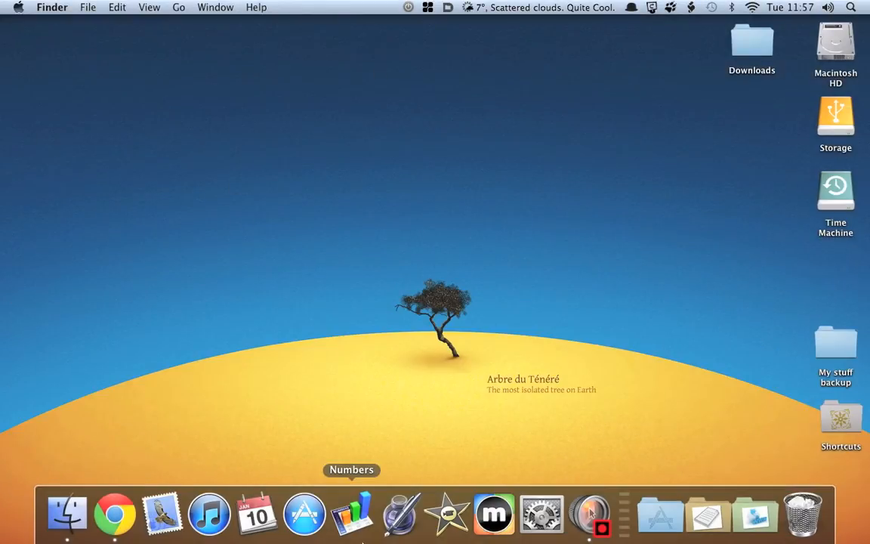
# - Switch to Google Chrome, examine the Wineskin site's Downloads page, and return to the site's home page
pyautogui.click(123, 523)
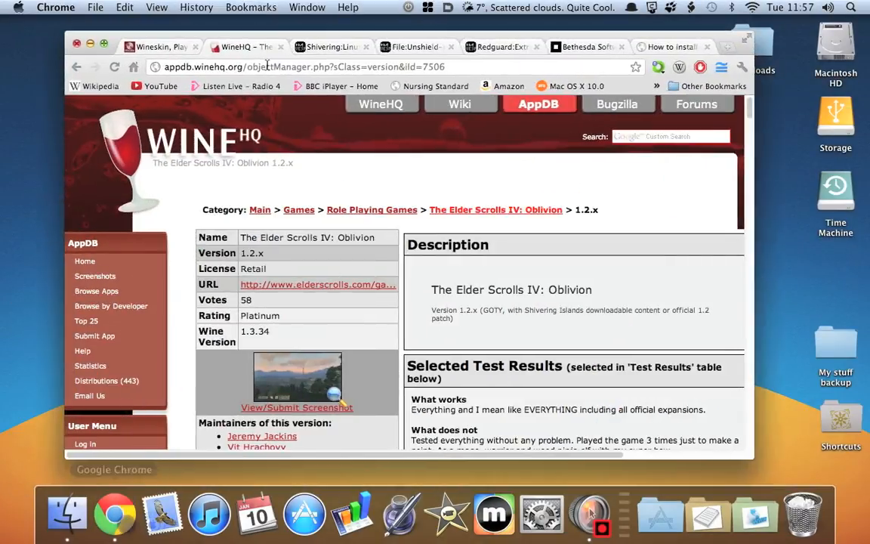
pyautogui.click(171, 50)
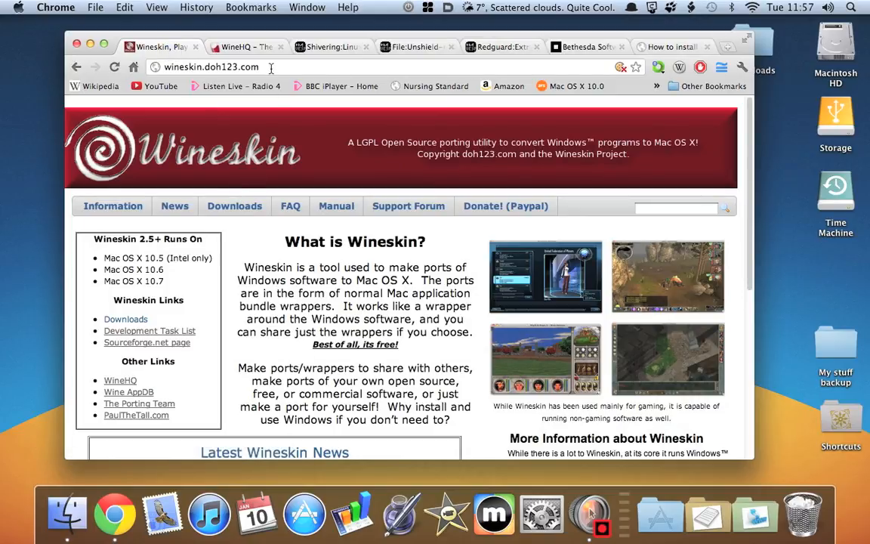
pyautogui.click(234, 208)
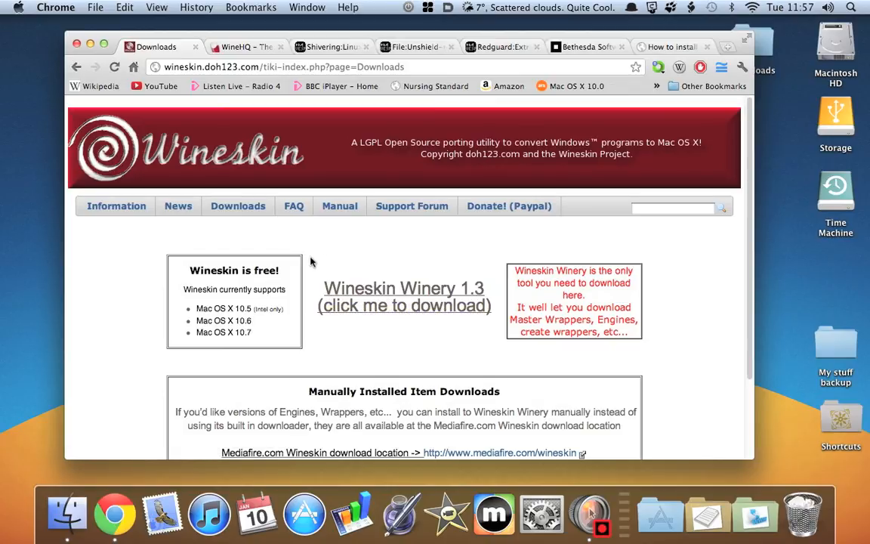
pyautogui.scroll(-3, 330, 264)
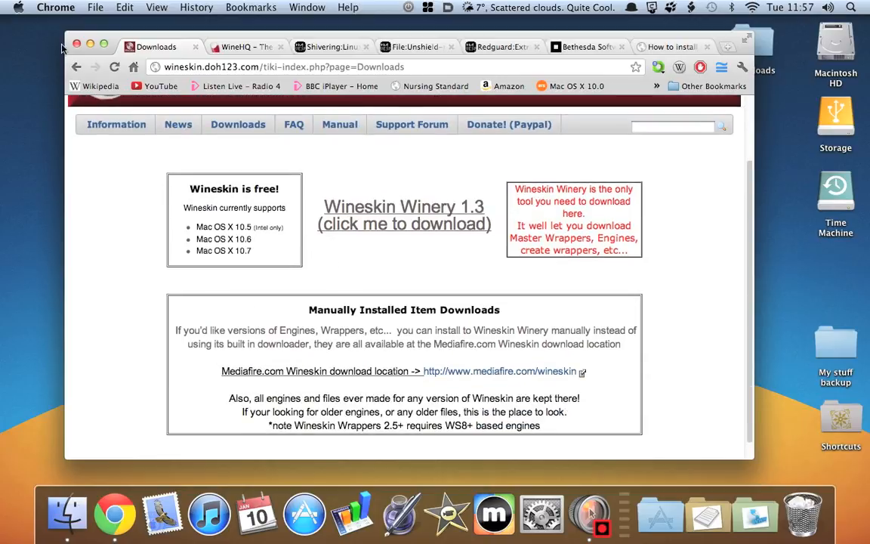
pyautogui.click(77, 66)
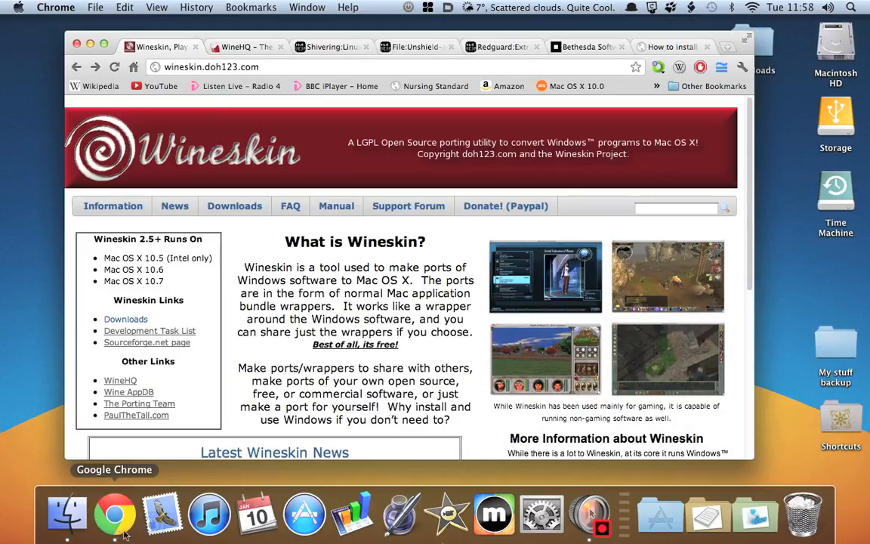
# - Switch to Finder and launch Wineskin Winery from the Applications folder
pyautogui.click(67, 515)
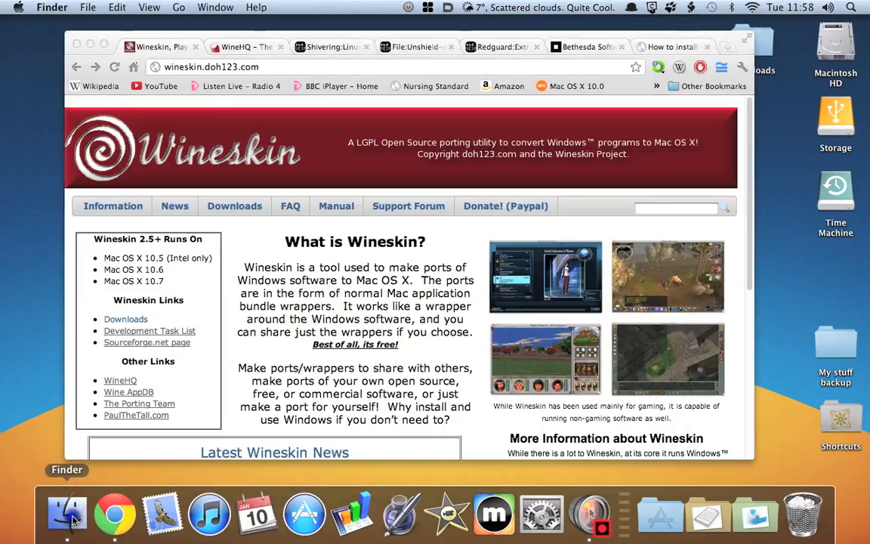
pyautogui.rightClick(67, 515)
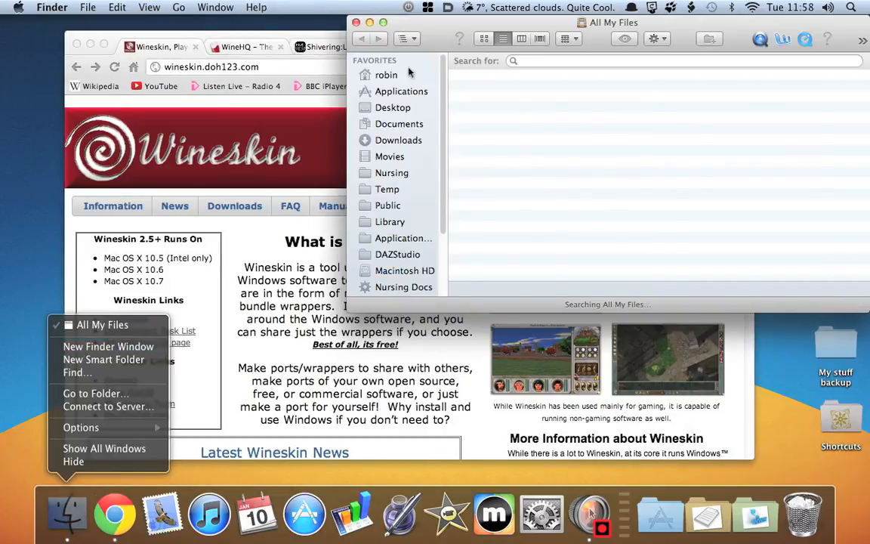
pyautogui.click(383, 92)
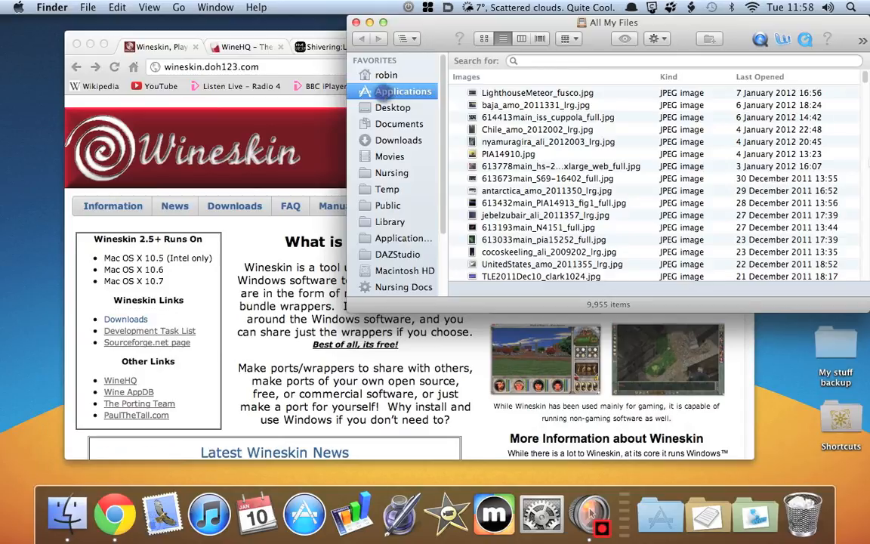
pyautogui.moveTo(662, 28); pyautogui.dragTo(602, 89)
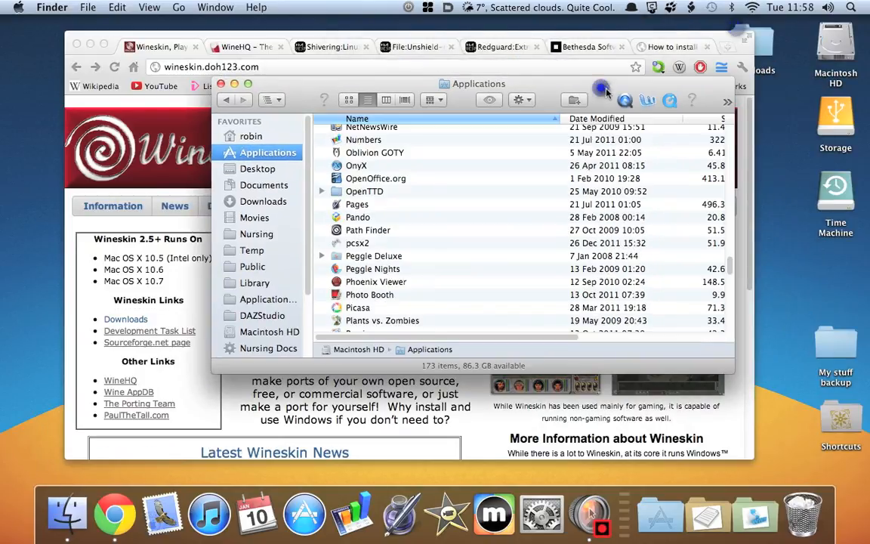
pyautogui.scroll(-15, 730, 263)
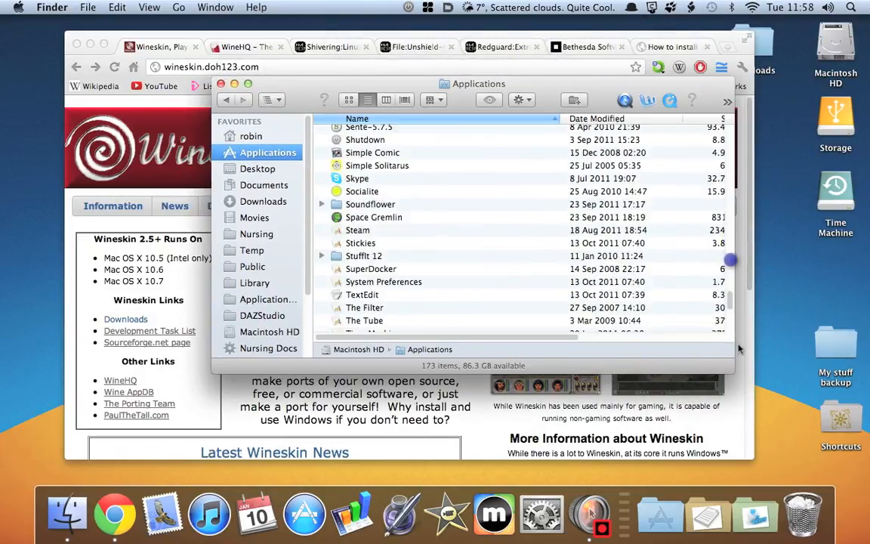
pyautogui.click(369, 301)
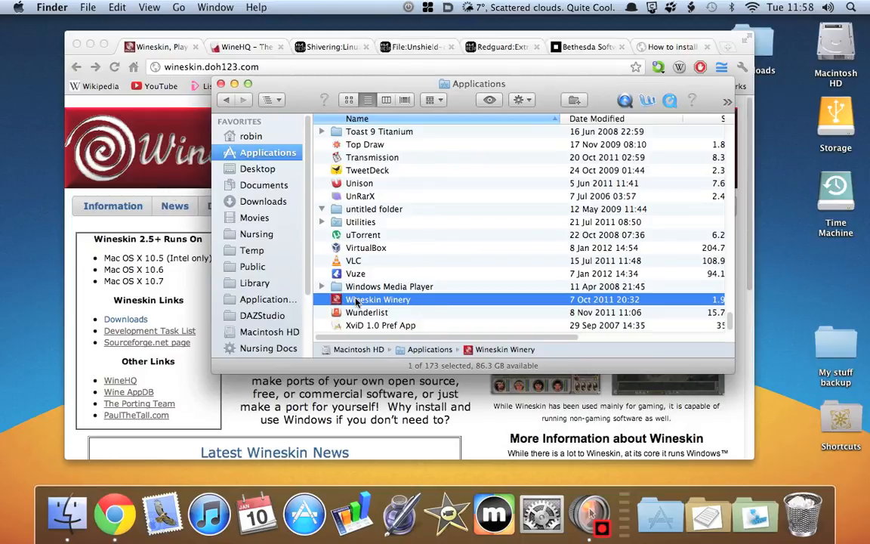
pyautogui.doubleClick(356, 302)
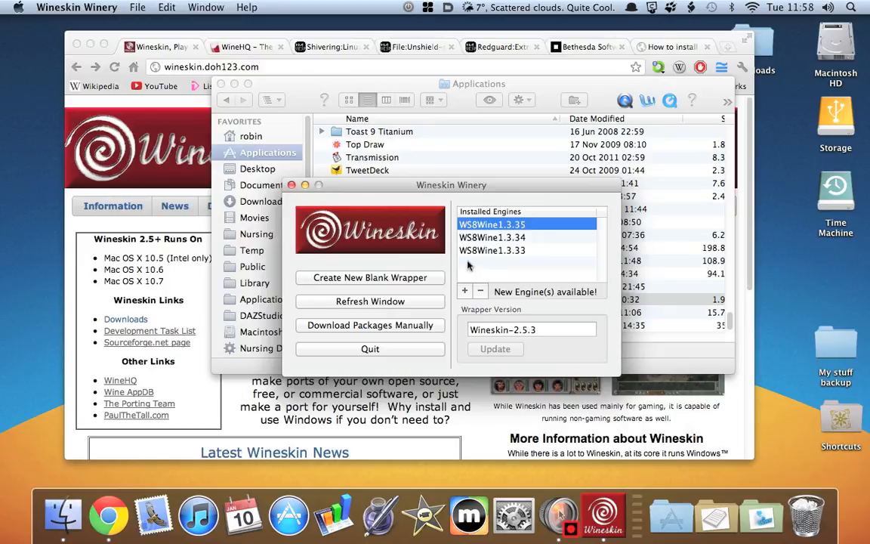
# - Examine the installed Wine engines and the list of additional engines available to download, without adding any
pyautogui.click(496, 239)
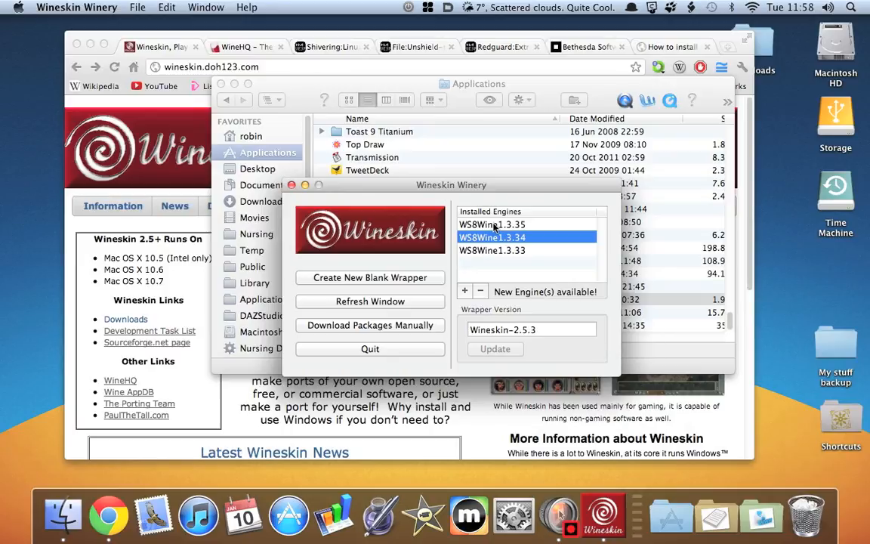
pyautogui.click(493, 226)
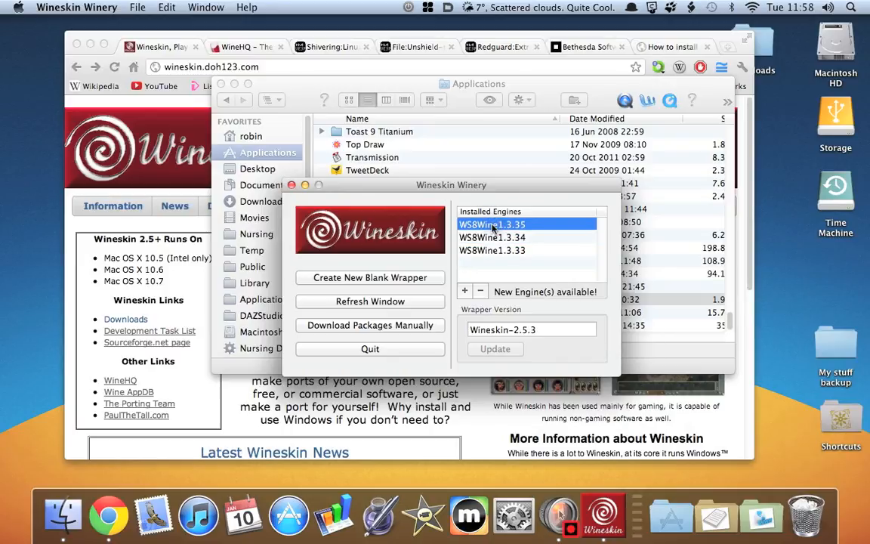
pyautogui.click(482, 239)
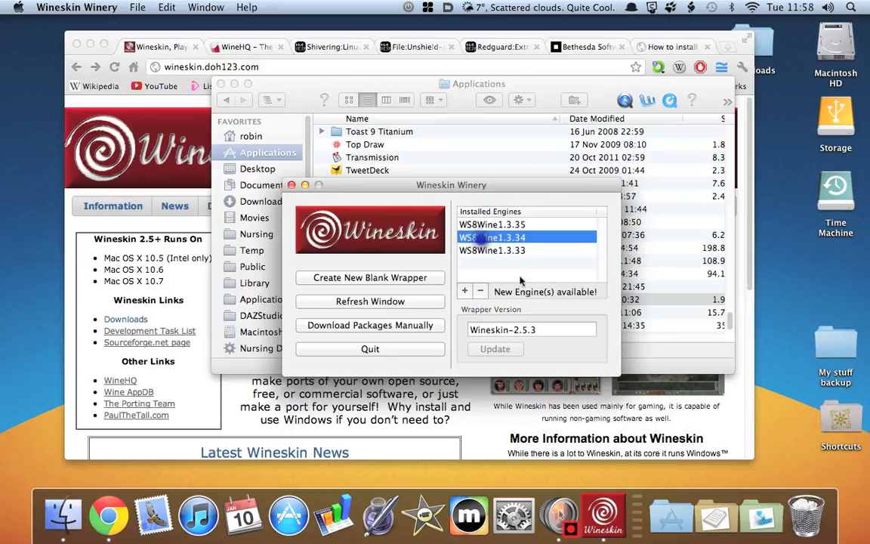
pyautogui.click(465, 291)
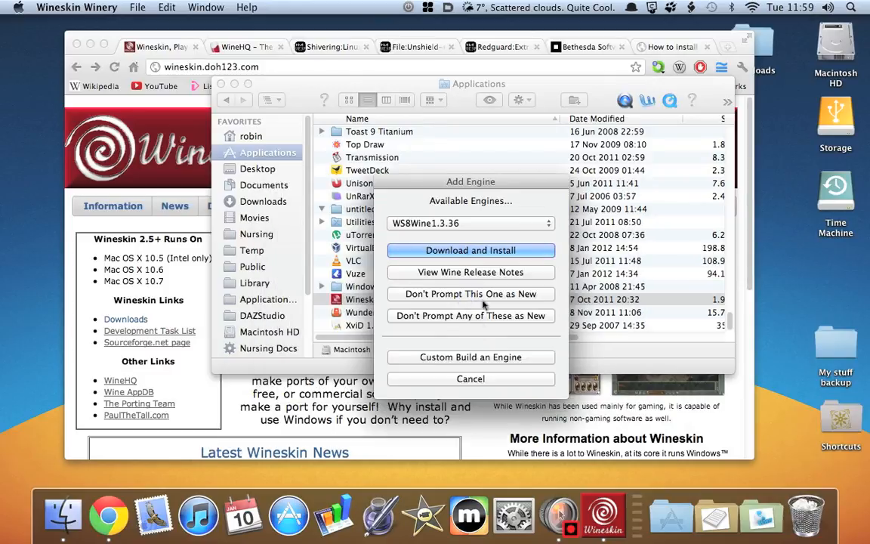
pyautogui.click(472, 223)
pyautogui.moveTo(444, 470)
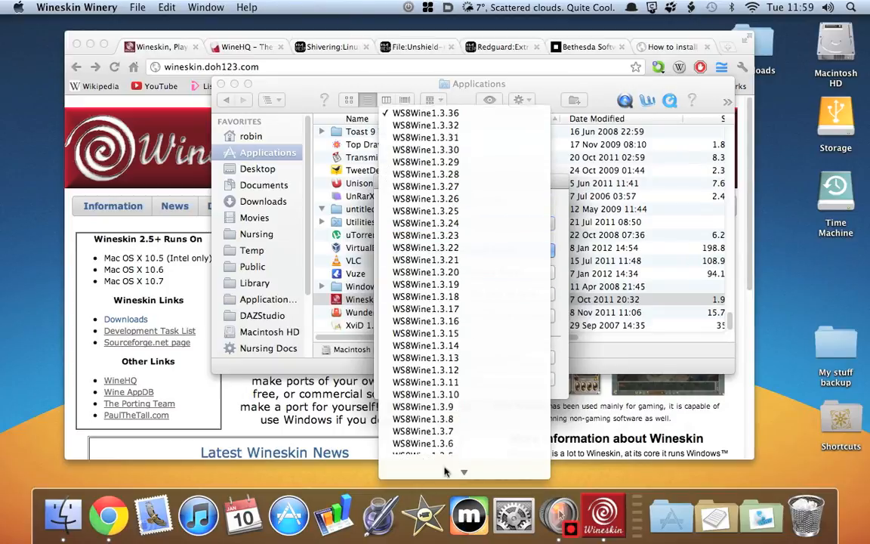
pyautogui.click(567, 361)
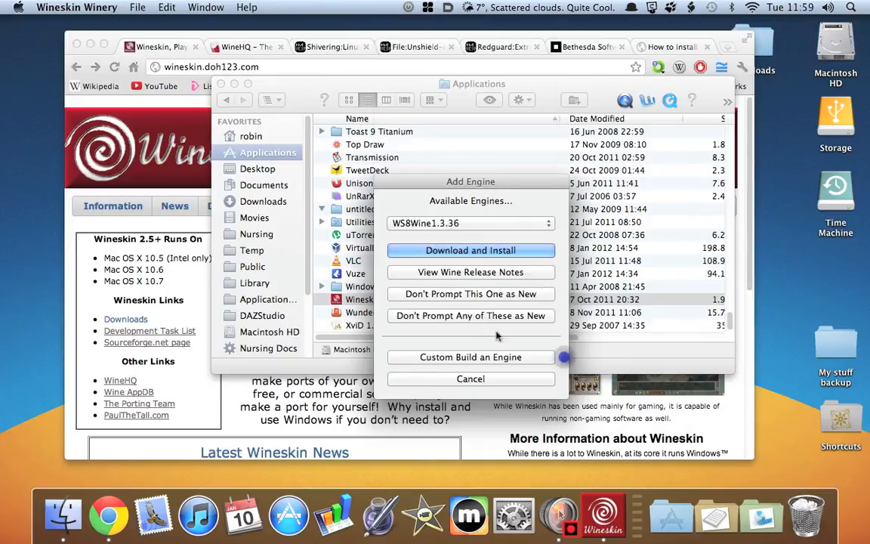
pyautogui.click(466, 380)
# - Create a new blank wrapper named OblivionHowTo using the WS8Wine1.3.35 engine
pyautogui.click(500, 225)
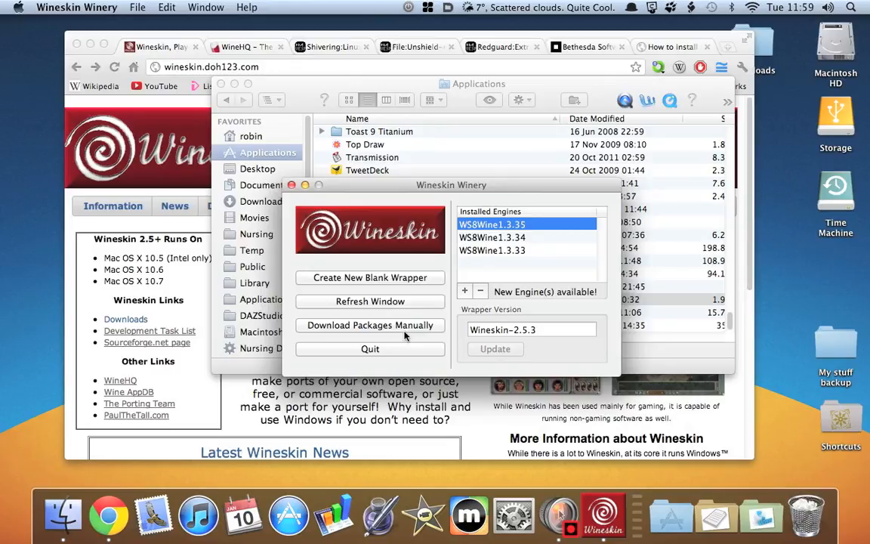
pyautogui.click(323, 279)
pyautogui.click(466, 272)
pyautogui.doubleClick(466, 272)
pyautogui.write('Oblivion')
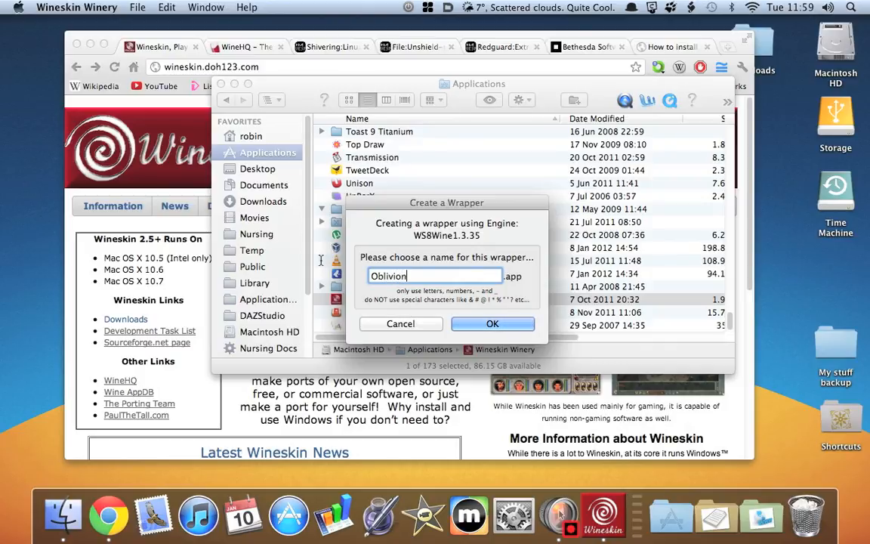
pyautogui.write('HowTo')
pyautogui.click(487, 323)
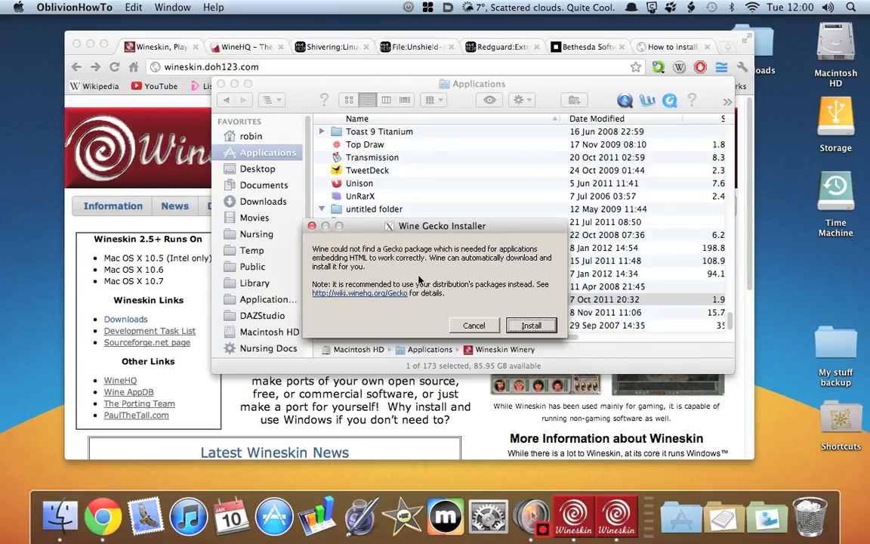
# - Install the Wine Gecko package for the new wrapper, and quit Wineskin Winery when wrapper creation is complete
pyautogui.click(531, 326)
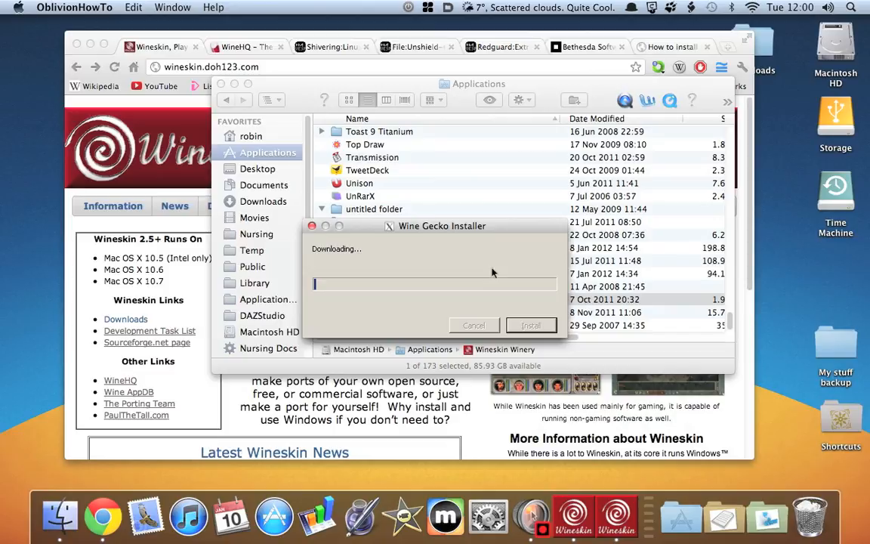
pyautogui.moveTo(455, 226); pyautogui.dragTo(492, 250)
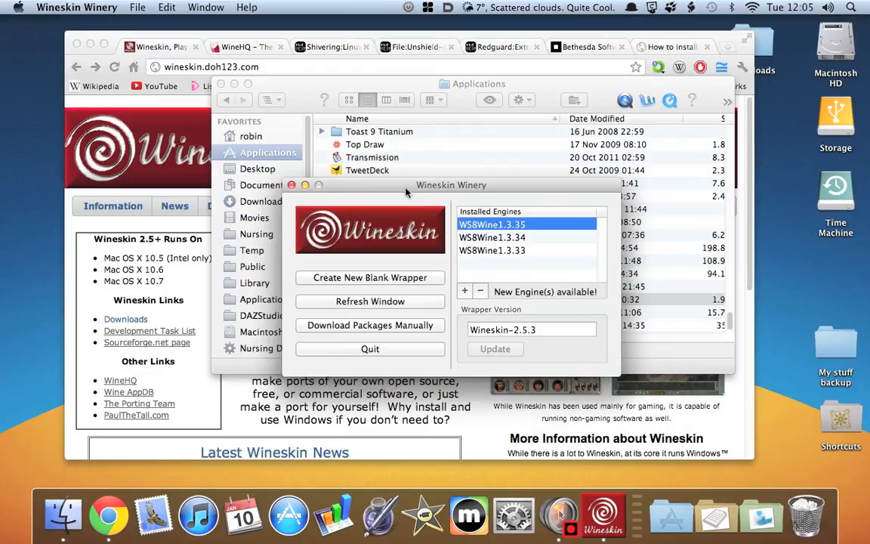
pyautogui.moveTo(404, 186); pyautogui.dragTo(411, 221)
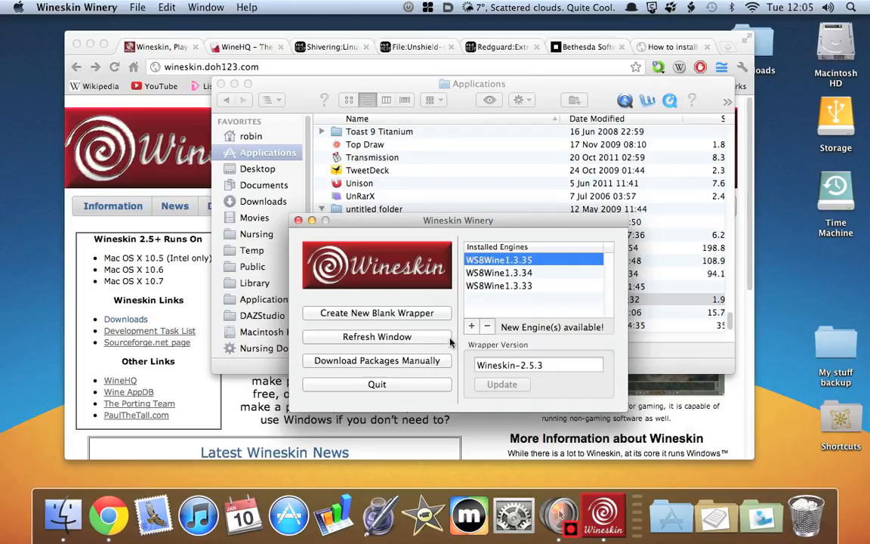
pyautogui.click(421, 389)
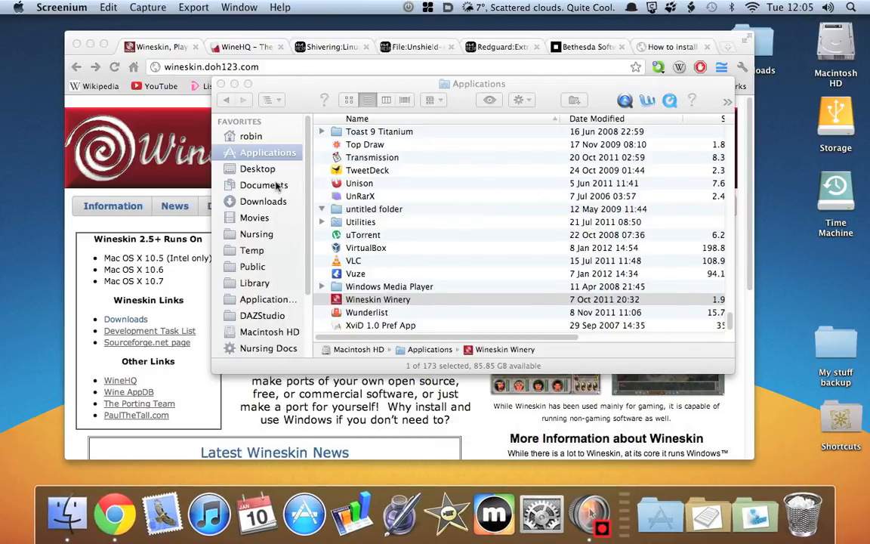
# - In Finder, open the Applications folder located inside the user's home folder
pyautogui.click(253, 140)
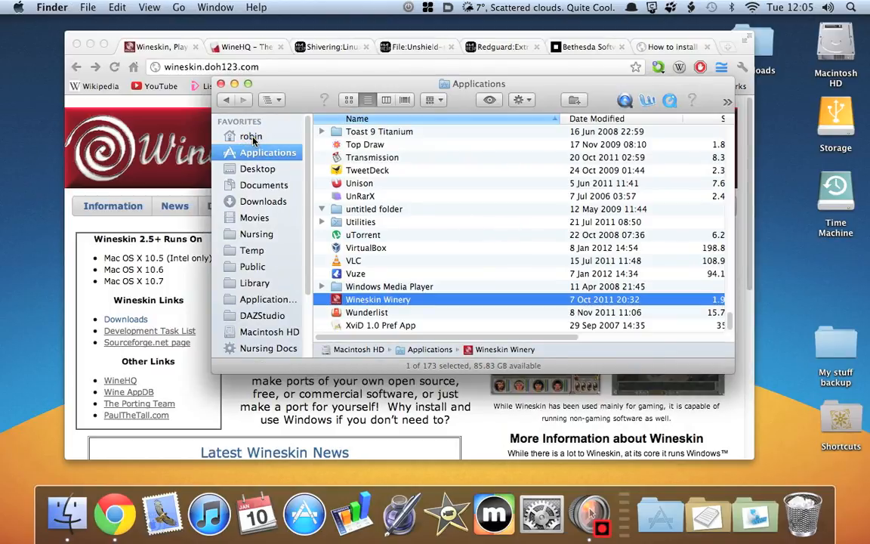
pyautogui.click(253, 137)
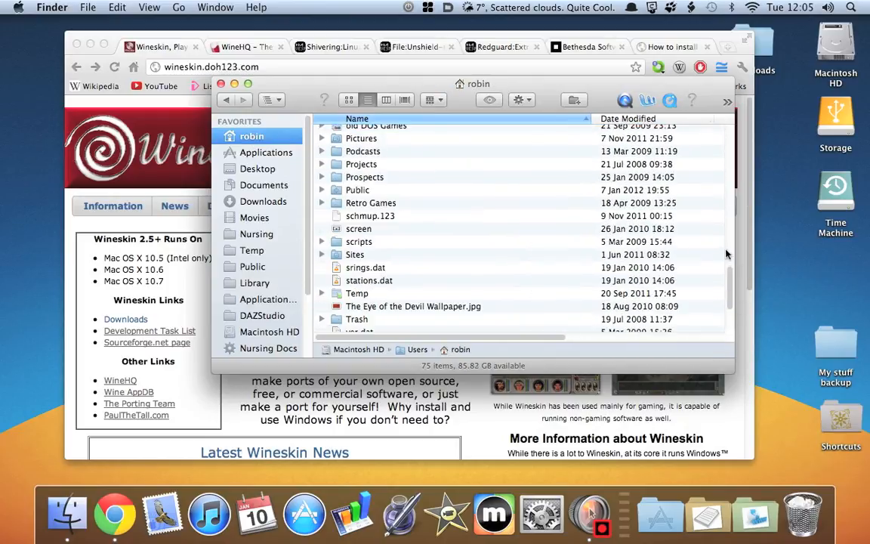
pyautogui.moveTo(731, 274); pyautogui.dragTo(734, 344)
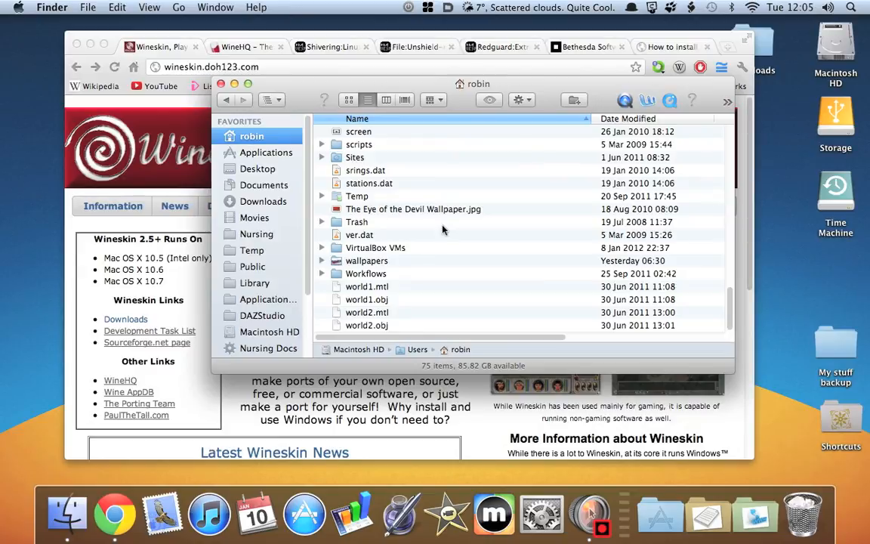
pyautogui.moveTo(729, 323); pyautogui.dragTo(730, 132)
pyautogui.click(340, 131)
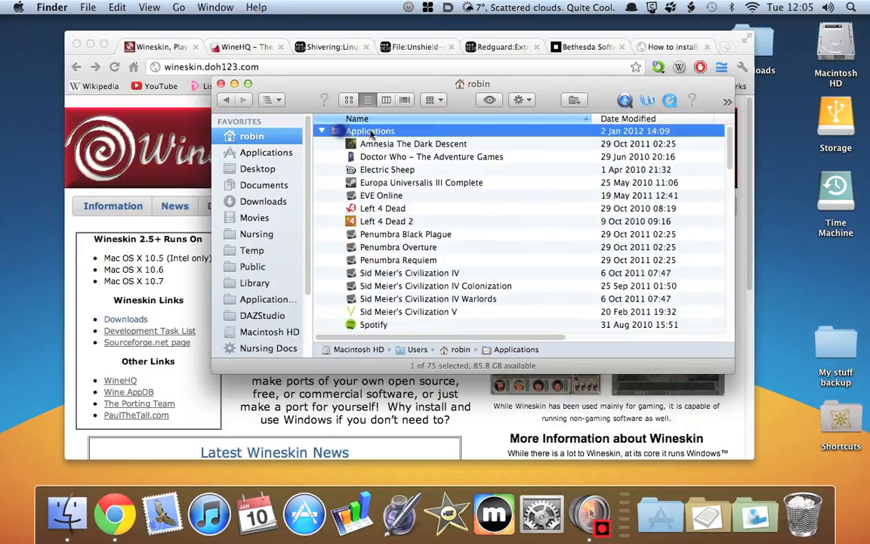
pyautogui.doubleClick(355, 131)
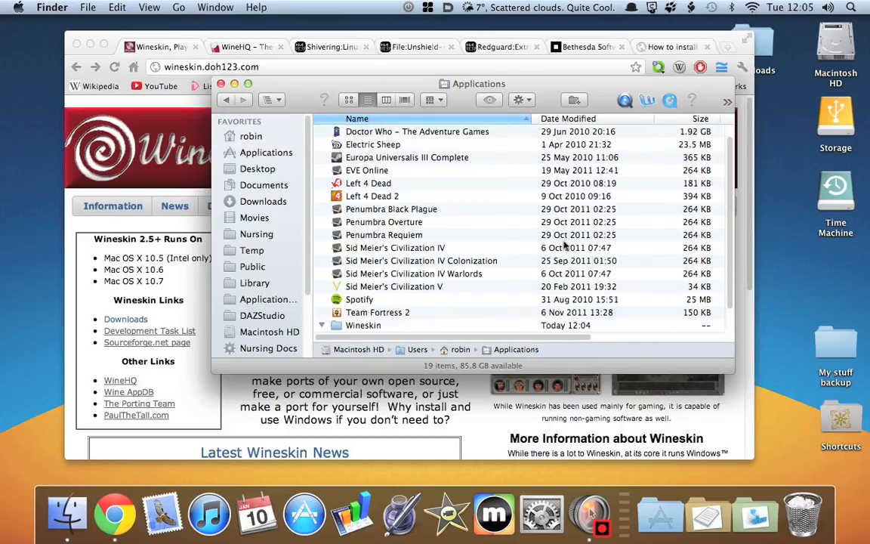
# - Locate the Wineskin subfolder and select the OblivionHowTo wrapper in it
pyautogui.scroll(-2, 730, 274)
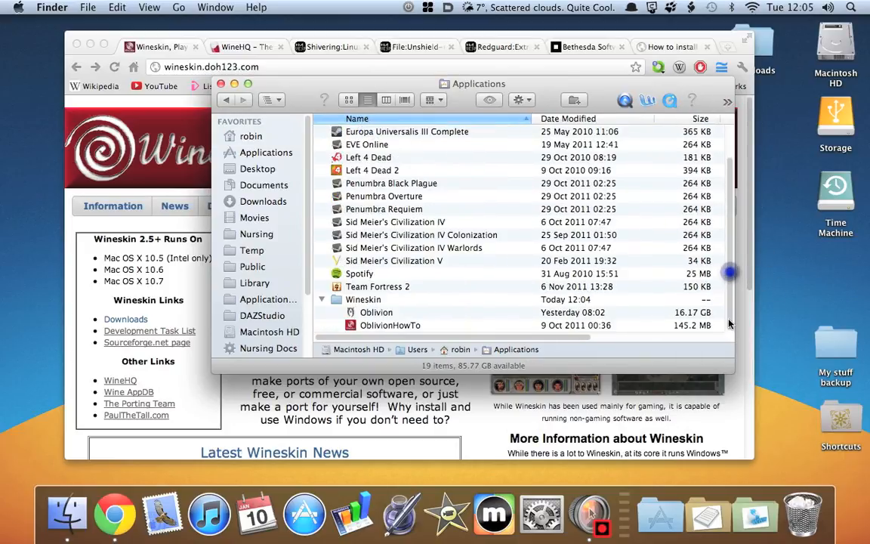
pyautogui.click(337, 302)
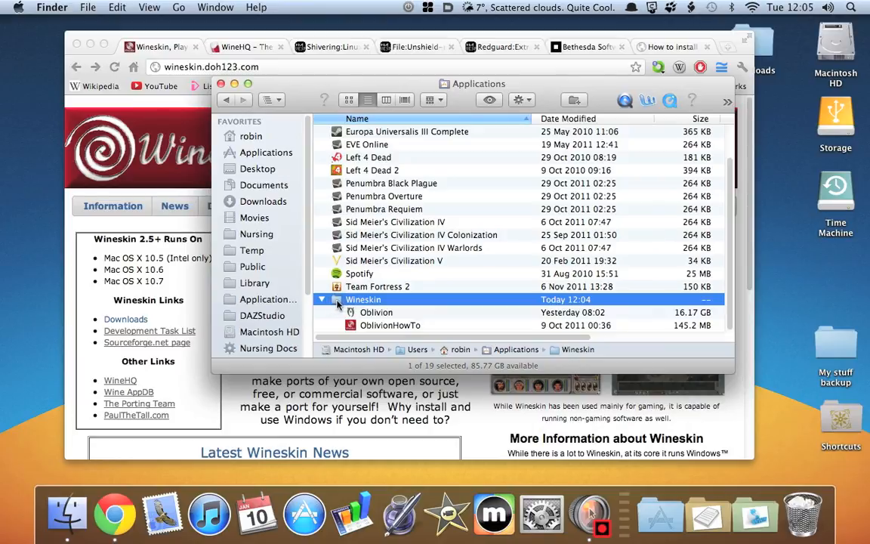
pyautogui.click(383, 327)
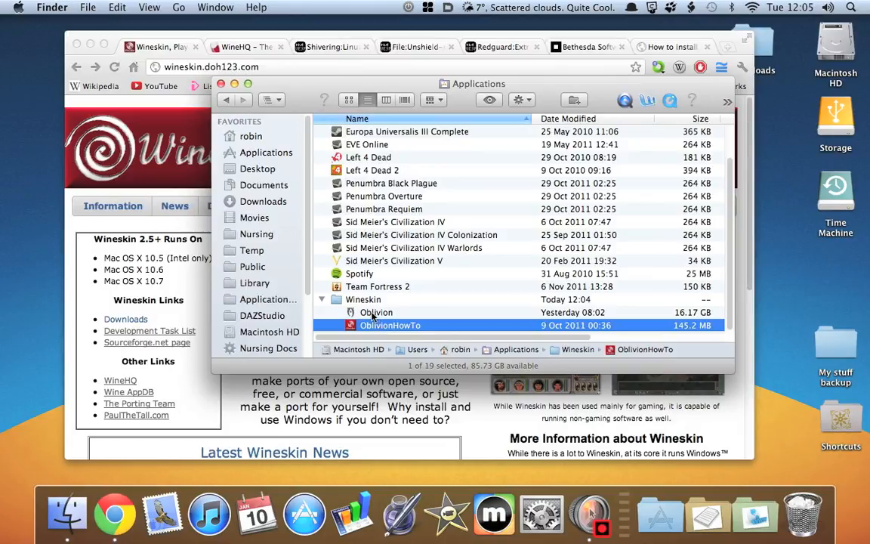
pyautogui.click(372, 315)
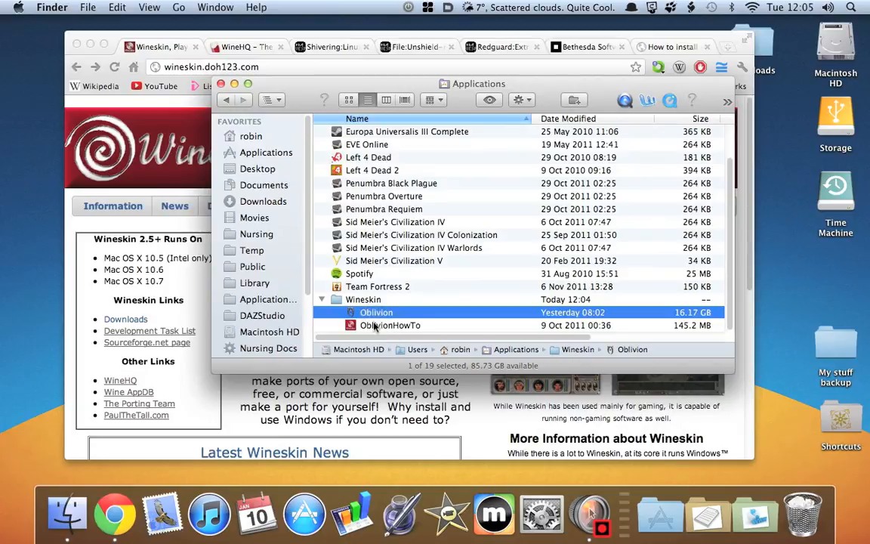
pyautogui.click(373, 327)
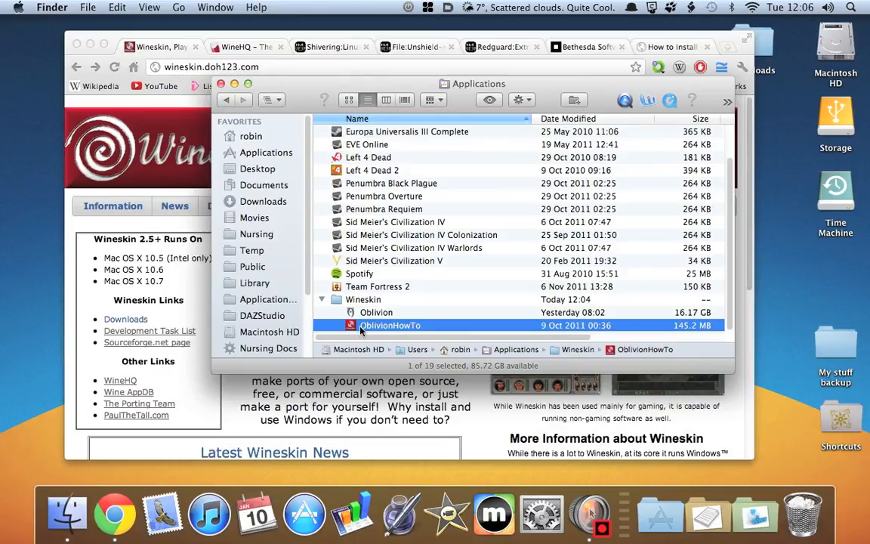
# - Show the package contents of the OblivionHowTo wrapper and open its drive_c folder
pyautogui.rightClick(360, 328)
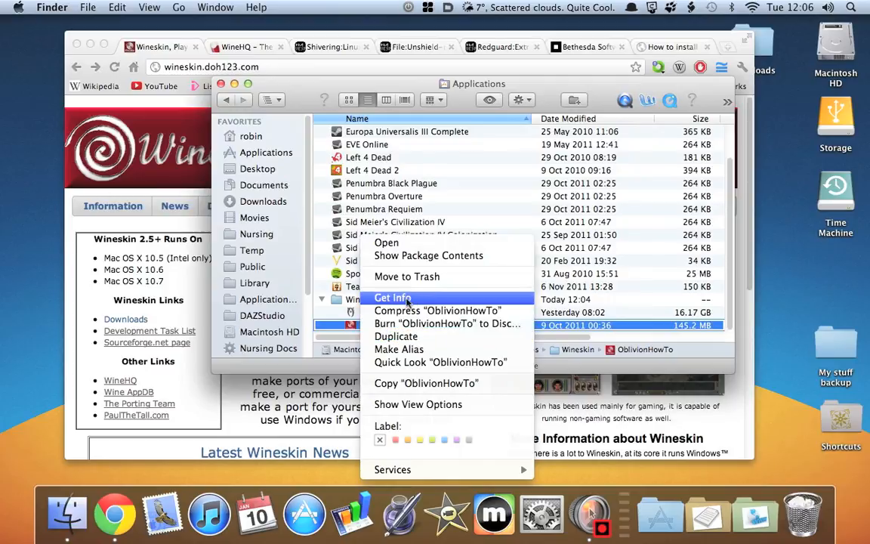
pyautogui.click(397, 258)
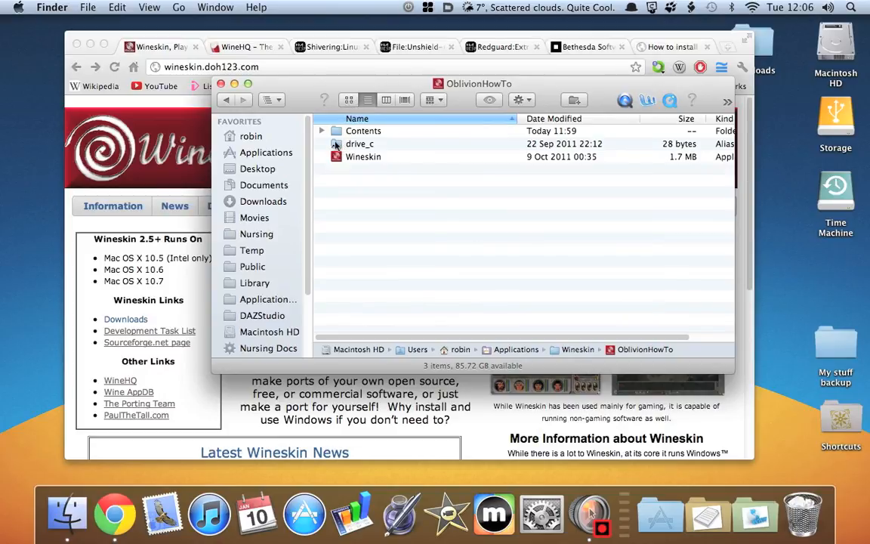
pyautogui.doubleClick(336, 145)
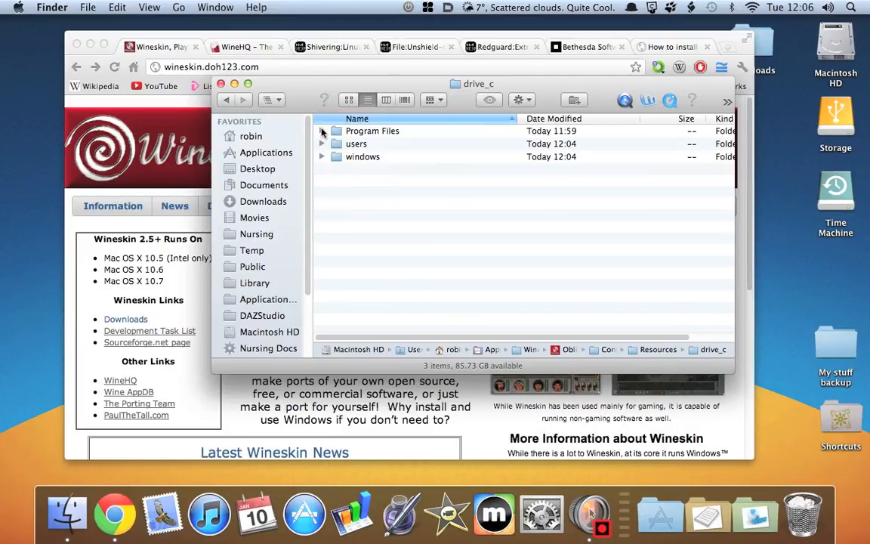
# - Inspect the Program Files, users and windows folders inside drive_c, and return to the wrapper's package contents
pyautogui.click(322, 132)
pyautogui.click(335, 145)
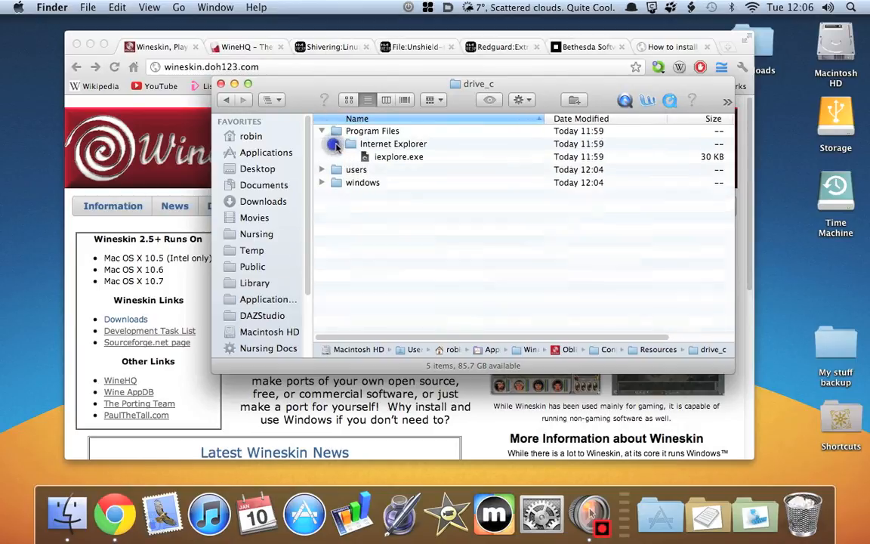
pyautogui.click(321, 131)
pyautogui.click(323, 144)
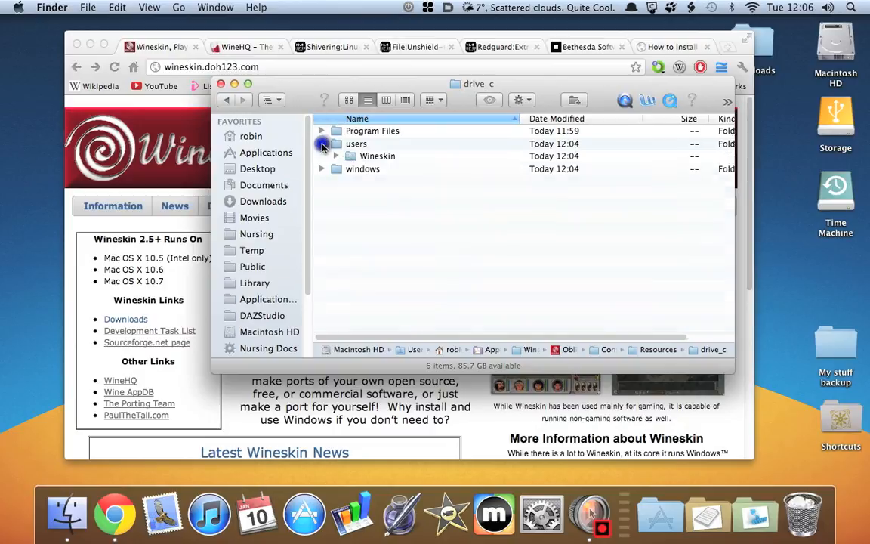
pyautogui.click(323, 145)
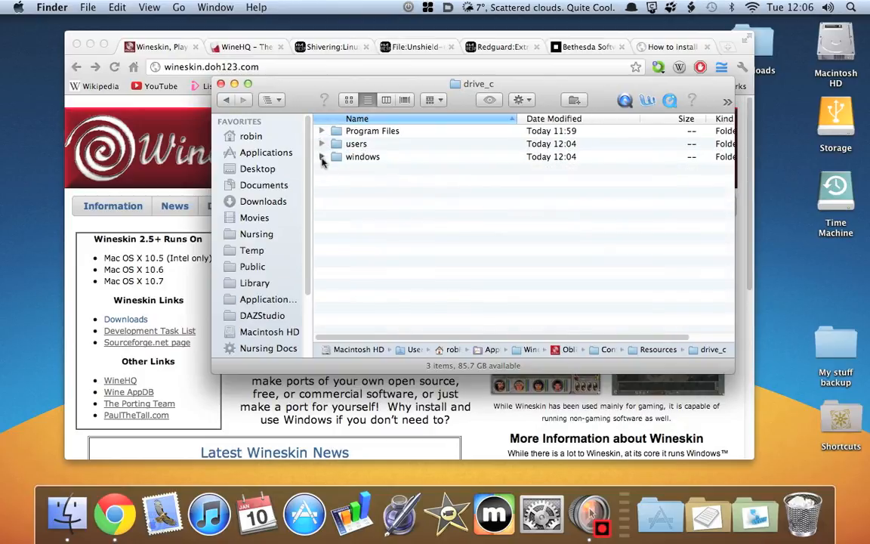
pyautogui.click(323, 157)
pyautogui.click(323, 157)
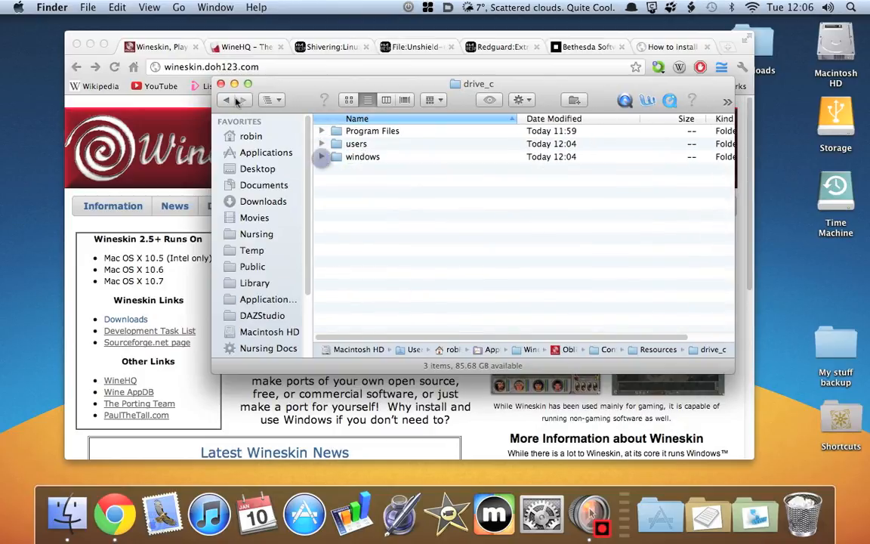
pyautogui.click(227, 100)
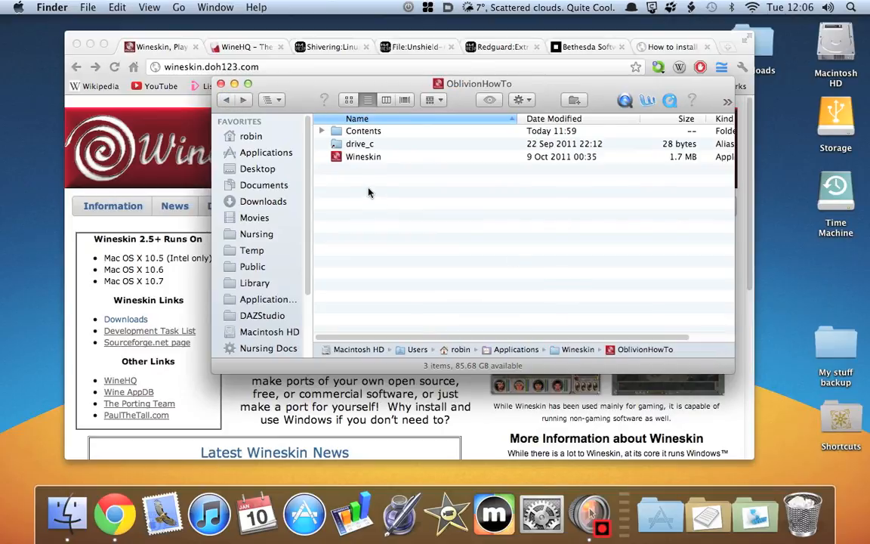
# - Launch Wineskin from the package contents and turn off mapping of user Mac OS X folders in its advanced options
pyautogui.doubleClick(337, 158)
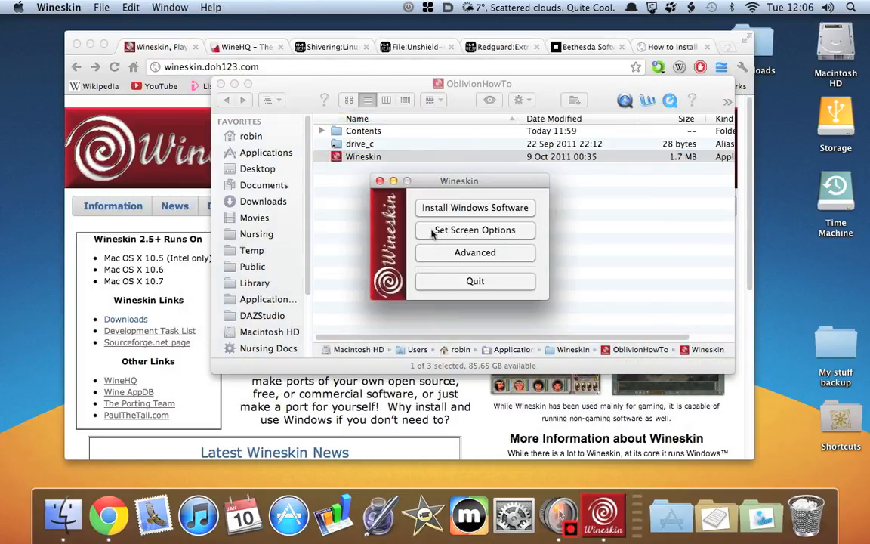
pyautogui.click(457, 253)
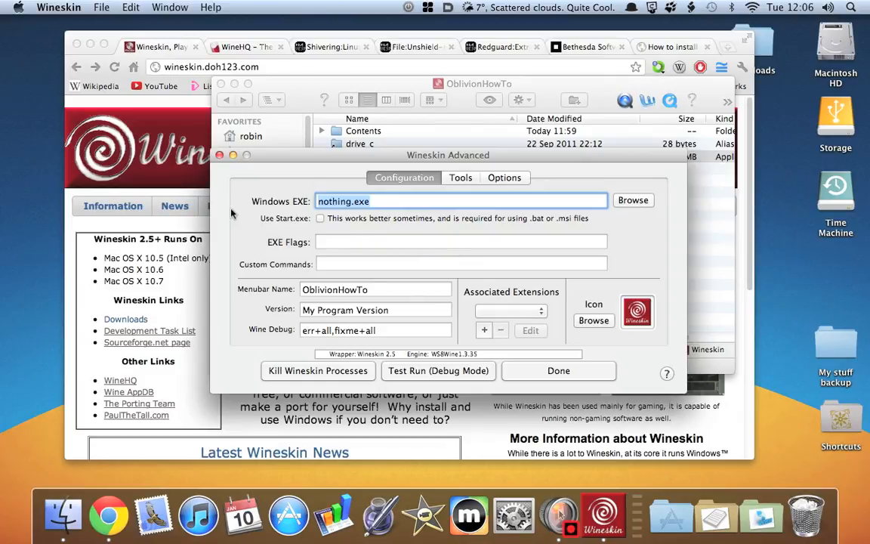
pyautogui.click(504, 178)
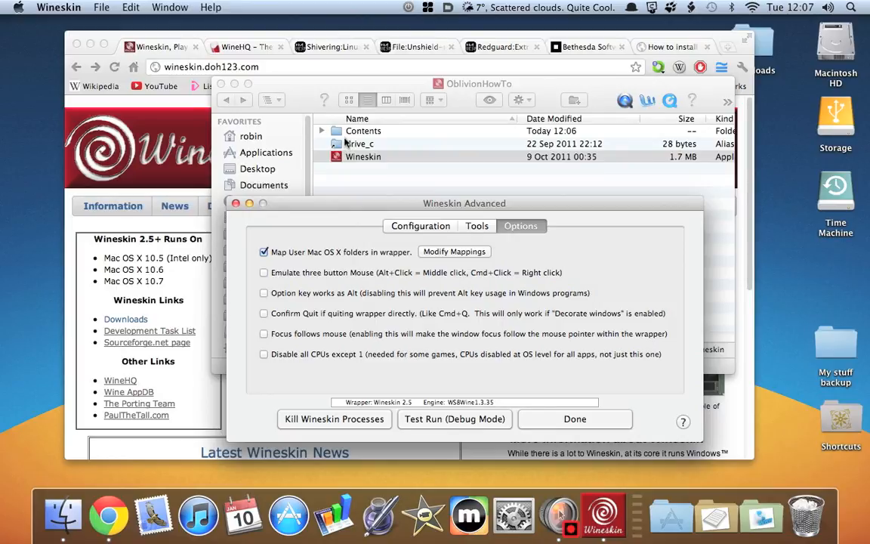
pyautogui.click(265, 253)
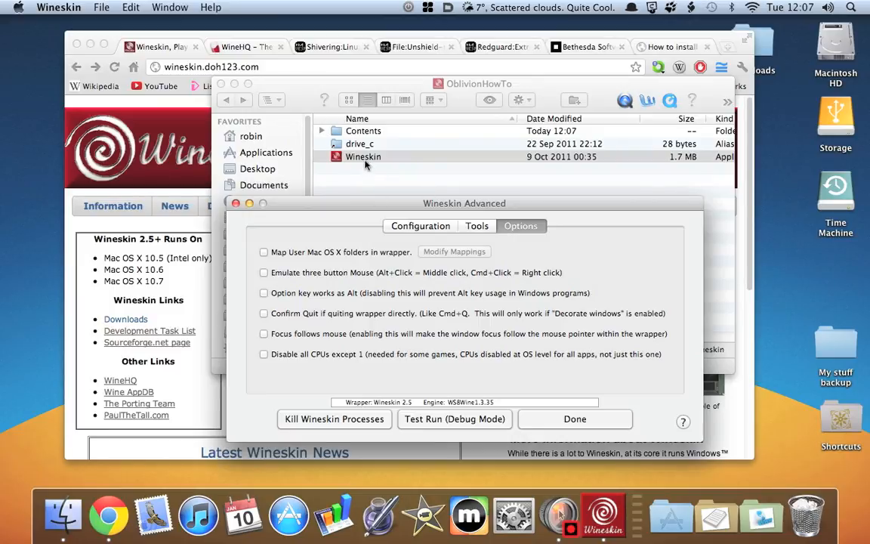
pyautogui.click(572, 419)
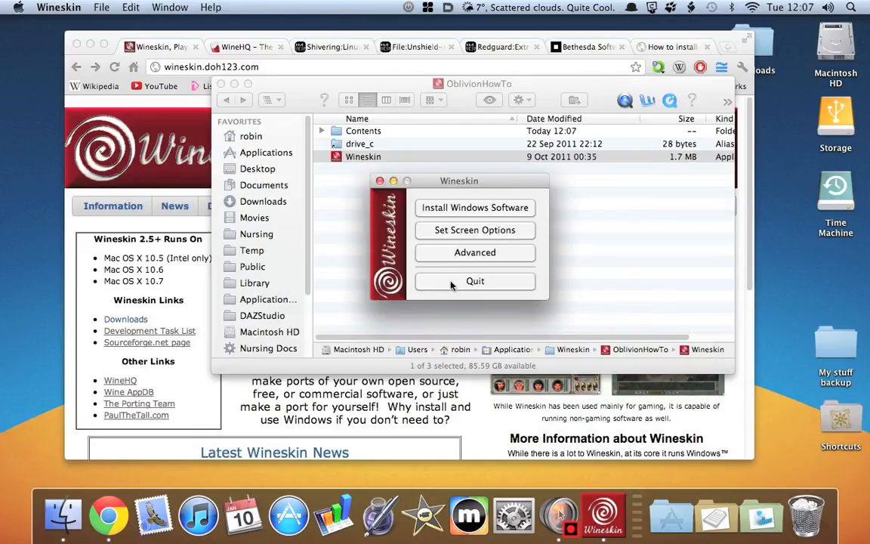
# - Switch to Chrome and review the test results on the WineHQ AppDB page for The Elder Scrolls IV: Oblivion 1.2.x
pyautogui.click(255, 50)
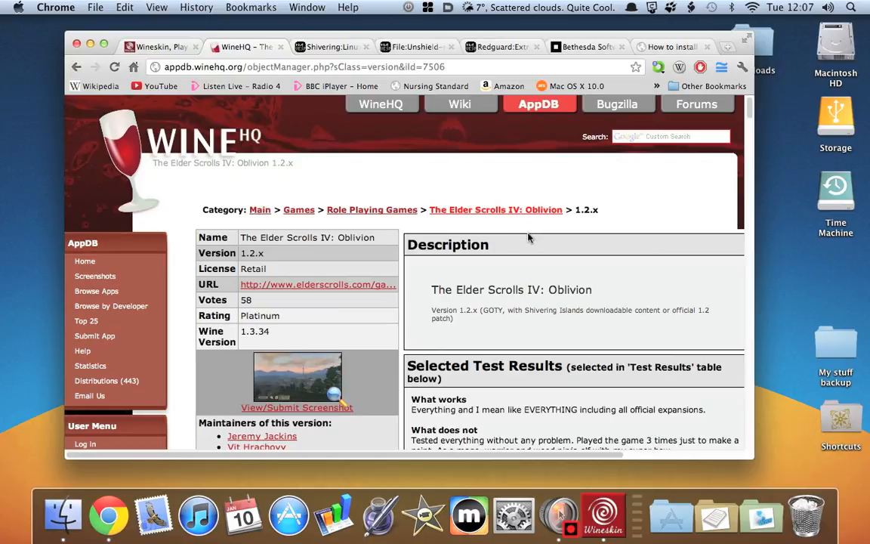
pyautogui.scroll(-10, 544, 240)
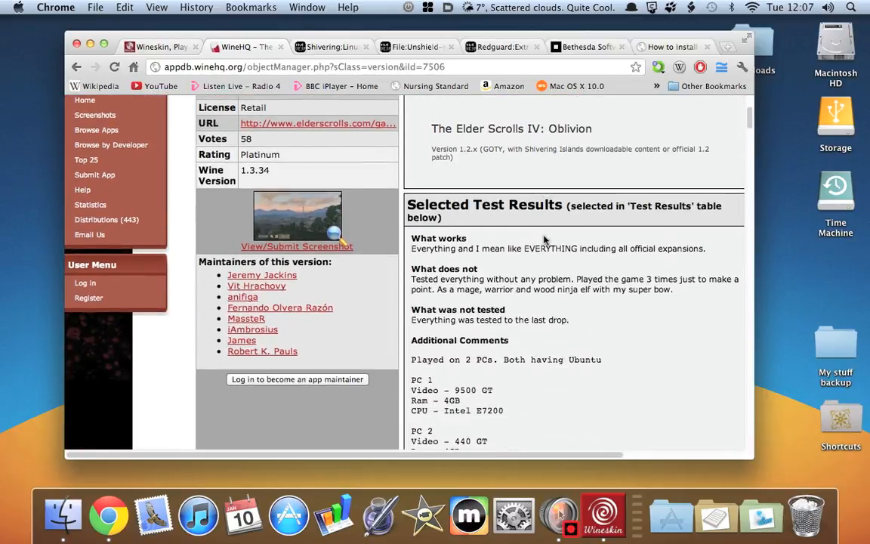
pyautogui.scroll(-5, 544, 240)
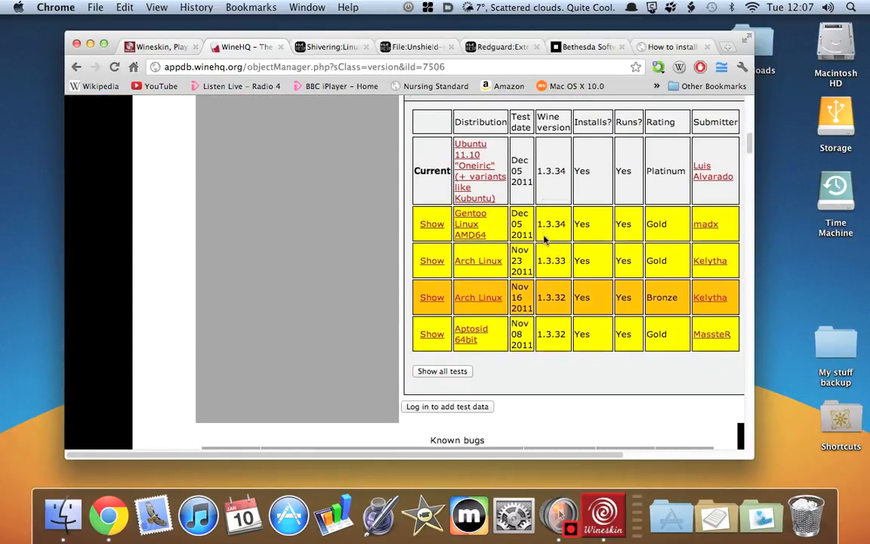
pyautogui.scroll(-5, 544, 241)
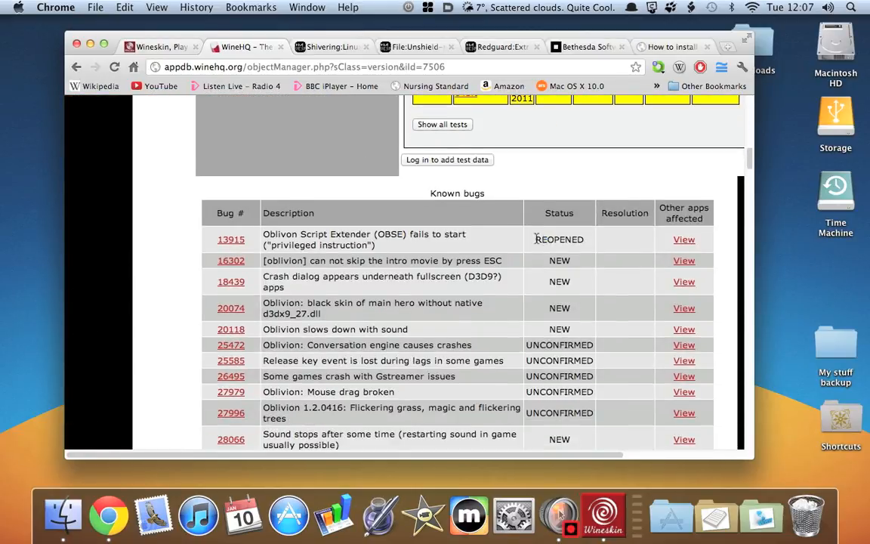
pyautogui.scroll(10, 544, 240)
pyautogui.scroll(1, 533, 247)
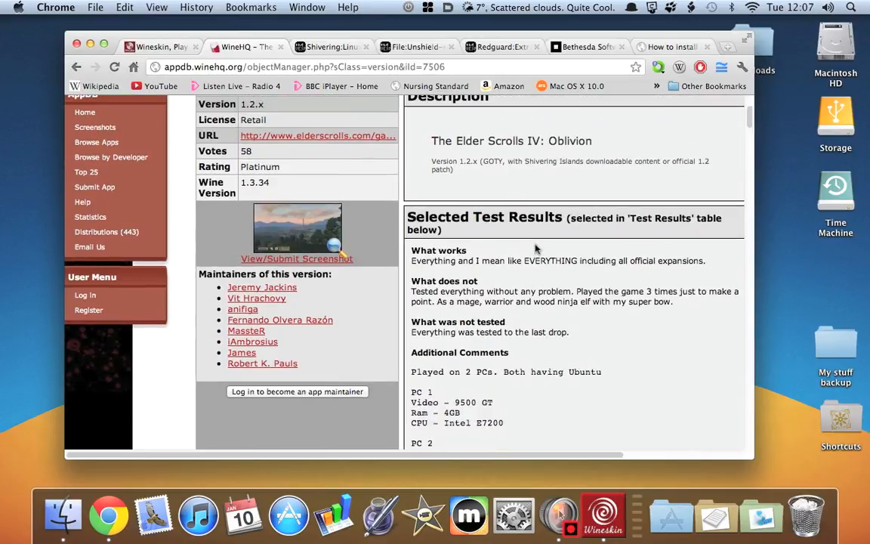
pyautogui.moveTo(705, 262); pyautogui.dragTo(381, 262)
pyautogui.click(547, 270)
pyautogui.moveTo(709, 262); pyautogui.dragTo(413, 249)
pyautogui.click(678, 352)
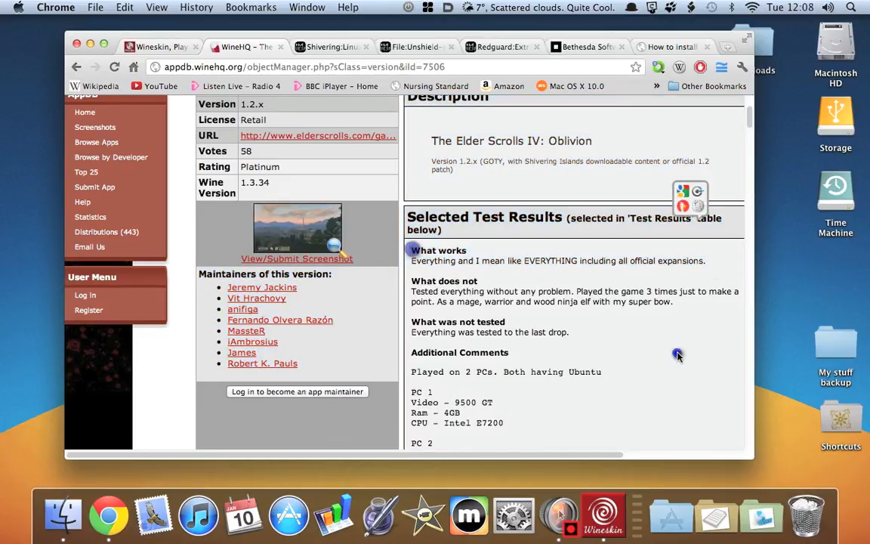
# - Read the known bugs for Oblivion, covering the Script Extender, skipping the intro movie and the missing native d3dx9_27.dll
pyautogui.scroll(-15, 680, 332)
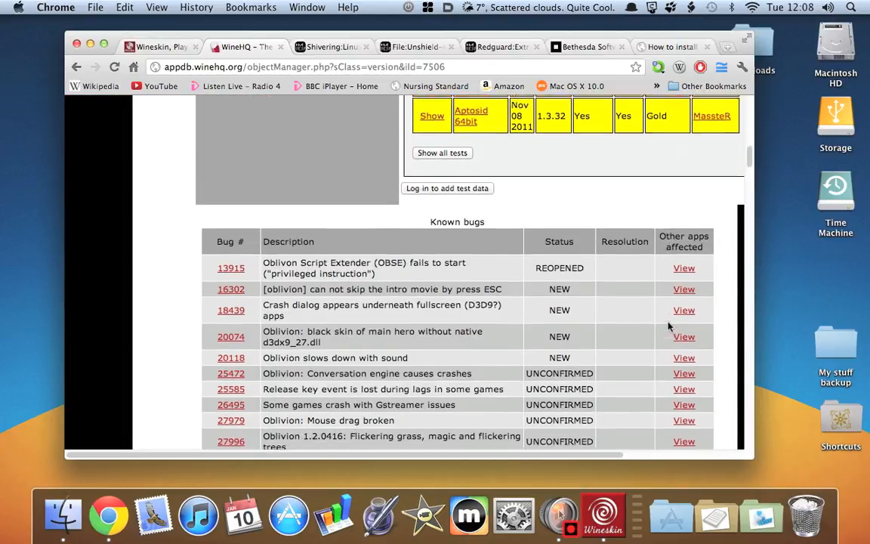
pyautogui.moveTo(417, 259); pyautogui.dragTo(330, 250)
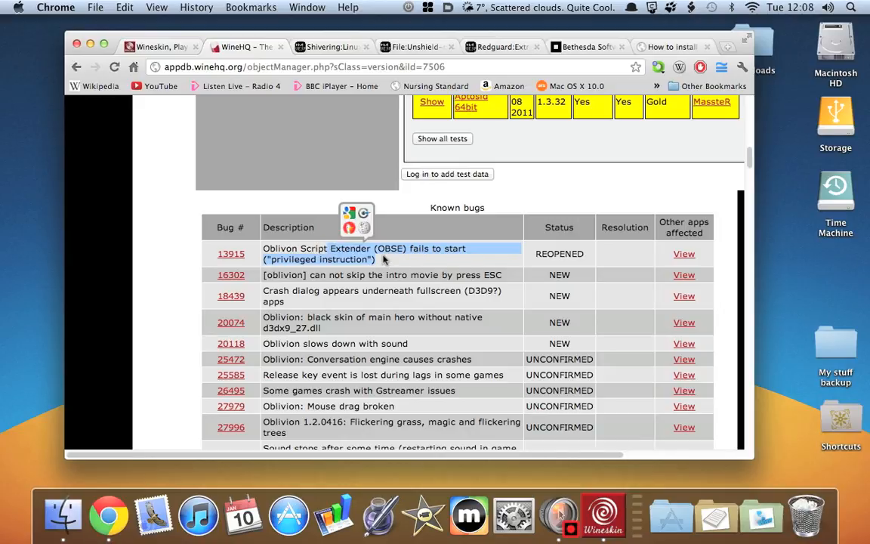
pyautogui.click(337, 276)
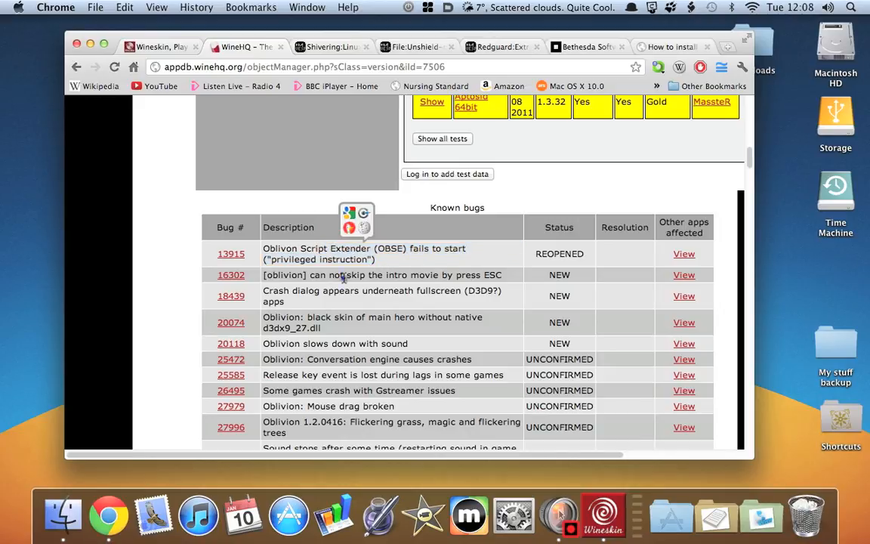
pyautogui.click(500, 276)
pyautogui.moveTo(274, 280); pyautogui.dragTo(263, 277)
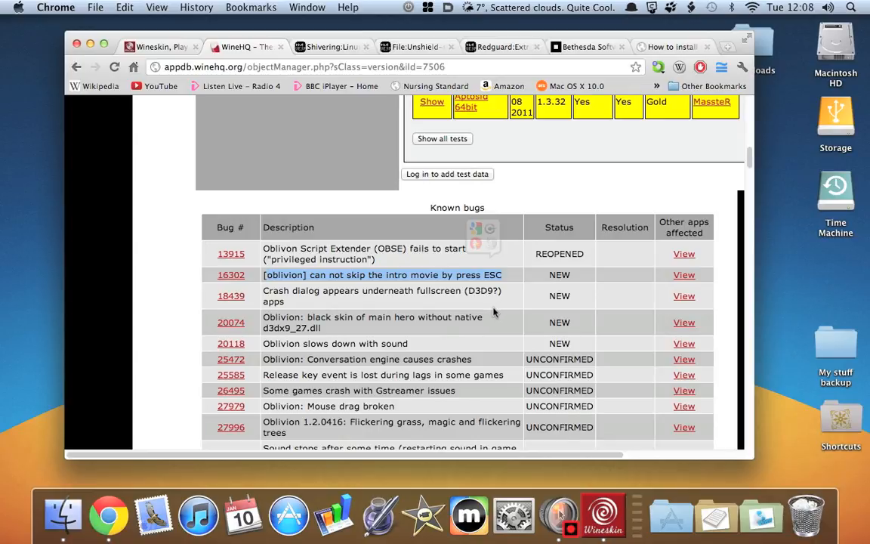
pyautogui.scroll(-3, 495, 311)
pyautogui.moveTo(340, 250); pyautogui.dragTo(305, 235)
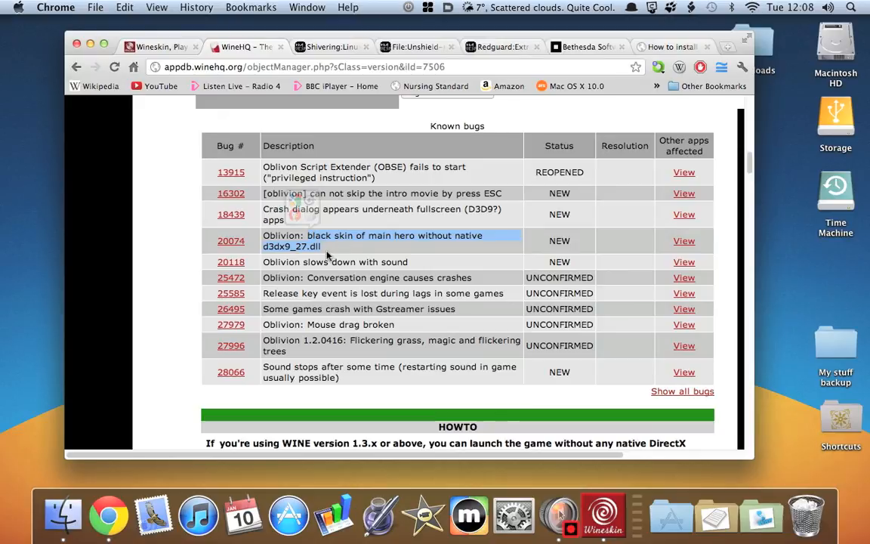
pyautogui.click(310, 247)
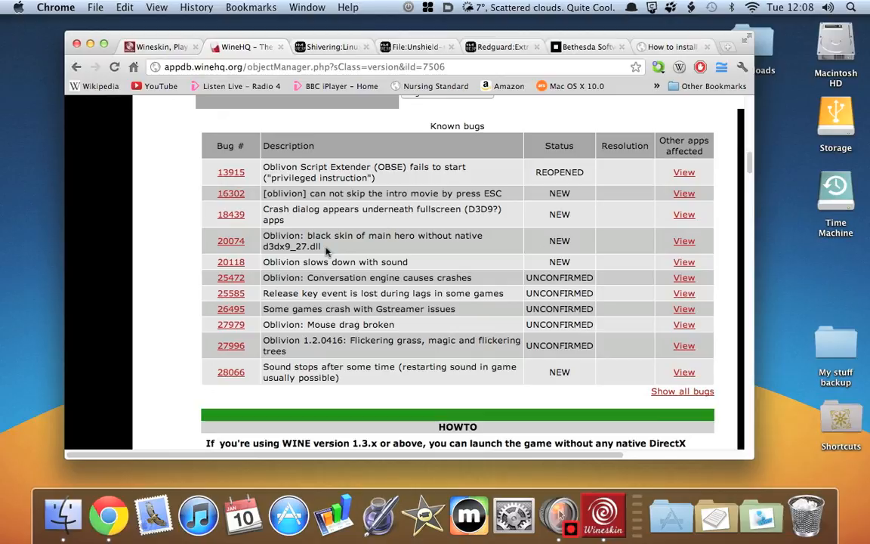
# - Switch back to Wineskin and open Winetricks from the wrapper's advanced tools
pyautogui.click(602, 514)
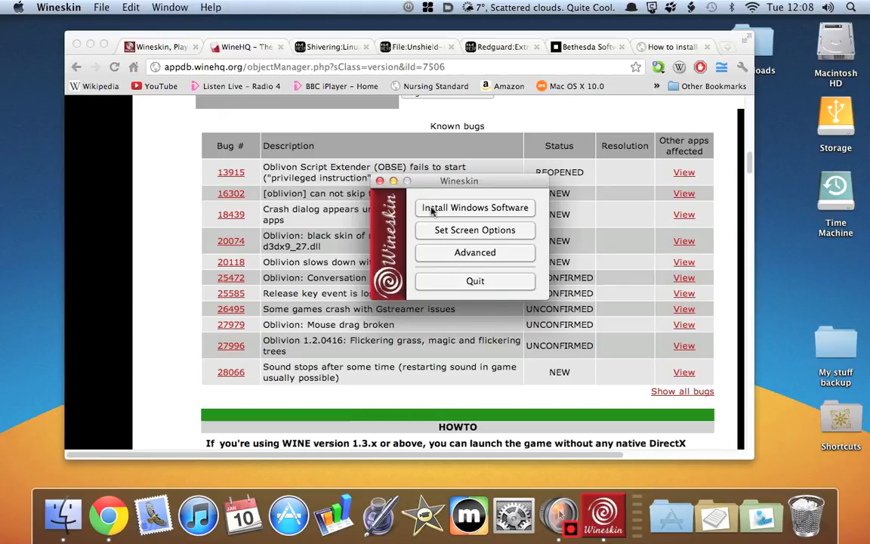
pyautogui.click(458, 254)
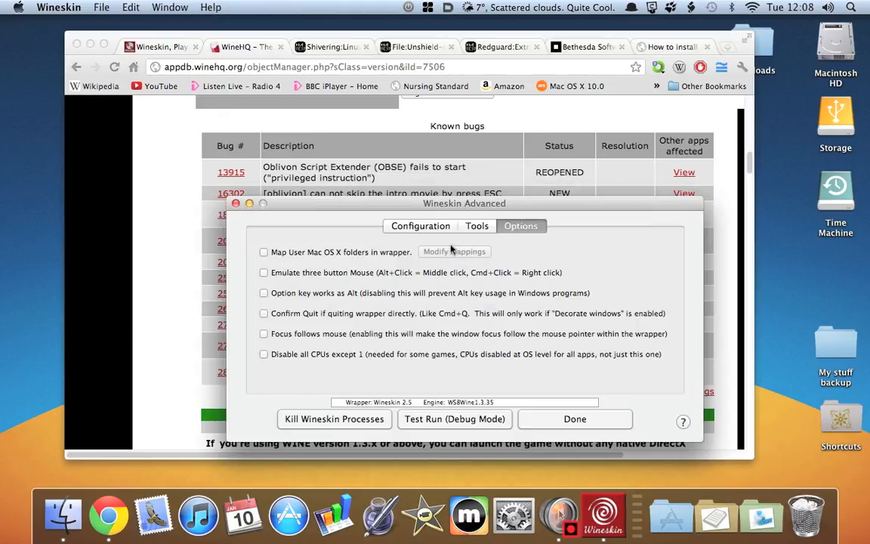
pyautogui.click(416, 226)
pyautogui.click(476, 228)
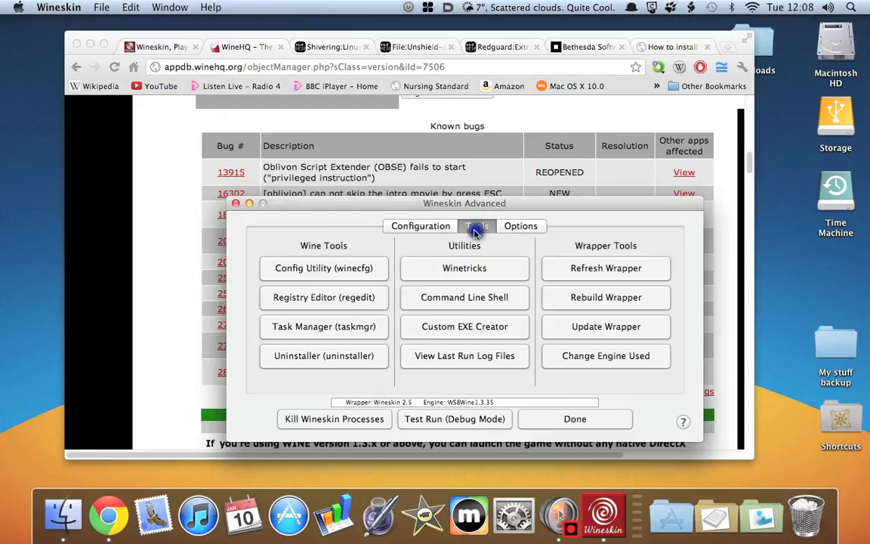
pyautogui.click(480, 273)
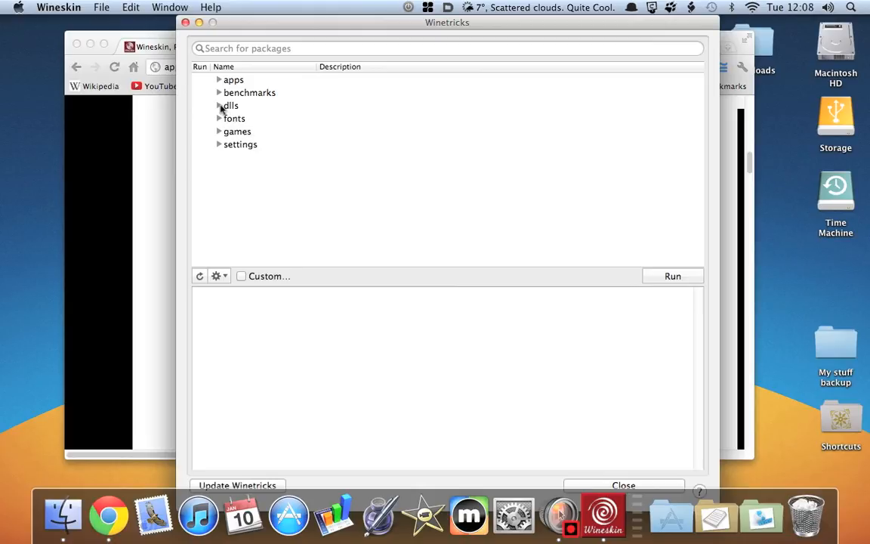
# - Select the d3dx9 package among the Winetricks dlls and run its installation into the wrapper
pyautogui.click(219, 106)
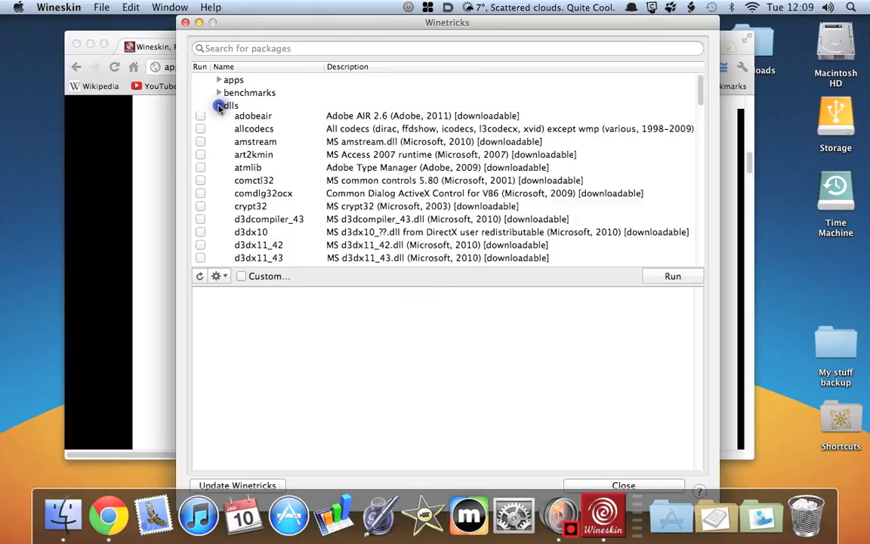
pyautogui.scroll(-5, 319, 121)
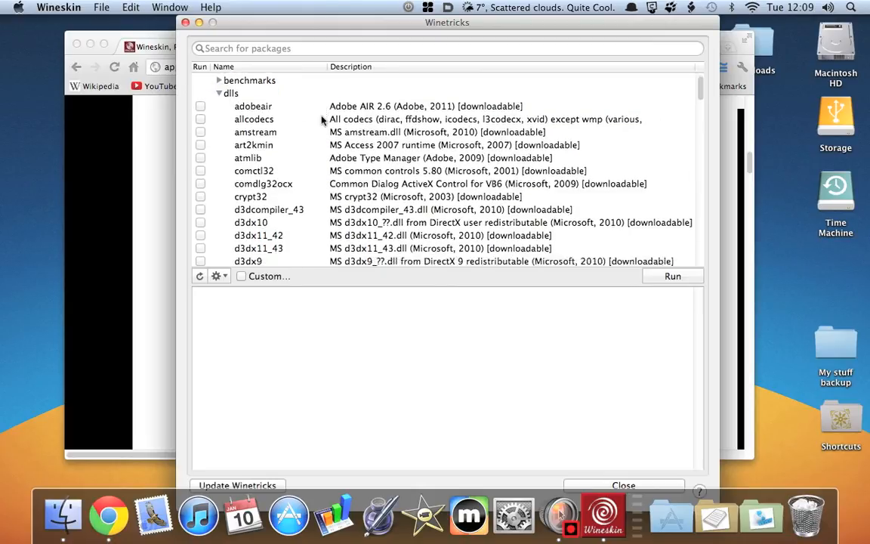
pyautogui.scroll(-2, 313, 125)
pyautogui.scroll(3, 306, 129)
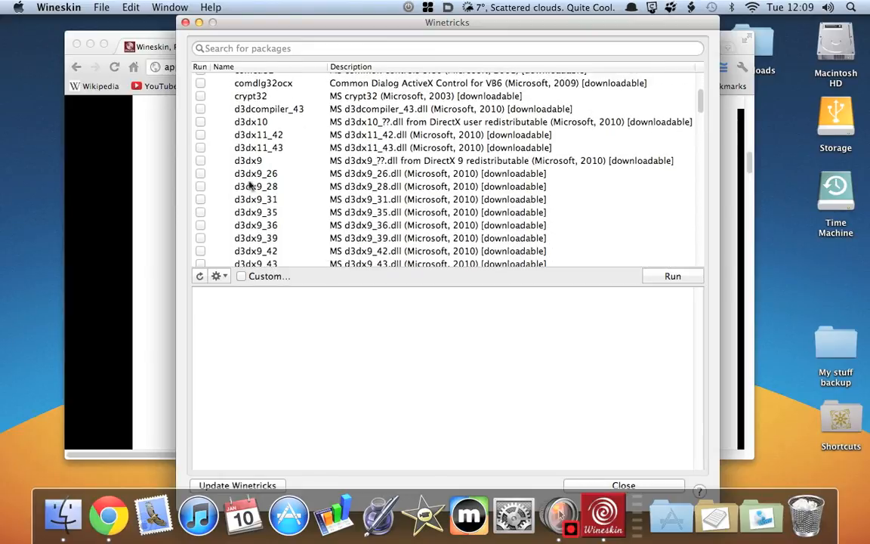
pyautogui.click(200, 160)
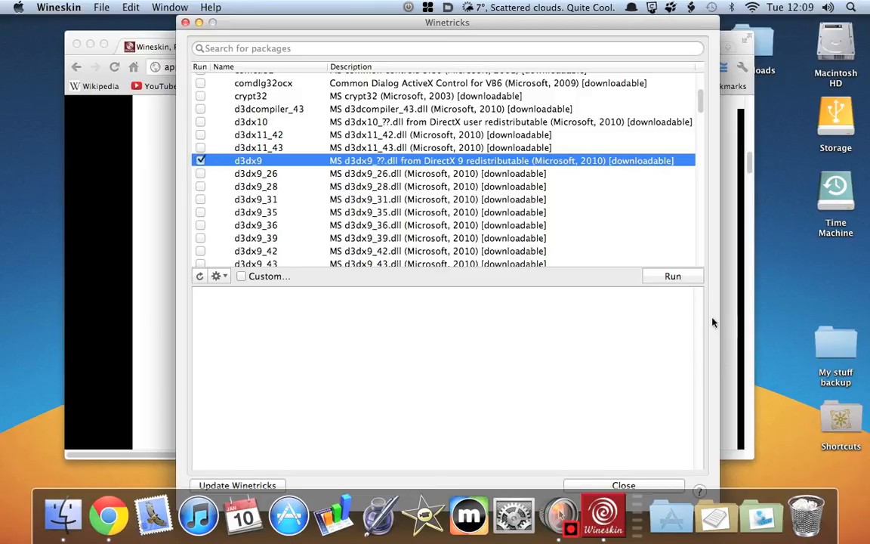
pyautogui.click(671, 277)
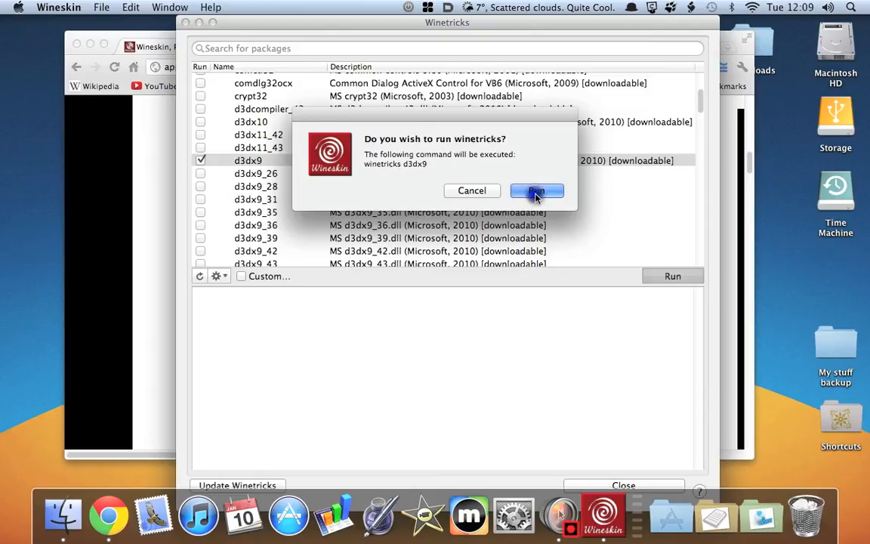
pyautogui.click(536, 192)
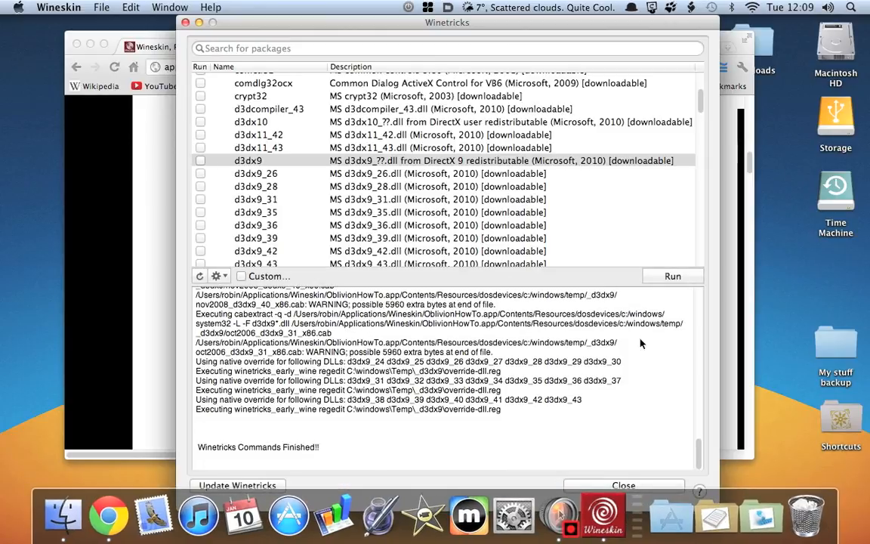
# - Close Winetricks and the advanced tools, and run setup.exe from the Oblivion disc as the Windows software installer
pyautogui.click(641, 485)
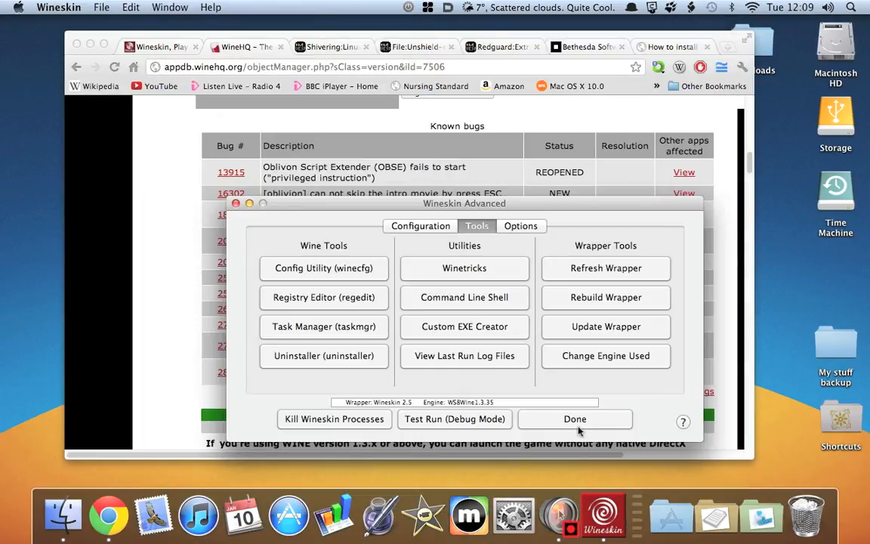
pyautogui.click(574, 424)
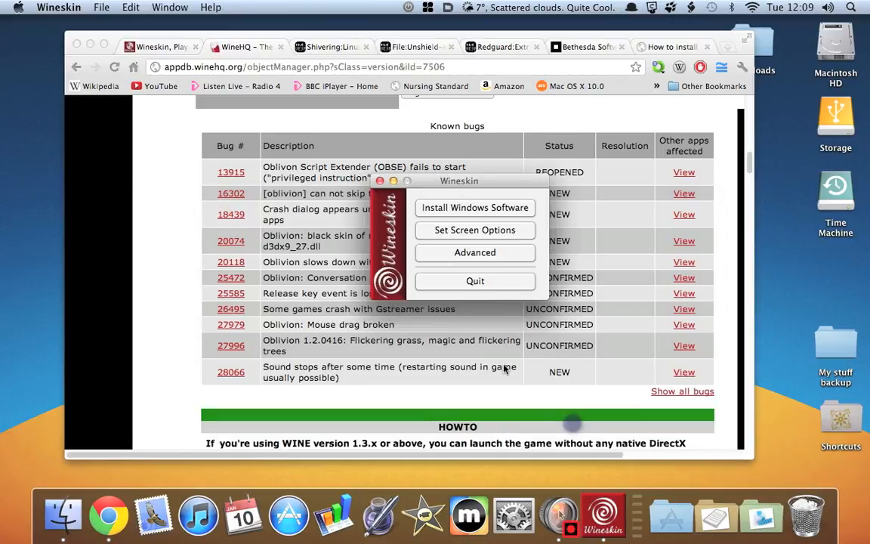
pyautogui.click(460, 207)
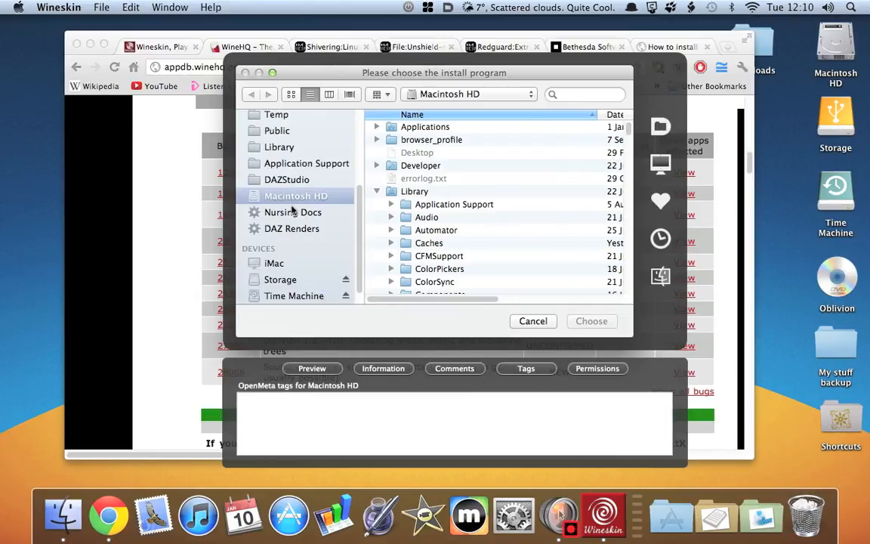
pyautogui.click(360, 271)
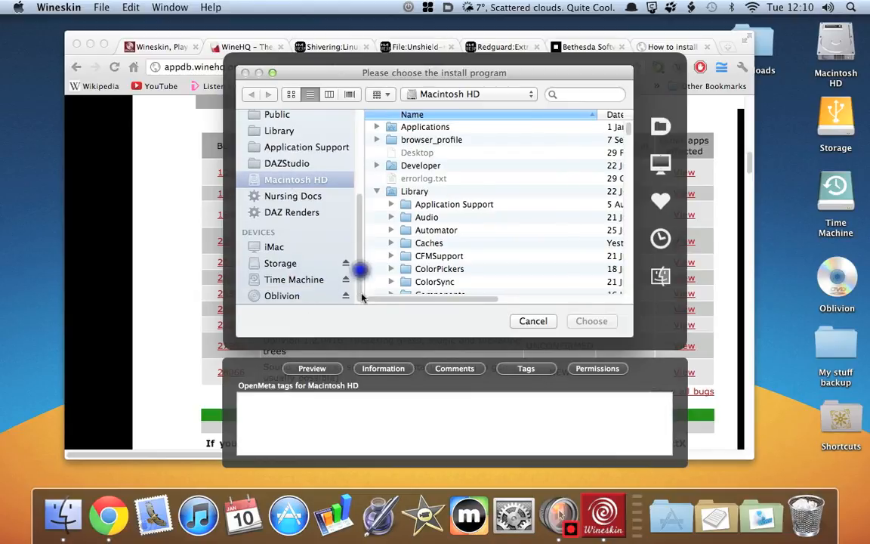
pyautogui.click(266, 296)
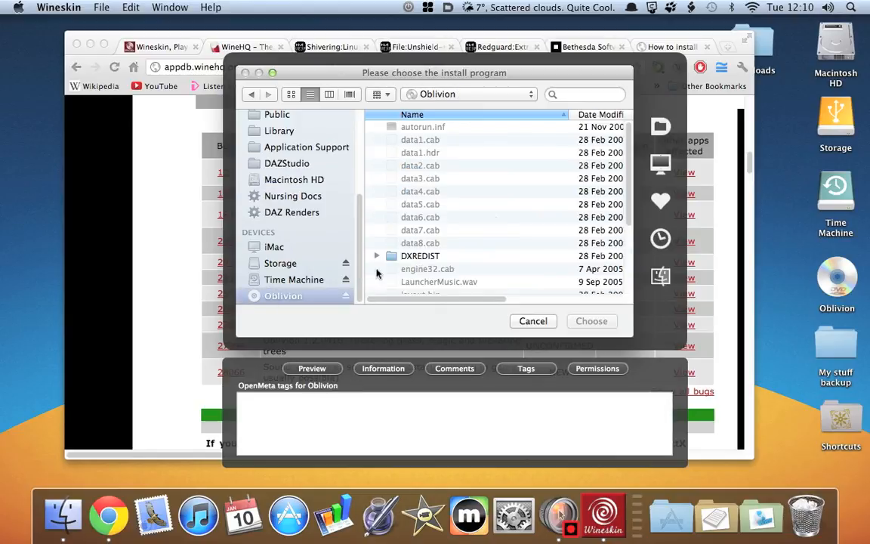
pyautogui.scroll(-5, 396, 280)
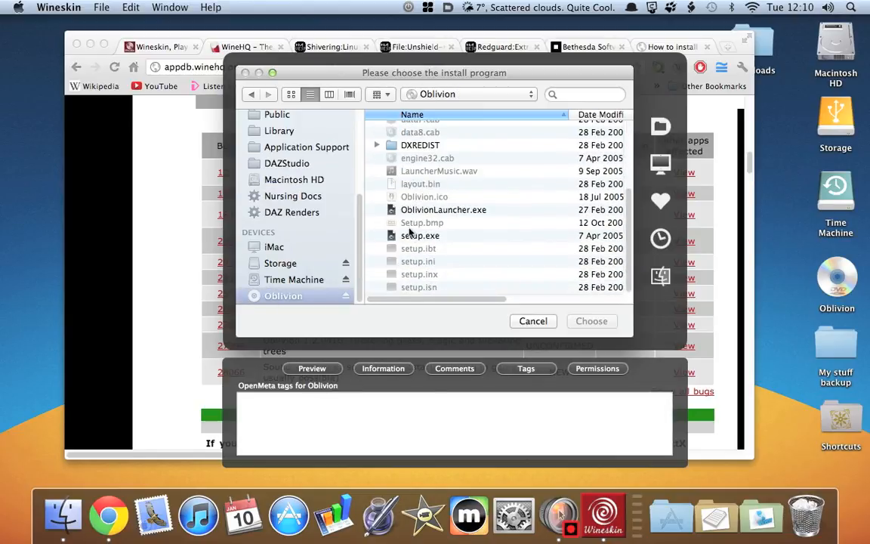
pyautogui.click(408, 236)
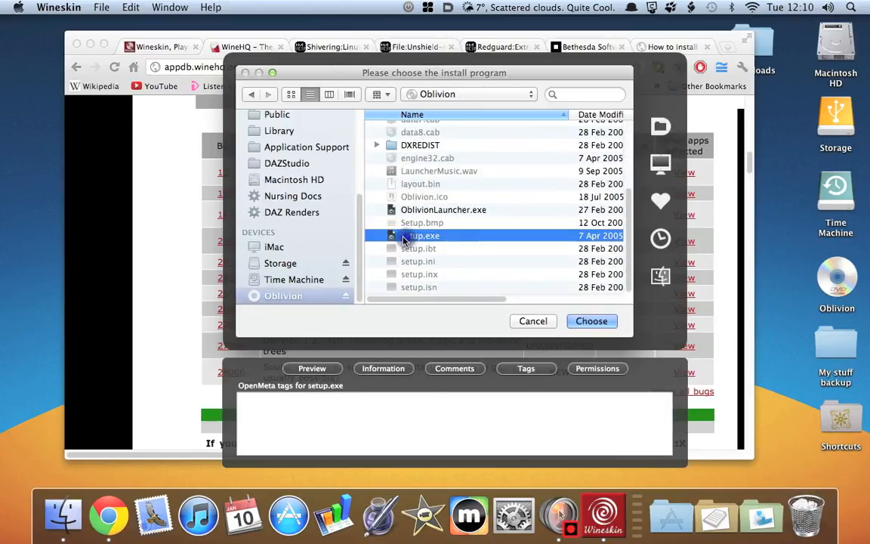
pyautogui.click(590, 321)
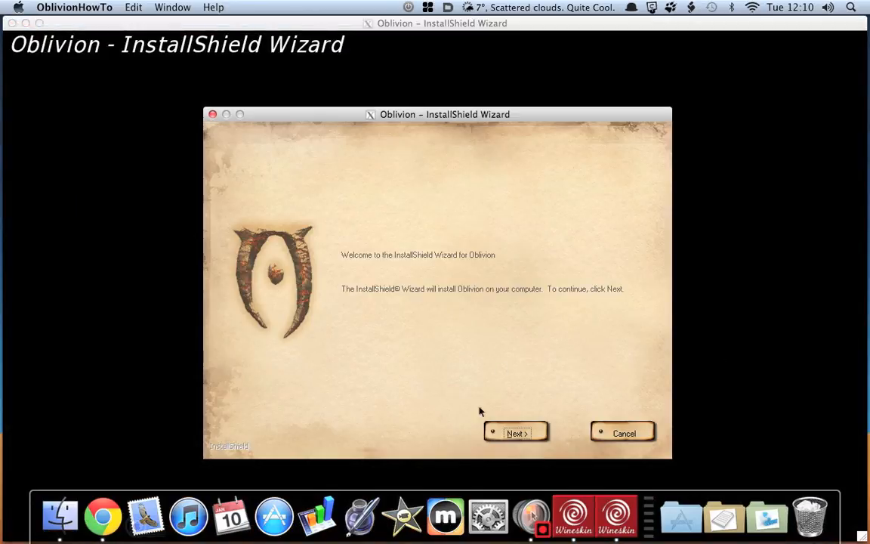
# - Proceed past the Oblivion InstallShield Wizard's welcome page and accept the terms of the license agreement
pyautogui.click(515, 433)
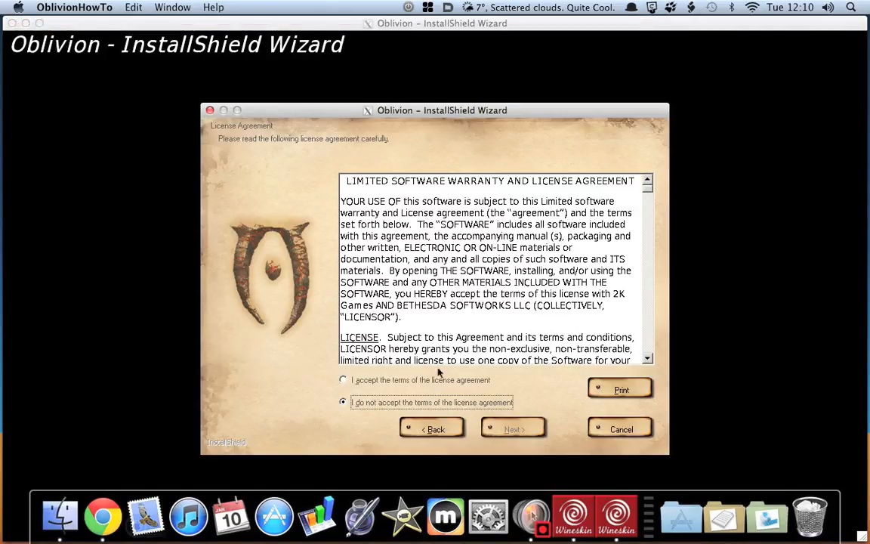
pyautogui.click(343, 381)
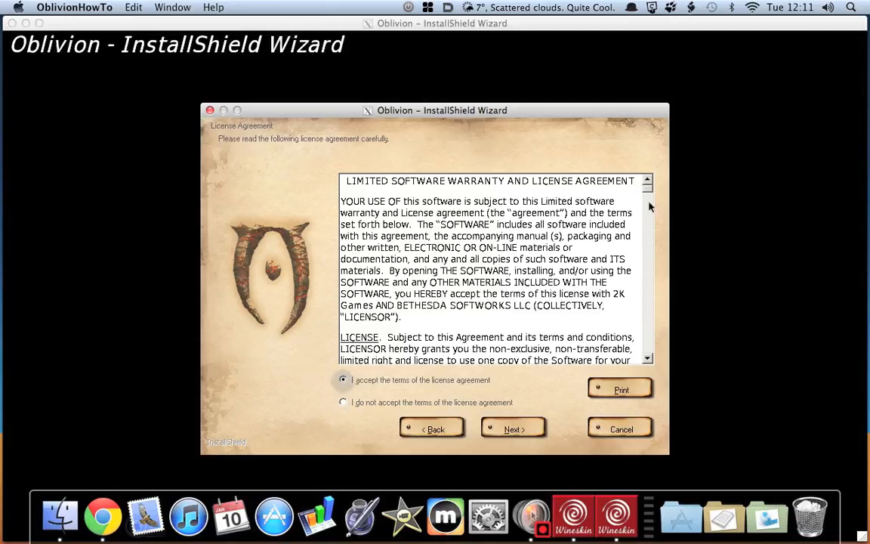
pyautogui.moveTo(647, 192); pyautogui.dragTo(647, 348)
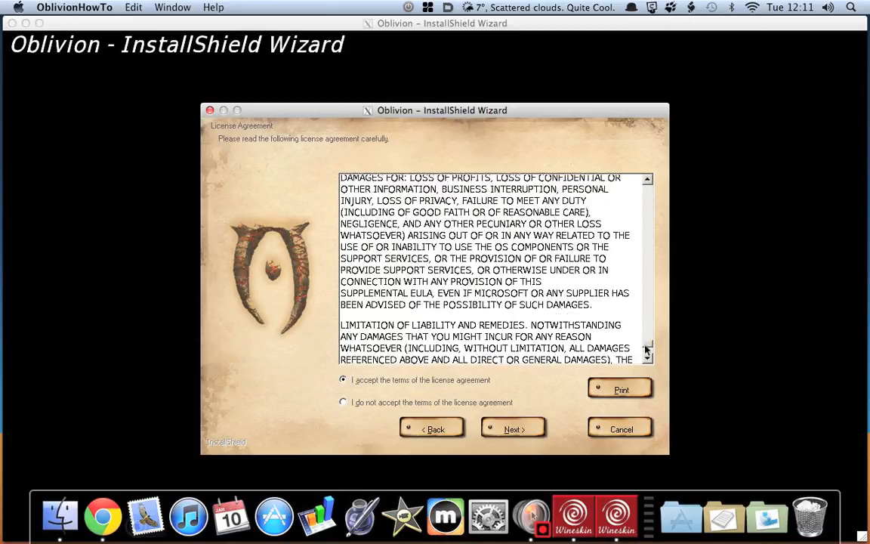
pyautogui.click(646, 352)
pyautogui.click(526, 428)
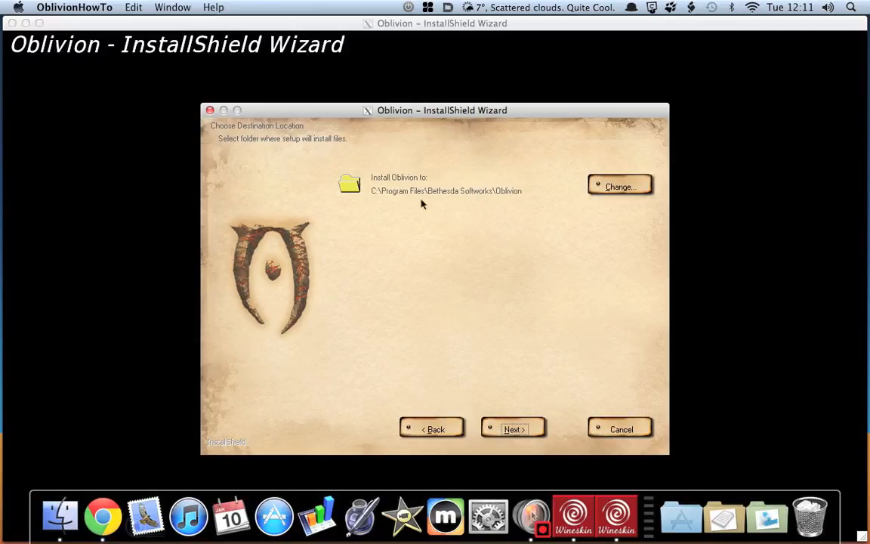
# - Install Oblivion to the default folder C:\Program Files\Bethesda Softworks\Oblivion and move the installation progress window up into clear view
pyautogui.click(509, 428)
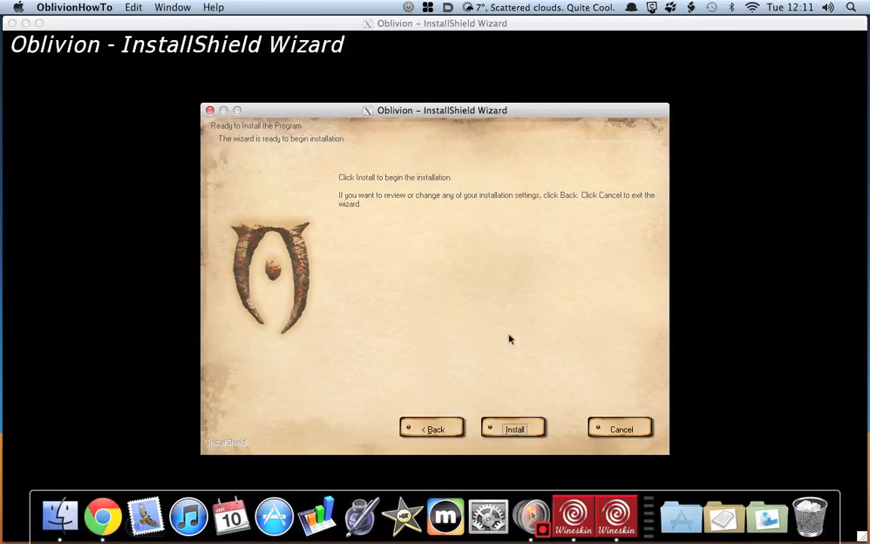
pyautogui.click(515, 429)
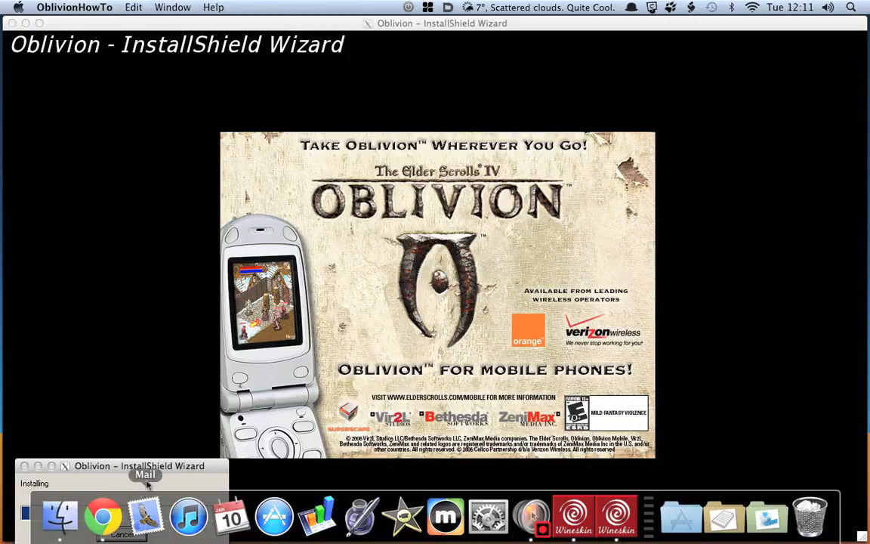
pyautogui.moveTo(159, 469); pyautogui.dragTo(166, 335)
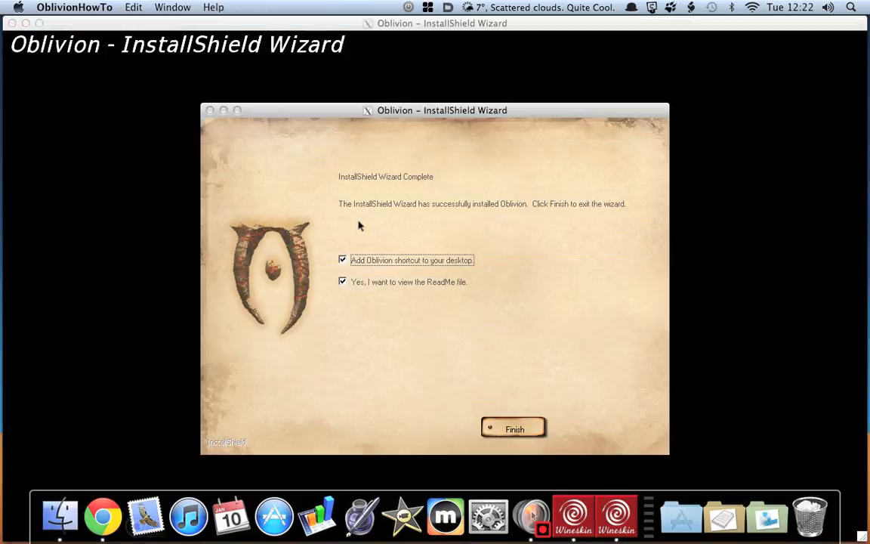
# - Finish the Oblivion installer without adding a desktop shortcut or viewing the ReadMe file
pyautogui.click(344, 260)
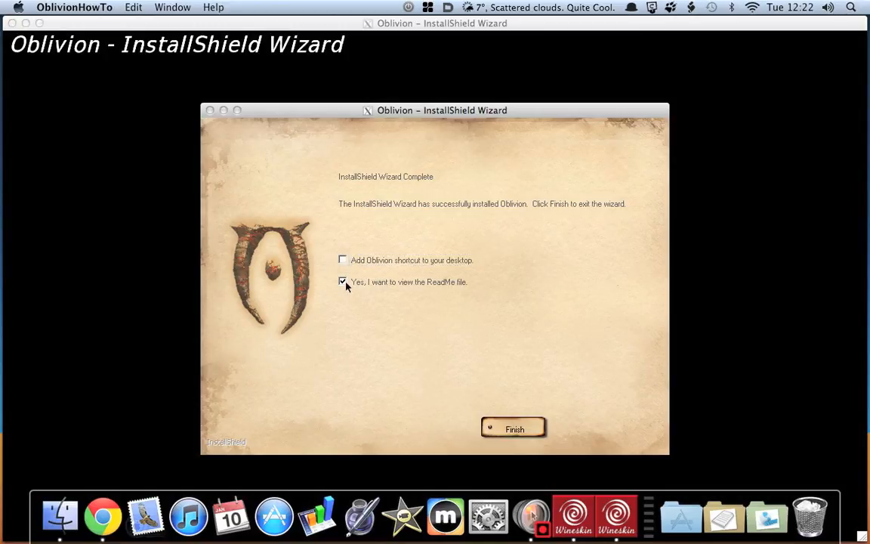
pyautogui.click(344, 282)
pyautogui.click(510, 429)
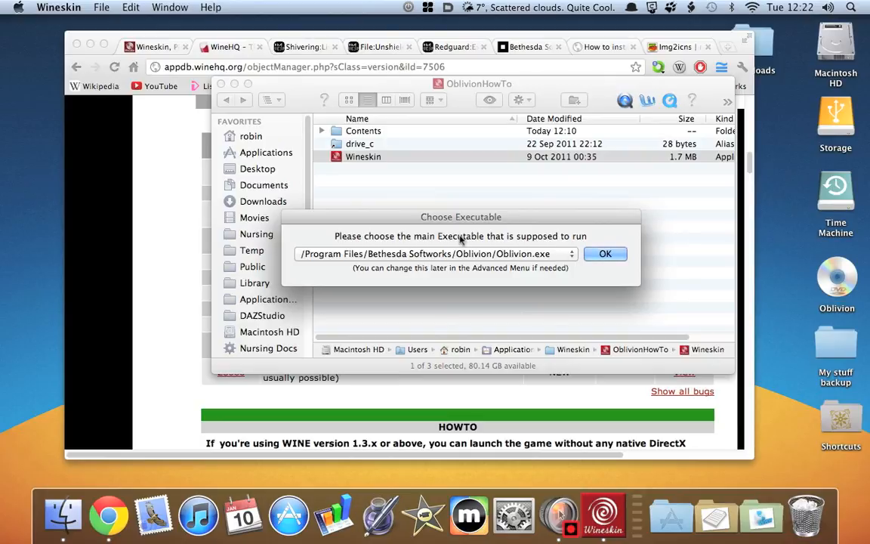
# - Switch to Finder, go back to the Applications folder containing the wrapper, and return to Wineskin's executable choice
pyautogui.click(333, 187)
pyautogui.click(223, 100)
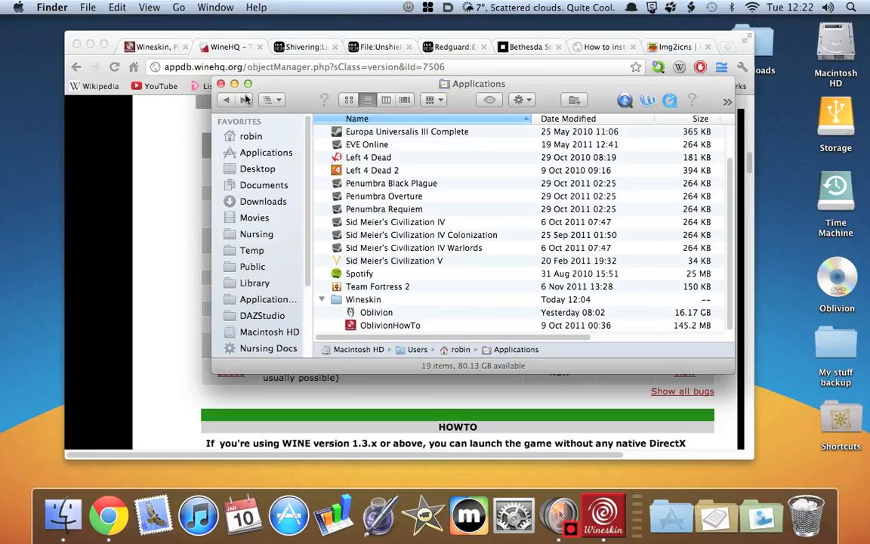
pyautogui.click(619, 511)
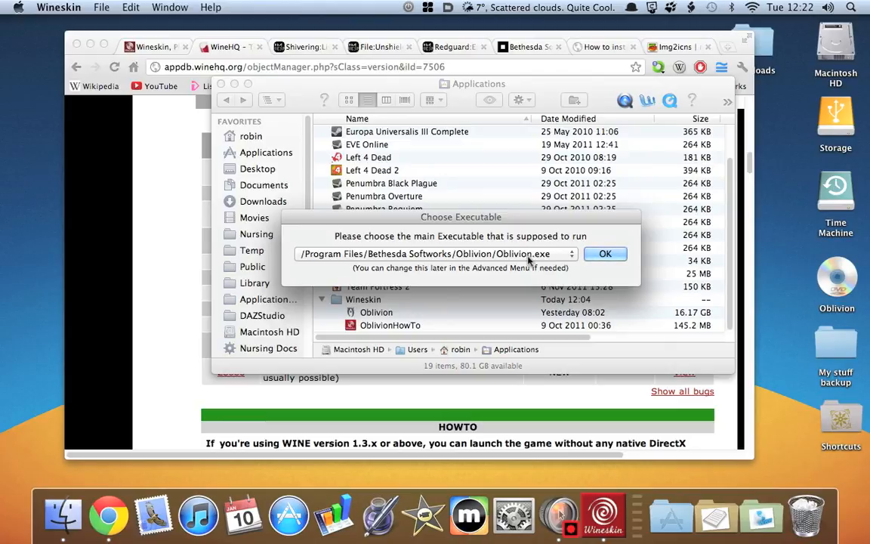
# - Set /Program Files/Bethesda Softworks/Oblivion/Oblivion.exe as the wrapper's main executable
pyautogui.click(529, 257)
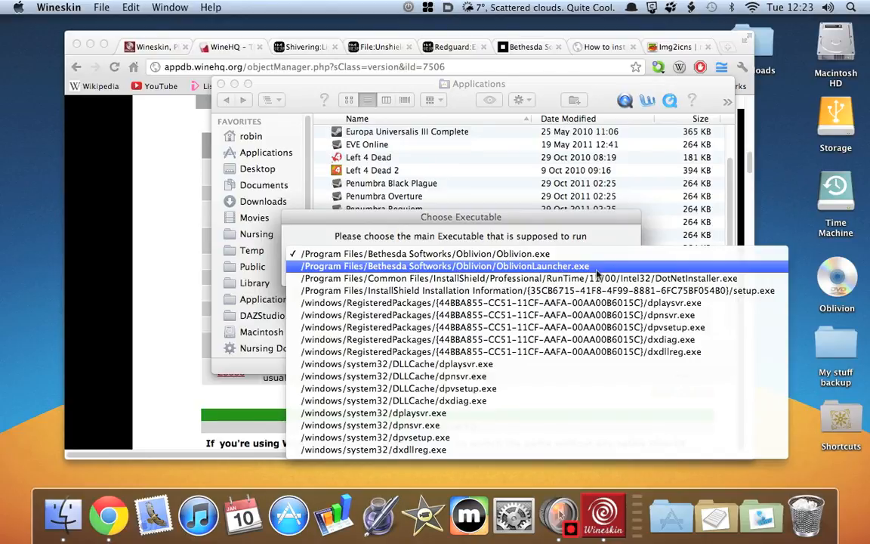
pyautogui.click(480, 255)
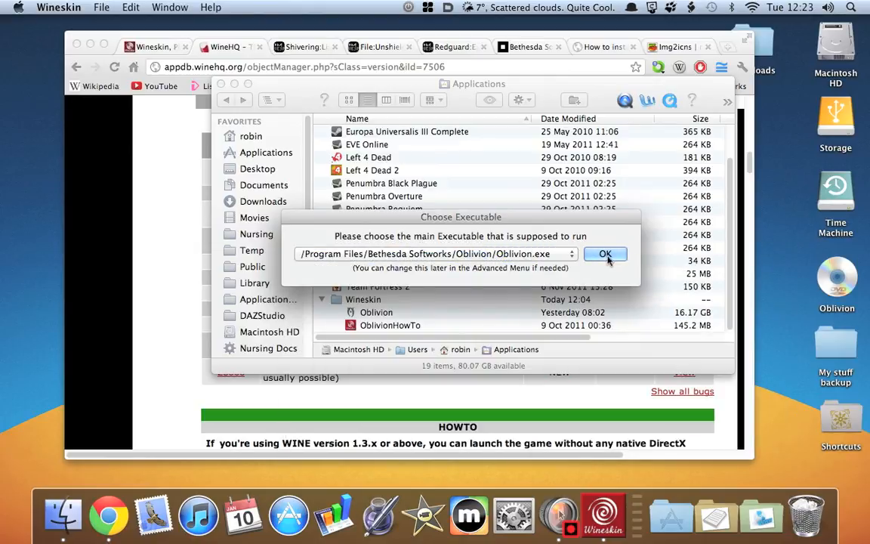
pyautogui.click(605, 255)
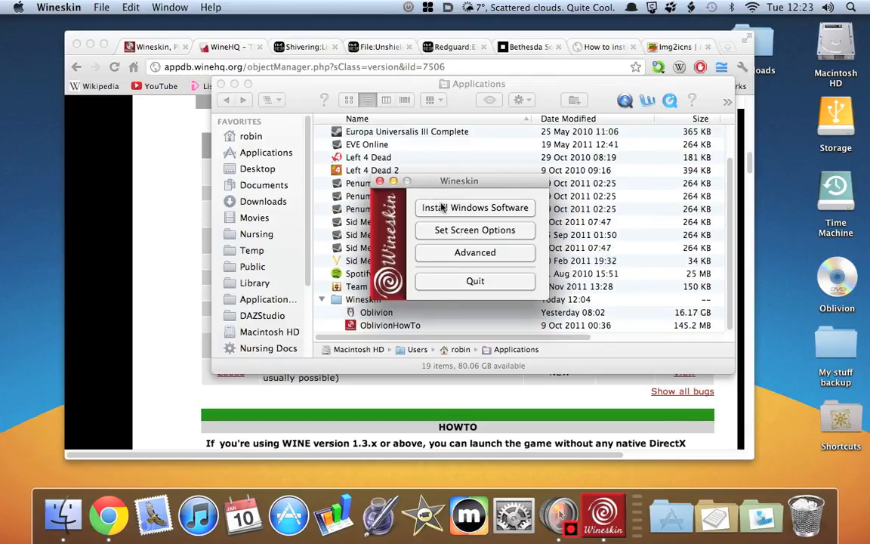
# - Open the Custom EXE Creator from Wineskin's advanced tools and name the new launcher OblivionLauncher
pyautogui.click(444, 254)
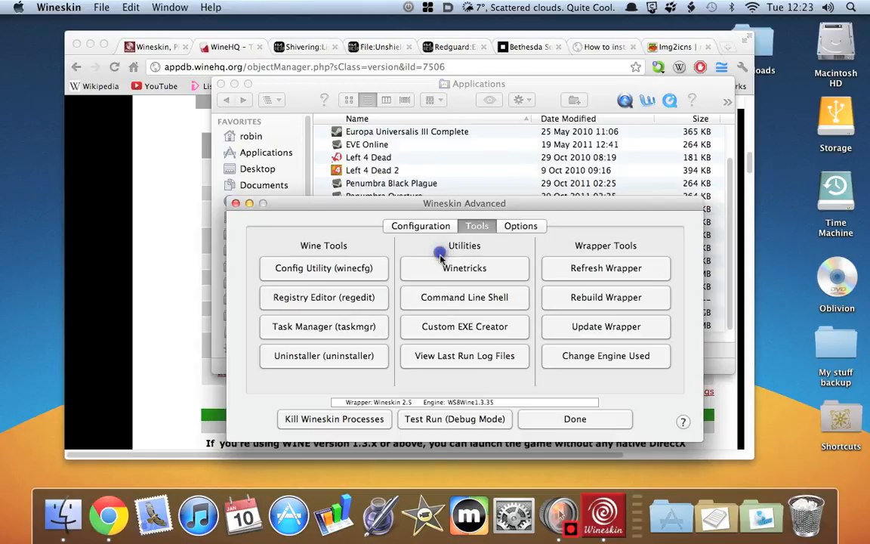
pyautogui.click(454, 331)
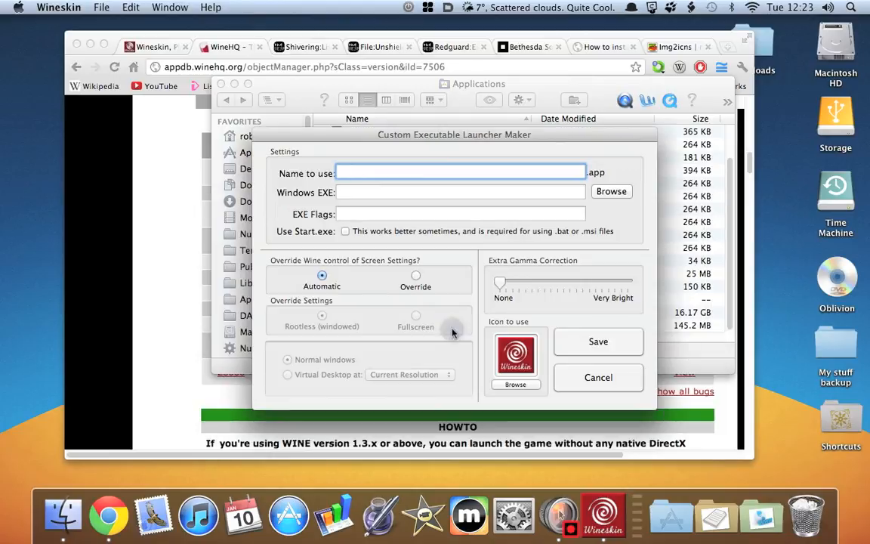
pyautogui.write('OblivionLauncher')
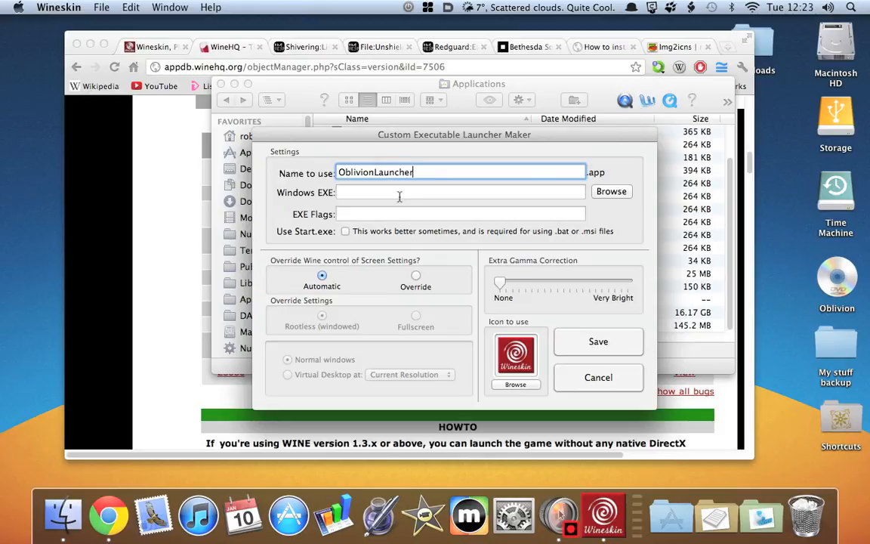
# - Set the launcher's Windows EXE to OblivionLauncher.exe in Program Files/Bethesda Softworks/Oblivion
pyautogui.click(611, 193)
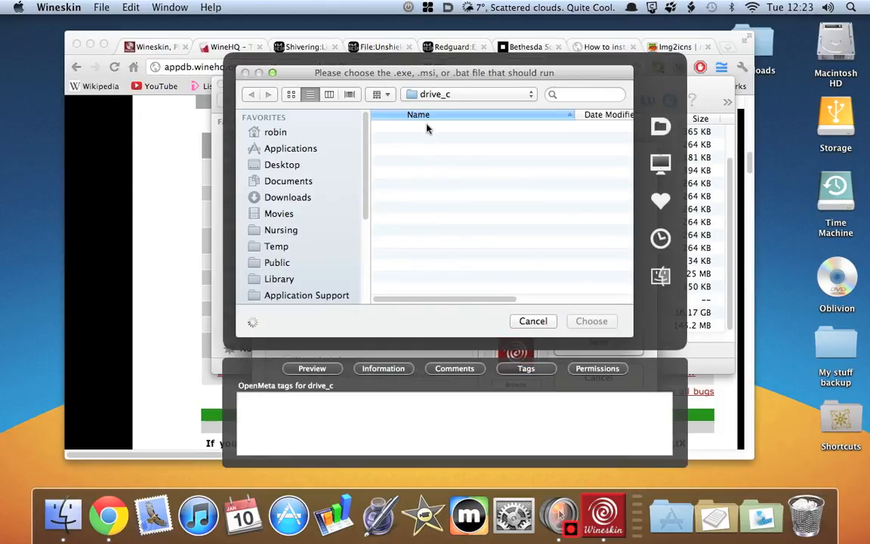
pyautogui.click(384, 127)
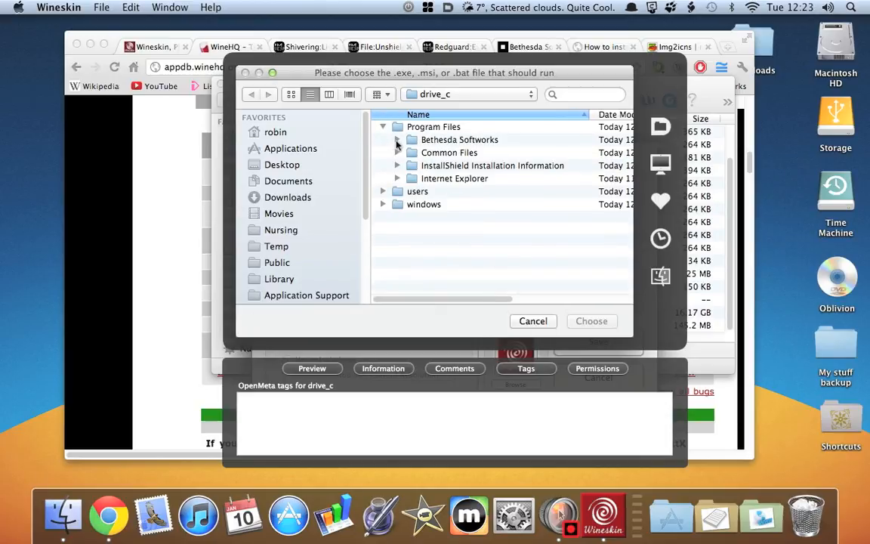
pyautogui.click(397, 140)
pyautogui.click(412, 153)
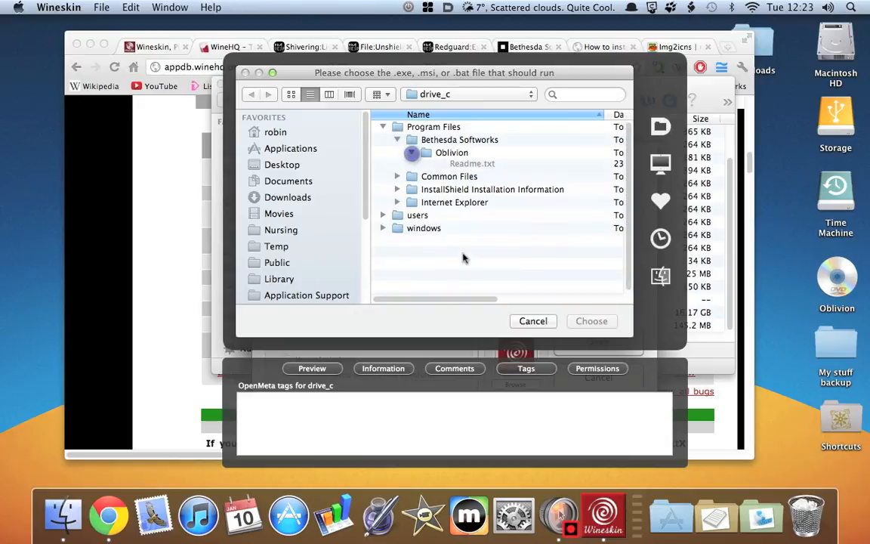
pyautogui.click(472, 256)
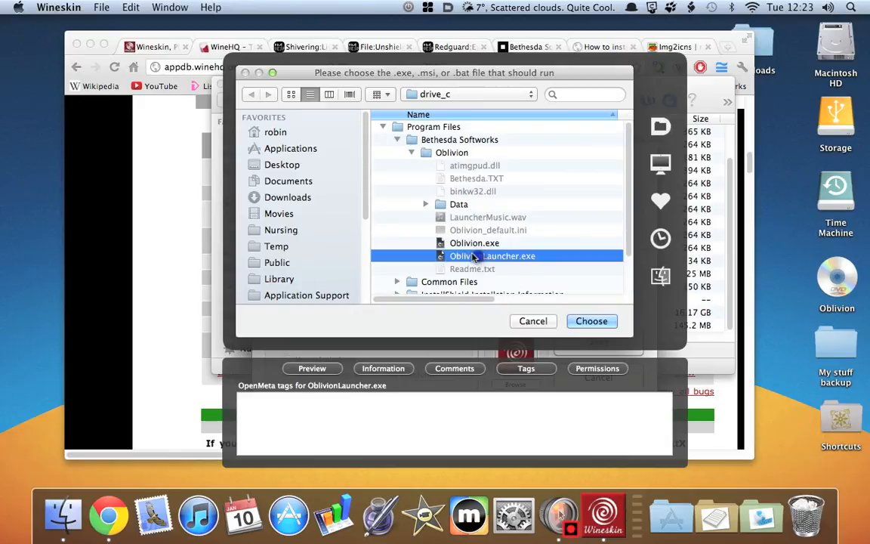
pyautogui.click(602, 324)
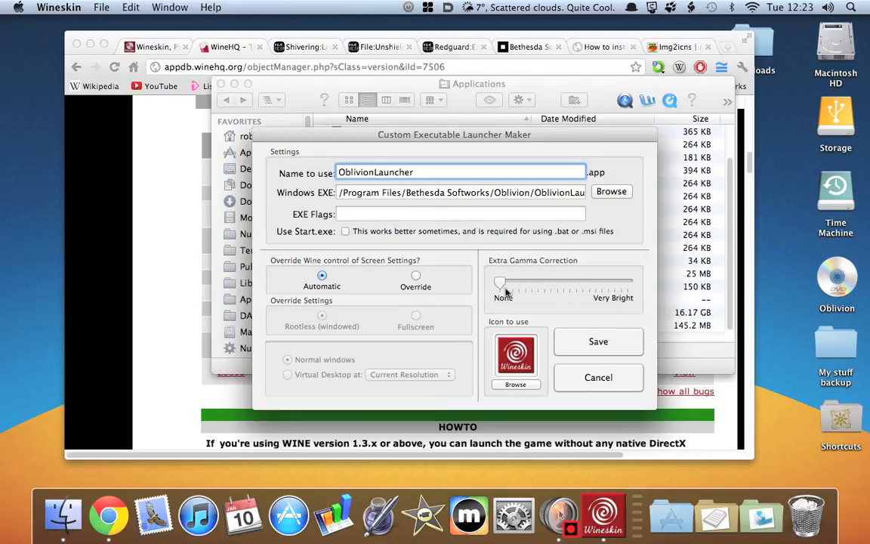
# - Save the custom launcher, leave the advanced tools, and quit Wineskin
pyautogui.click(590, 344)
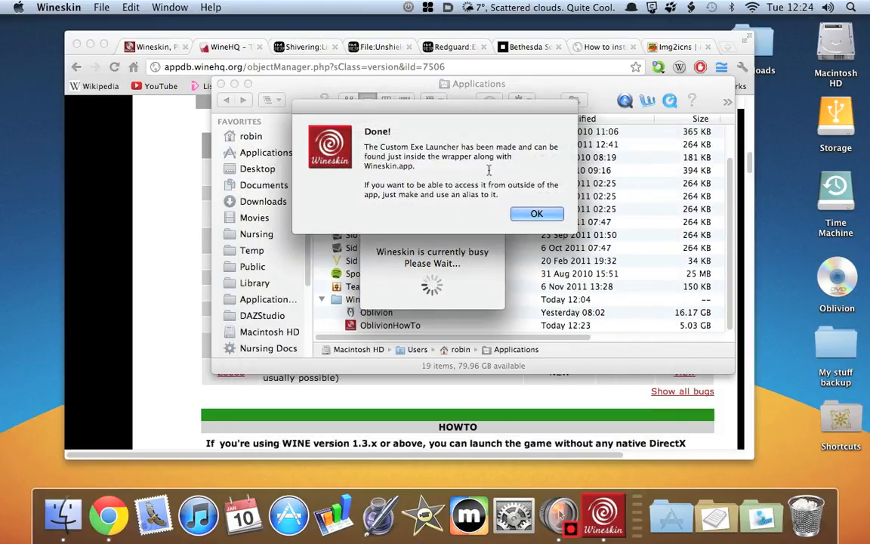
pyautogui.click(536, 213)
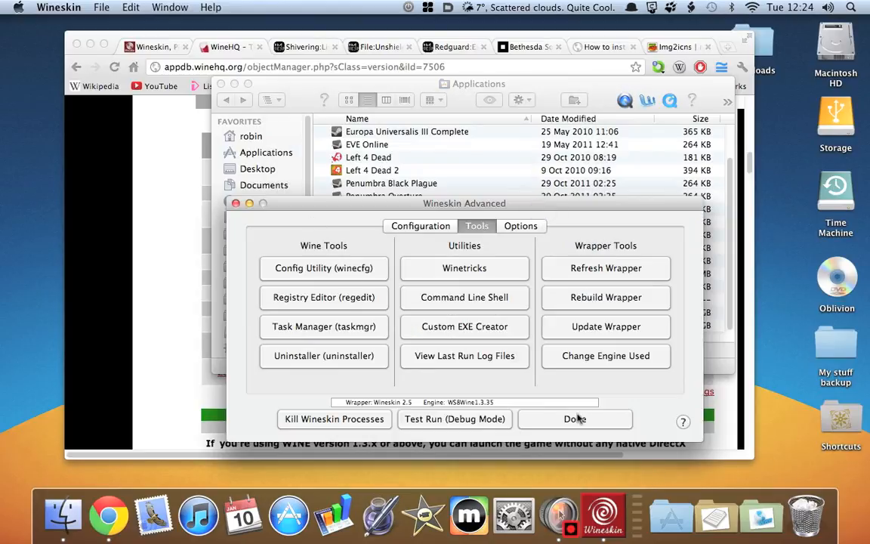
pyautogui.click(576, 420)
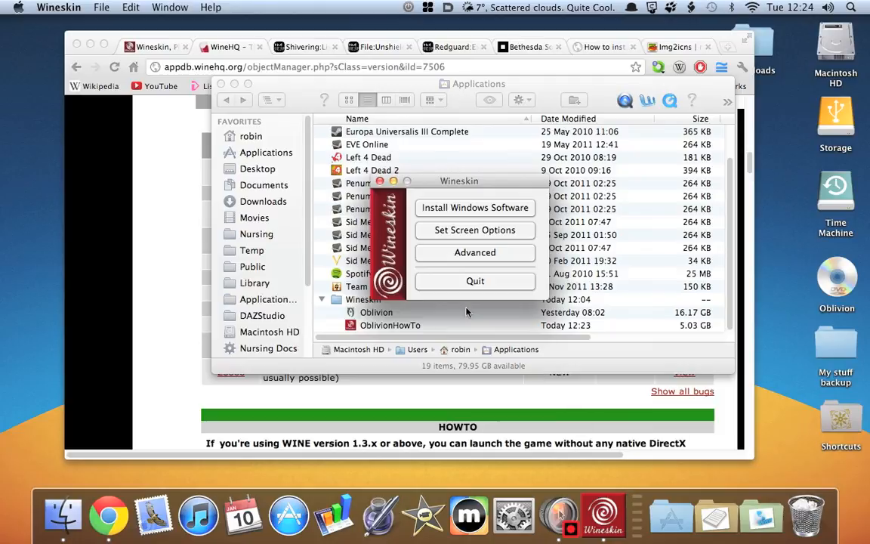
pyautogui.click(475, 281)
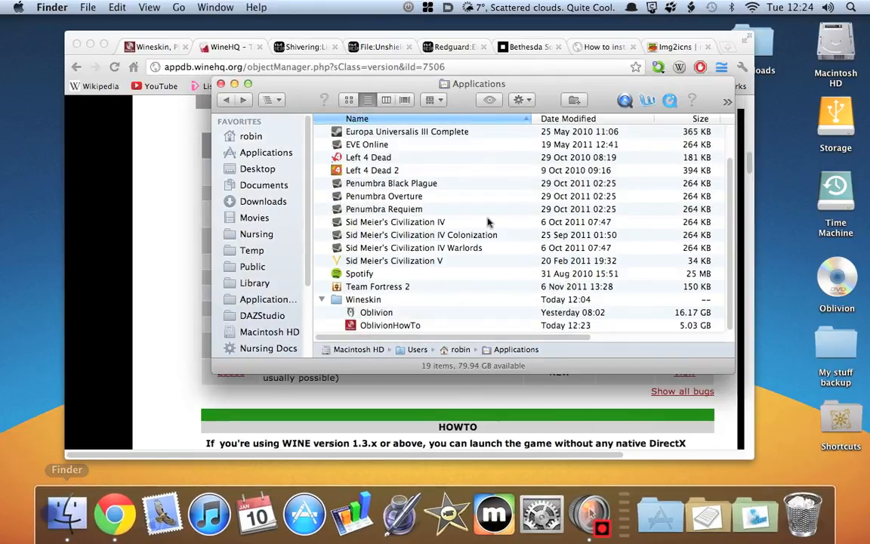
# - Show the package contents of the OblivionHowTo wrapper in the Wineskin folder and launch OblivionLauncher
pyautogui.click(370, 325)
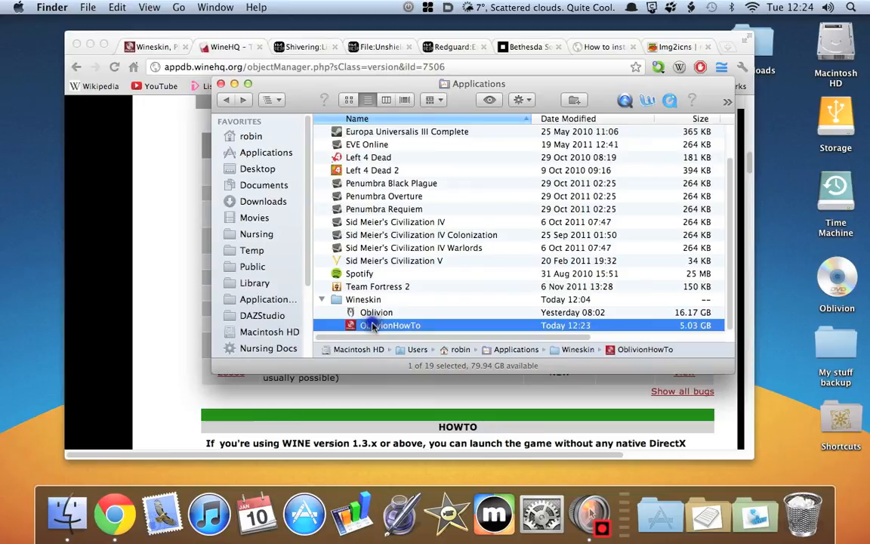
pyautogui.rightClick(373, 325)
pyautogui.click(400, 255)
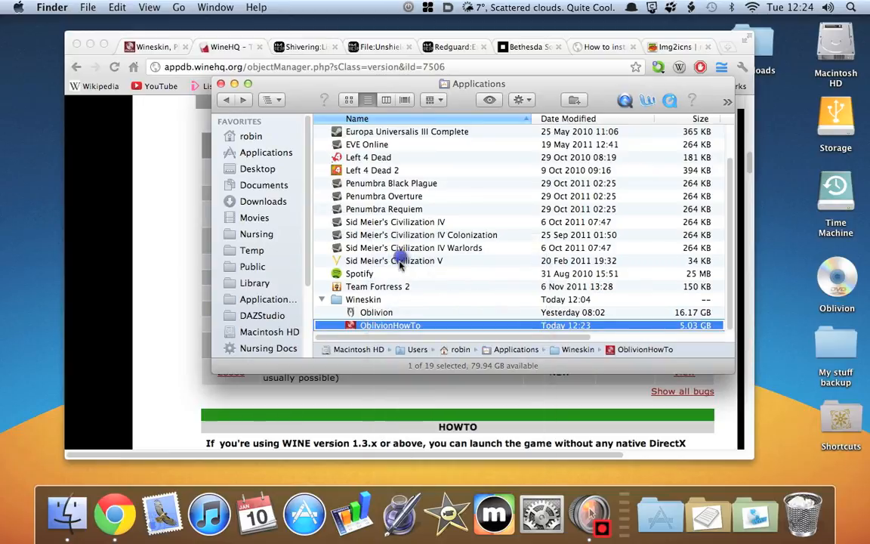
pyautogui.click(334, 156)
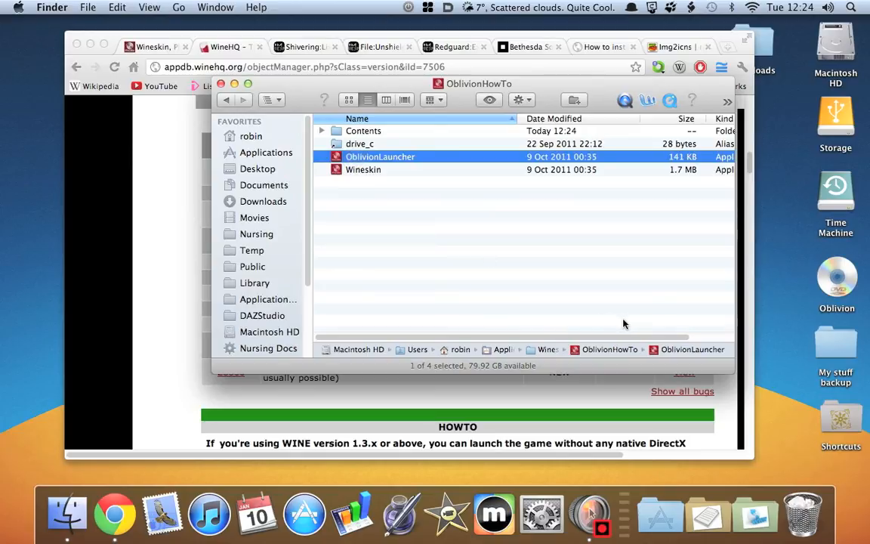
pyautogui.doubleClick(351, 158)
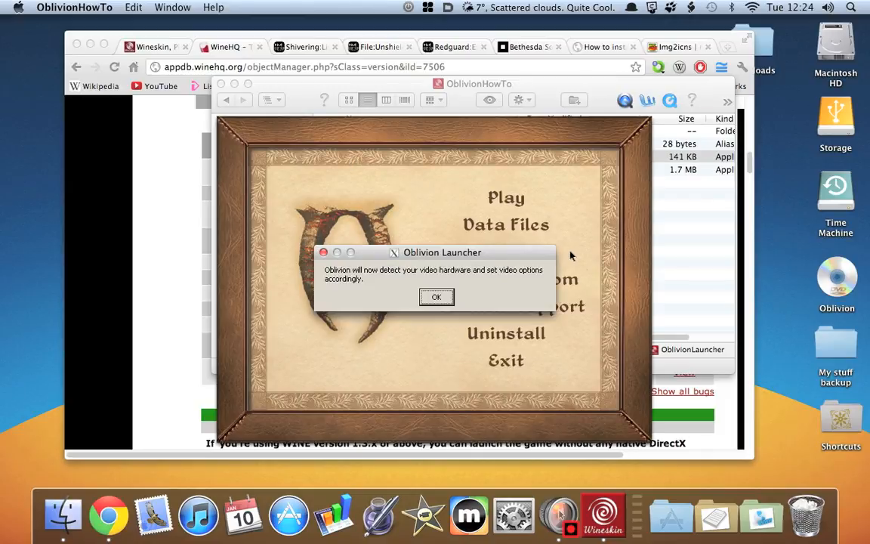
# - Start the Wine Gecko installation and accept the launcher's video hardware detection with its default quality settings
pyautogui.click(438, 298)
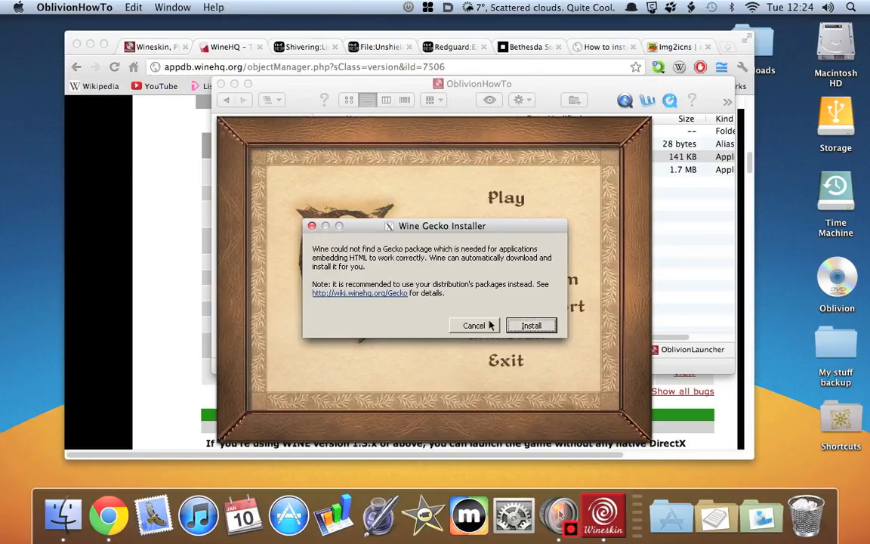
pyautogui.click(528, 326)
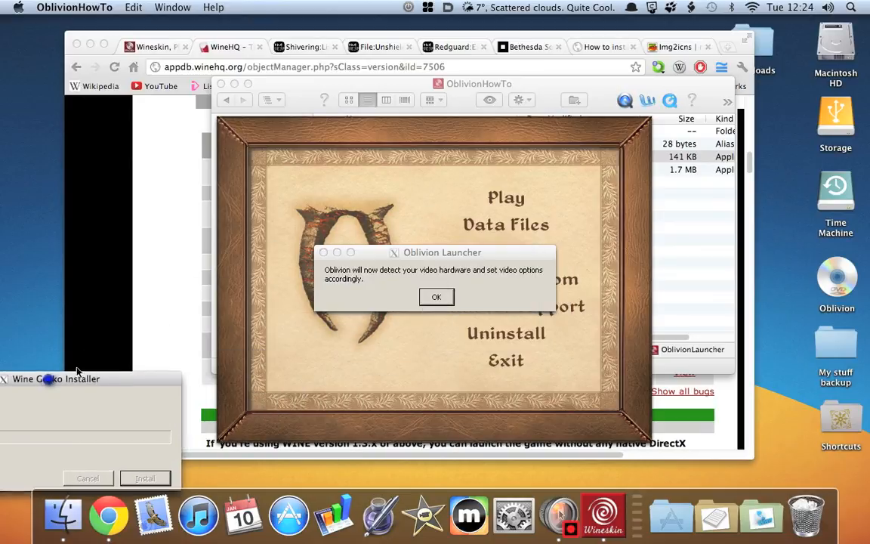
pyautogui.click(436, 296)
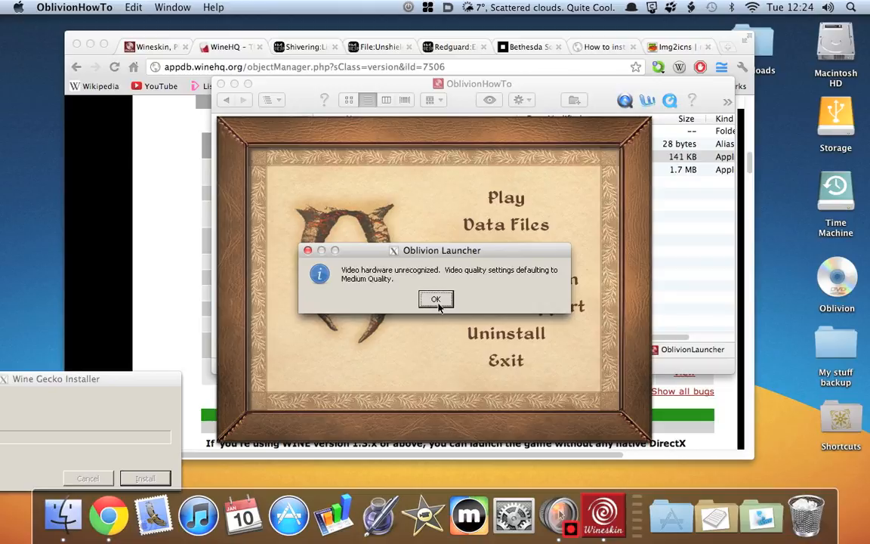
pyautogui.click(438, 300)
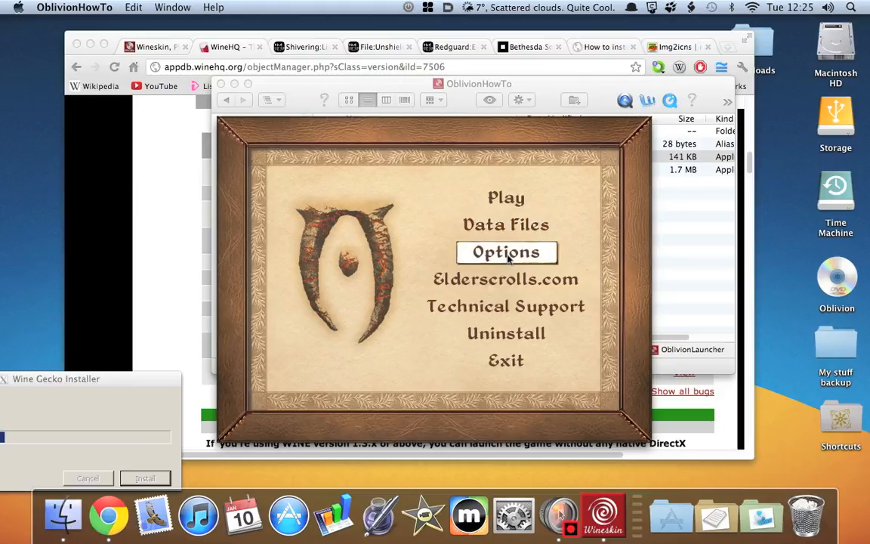
# - In the launcher's options, set the resolution to 1280x800 (widescreen), disable Distant Trees, and save the settings
pyautogui.click(507, 254)
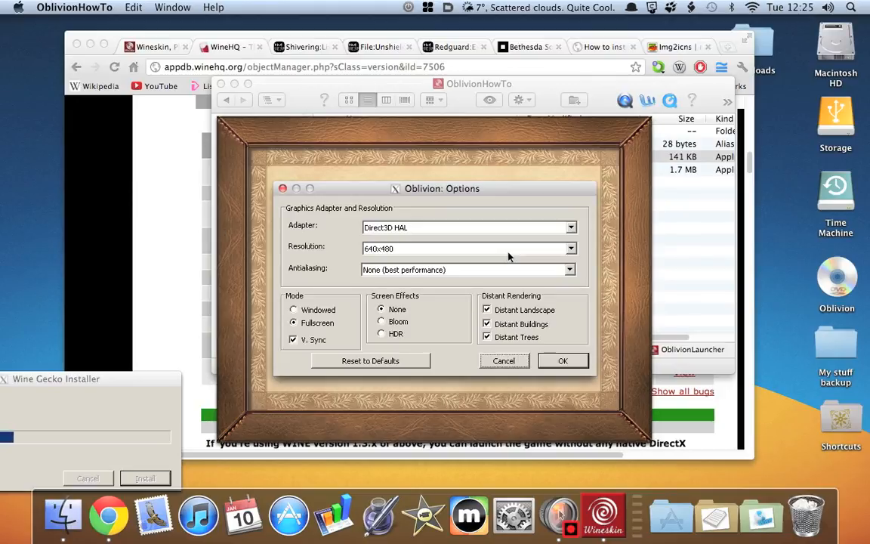
pyautogui.click(571, 251)
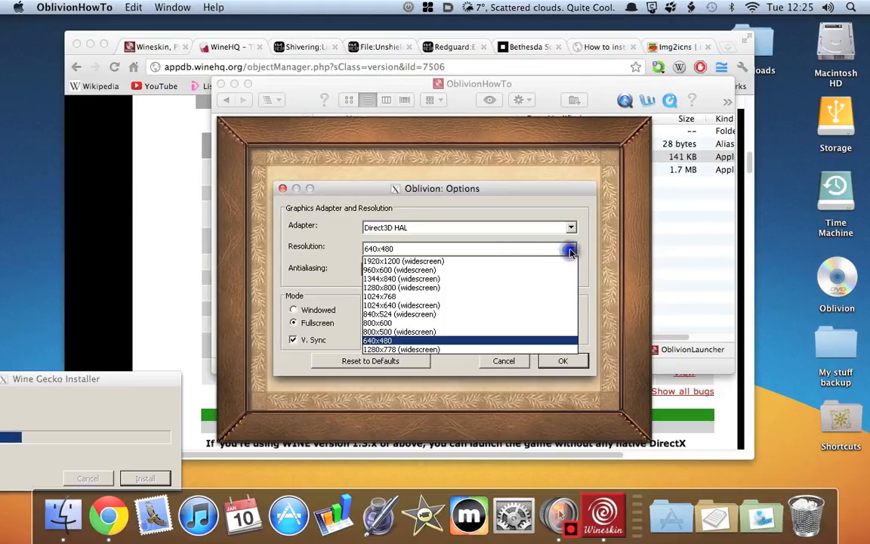
pyautogui.click(398, 288)
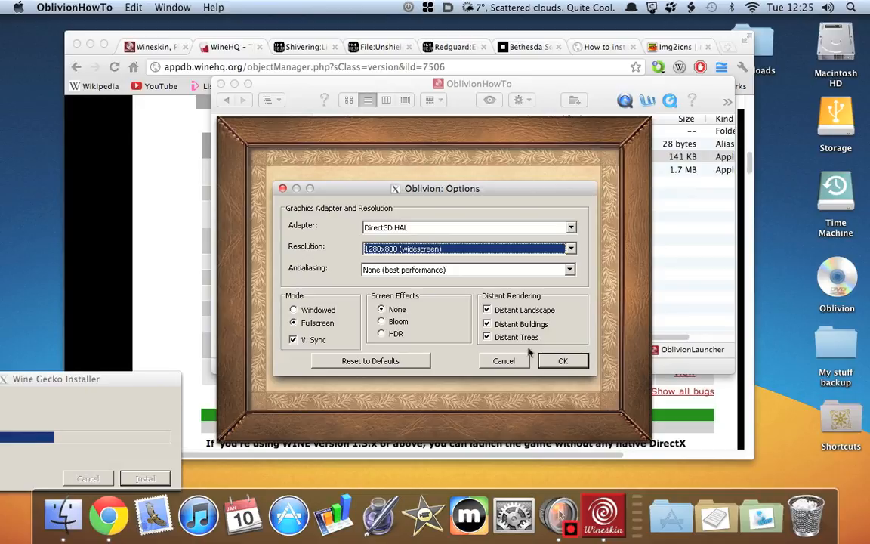
pyautogui.click(487, 337)
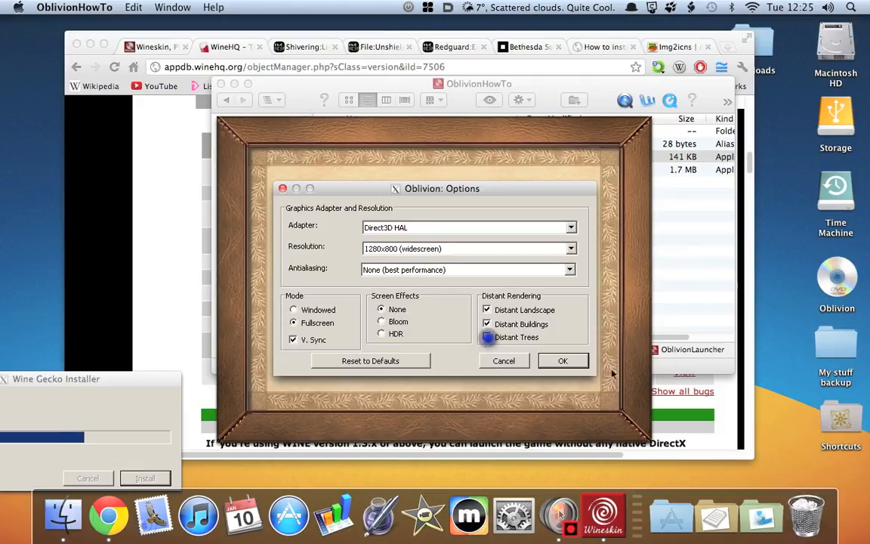
pyautogui.click(571, 363)
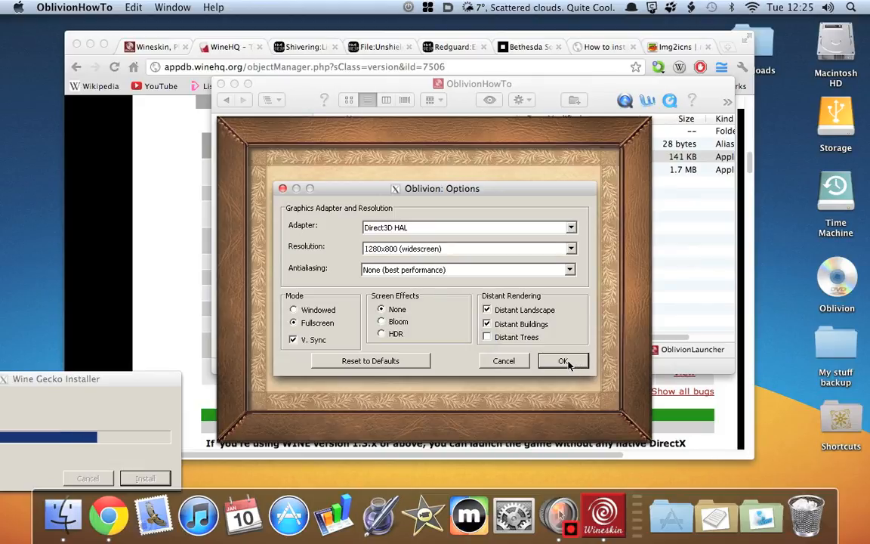
pyautogui.click(568, 362)
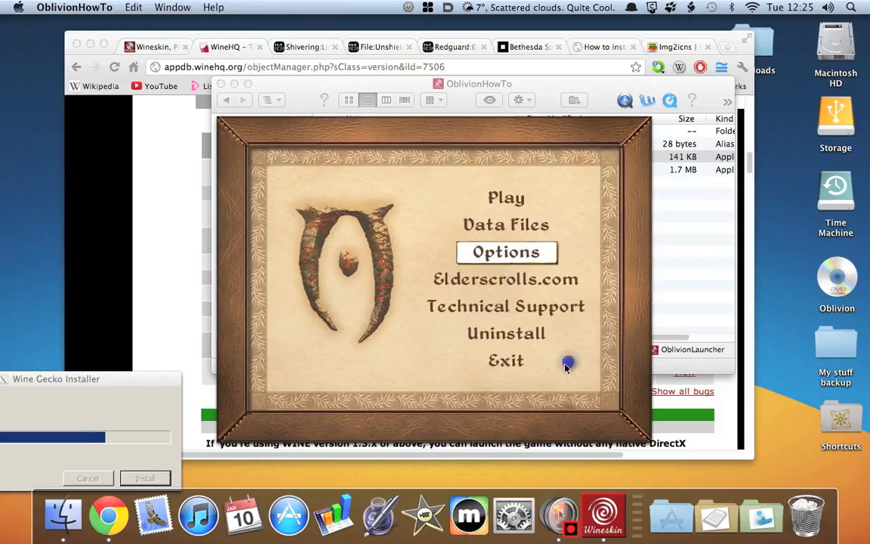
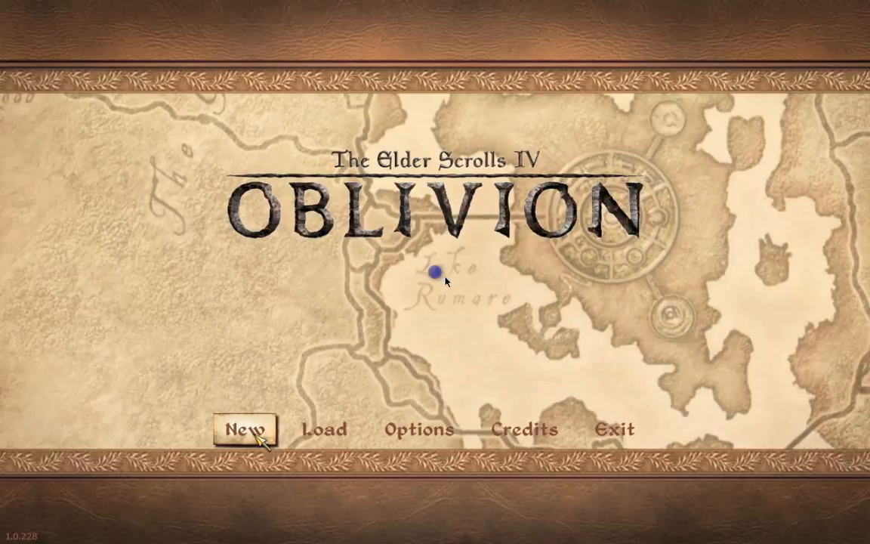
# - Start a new game with an Imperial character named ttttt and dismiss the tutorial quest message
pyautogui.click(435, 274)
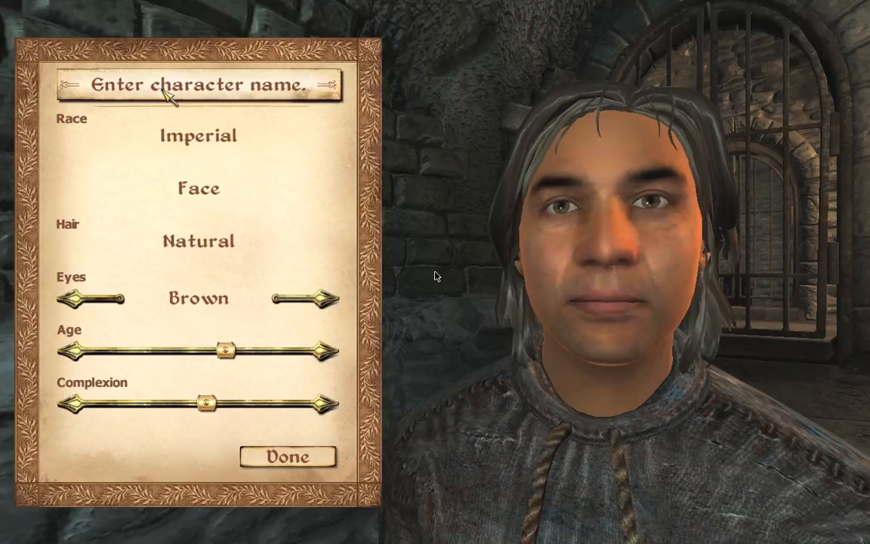
pyautogui.click(163, 89)
pyautogui.write('ttttt')
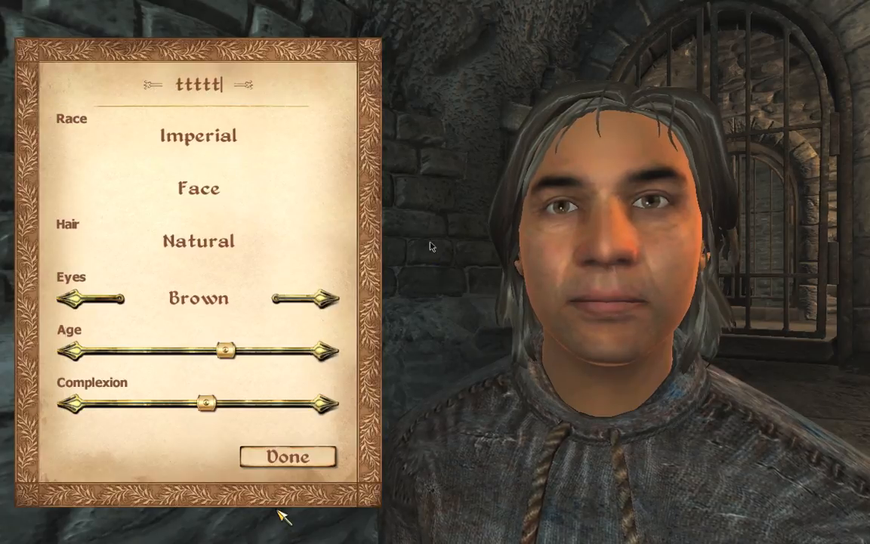
pyautogui.click(271, 458)
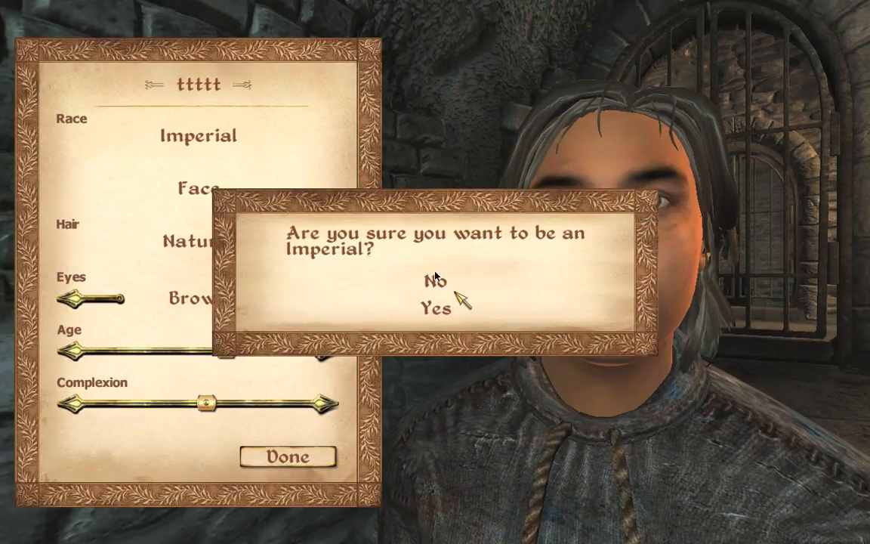
pyautogui.click(452, 315)
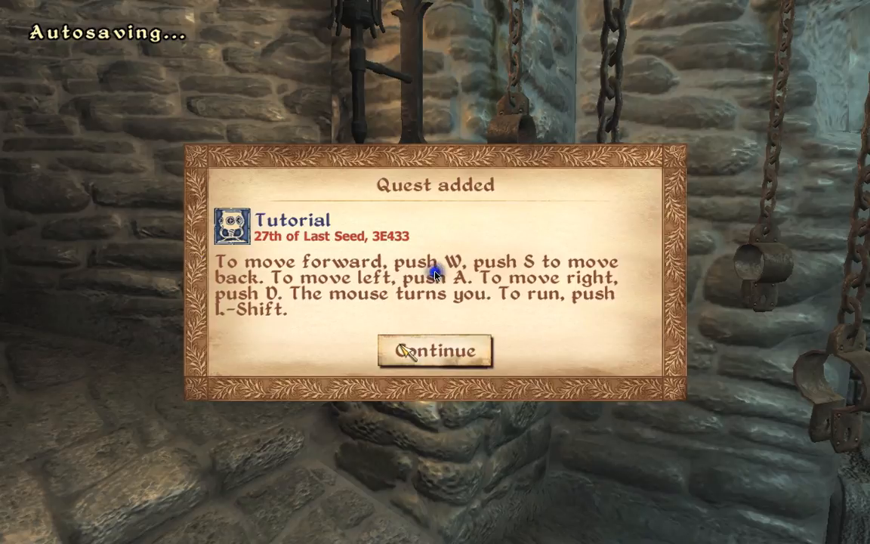
pyautogui.click(401, 346)
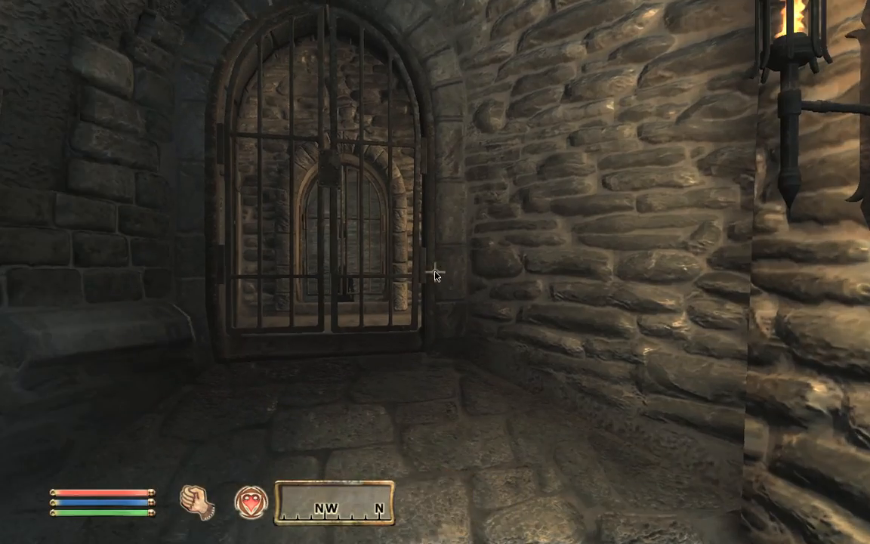
# - Walk forward to the cell gate and pause the game, backing out of the quit prompt
pyautogui.press('w')
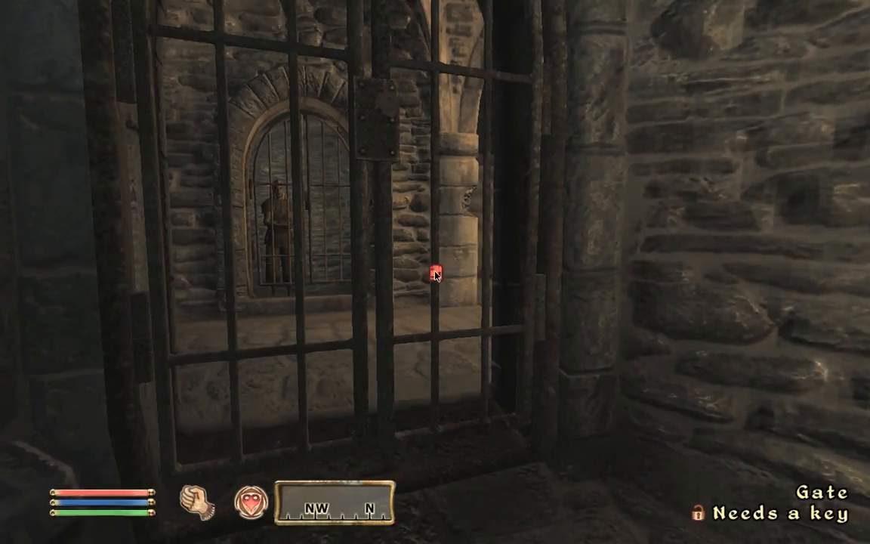
pyautogui.press('Escape')
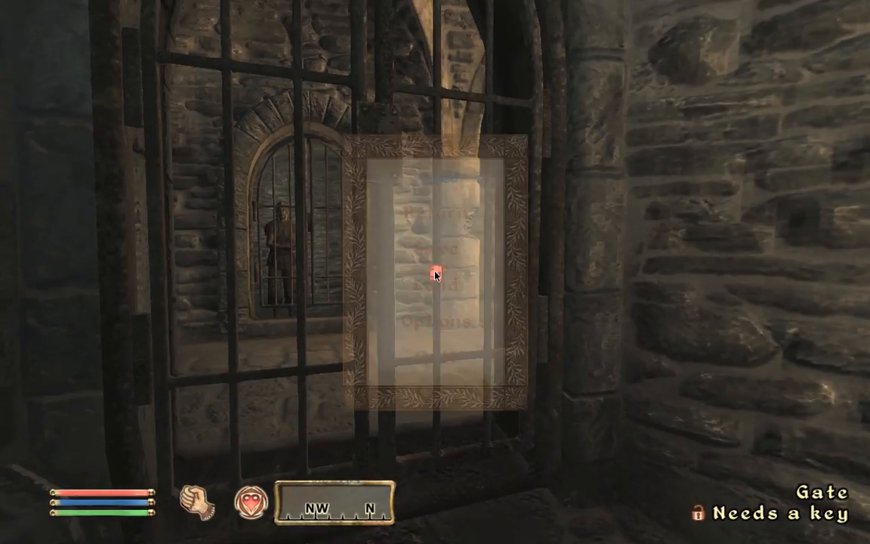
pyautogui.click(442, 361)
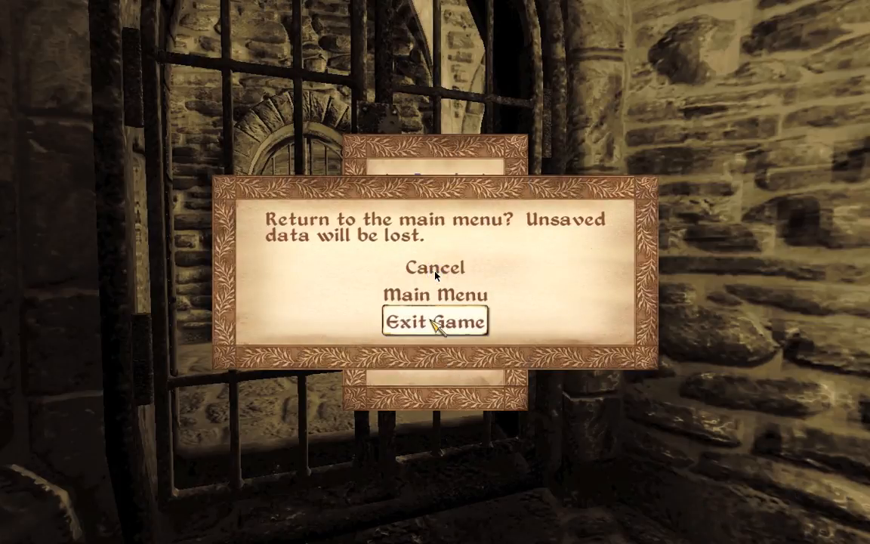
pyautogui.click(436, 270)
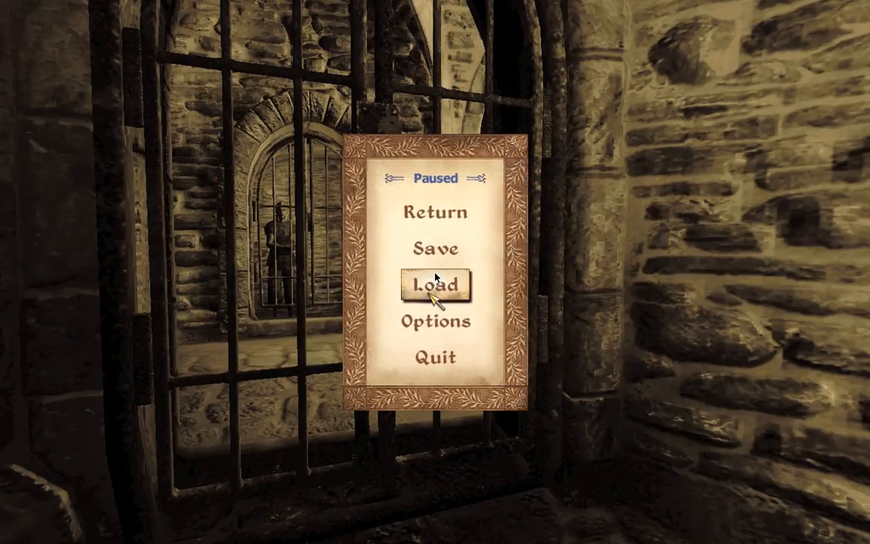
# - Open the in-game video options and review the settings from Resolution through Water Reflections
pyautogui.click(435, 275)
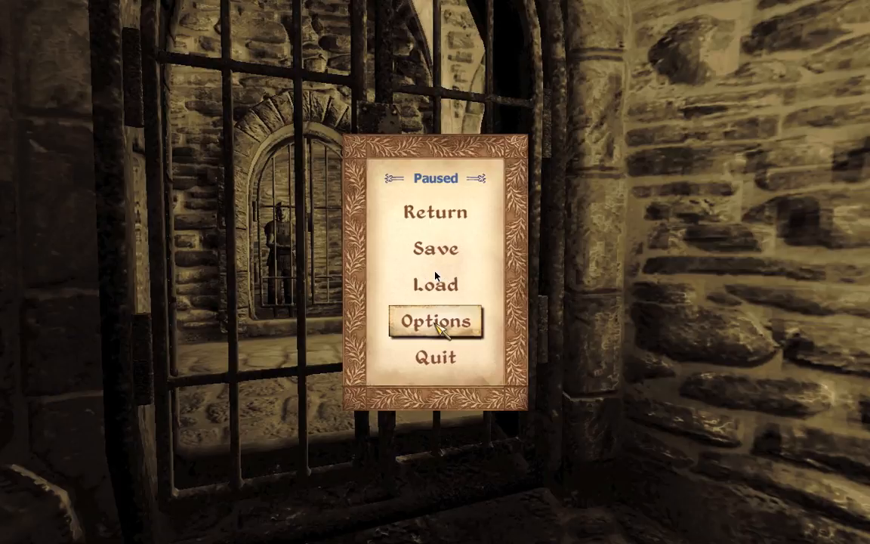
pyautogui.click(436, 275)
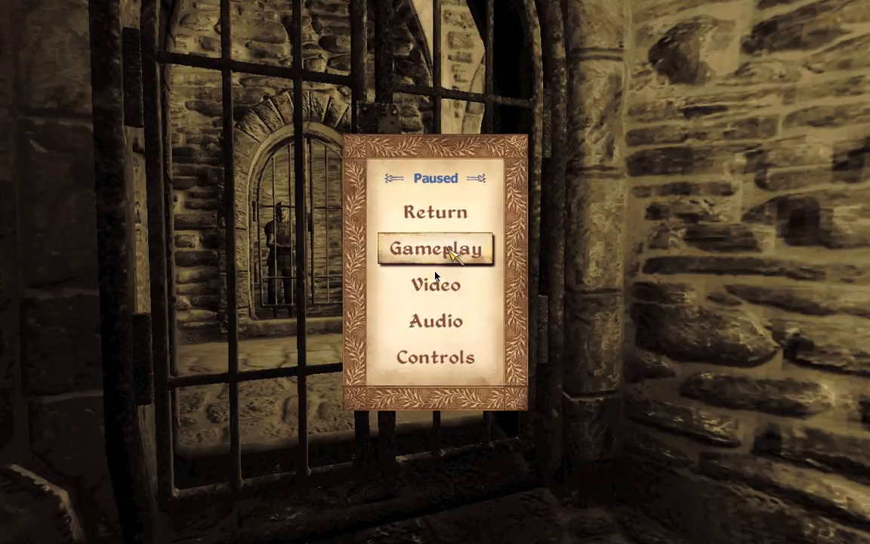
pyautogui.click(436, 275)
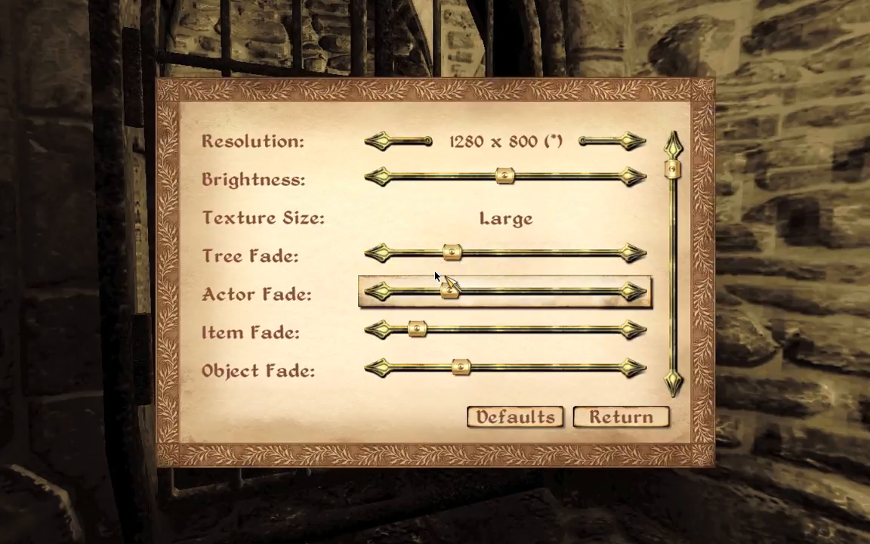
pyautogui.click(677, 381)
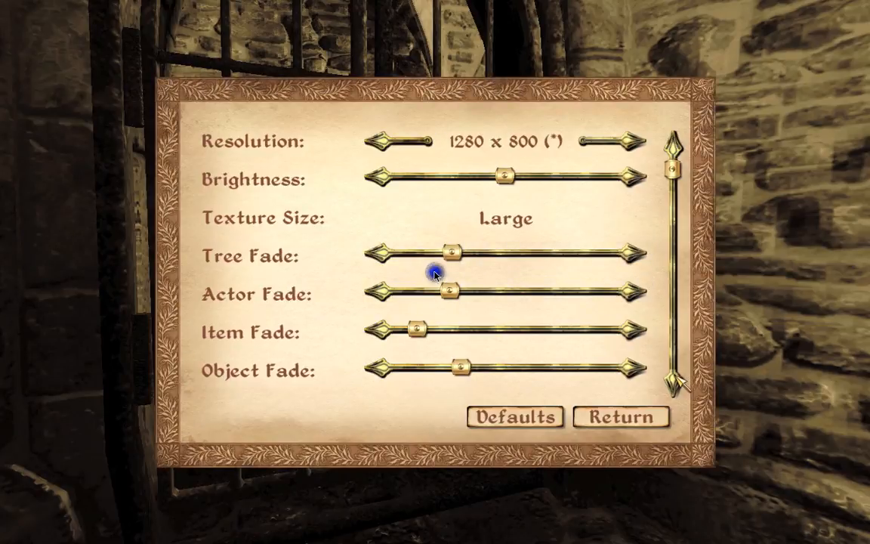
pyautogui.click(676, 381)
pyautogui.scroll(-7, 436, 275)
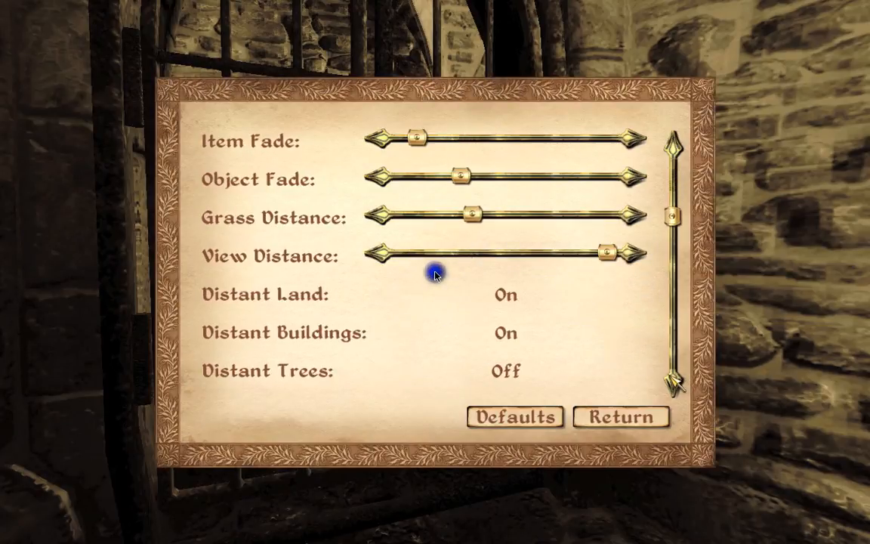
pyautogui.scroll(-3, 436, 275)
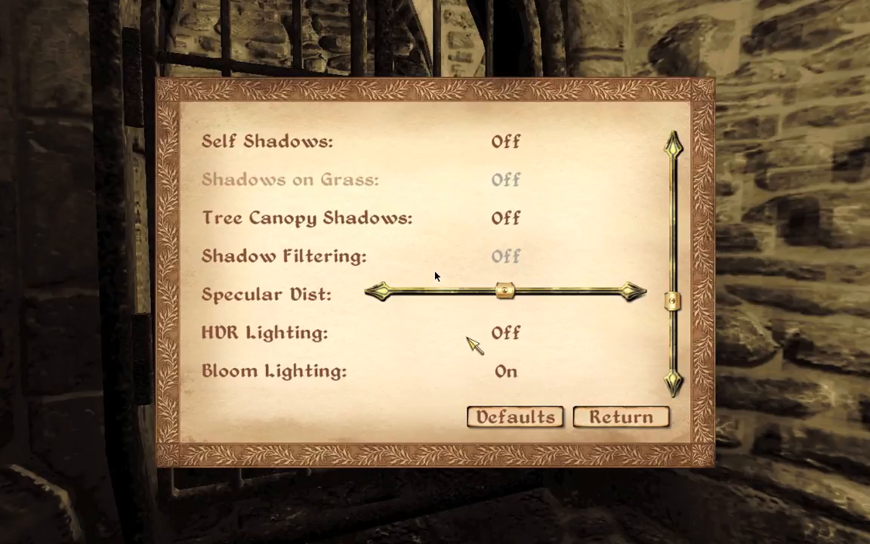
pyautogui.click(674, 383)
pyautogui.click(674, 383)
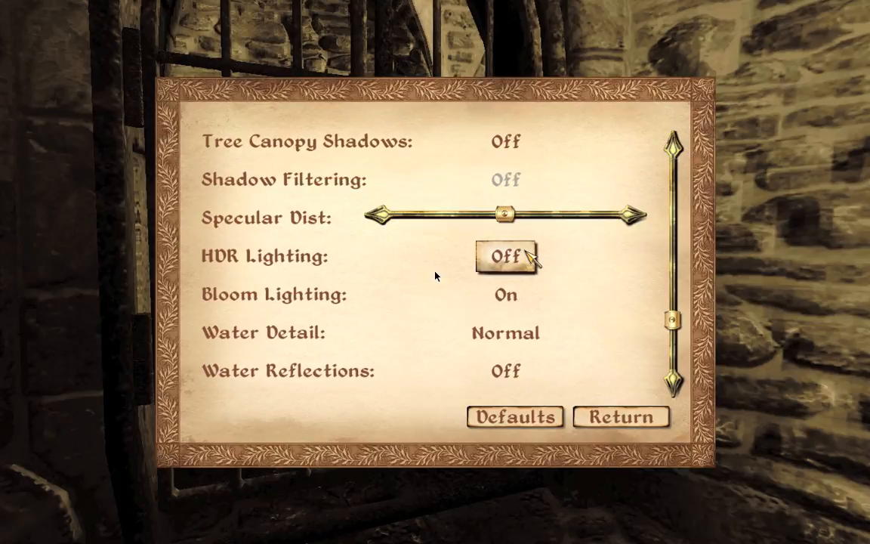
# - Leave the video options, exit the game without saving, and move the Program Error dialog aside
pyautogui.click(646, 424)
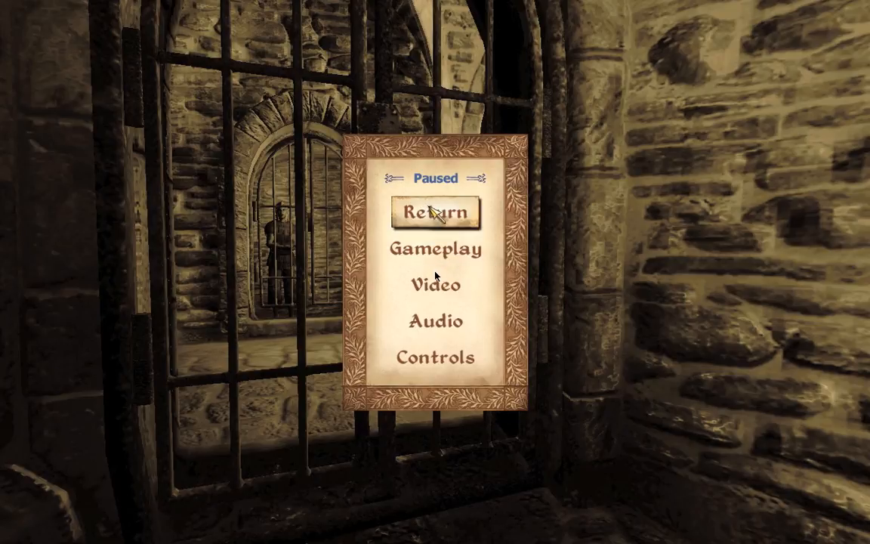
pyautogui.click(429, 210)
pyautogui.click(460, 352)
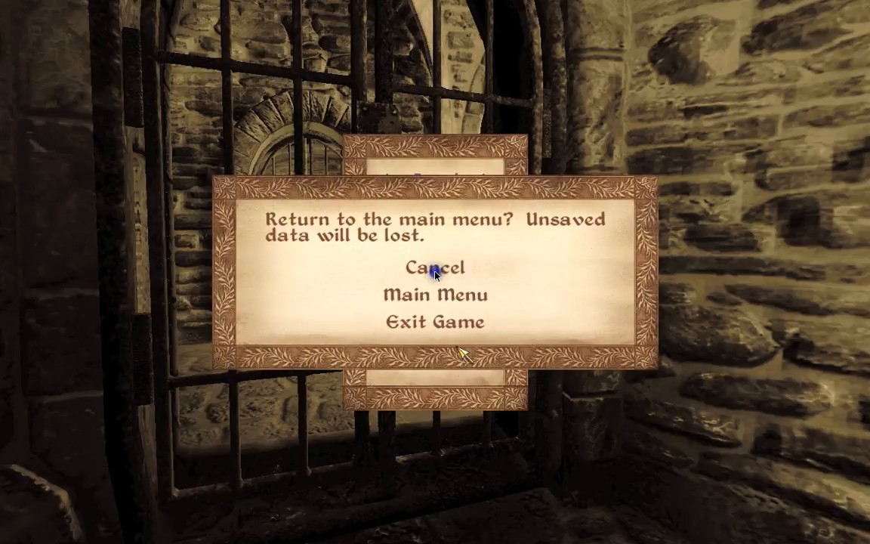
pyautogui.click(448, 322)
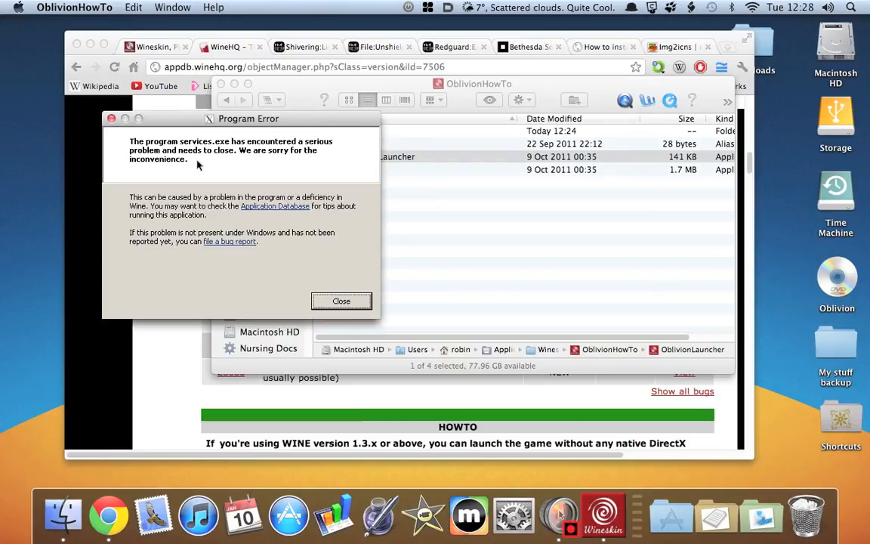
pyautogui.moveTo(207, 117); pyautogui.dragTo(284, 131)
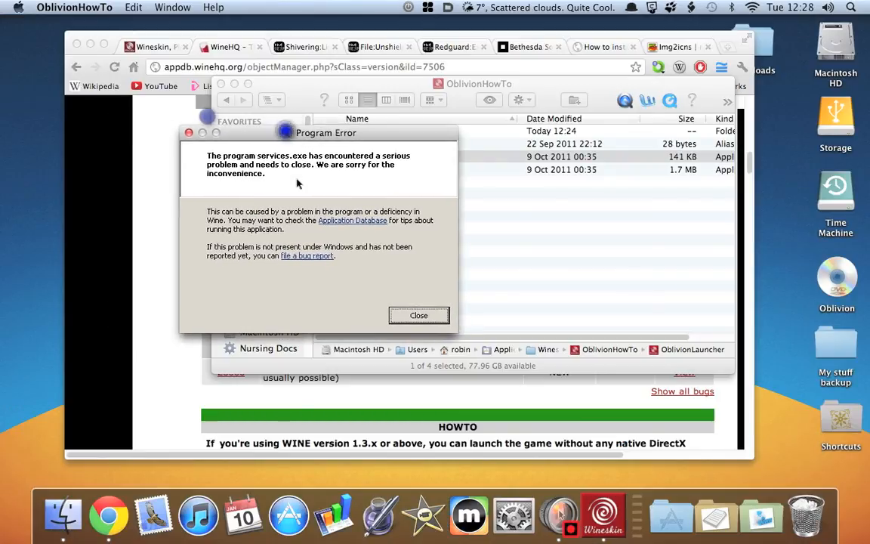
# - Close the Program Error dialog and open the drive_c folder inside the OblivionHowTo wrapper
pyautogui.click(297, 182)
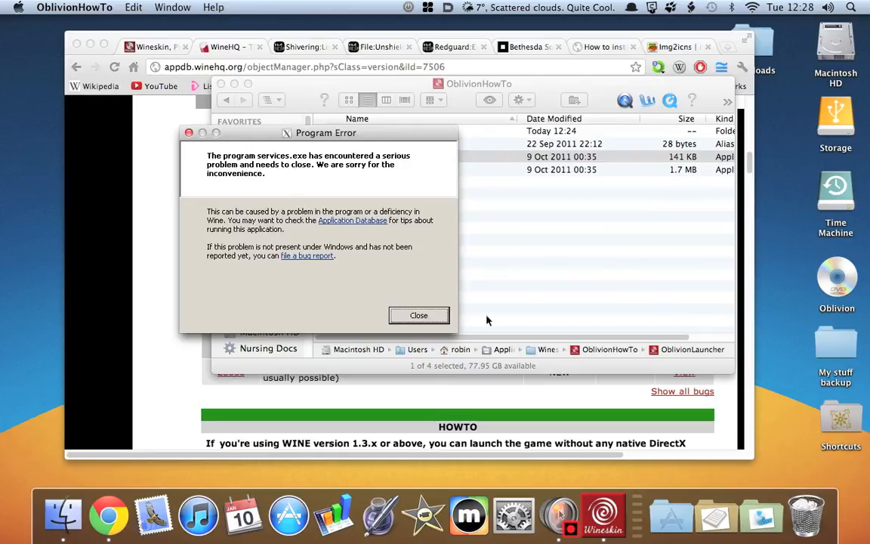
pyautogui.click(428, 321)
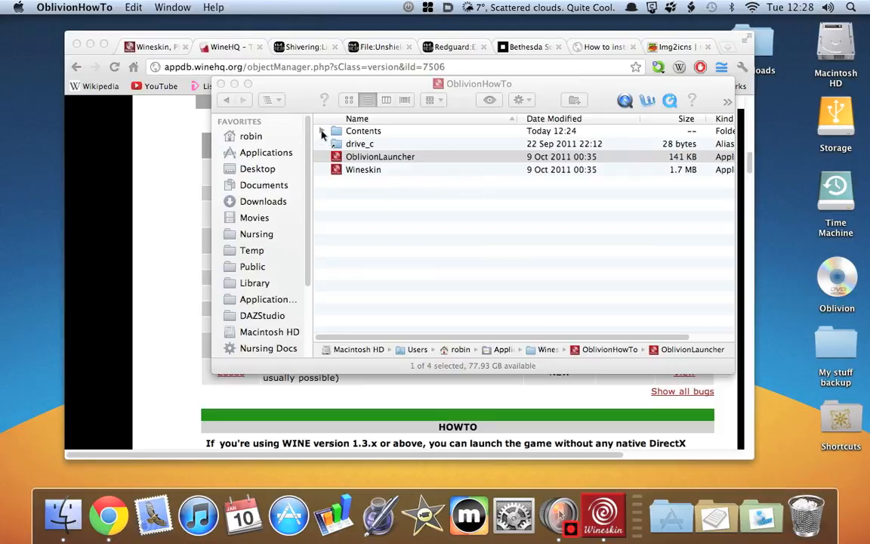
pyautogui.click(340, 146)
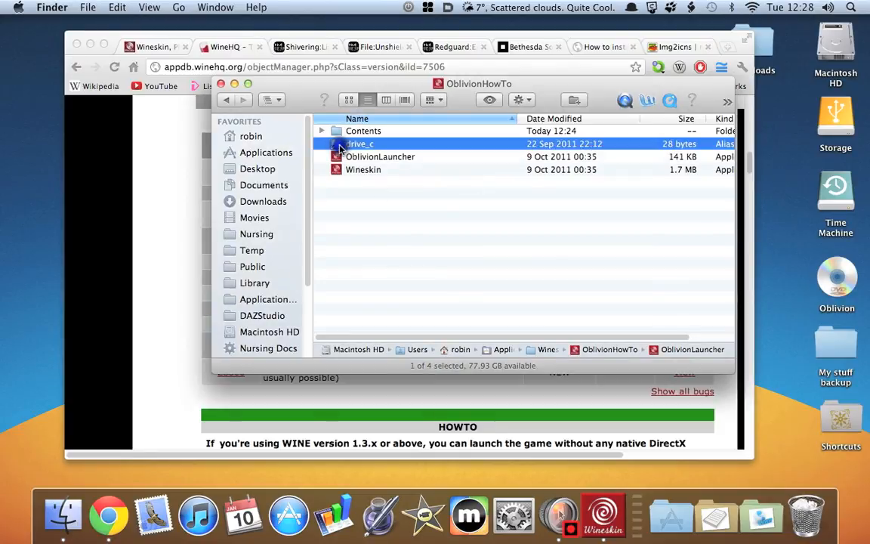
pyautogui.doubleClick(339, 147)
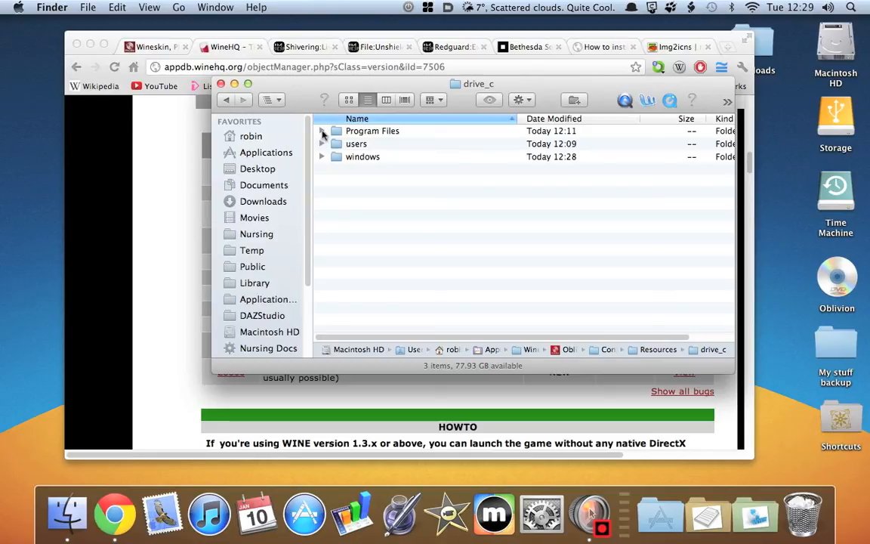
# - Open the Video folder inside Program Files > Bethesda Softworks > Oblivion > Data
pyautogui.click(323, 131)
pyautogui.click(336, 143)
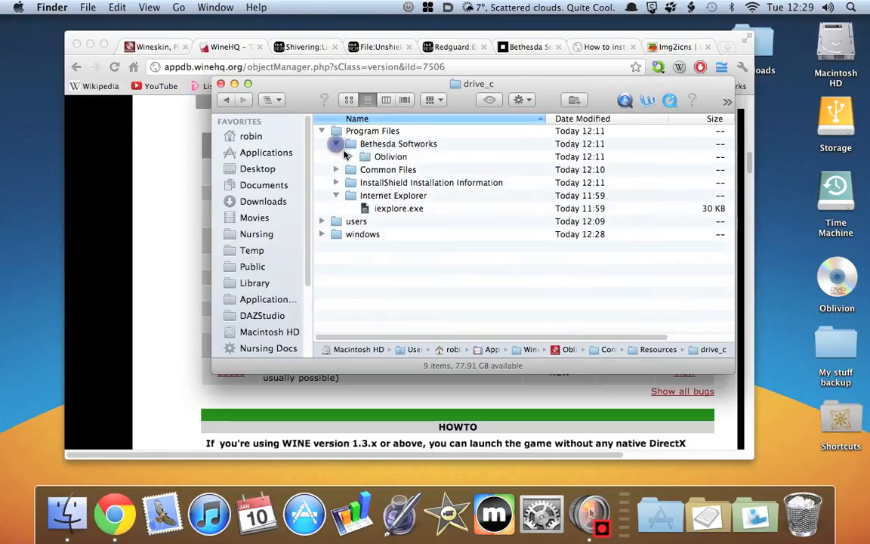
pyautogui.click(350, 156)
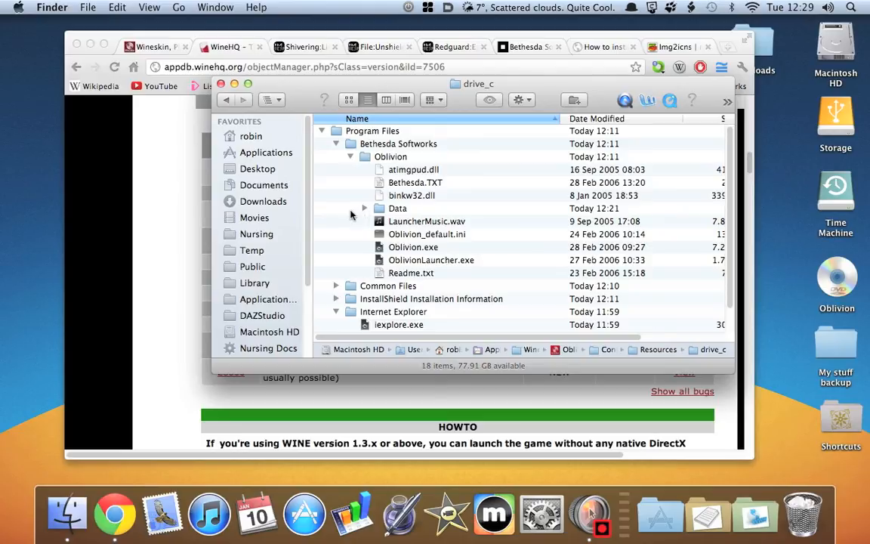
pyautogui.click(352, 132)
pyautogui.click(380, 144)
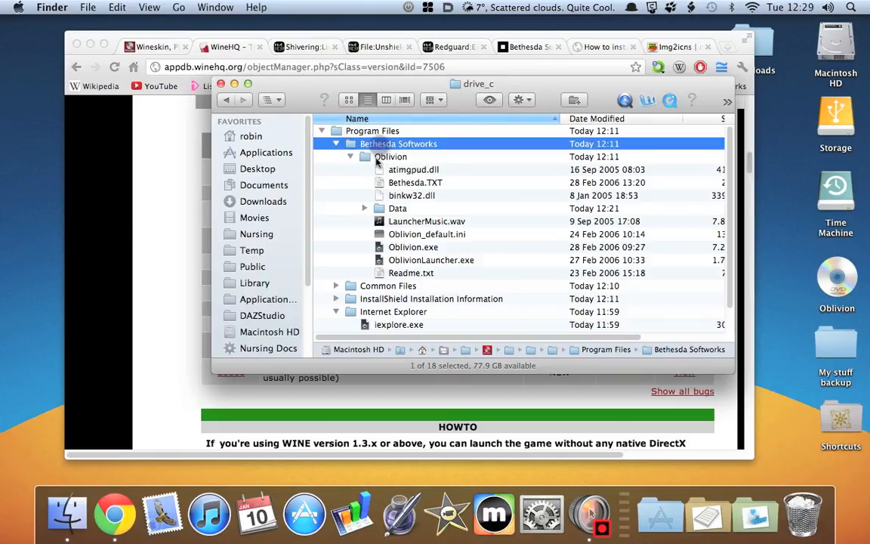
pyautogui.click(371, 157)
pyautogui.doubleClick(378, 209)
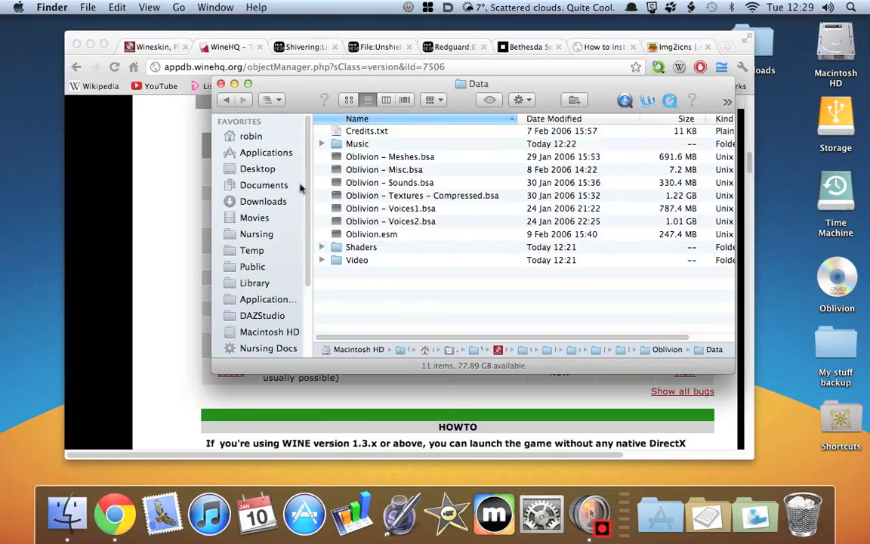
pyautogui.doubleClick(336, 261)
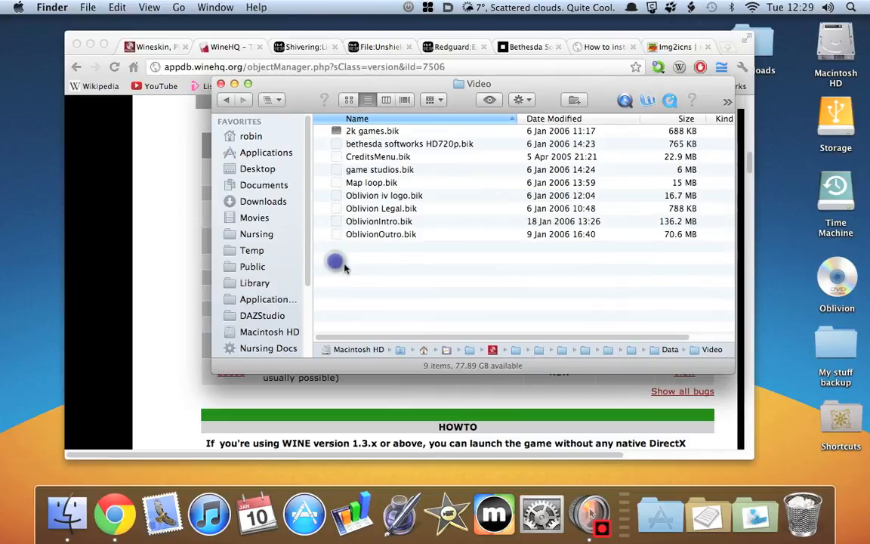
# - Rename the intro video 2k games.bik to 2k games.bik.old
pyautogui.click(400, 133)
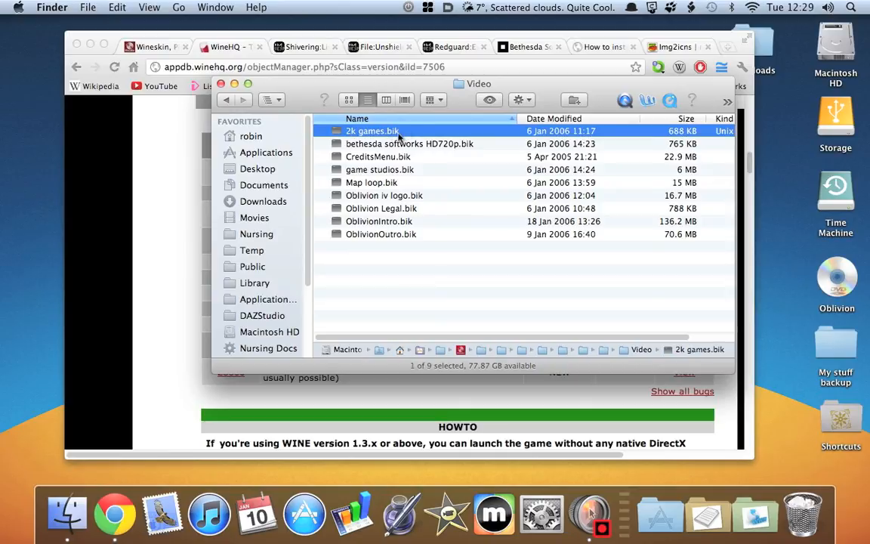
pyautogui.click(400, 133)
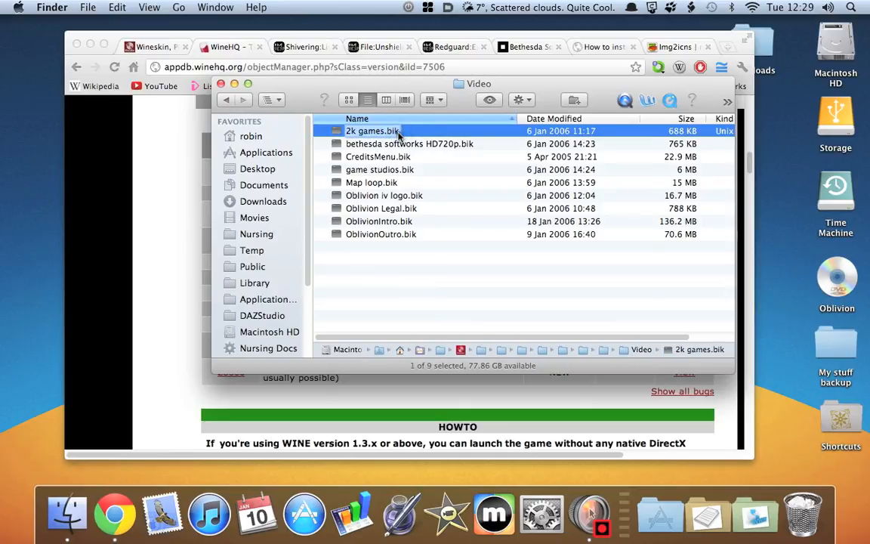
pyautogui.write('.old')
pyautogui.press('Return')
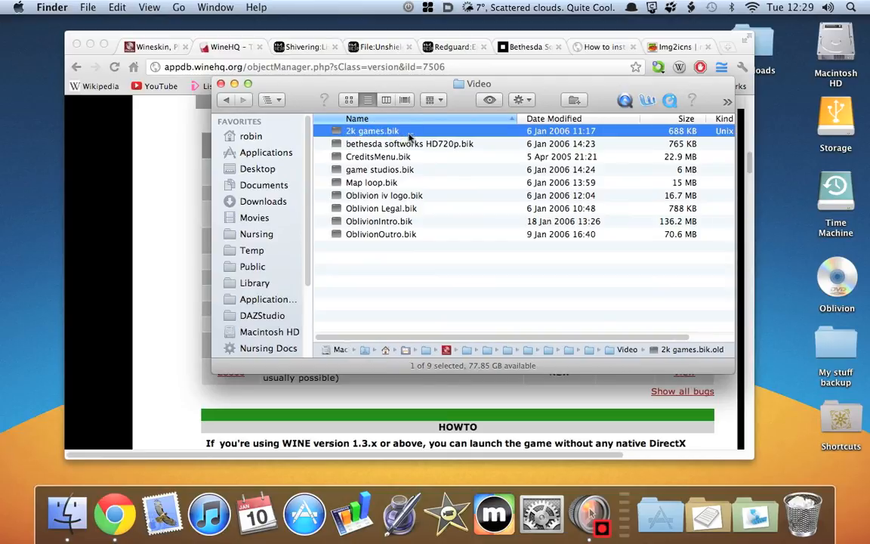
pyautogui.click(421, 144)
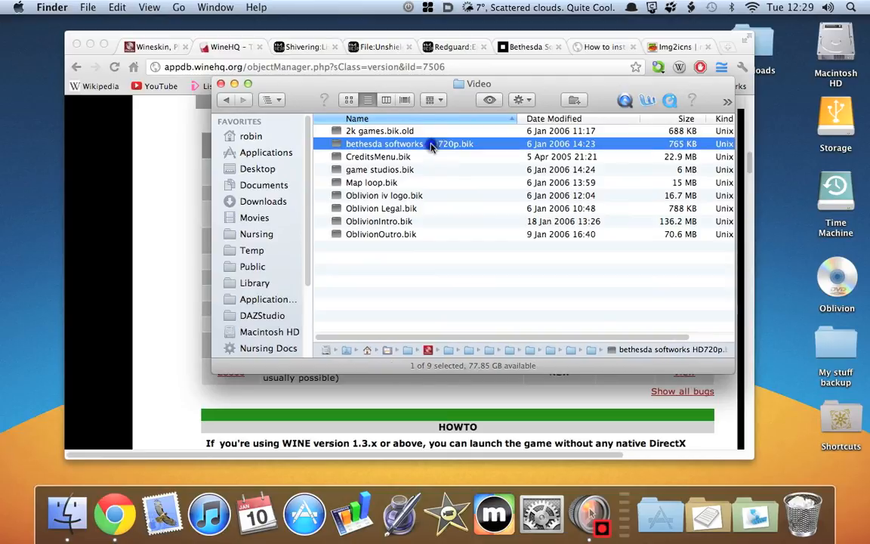
pyautogui.click(371, 132)
pyautogui.click(374, 131)
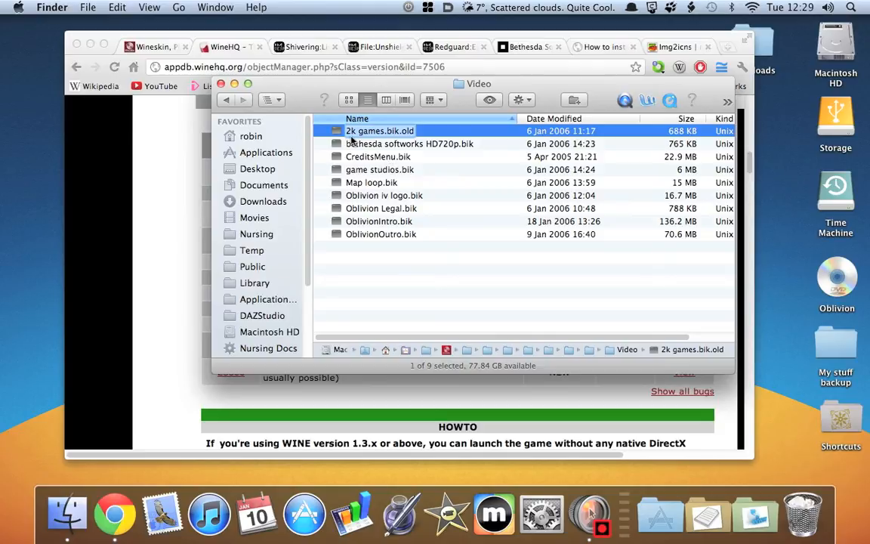
# - Rename bethesda softworks HD720p.bik to bethesda softworks HD720p.bik.old
pyautogui.click(454, 144)
pyautogui.click(466, 142)
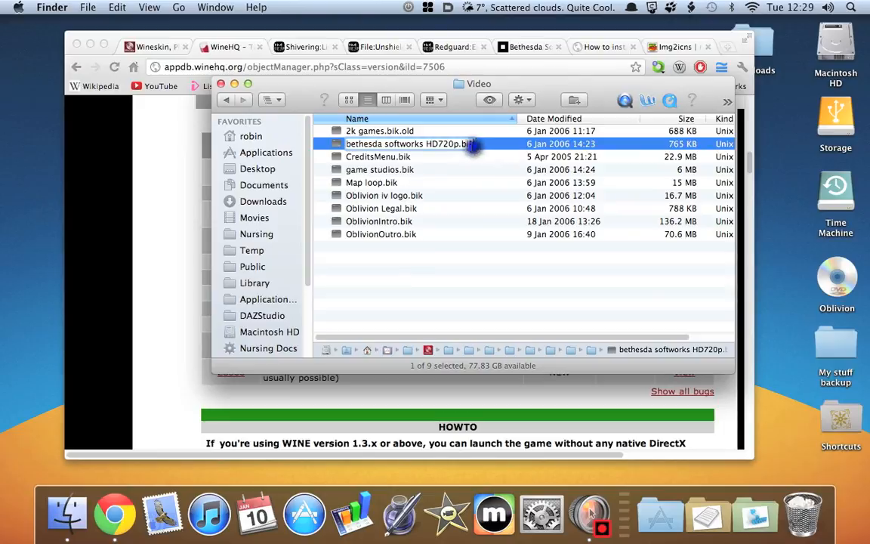
pyautogui.press('BackSpace')
pyautogui.press('BackSpace')
pyautogui.press('Return')
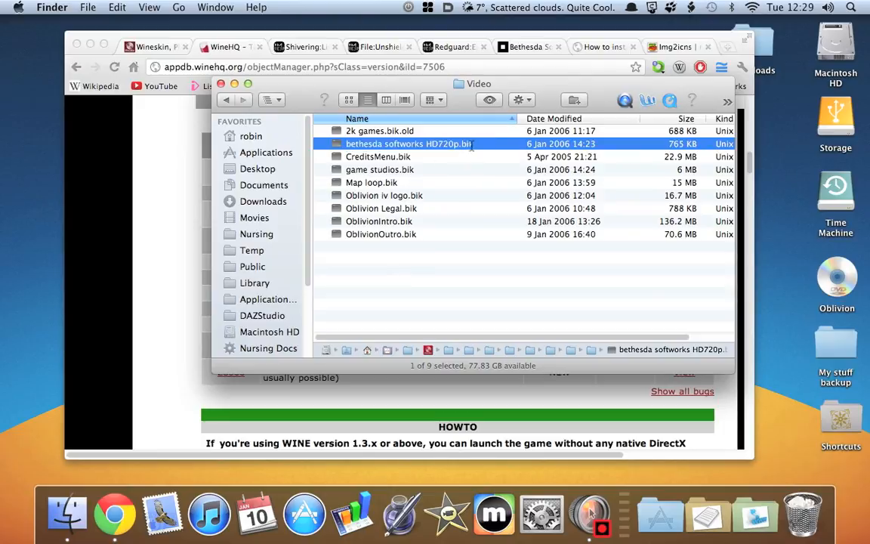
# - Rename game studios.bik to game studios.bik.old
pyautogui.click(377, 170)
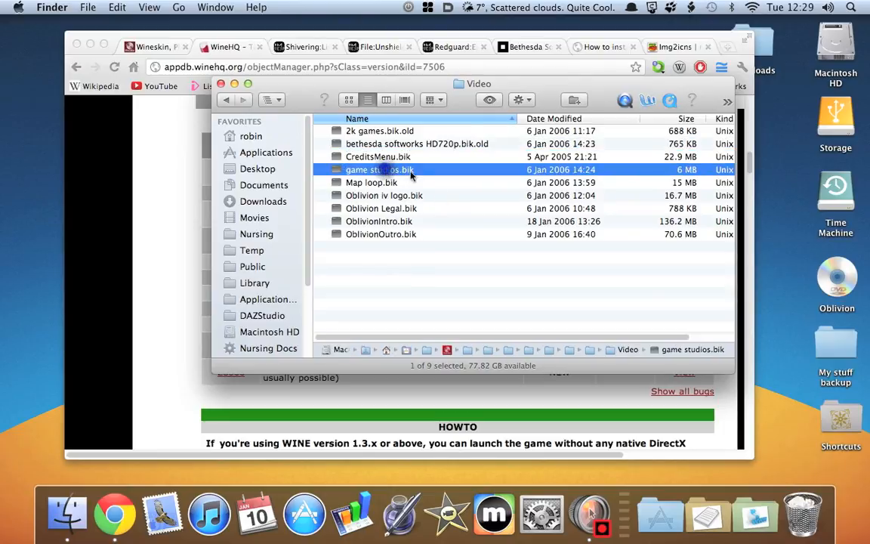
pyautogui.click(414, 173)
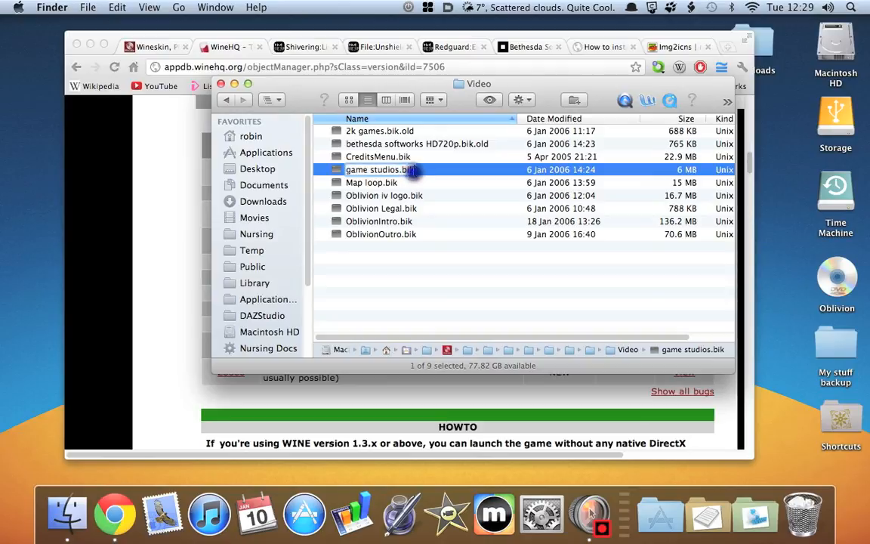
pyautogui.write('.old')
pyautogui.press('Return')
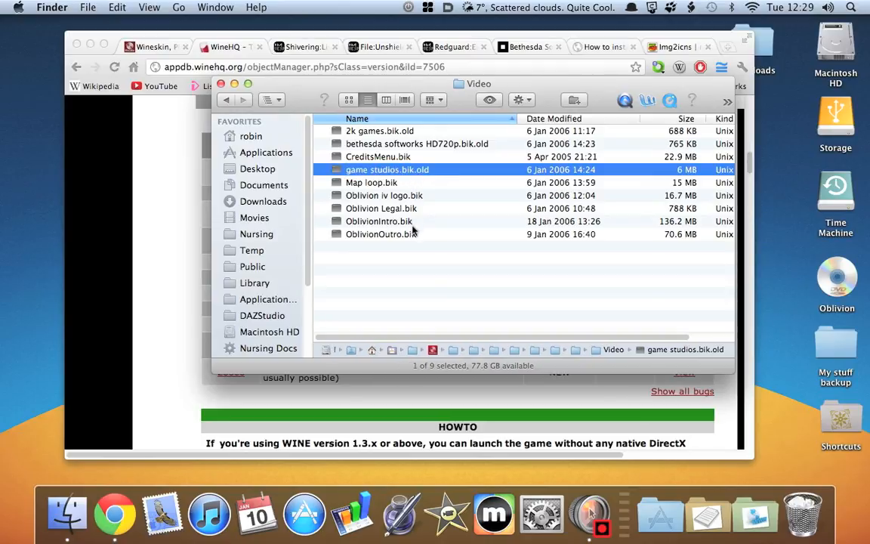
# - Append .old to the file names Oblivion iv logo.bik and Oblivion Legal.bik
pyautogui.click(398, 194)
pyautogui.press('Return')
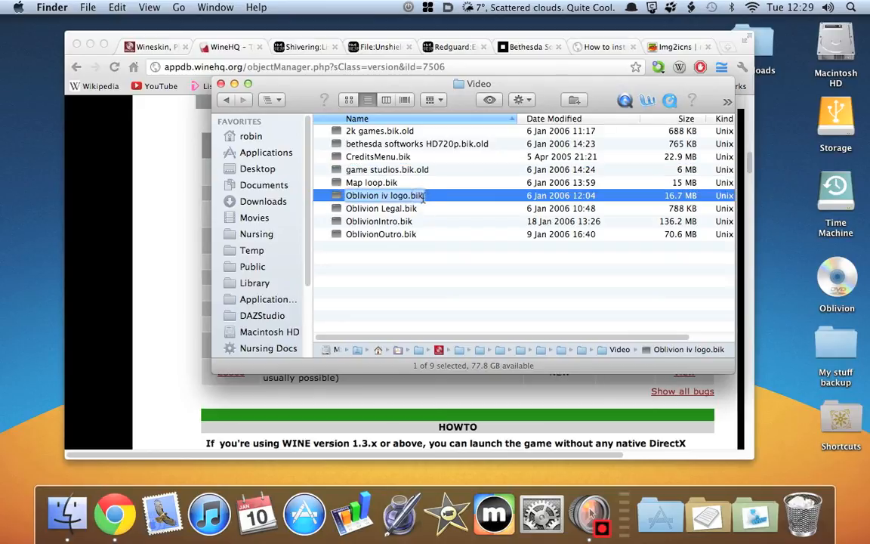
pyautogui.write('.old')
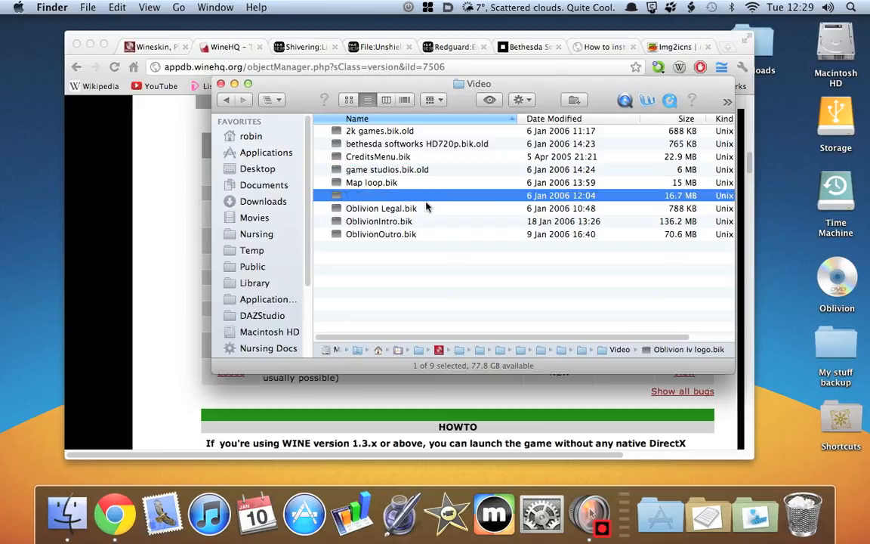
pyautogui.press('Return')
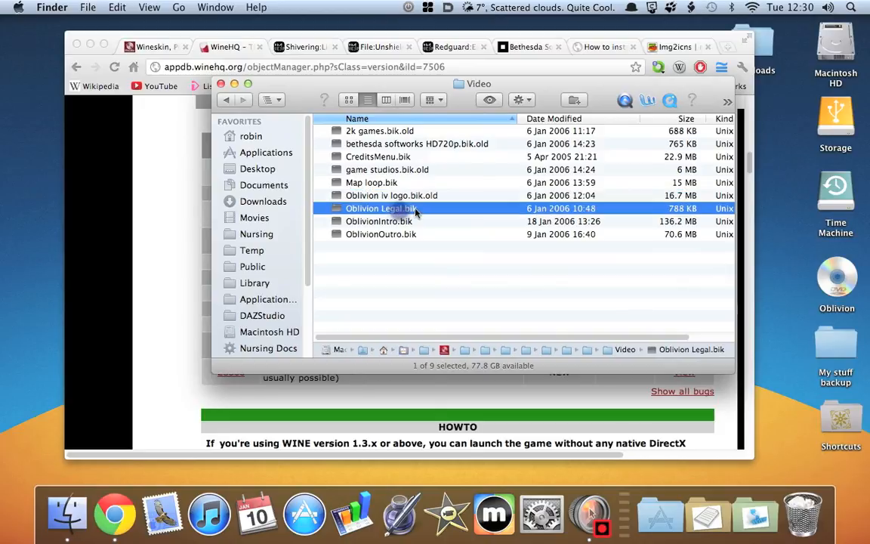
pyautogui.click(414, 210)
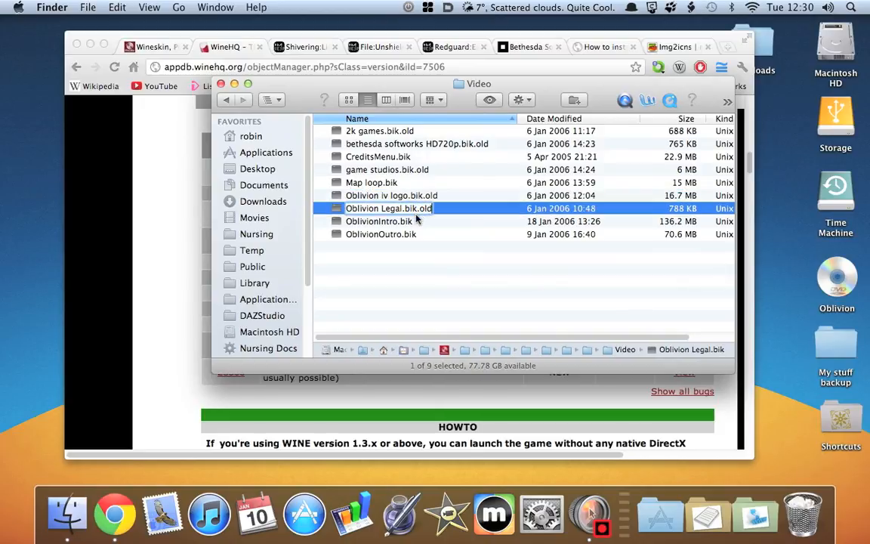
pyautogui.press('Return')
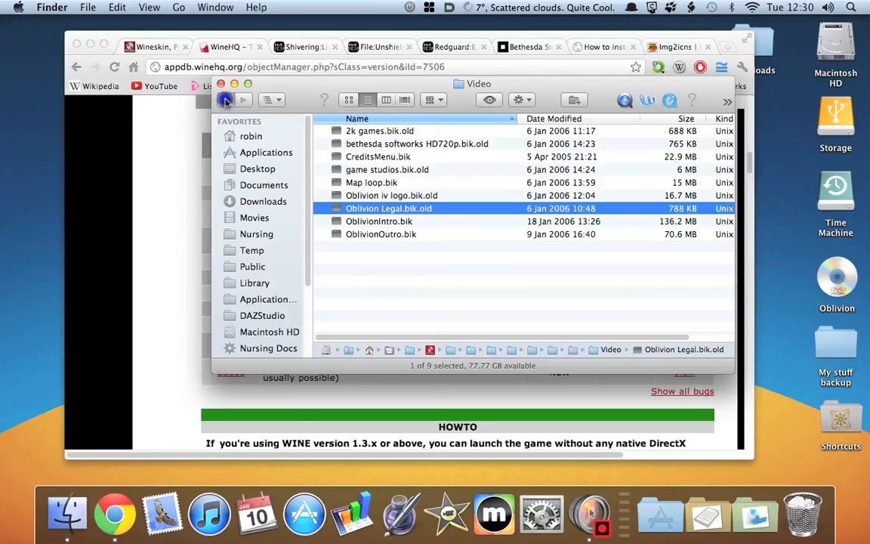
# - Go back from the Video folder to the Applications folder containing the Wineskin wrappers
pyautogui.click(226, 101)
pyautogui.click(226, 100)
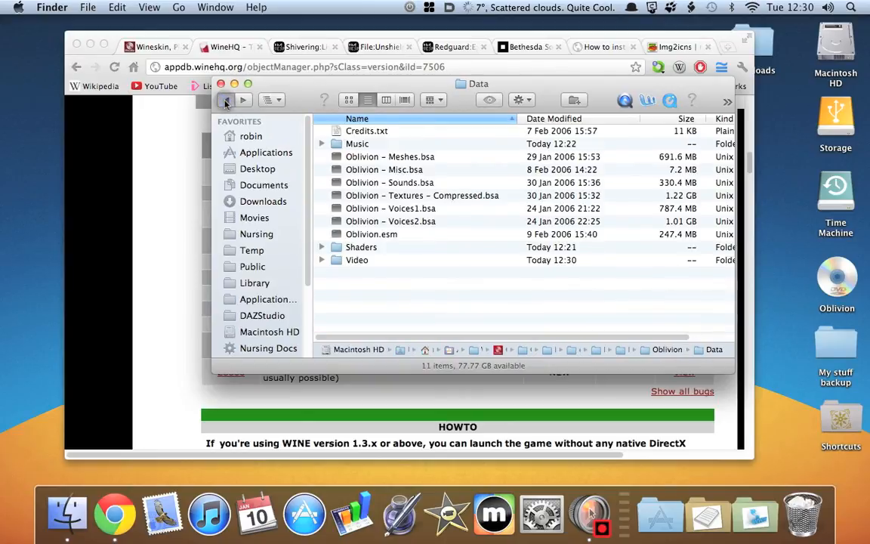
pyautogui.click(225, 101)
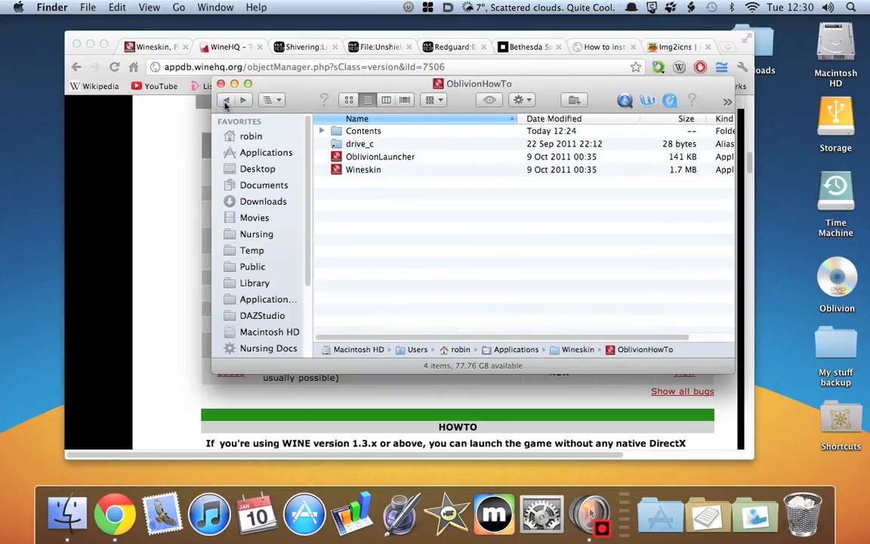
pyautogui.click(227, 102)
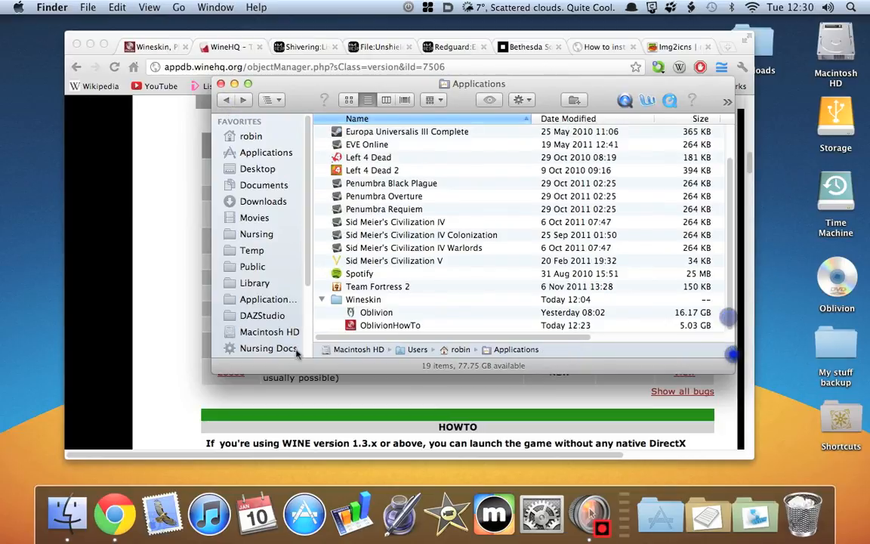
# - Launch the OblivionHowTo wrapper and continue to the game's main menu
pyautogui.click(367, 325)
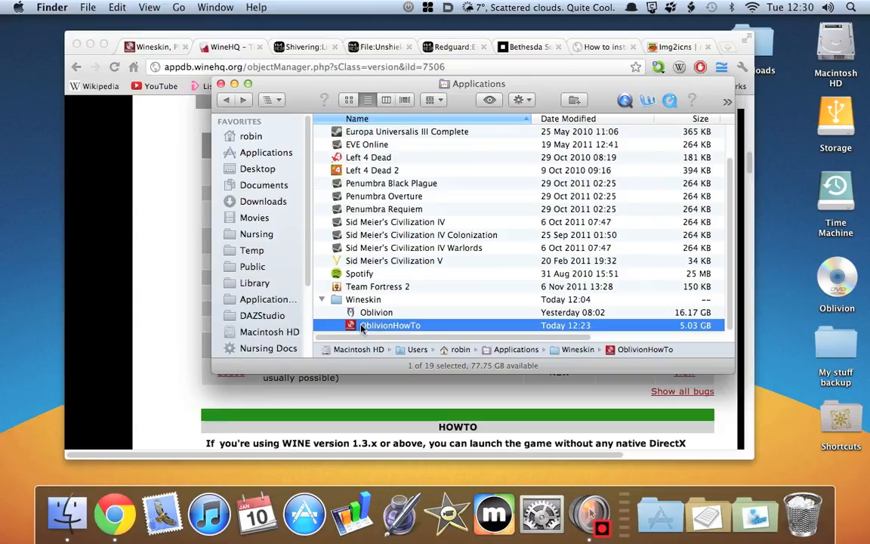
pyautogui.doubleClick(353, 326)
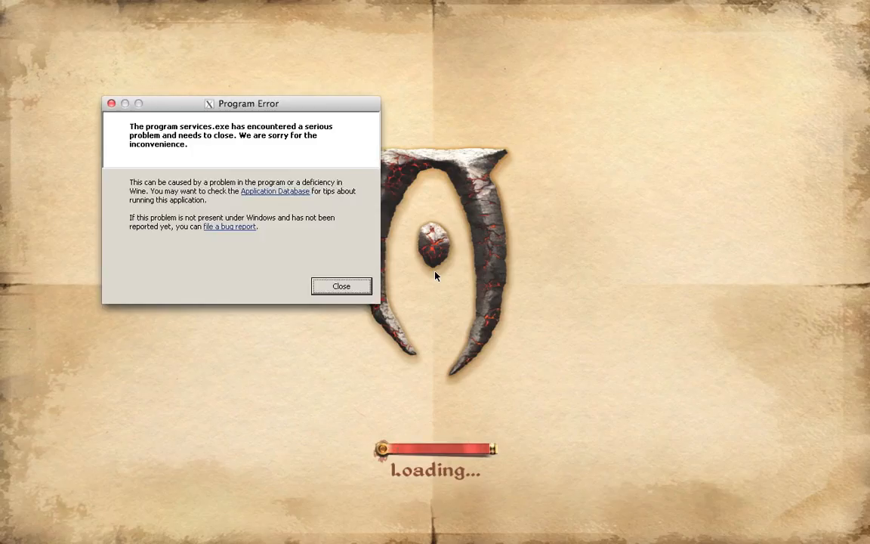
pyautogui.click(361, 278)
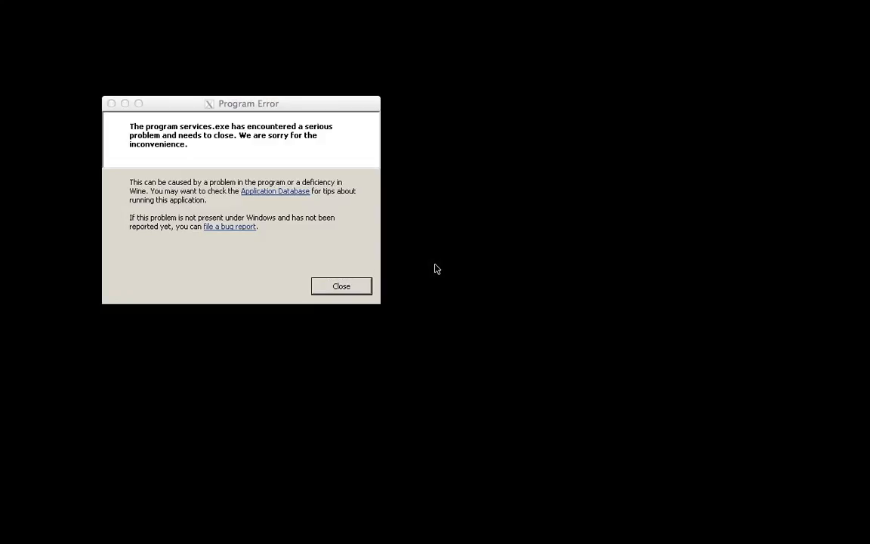
pyautogui.click(435, 274)
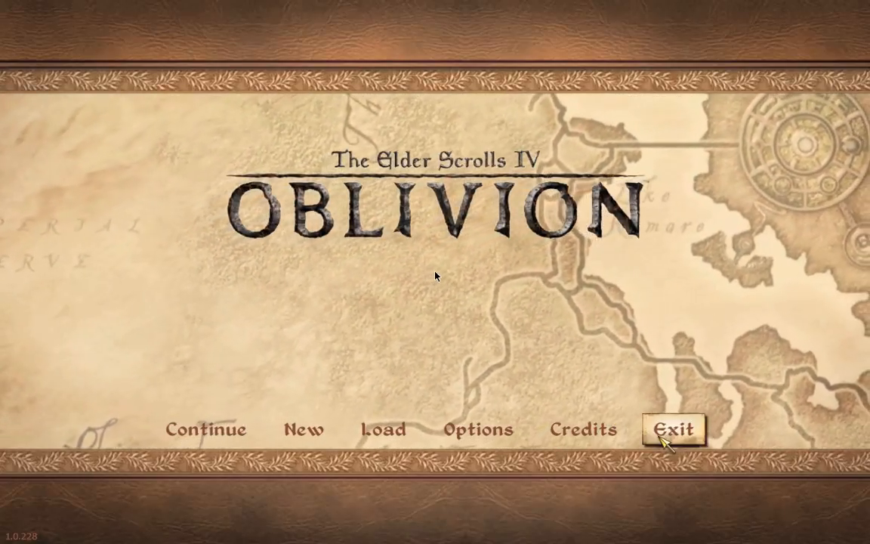
# - Exit the game from its main menu, close the Program Error dialog and return to the Applications folder window
pyautogui.click(662, 437)
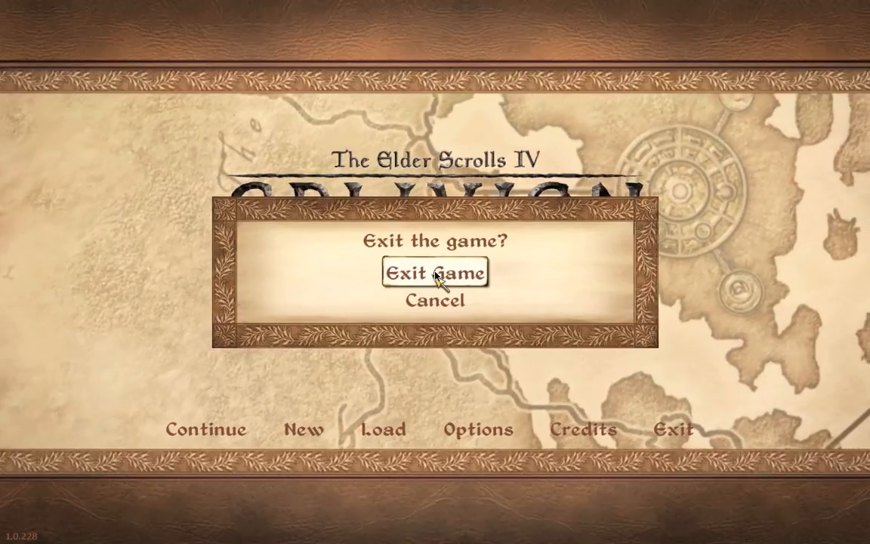
pyautogui.click(436, 274)
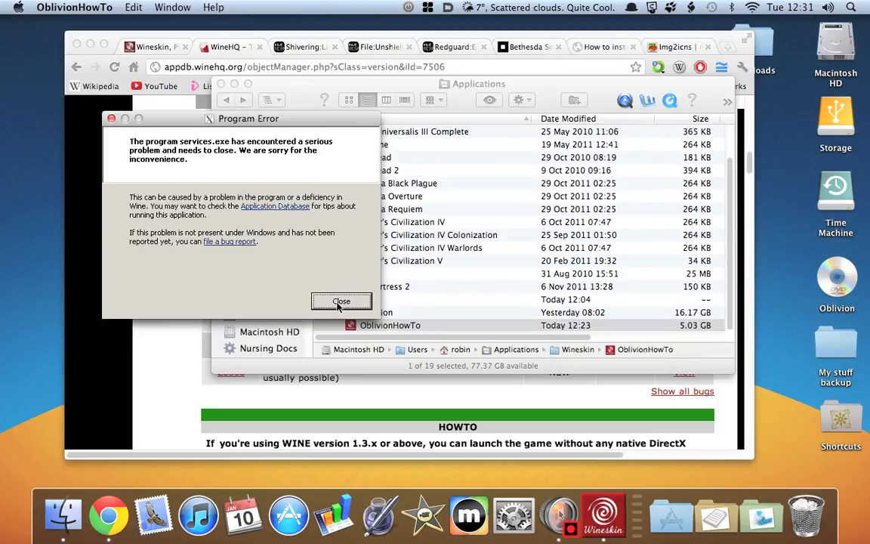
pyautogui.click(340, 303)
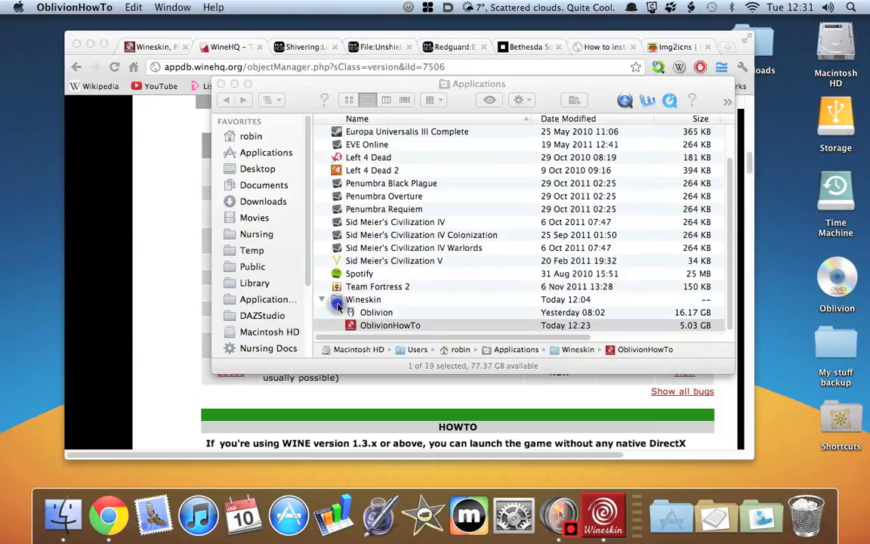
pyautogui.click(729, 327)
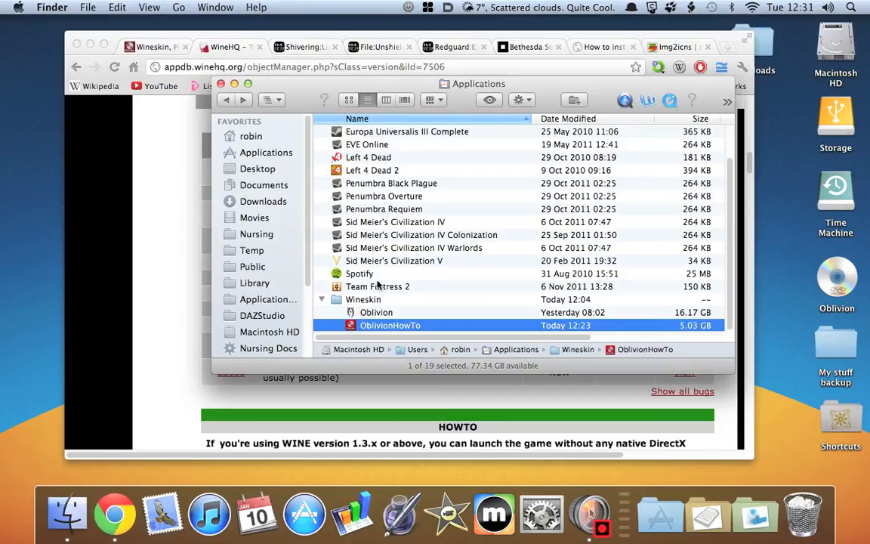
# - Look over the Img2icns website, including its address and the comparison between the Free and Pro versions
pyautogui.click(676, 47)
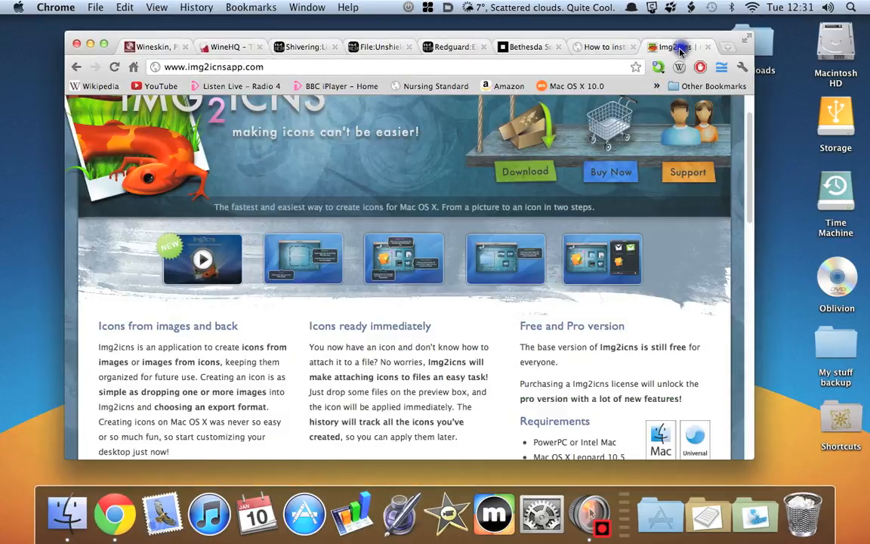
pyautogui.scroll(2, 288, 175)
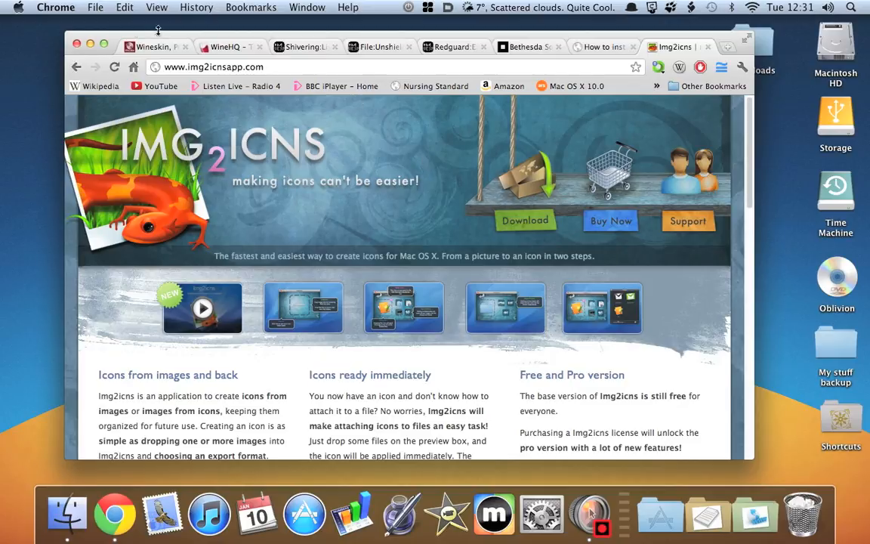
pyautogui.click(278, 69)
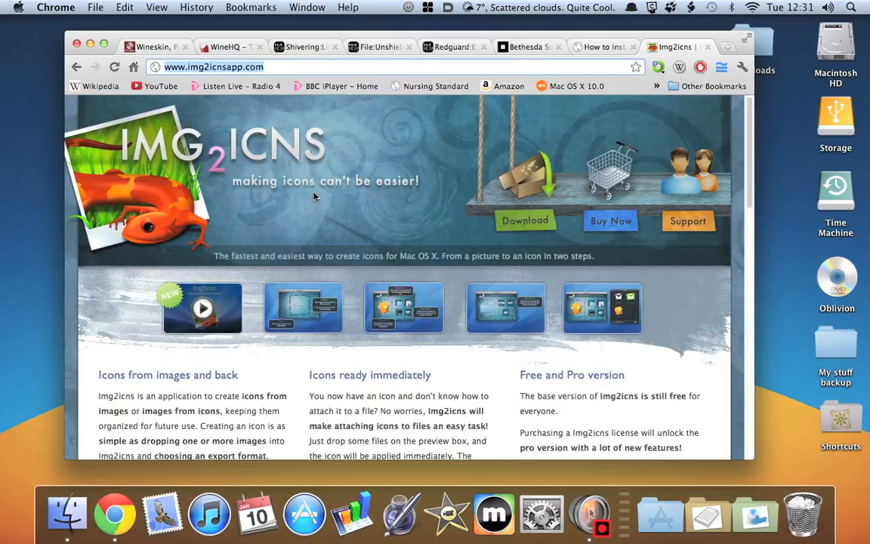
pyautogui.scroll(-5, 316, 194)
pyautogui.scroll(3, 317, 188)
pyautogui.scroll(-3, 317, 189)
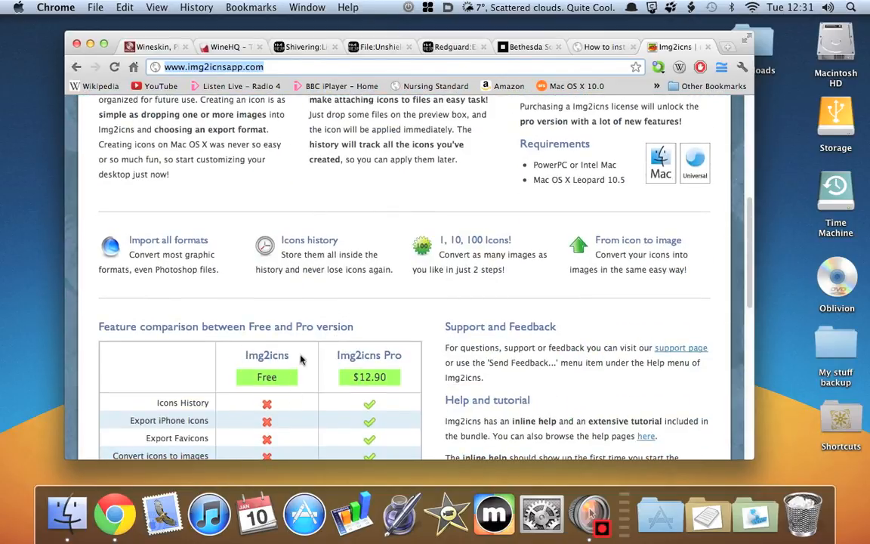
pyautogui.scroll(4, 273, 295)
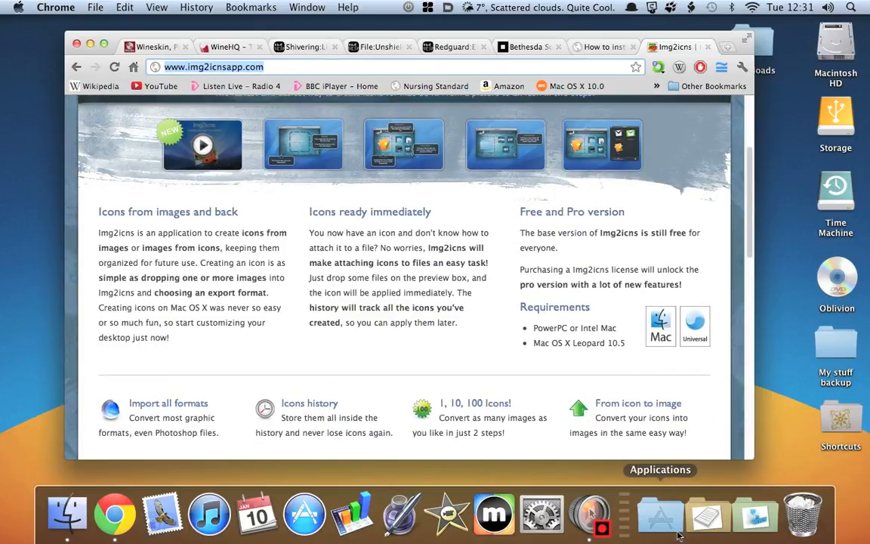
# - Find the installed Img2icns 2 application by searching for img2 and launch it
pyautogui.hotkey('alt', 'space')
pyautogui.write('img2')
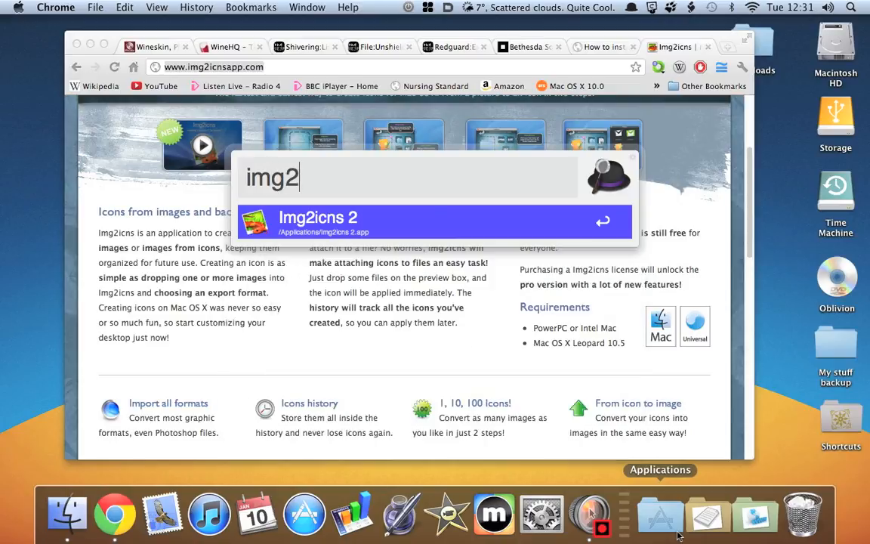
pyautogui.press('Return')
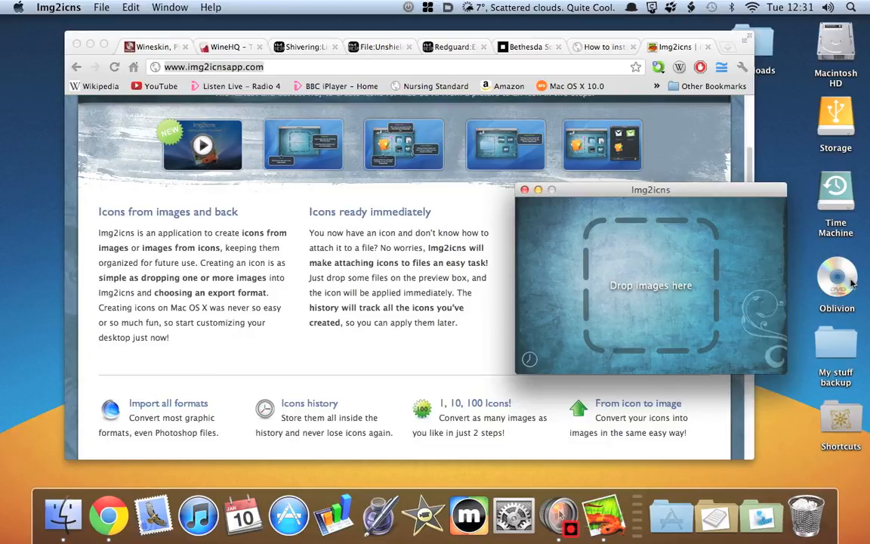
# - Open the Oblivion disc and load its Oblivion.ico file into Img2icns
pyautogui.doubleClick(831, 291)
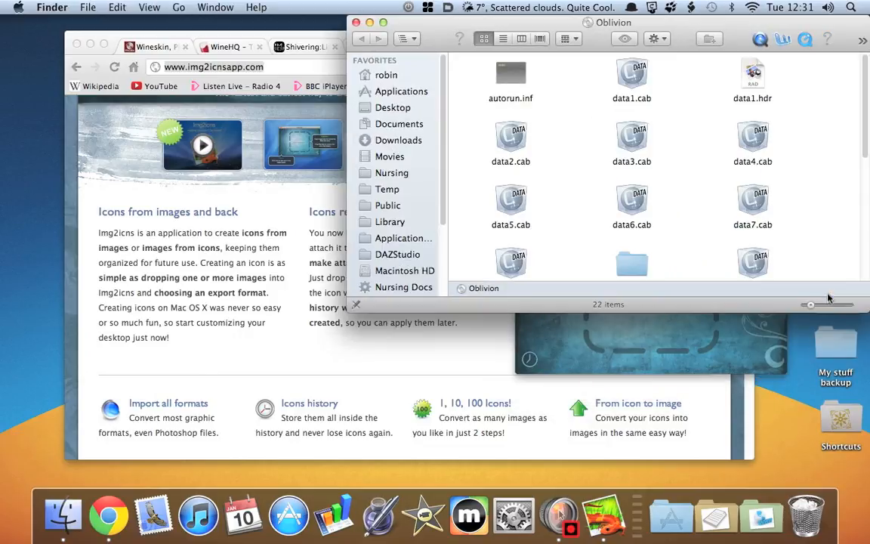
pyautogui.moveTo(595, 33); pyautogui.dragTo(162, 68)
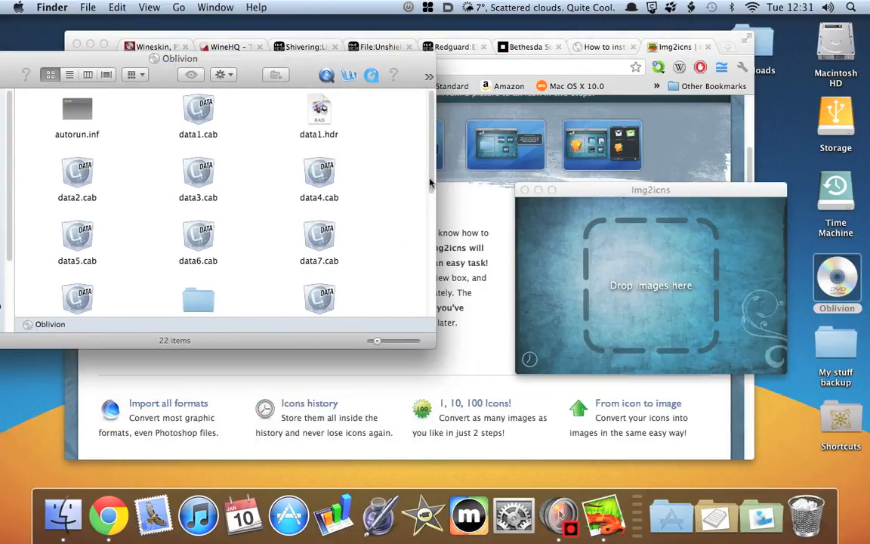
pyautogui.moveTo(432, 180); pyautogui.dragTo(428, 324)
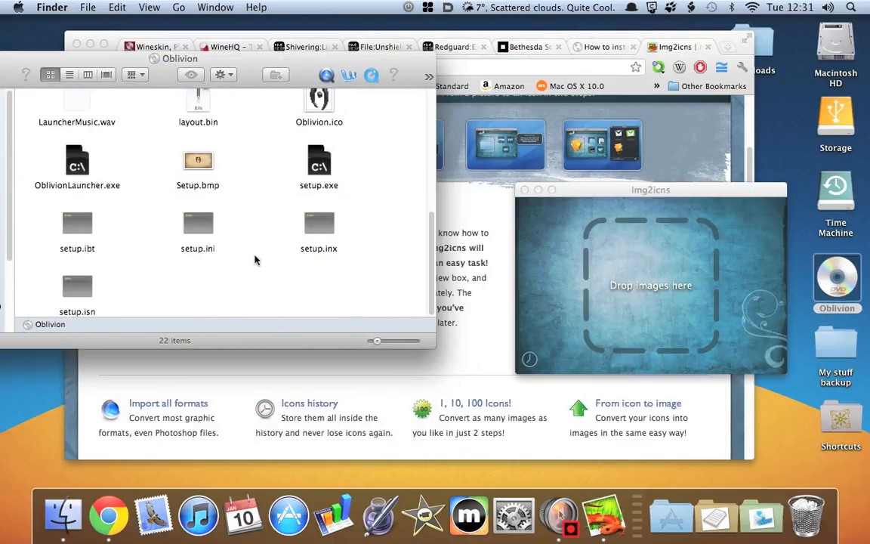
pyautogui.scroll(3, 276, 253)
pyautogui.scroll(5, 275, 253)
pyautogui.scroll(-2, 272, 249)
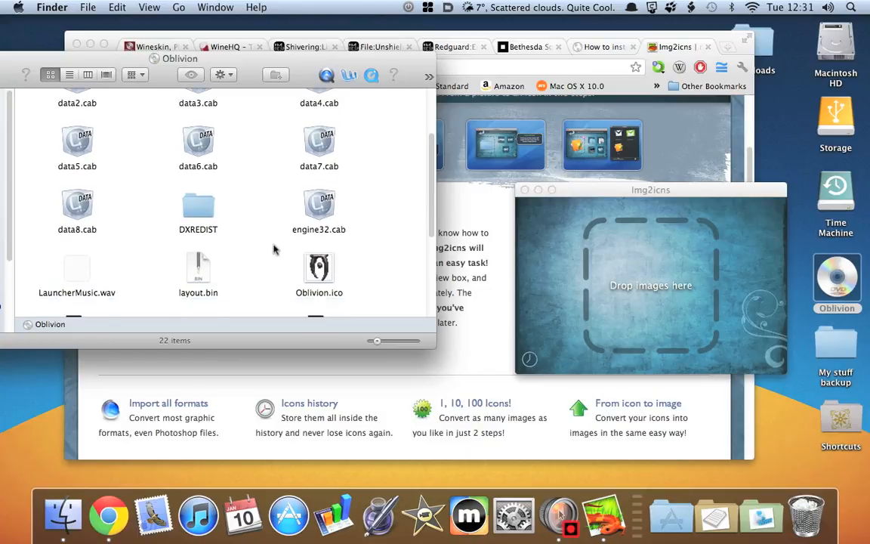
pyautogui.click(320, 280)
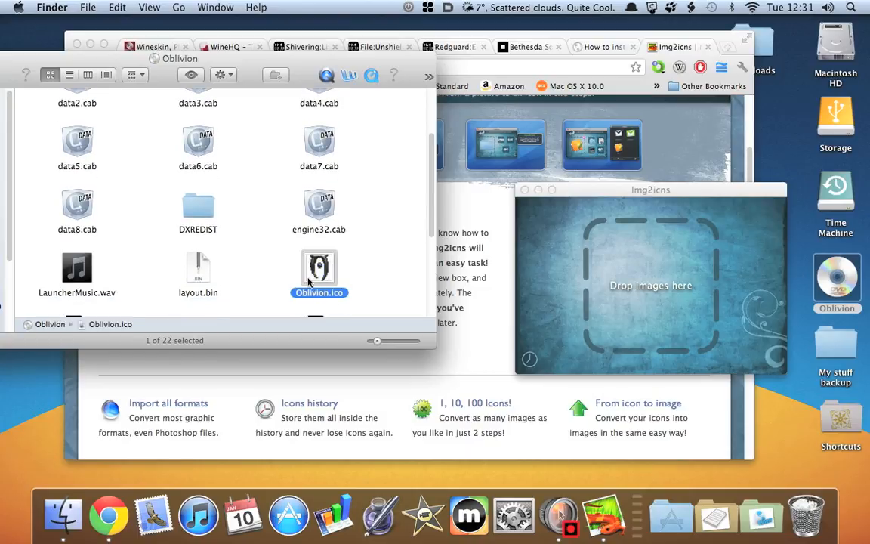
pyautogui.moveTo(308, 281); pyautogui.dragTo(653, 309)
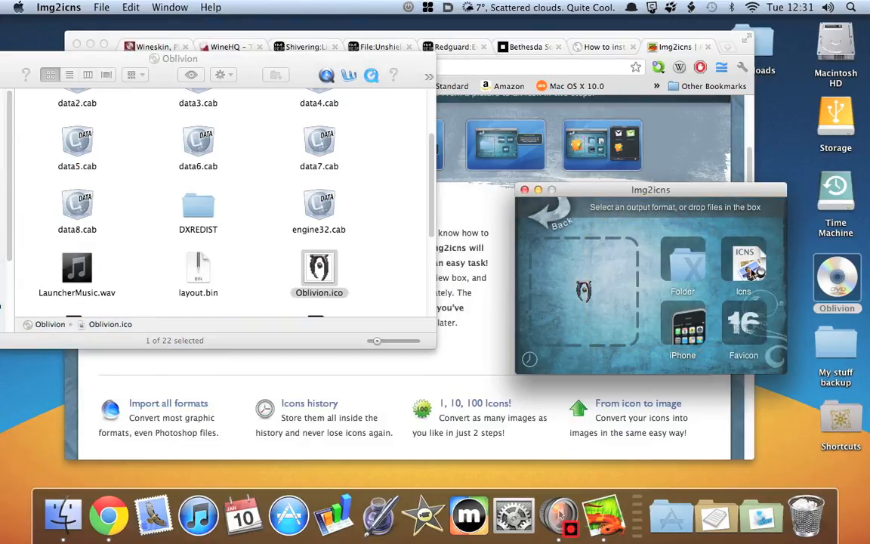
# - Export the loaded Oblivion image in Icns format to the Desktop
pyautogui.click(755, 274)
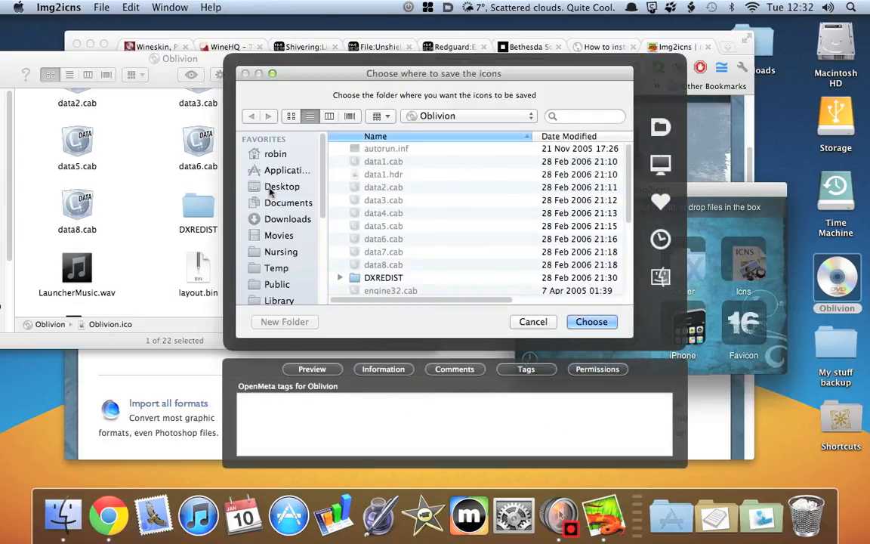
pyautogui.click(272, 188)
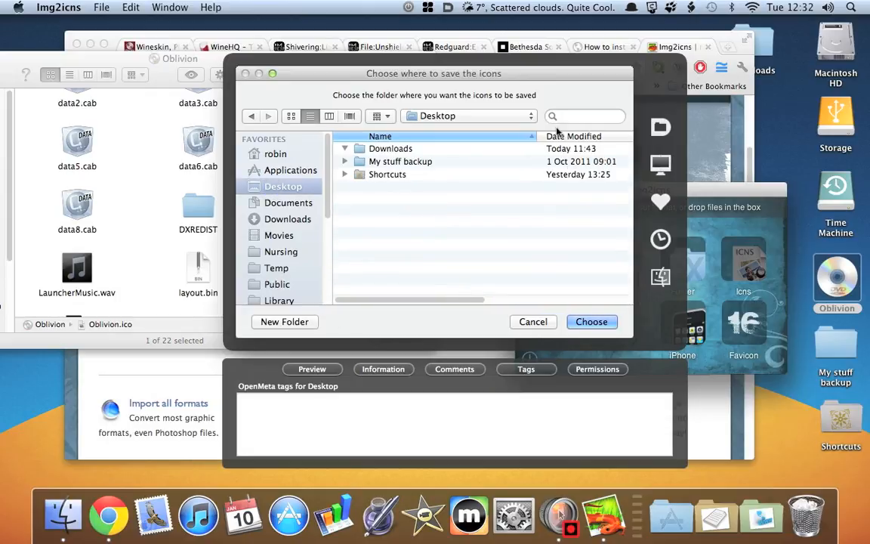
pyautogui.click(591, 322)
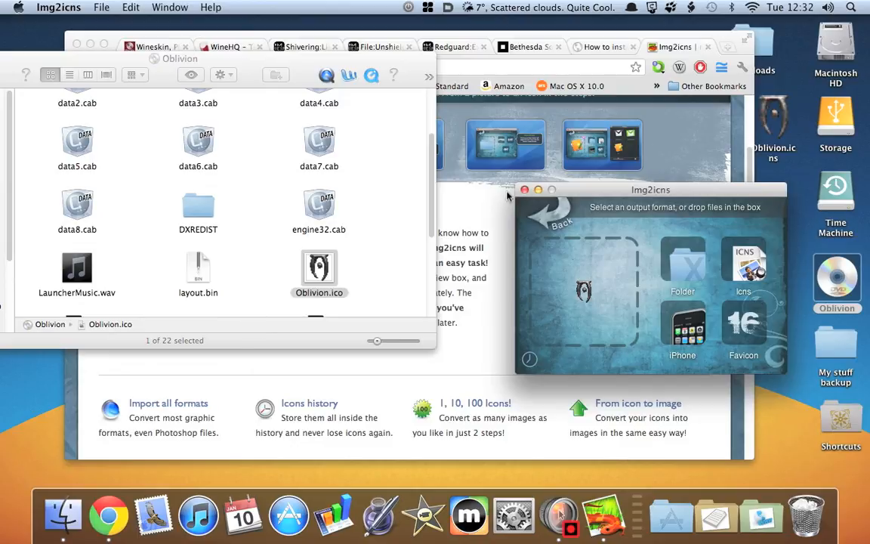
# - Quit Img2icns and close the Oblivion disc window to get back to the Applications folder
pyautogui.rightClick(604, 514)
pyautogui.click(610, 450)
pyautogui.rightClick(597, 515)
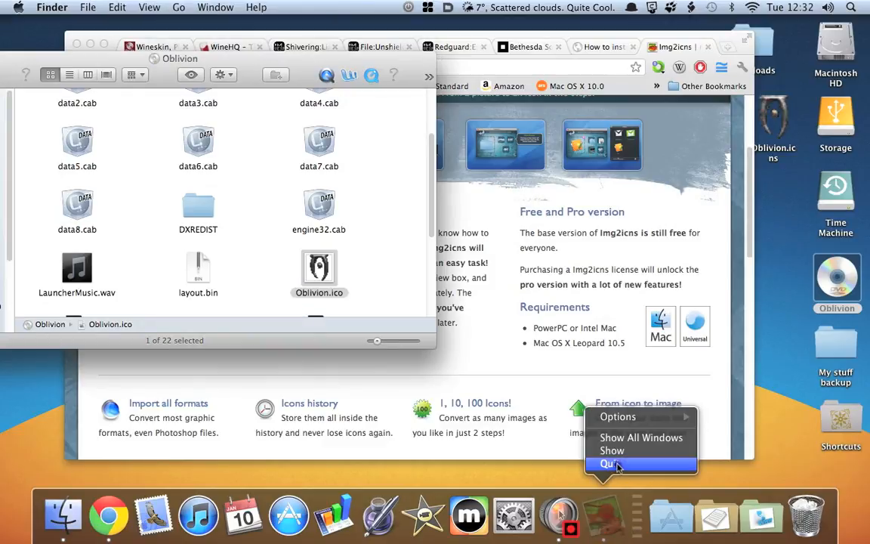
pyautogui.click(611, 464)
pyautogui.moveTo(25, 64); pyautogui.dragTo(98, 85)
pyautogui.click(30, 82)
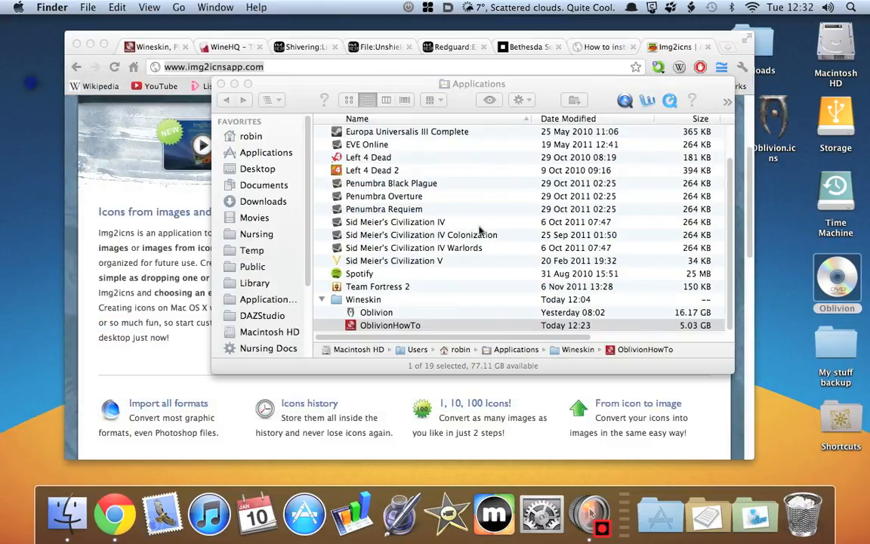
# - Show the package contents of the OblivionHowTo wrapper and open the advanced settings of its Wineskin application
pyautogui.rightClick(354, 327)
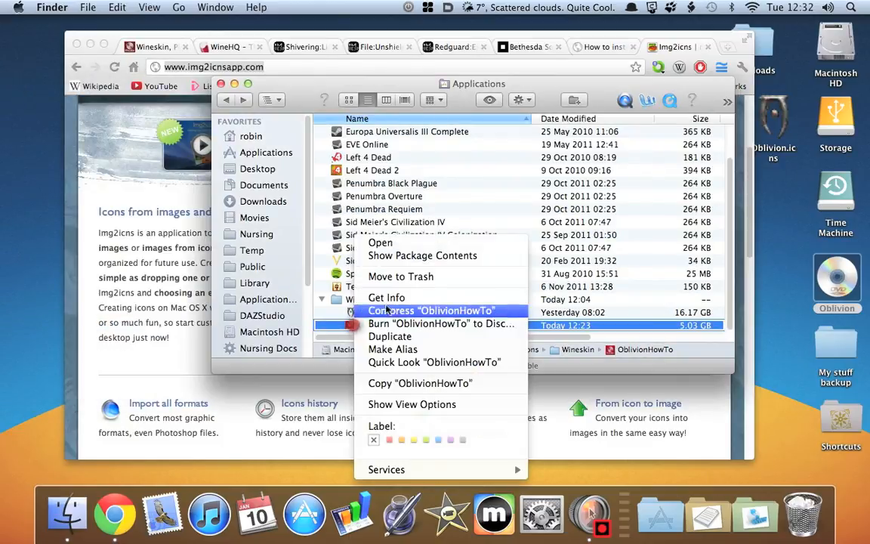
pyautogui.click(401, 252)
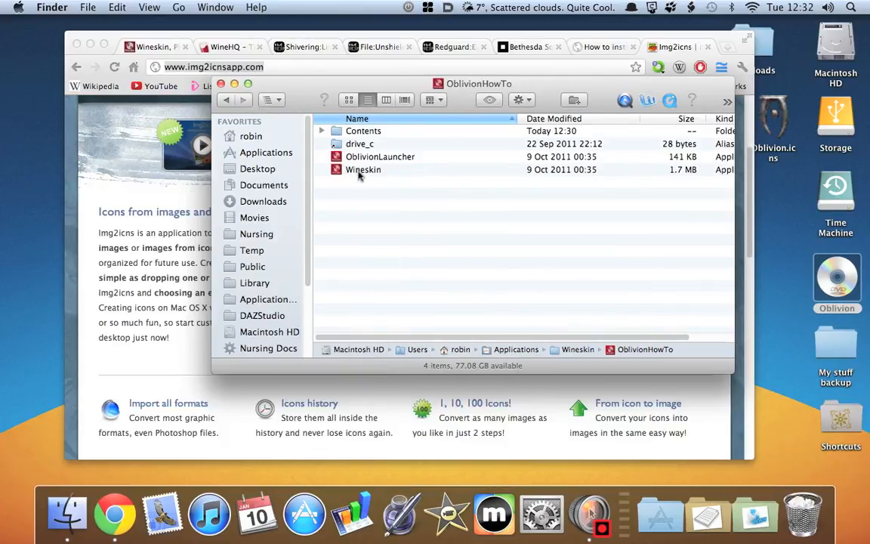
pyautogui.doubleClick(346, 171)
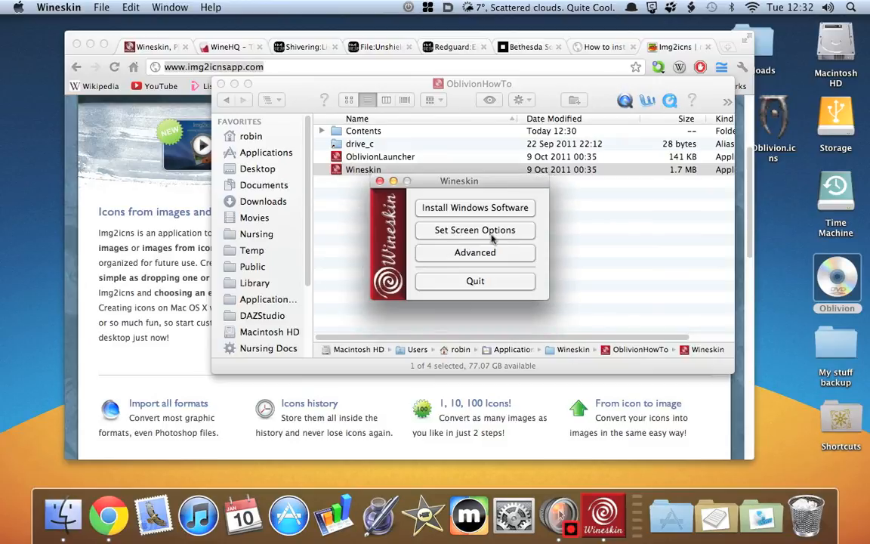
pyautogui.click(478, 254)
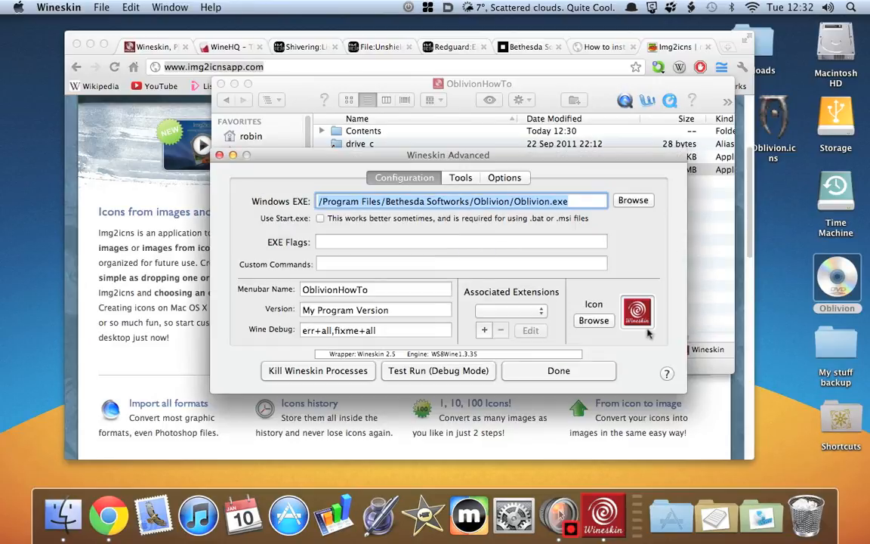
# - Set the wrapper's icon to Oblivion.icns from the Desktop and quit Wineskin
pyautogui.click(605, 324)
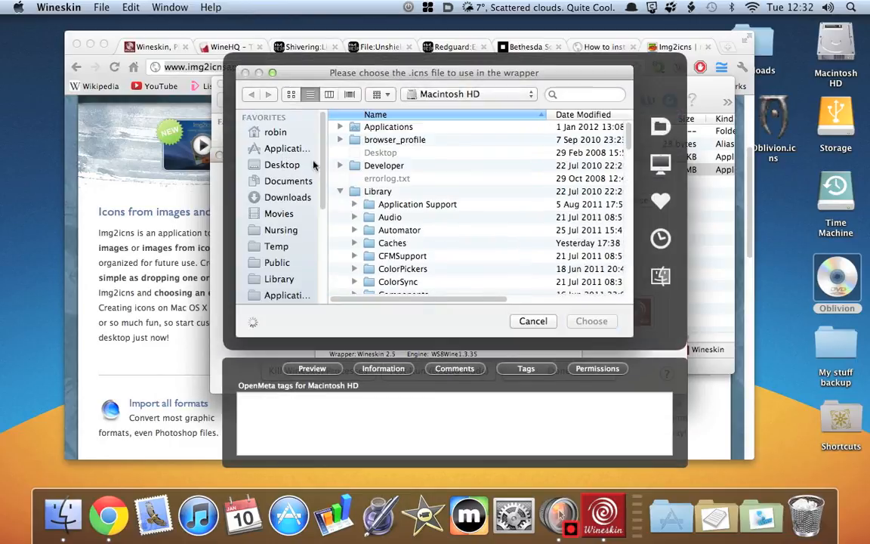
pyautogui.click(278, 164)
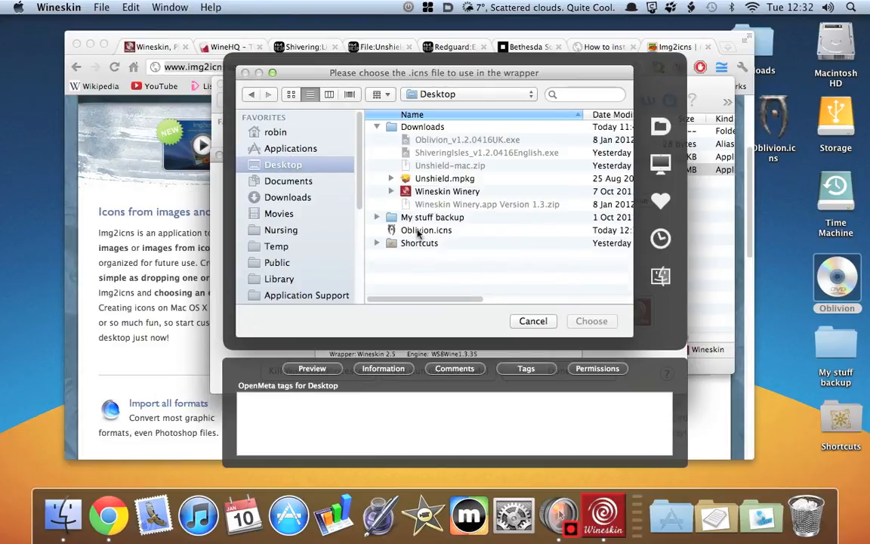
pyautogui.click(417, 231)
pyautogui.click(597, 323)
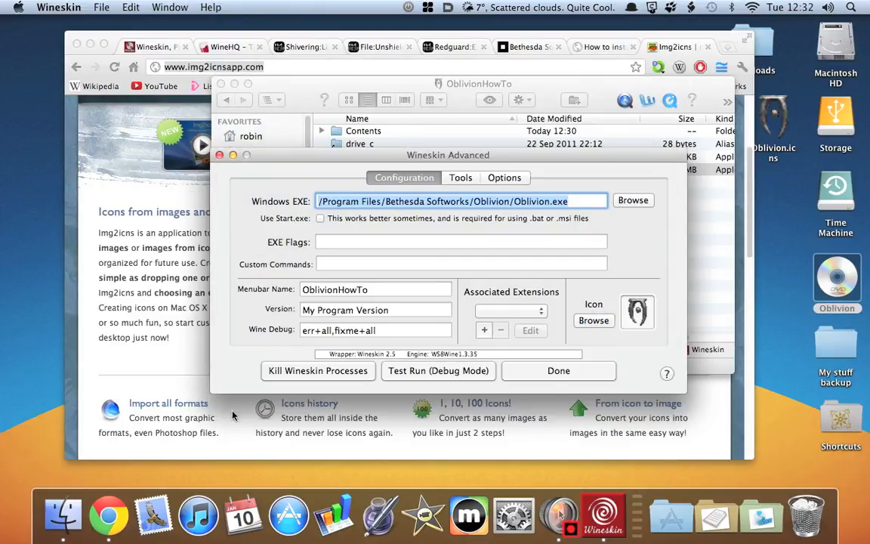
pyautogui.click(559, 380)
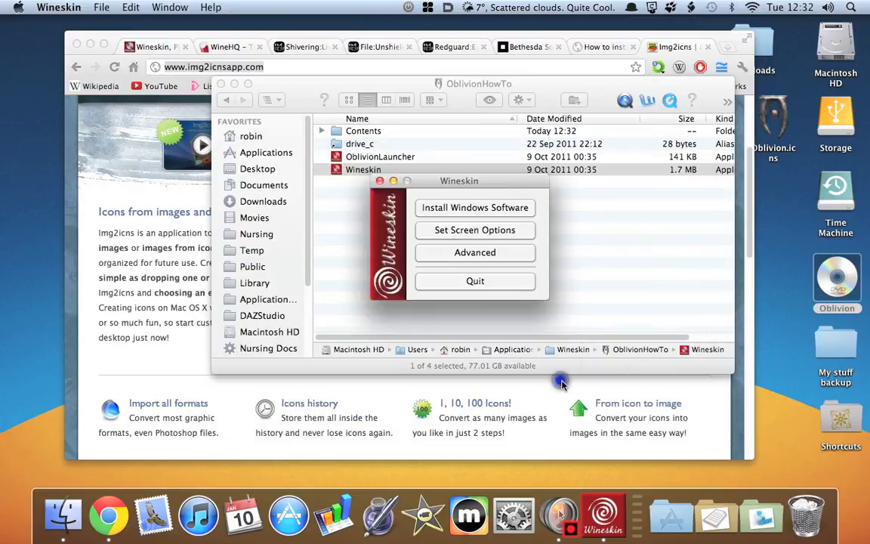
pyautogui.click(469, 282)
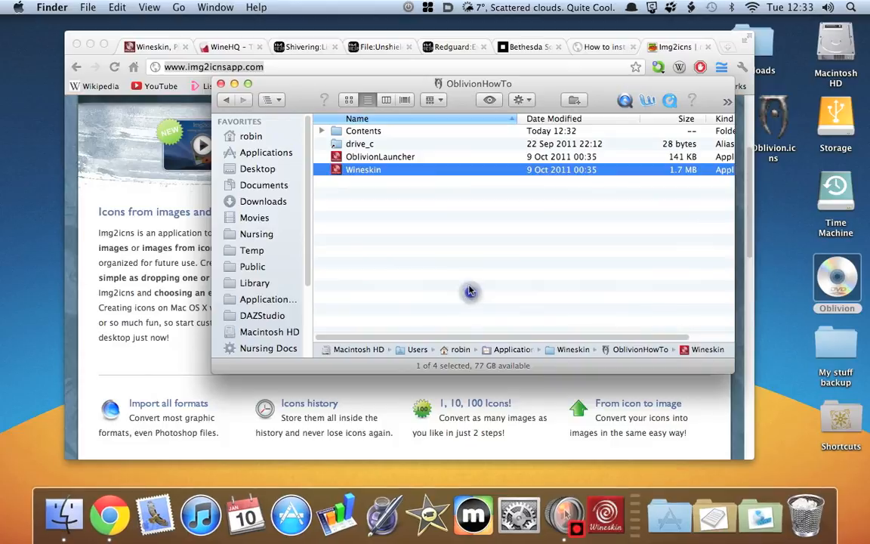
# - Go back to the Applications folder and select the OblivionHowTo wrapper inside the Wineskin folder
pyautogui.click(225, 101)
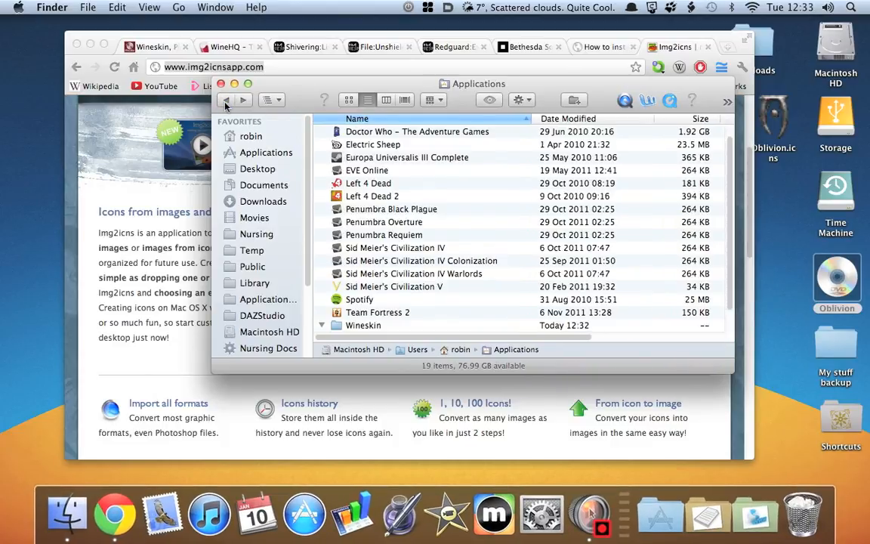
pyautogui.scroll(-2, 389, 229)
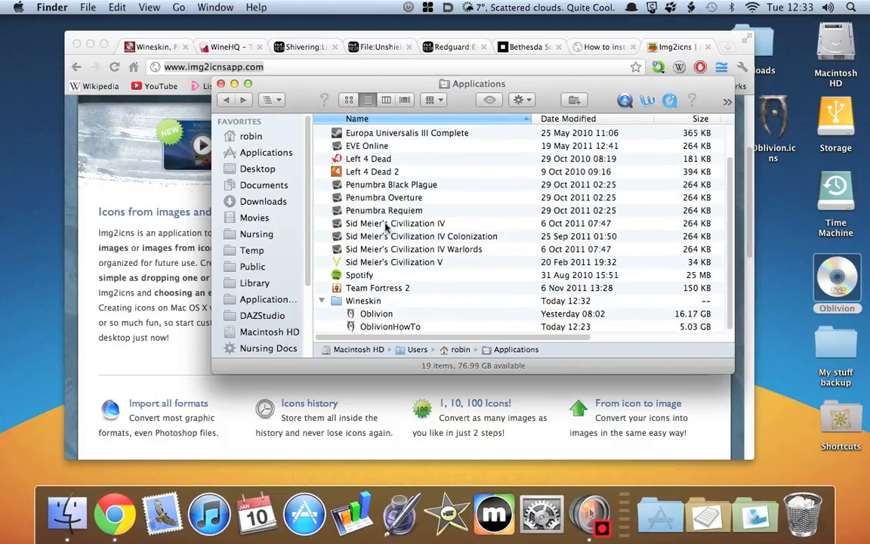
pyautogui.click(401, 327)
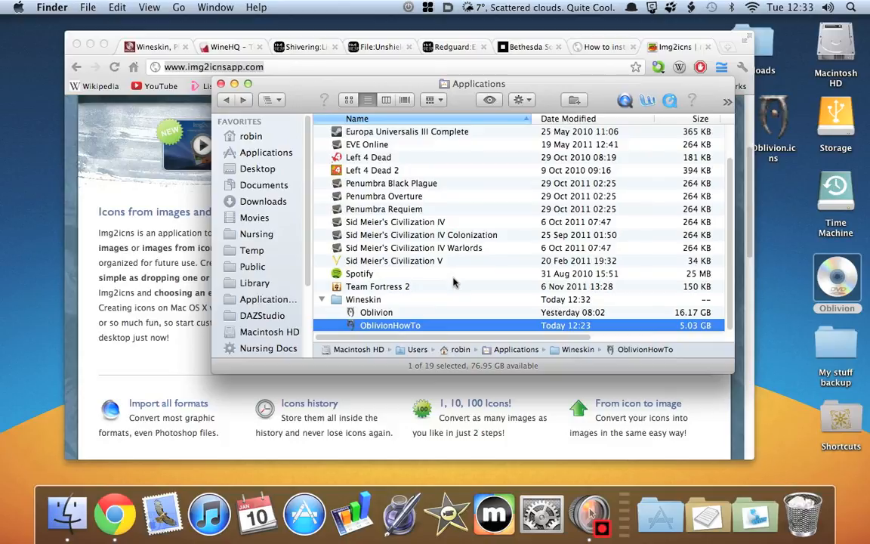
# - With the SHIVERING_ISLE disc mounted, show the OblivionHowTo wrapper's package contents and launch its Wineskin application
pyautogui.press('alt')
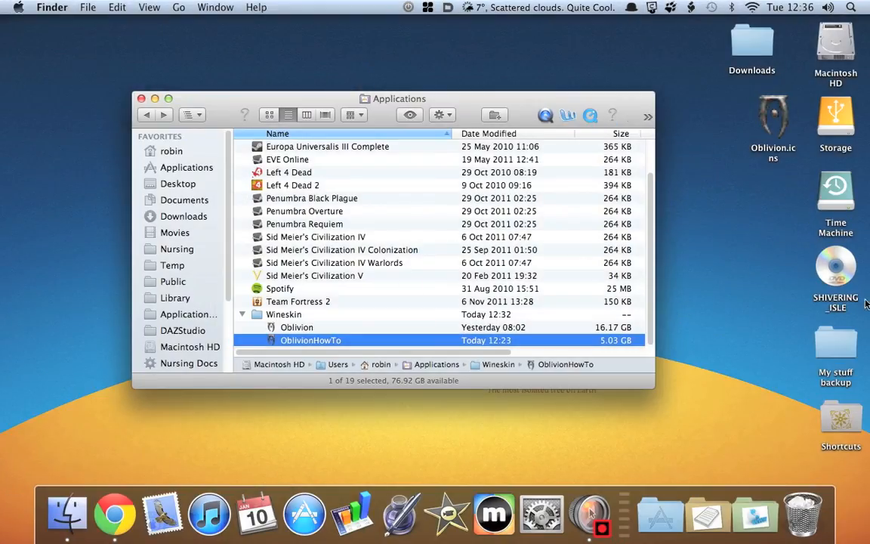
pyautogui.click(838, 301)
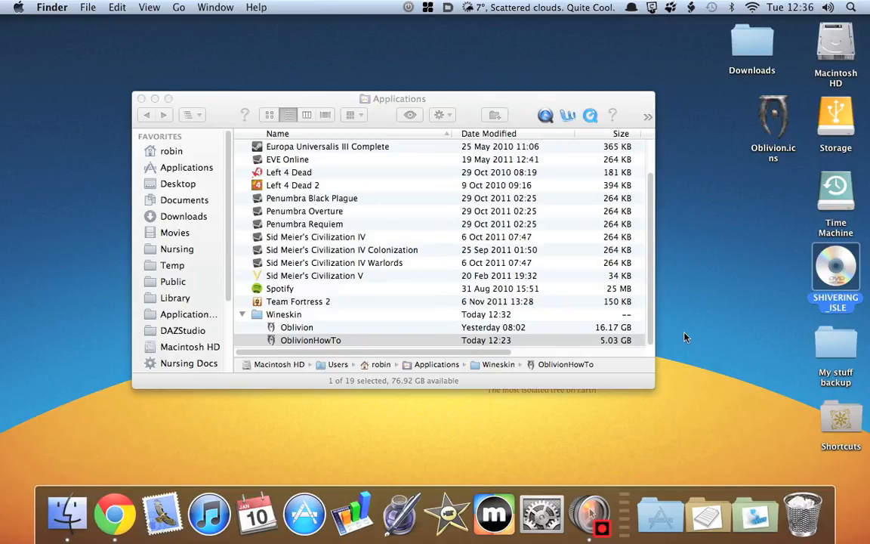
pyautogui.rightClick(303, 341)
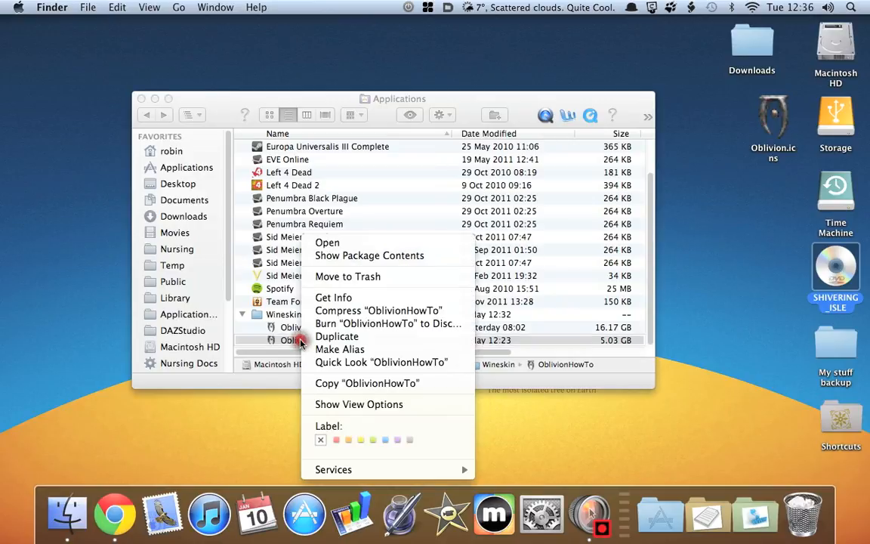
pyautogui.click(333, 256)
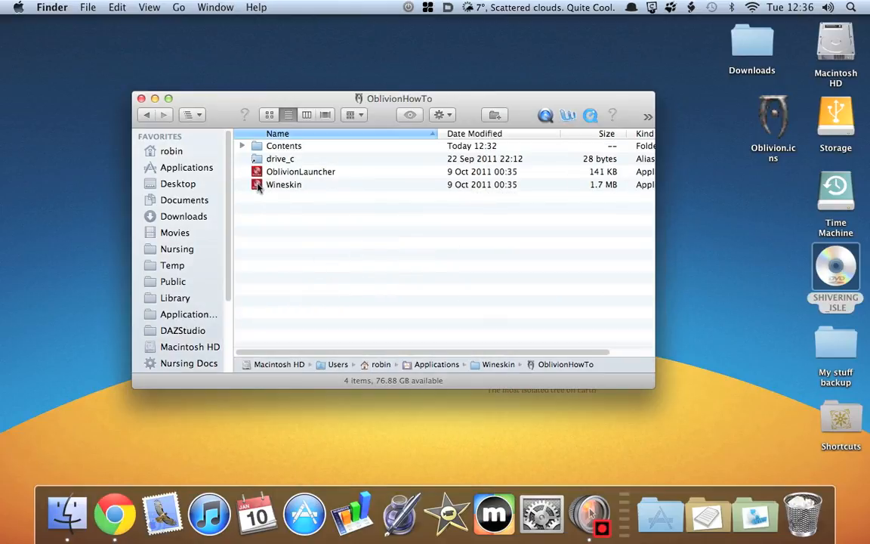
pyautogui.doubleClick(257, 186)
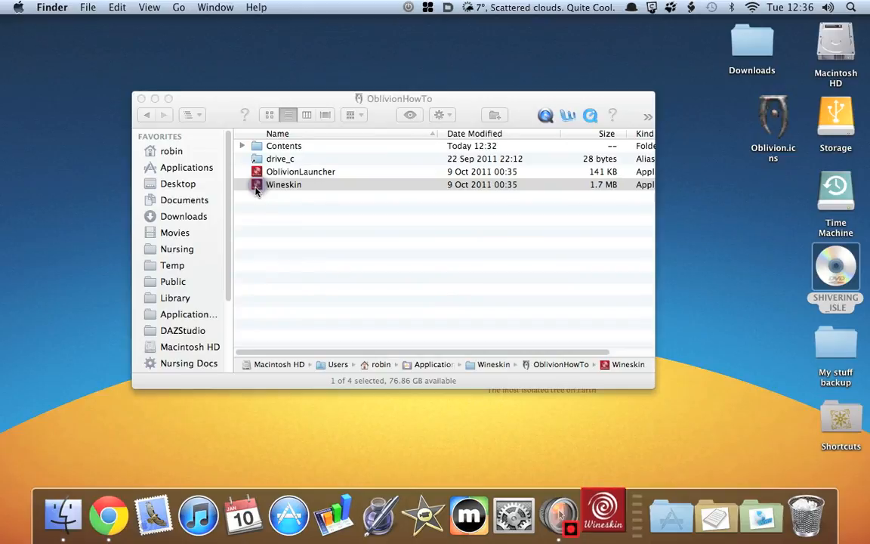
# - Try to install the expansion by choosing setup.exe from the English folder of the SHIVERING_ISLE disc as the install program
pyautogui.click(471, 210)
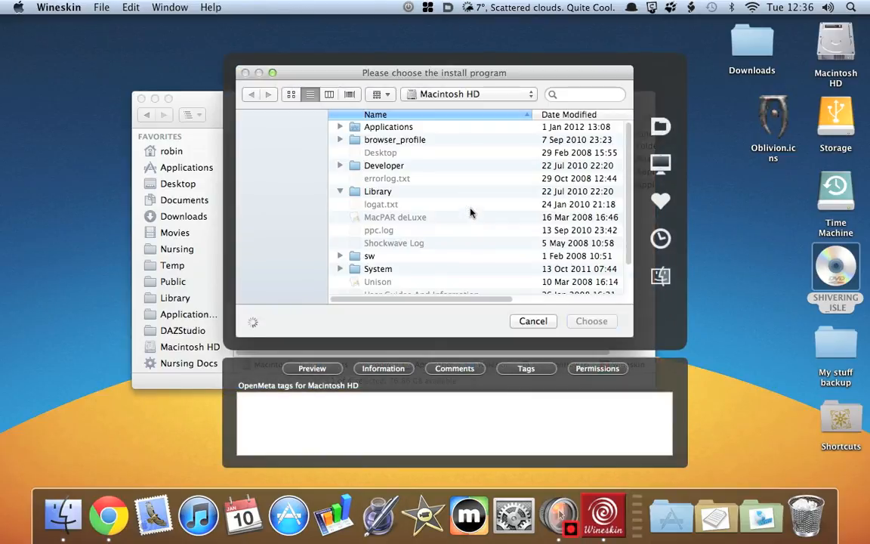
pyautogui.moveTo(322, 198); pyautogui.dragTo(333, 285)
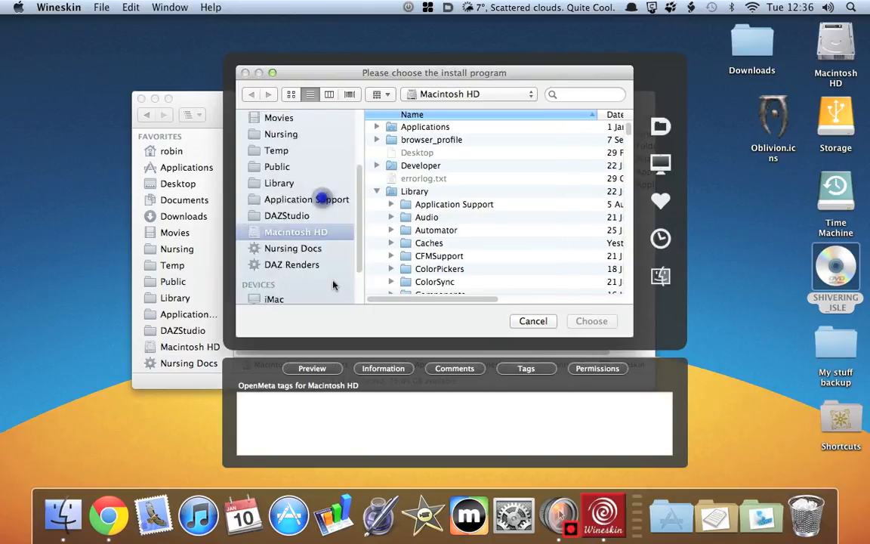
pyautogui.scroll(-2, 333, 285)
pyautogui.click(291, 295)
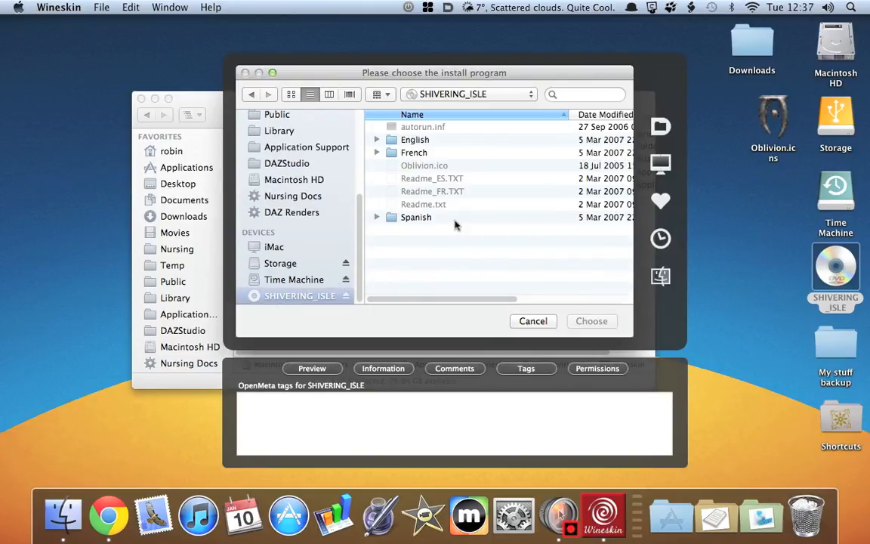
pyautogui.click(377, 141)
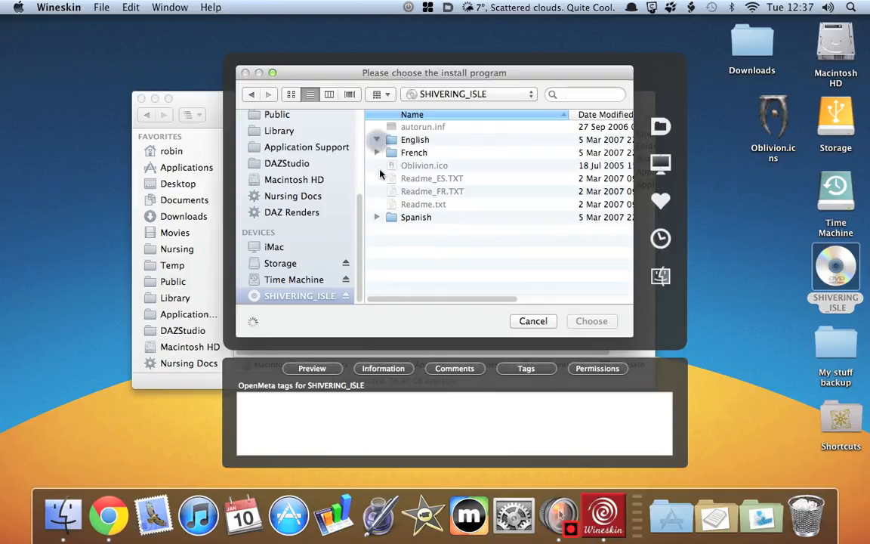
pyautogui.scroll(-1, 478, 236)
pyautogui.click(381, 241)
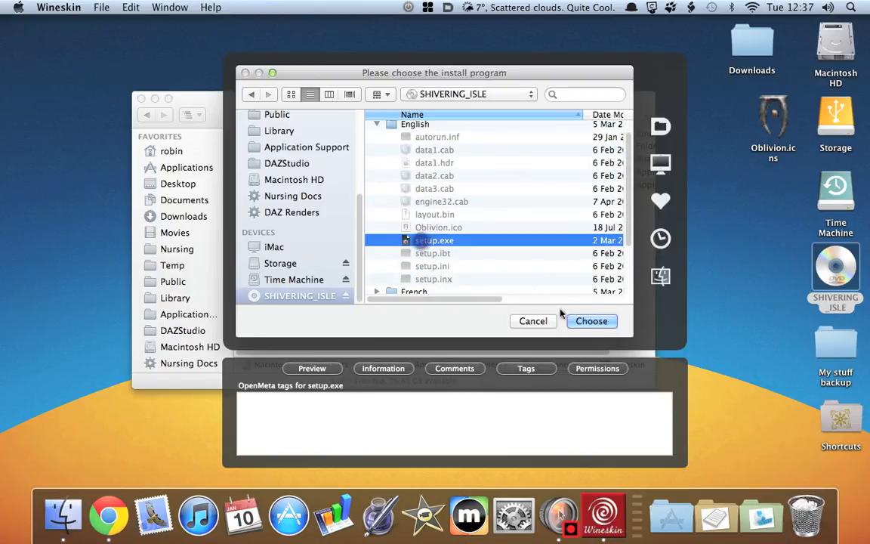
pyautogui.click(597, 324)
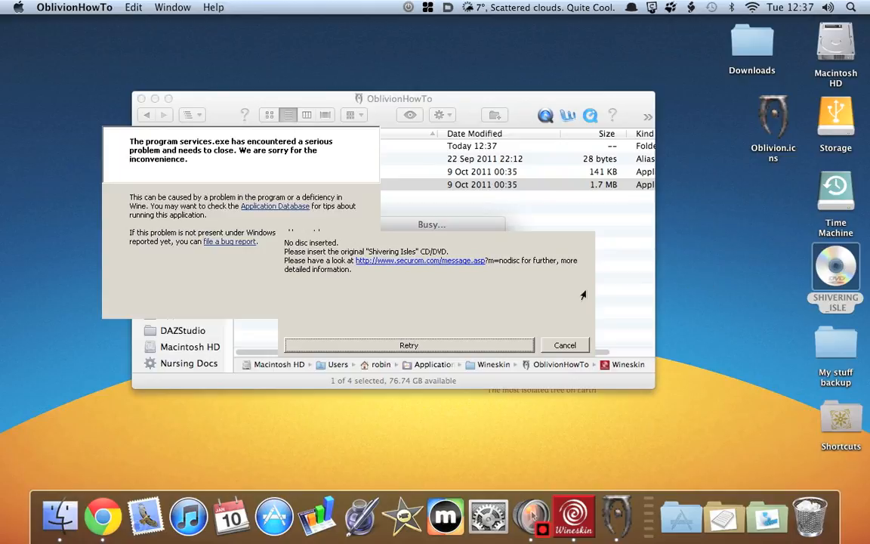
# - Cancel the missing-disc prompt and force quit the unresponsive OblivionHowTo application
pyautogui.click(563, 347)
pyautogui.click(559, 345)
pyautogui.rightClick(629, 491)
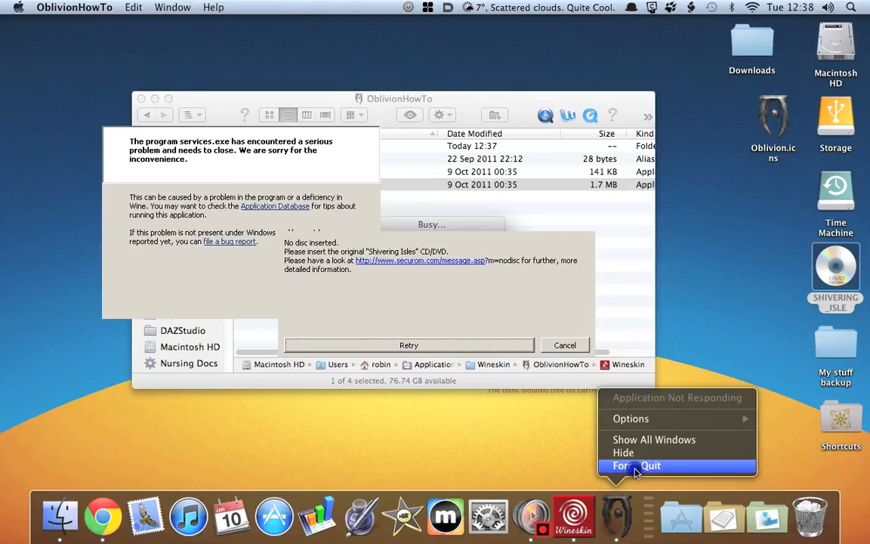
pyautogui.click(639, 466)
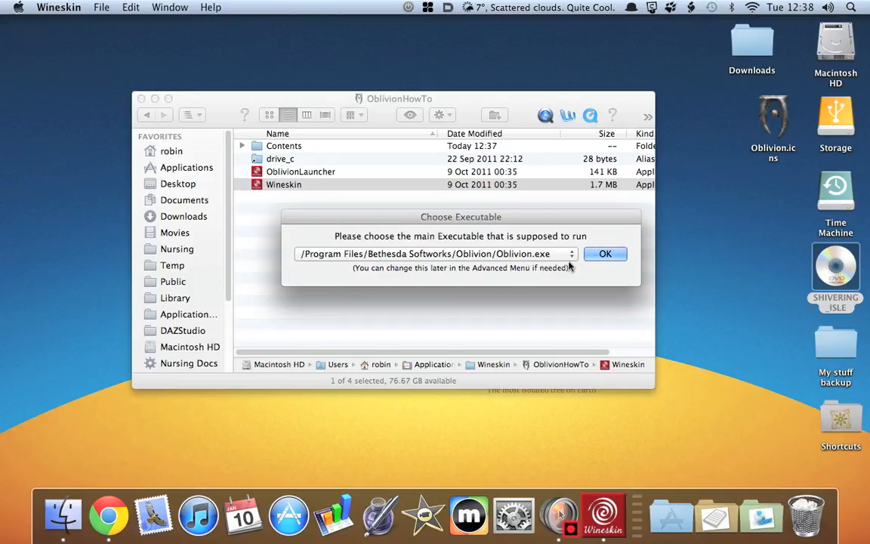
# - Confirm /Program Files/Bethesda Softworks/Oblivion/Oblivion.exe as the main executable and quit Wineskin
pyautogui.click(614, 255)
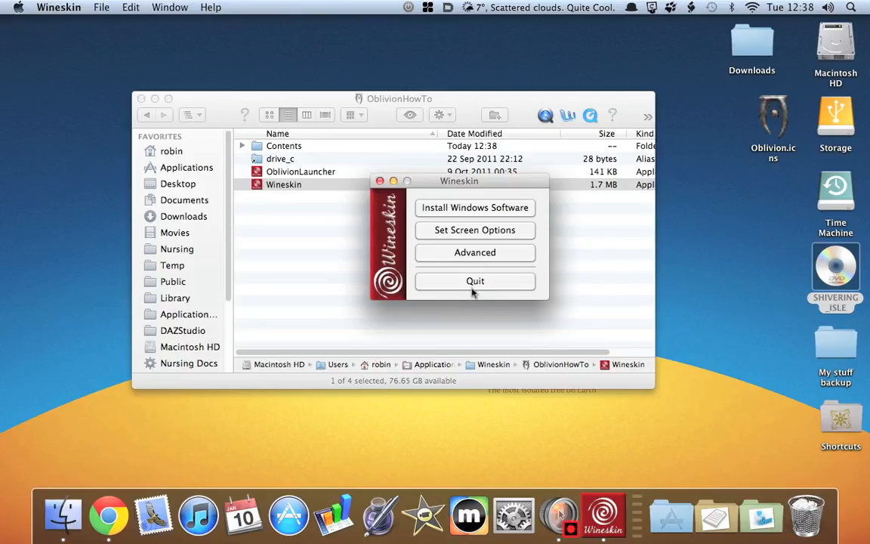
pyautogui.click(473, 290)
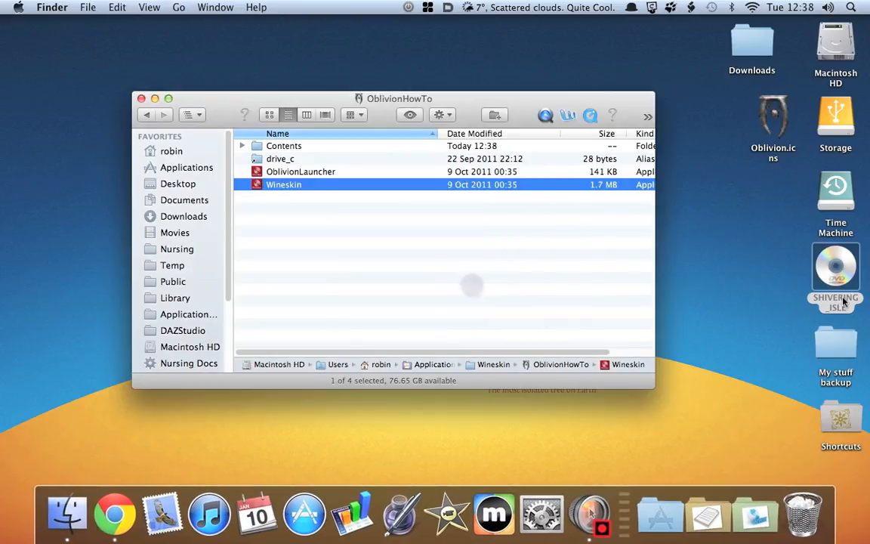
# - Open the English folder on the SHIVERING_ISLE disc and examine the files data1.cab through data3.cab
pyautogui.click(826, 281)
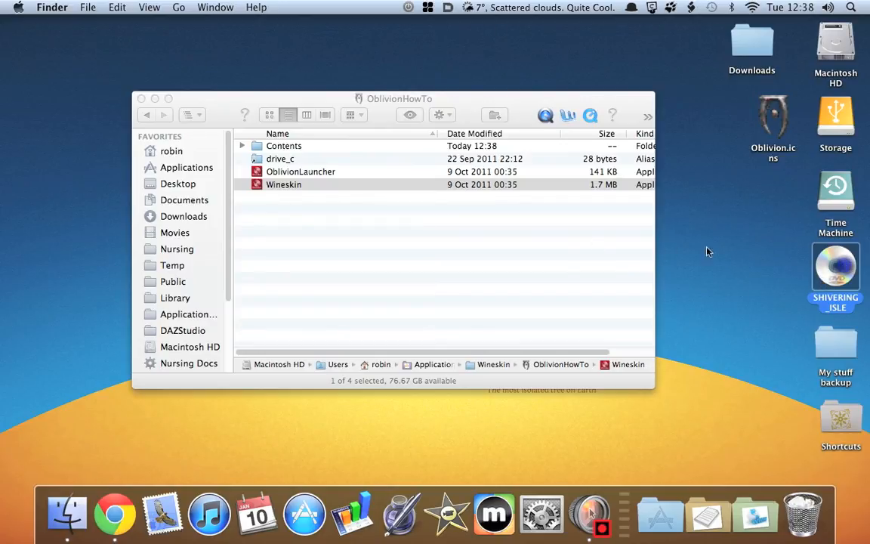
pyautogui.press('super+o')
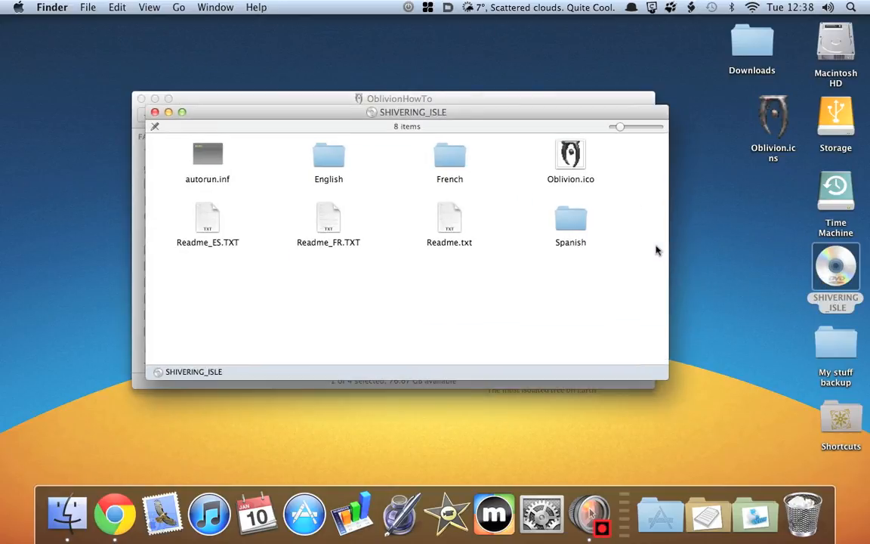
pyautogui.doubleClick(330, 162)
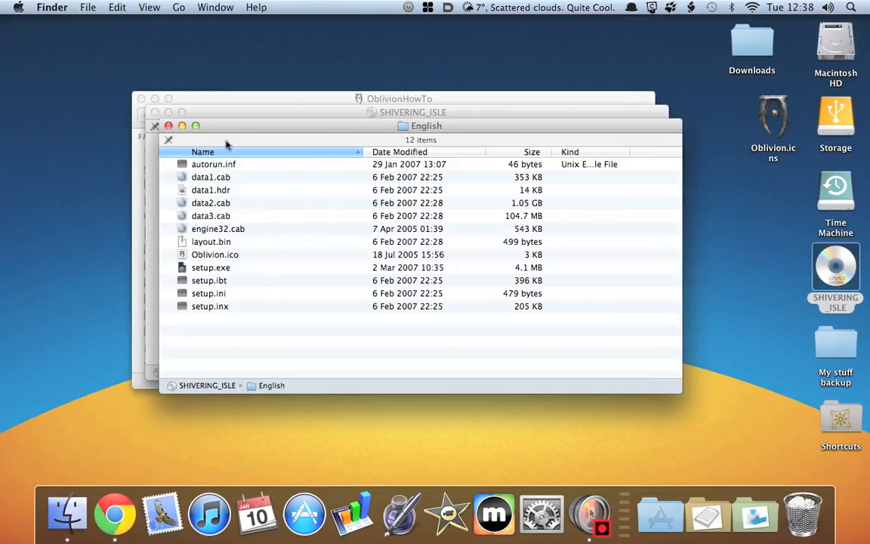
pyautogui.moveTo(227, 127); pyautogui.dragTo(279, 134)
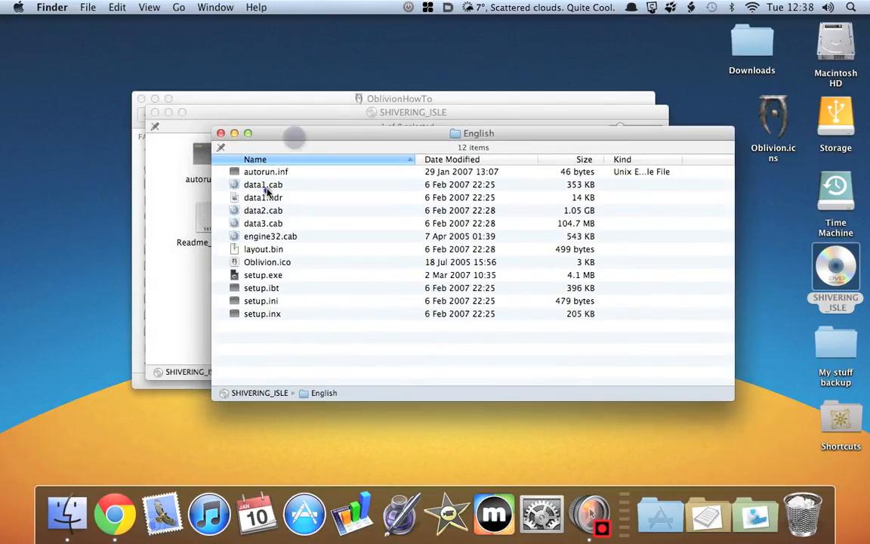
pyautogui.click(266, 187)
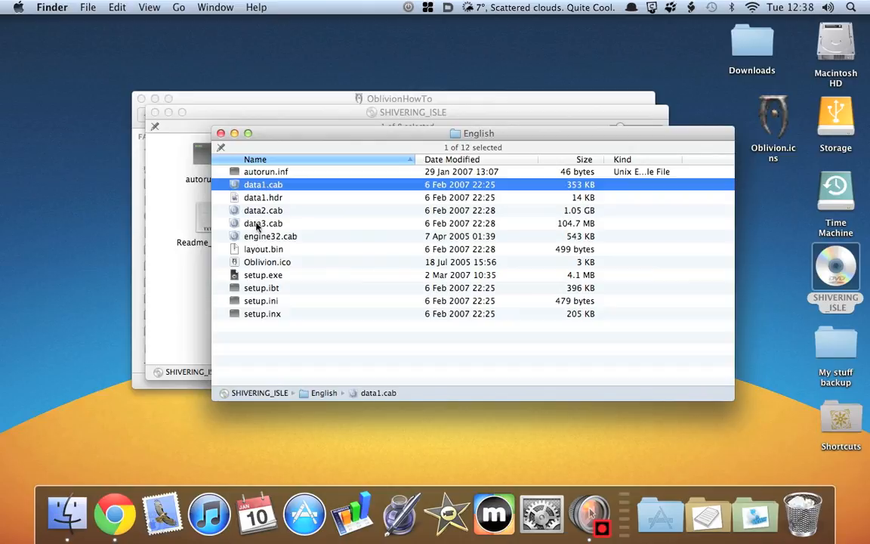
pyautogui.keyDown('shift'); pyautogui.click(258, 224); pyautogui.keyUp('shift')
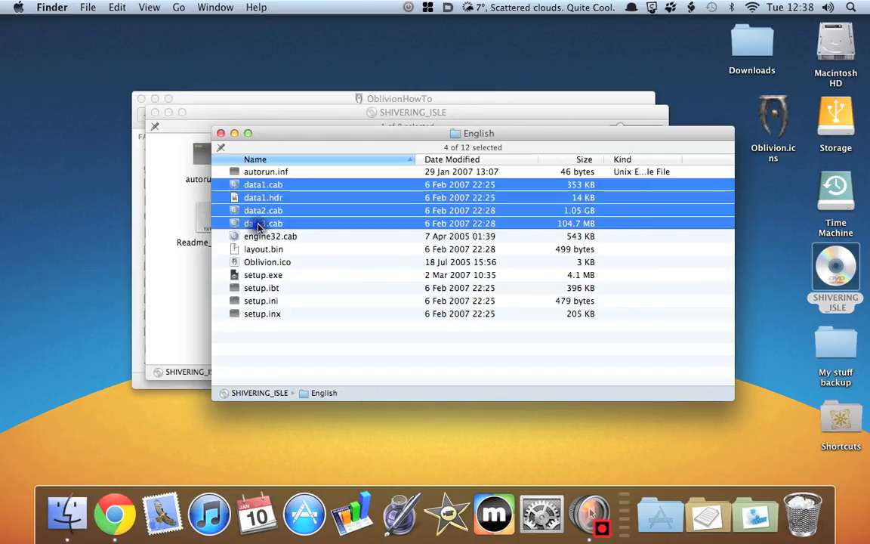
pyautogui.click(287, 189)
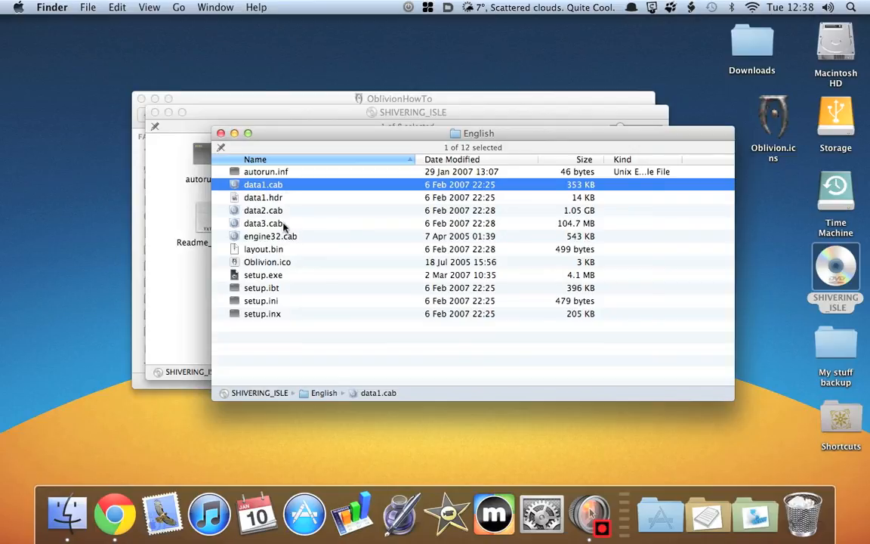
# - Switch to Chrome and view the UESP wiki download page for Unshield-mac.zip and its web address
pyautogui.click(112, 530)
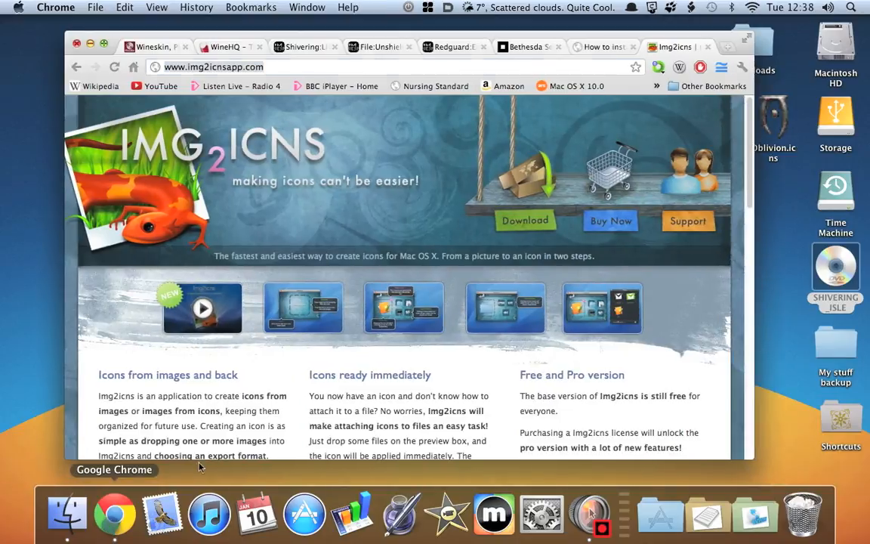
pyautogui.click(377, 47)
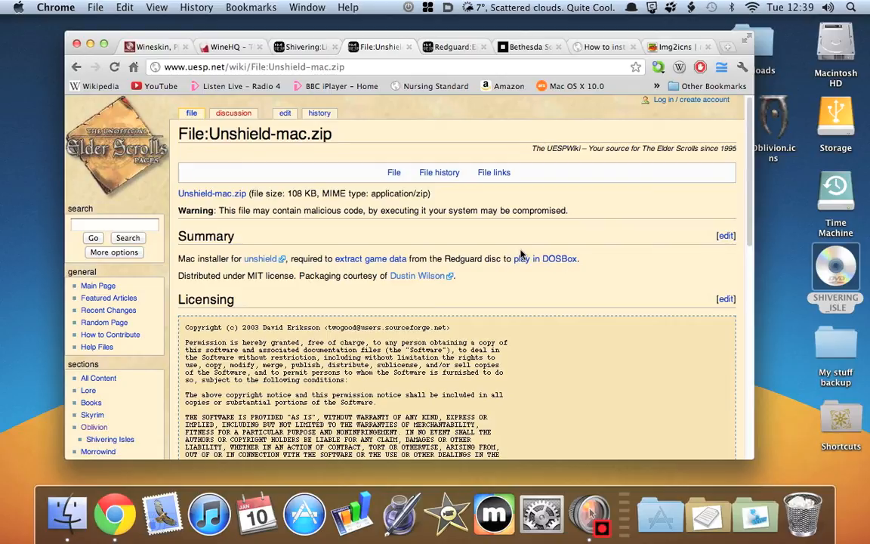
pyautogui.press('super+l')
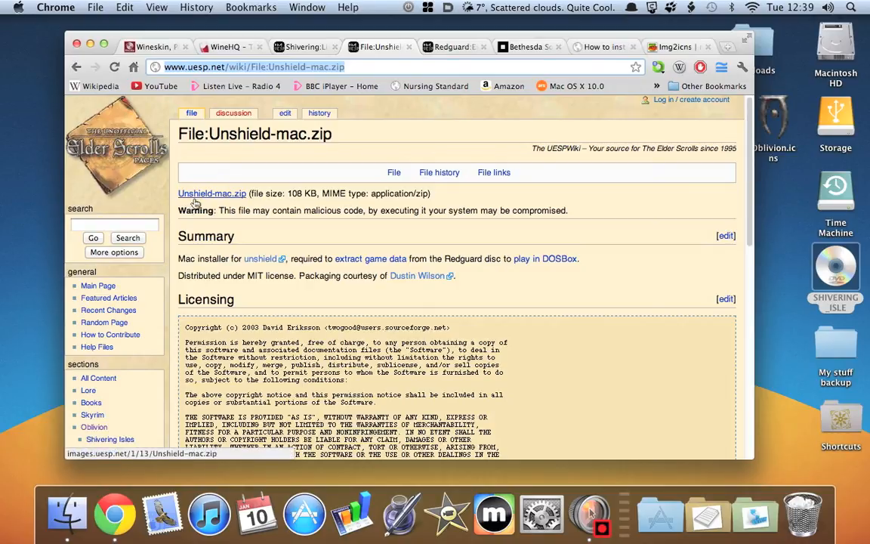
# - Open Unshield.mpkg from the desktop's Downloads folder, look through its first installer pages, and close the installer and folder
pyautogui.doubleClick(760, 44)
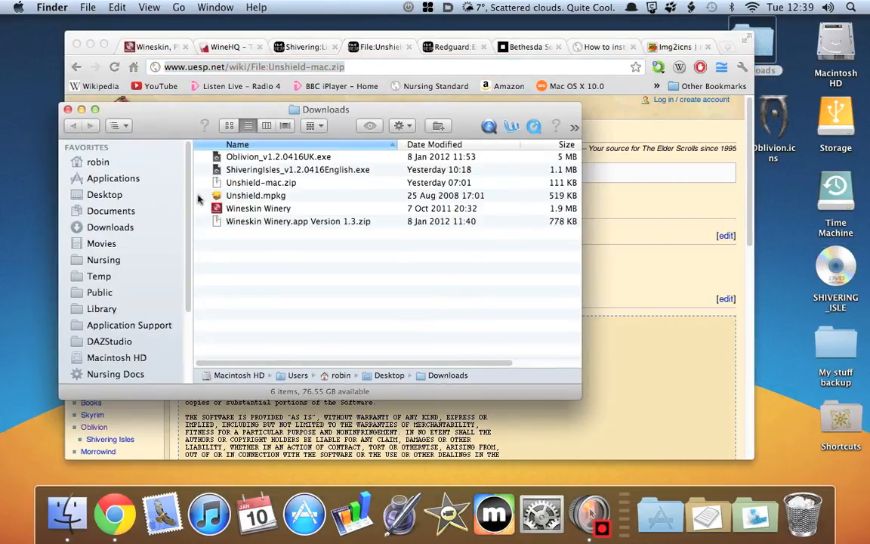
pyautogui.click(230, 198)
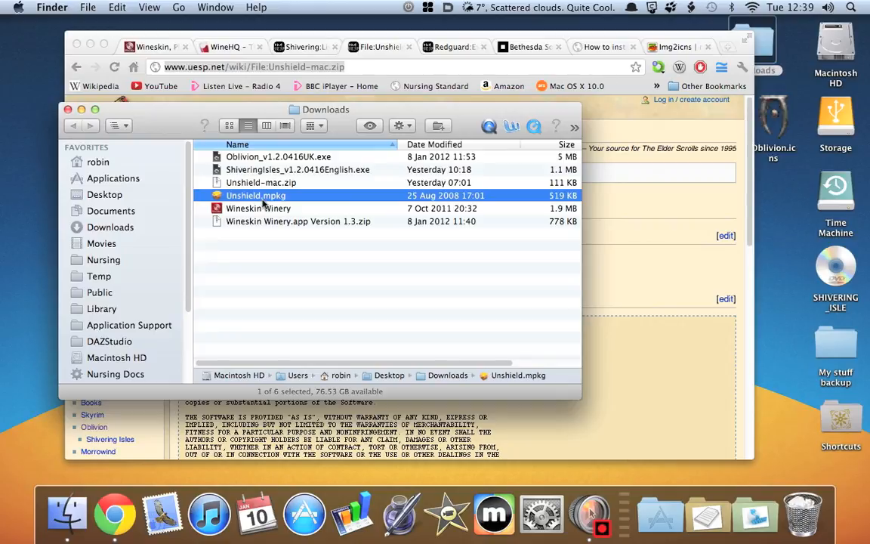
pyautogui.doubleClick(264, 196)
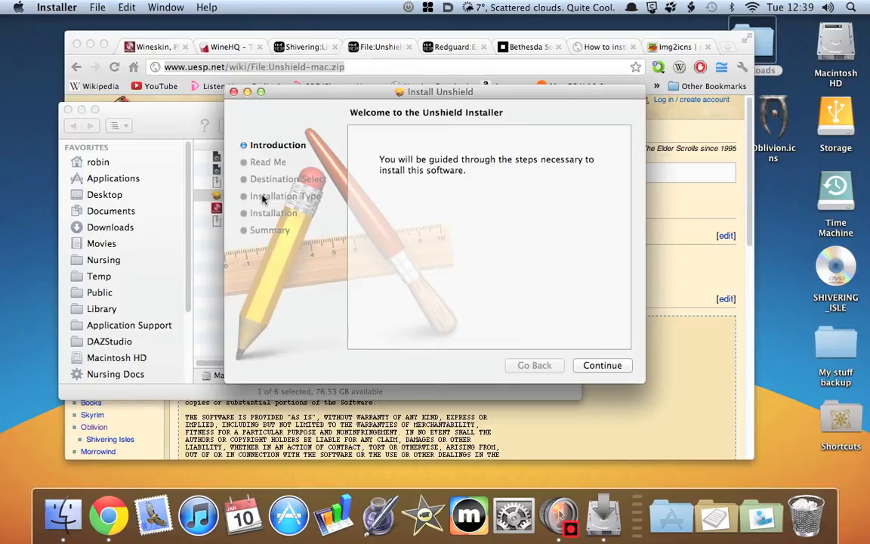
pyautogui.click(624, 368)
pyautogui.click(617, 369)
pyautogui.click(542, 365)
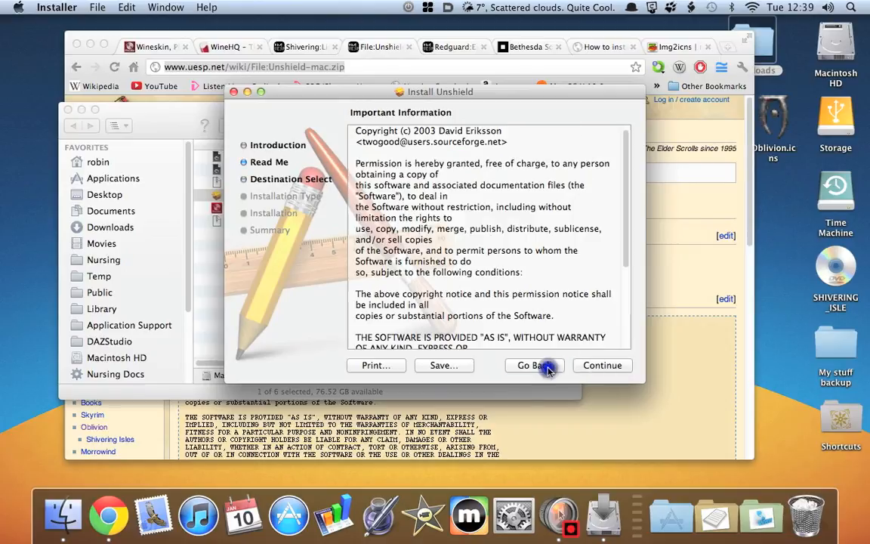
pyautogui.click(234, 91)
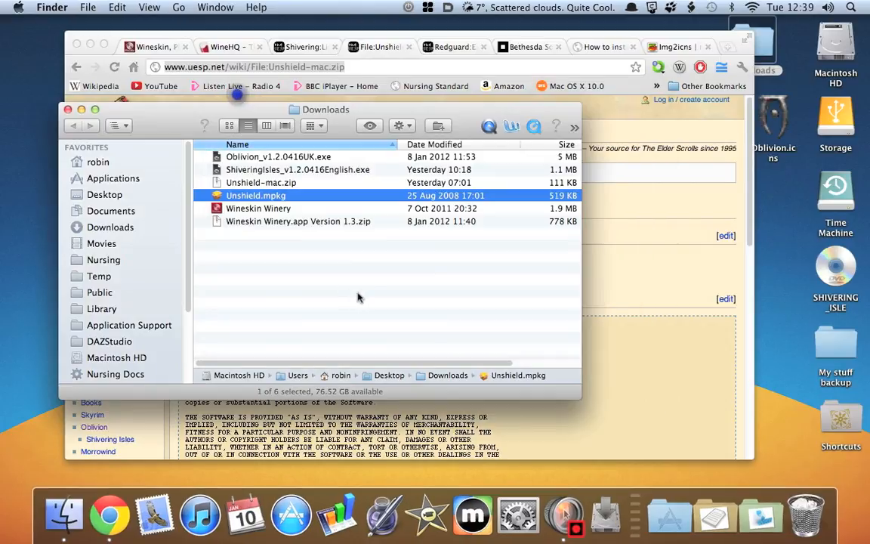
pyautogui.click(66, 111)
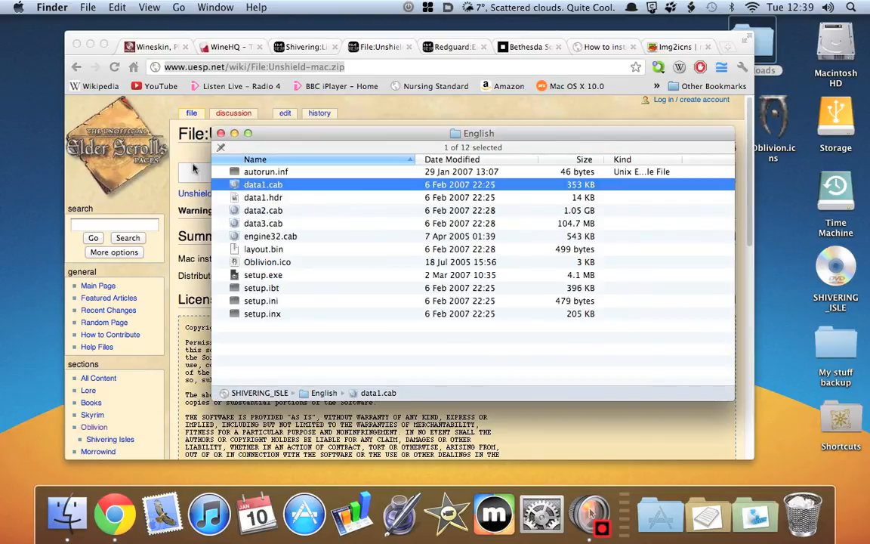
# - Open Terminal from the Utilities folder inside Applications
pyautogui.rightClick(668, 524)
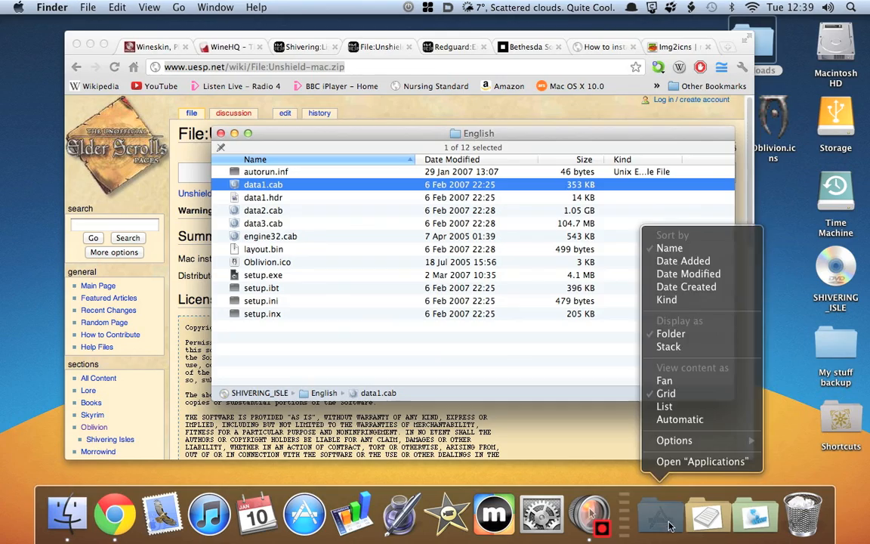
pyautogui.click(669, 526)
pyautogui.click(670, 524)
pyautogui.scroll(-20, 627, 347)
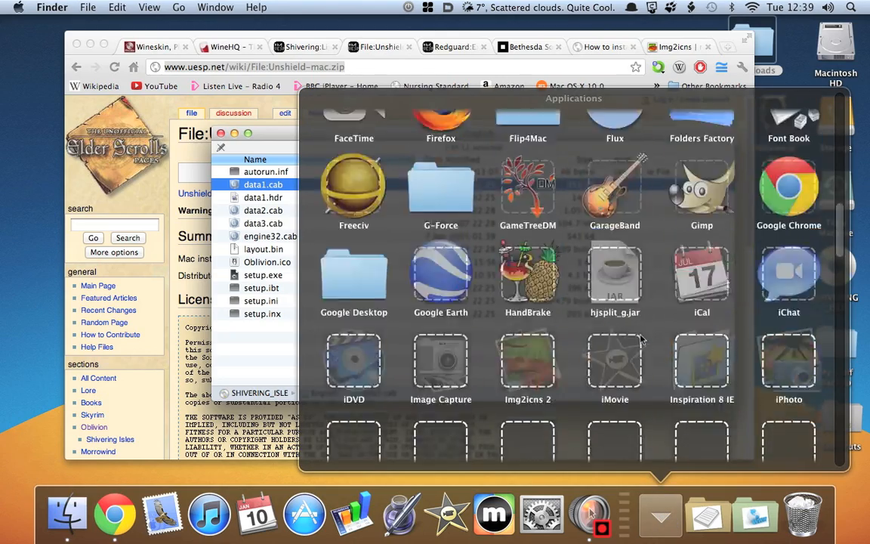
pyautogui.scroll(-8, 630, 341)
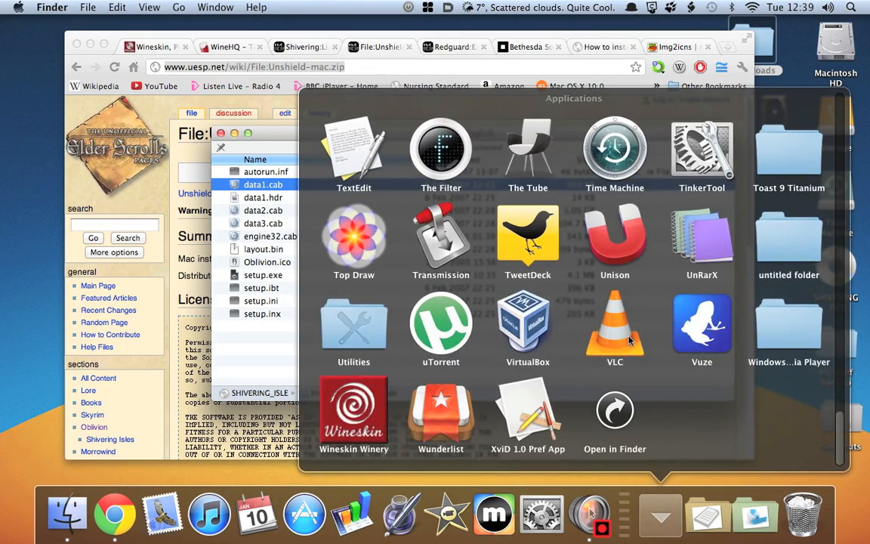
pyautogui.click(352, 327)
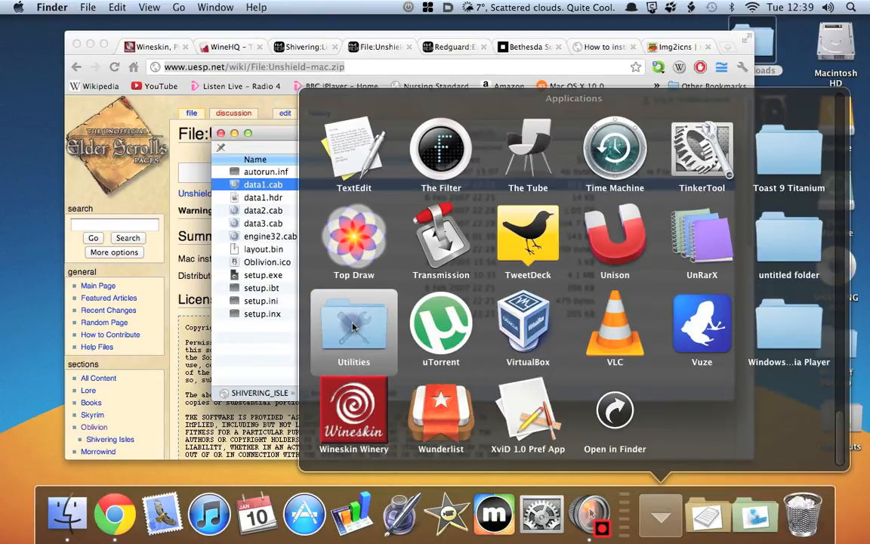
pyautogui.scroll(-5, 665, 370)
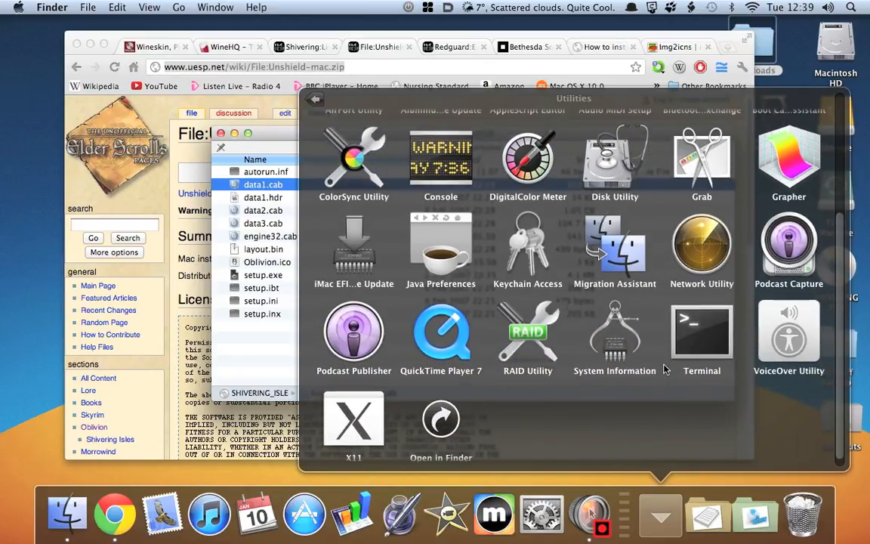
pyautogui.click(698, 337)
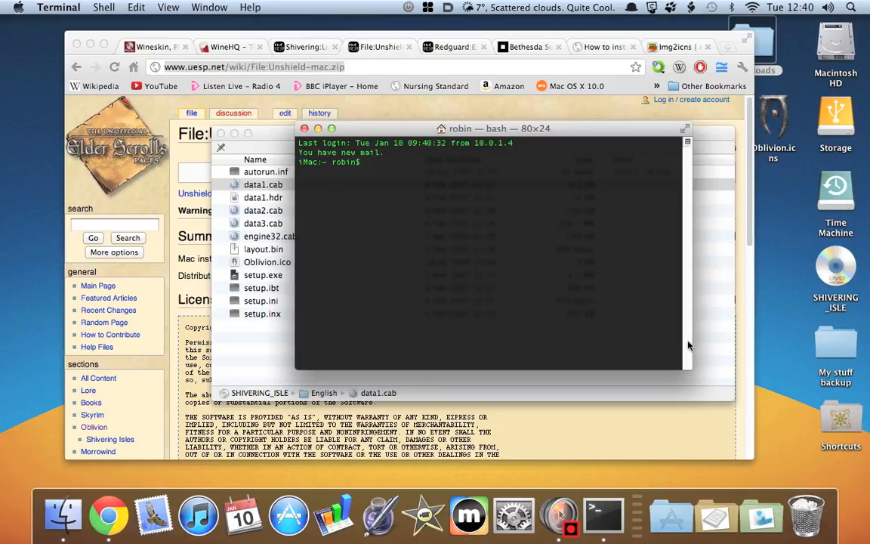
# - Create a directory named si in the home folder and change into it, printing the working directory before and after with pwd
pyautogui.write('pwd')
pyautogui.press('Return')
pyautogui.write('mkdir si')
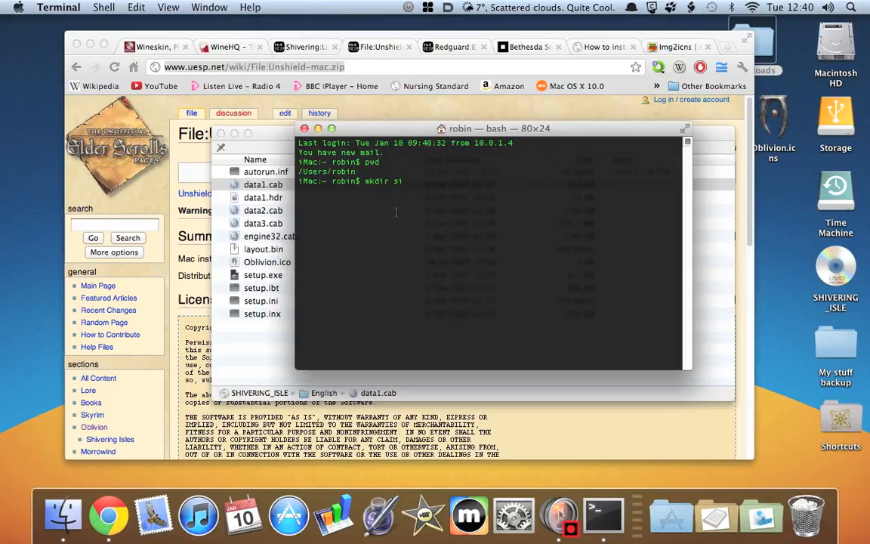
pyautogui.press('Return')
pyautogui.write('cd si')
pyautogui.press('Return')
pyautogui.write('pwd')
pyautogui.press('Return')
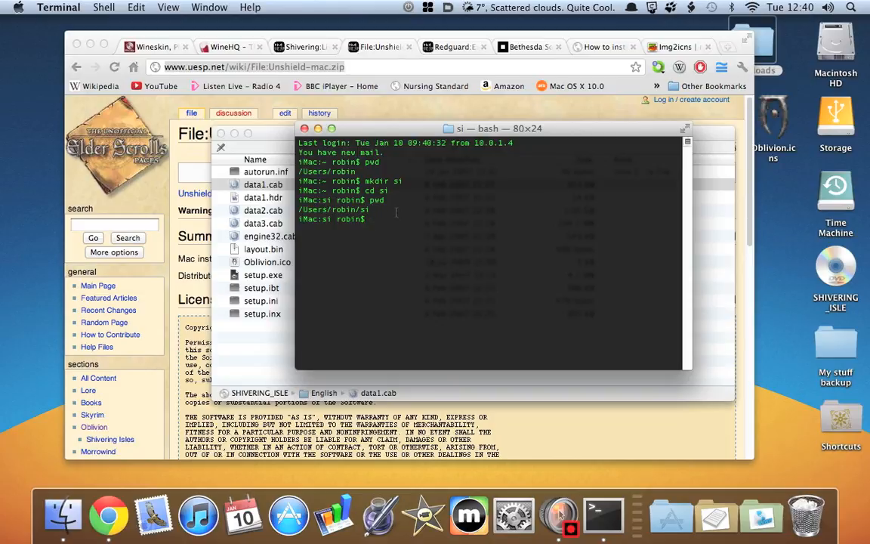
# - Extract the disc's cab archive into the si directory by running unshield x /Volumes/SHIVERING_ISLE/English/data1.cab
pyautogui.write('unshield x')
pyautogui.write('/Vol')
pyautogui.press('Tab')
pyautogui.write('SH')
pyautogui.press('Tab')
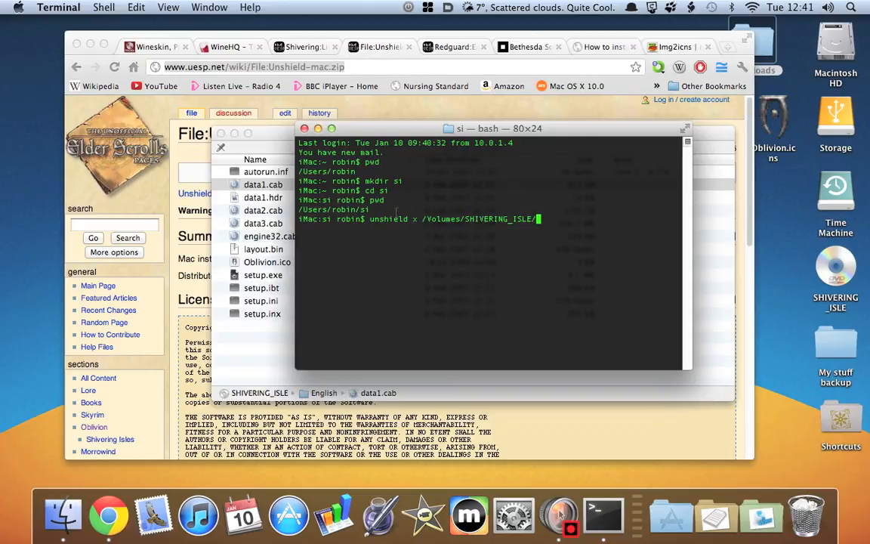
pyautogui.write('data1')
pyautogui.press('BackSpace')
pyautogui.press('BackSpace')
pyautogui.press('BackSpace')
pyautogui.press('BackSpace')
pyautogui.press('BackSpace')
pyautogui.write('Eng')
pyautogui.press('Tab')
pyautogui.write('data1,')
pyautogui.press('BackSpace')
pyautogui.write('.')
pyautogui.press('BackSpace')
pyautogui.press('BackSpace')
pyautogui.press('BackSpace')
pyautogui.press('BackSpace')
pyautogui.press('BackSpace')
pyautogui.write('ata1.')
pyautogui.press('Tab')
pyautogui.press('Tab')
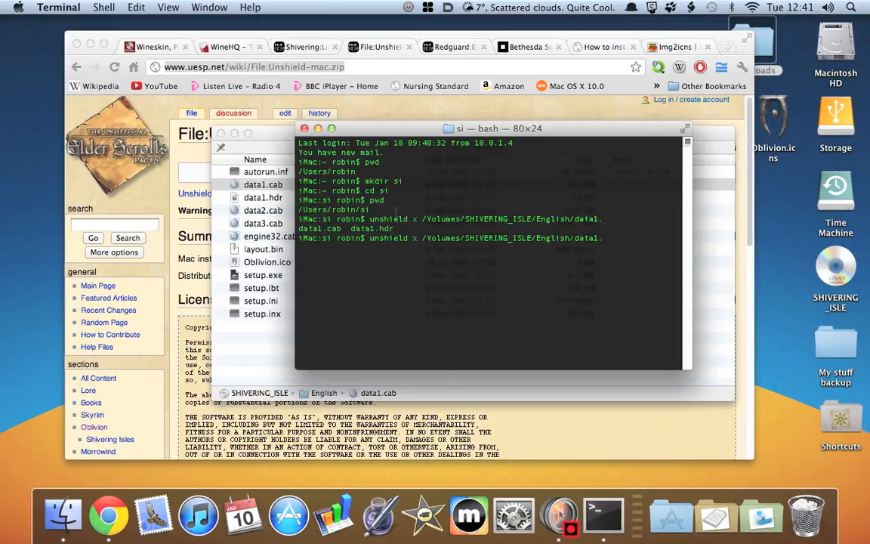
pyautogui.write('cab')
pyautogui.press('Return')
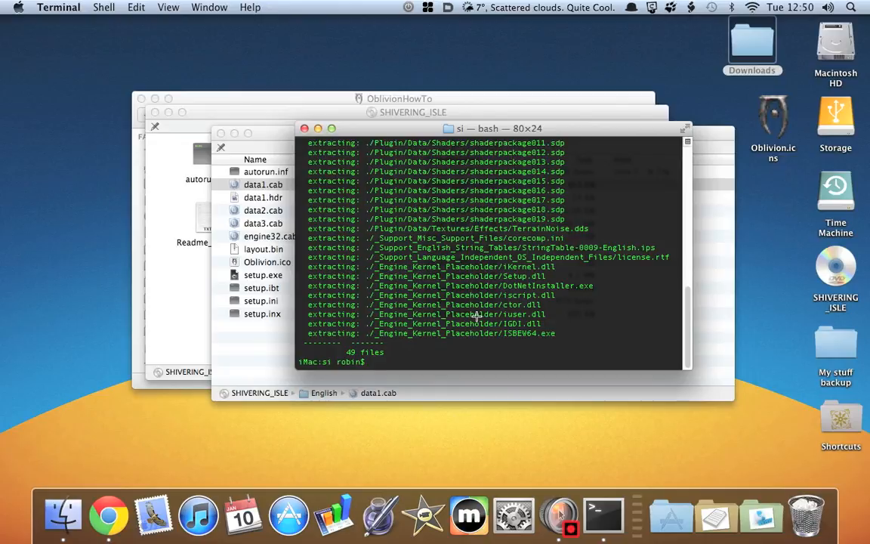
# - List the extracted contents of the si directory with ls and point out the Plugin folder
pyautogui.write('ls')
pyautogui.press('Return')
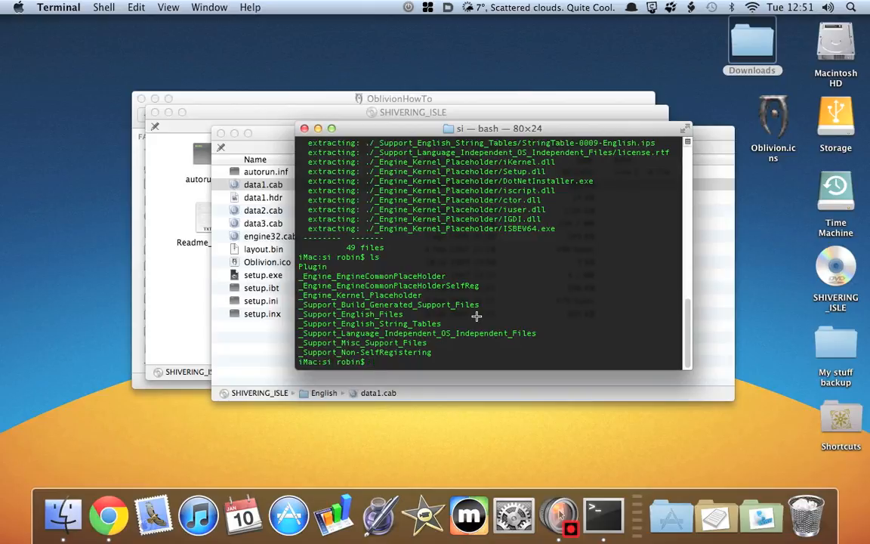
pyautogui.doubleClick(317, 267)
pyautogui.click(384, 254)
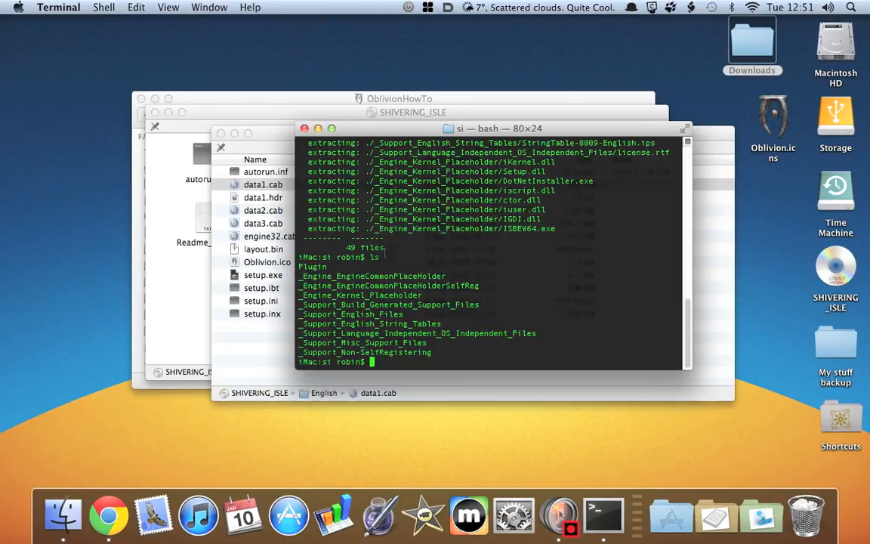
# - End the shell session with exit and quit Terminal
pyautogui.write('exit')
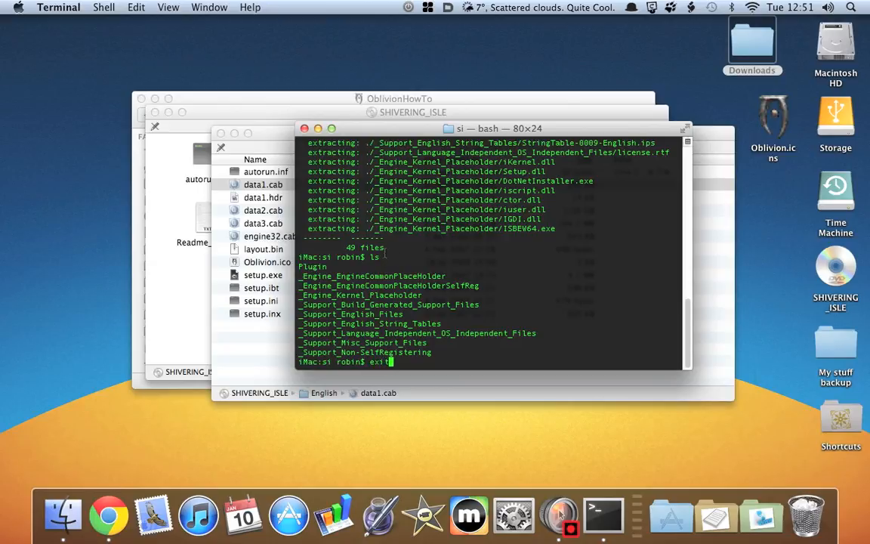
pyautogui.press('Return')
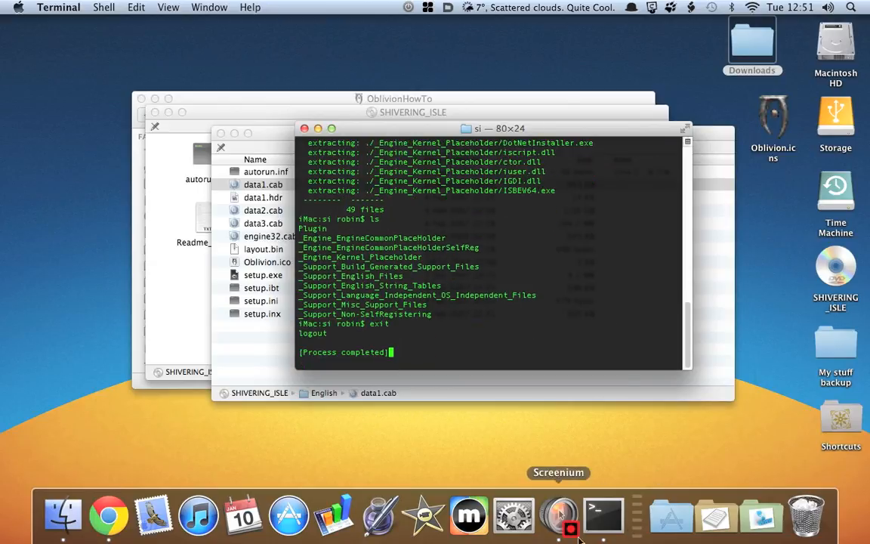
pyautogui.rightClick(604, 516)
pyautogui.click(600, 467)
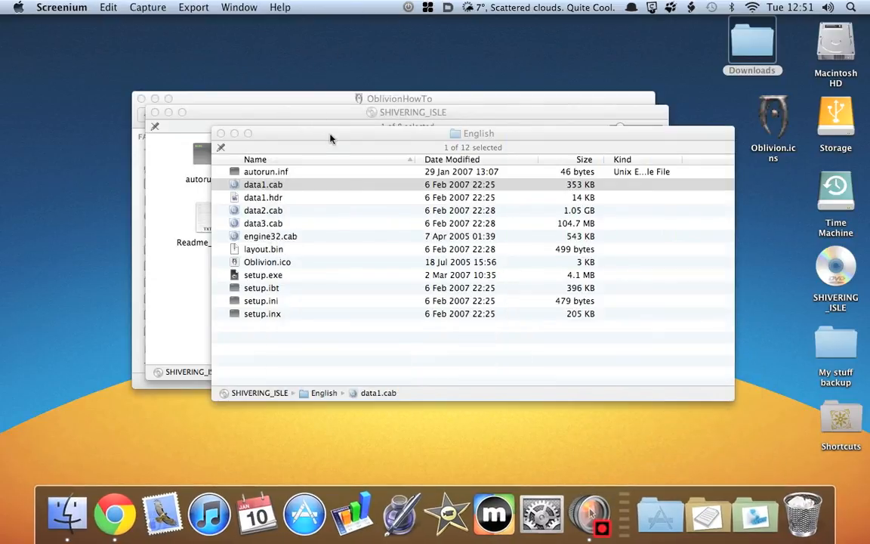
# - Close the disc's windows and show the package contents of OblivionHowTo from the Wineskin folder in the home Applications folder
pyautogui.click(220, 133)
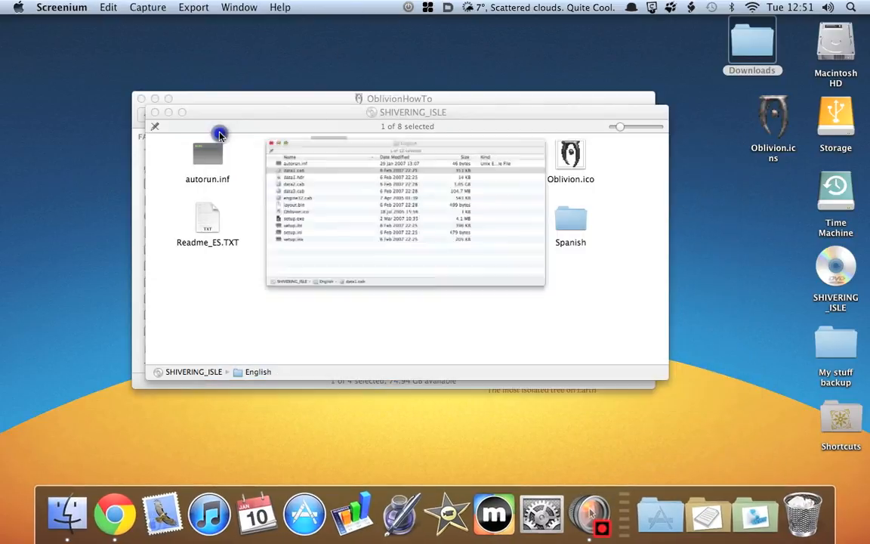
pyautogui.moveTo(265, 94); pyautogui.dragTo(216, 68)
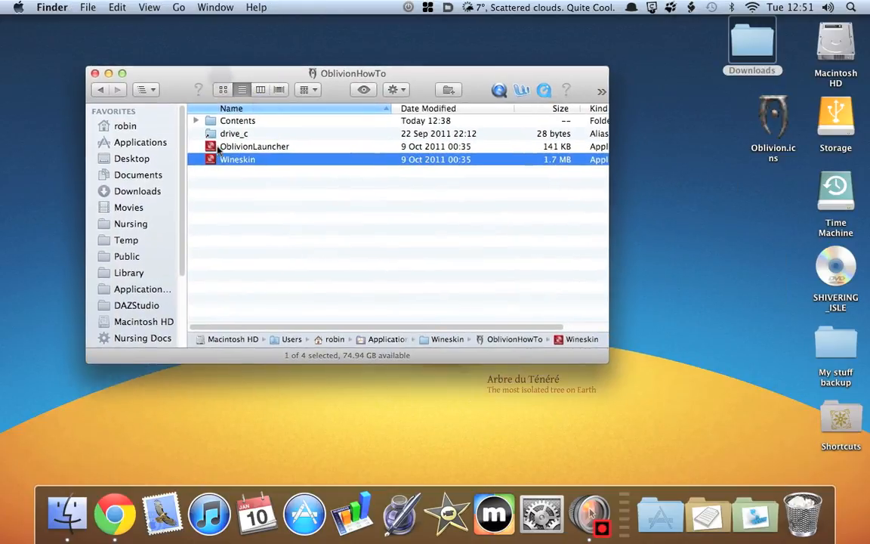
pyautogui.click(101, 91)
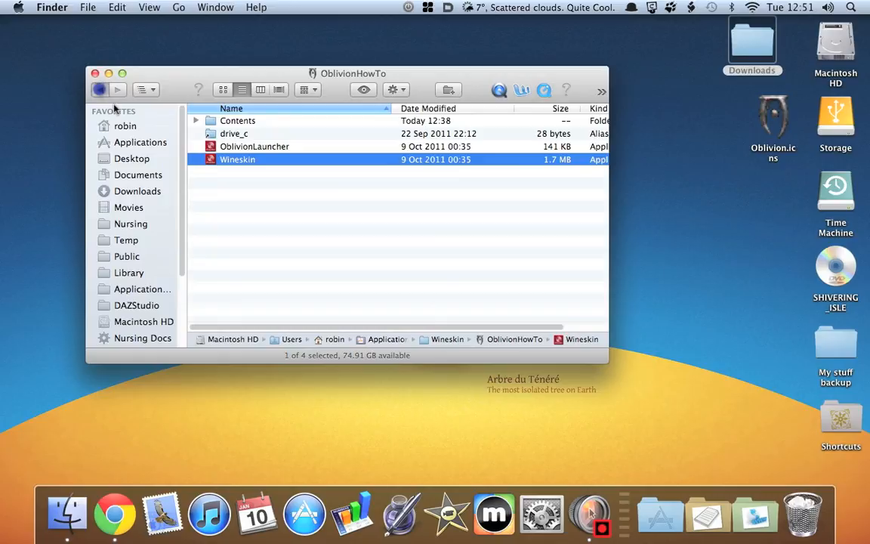
pyautogui.click(246, 318)
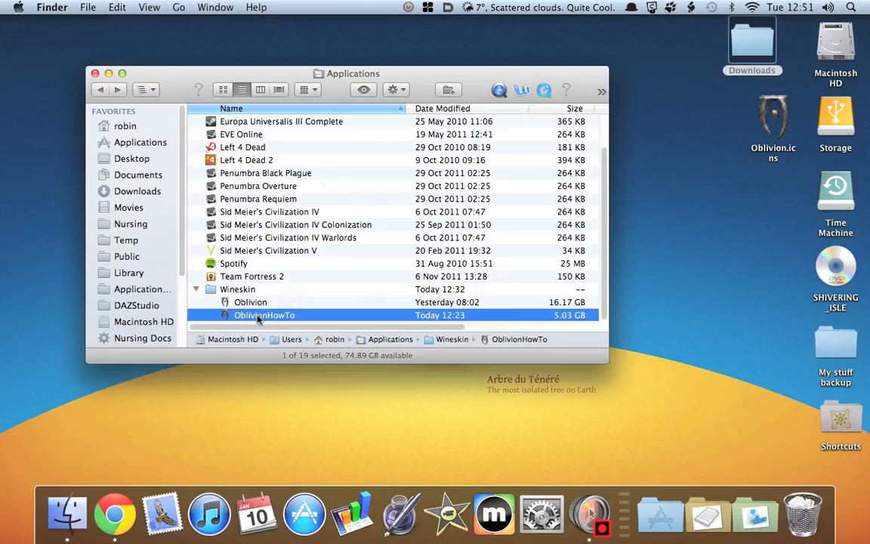
pyautogui.rightClick(257, 318)
pyautogui.click(302, 255)
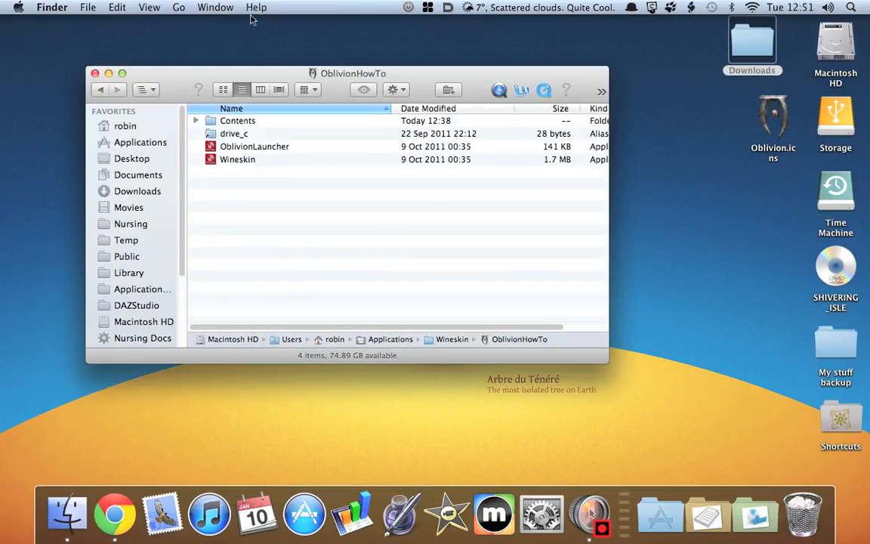
# - Open drive_c in the package and go to the Oblivion folder under Program Files and Bethesda Softworks
pyautogui.click(214, 136)
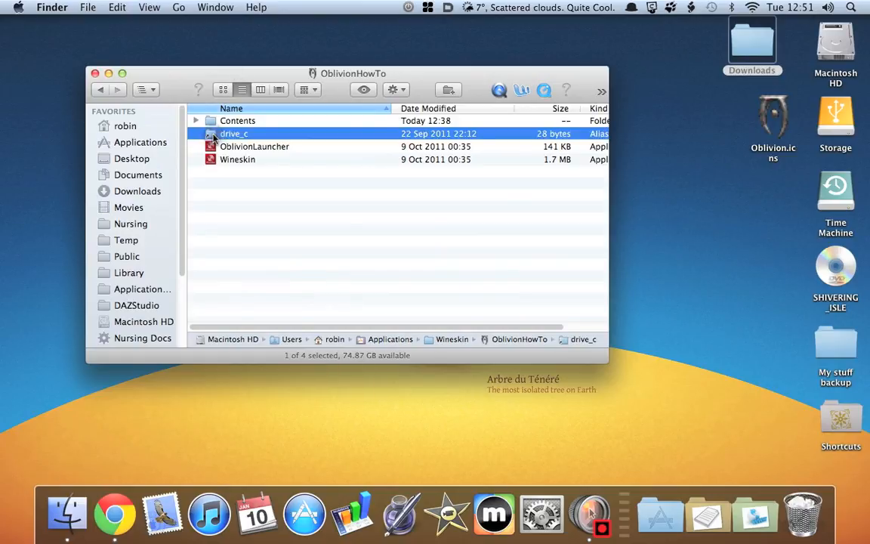
pyautogui.doubleClick(214, 135)
pyautogui.click(211, 125)
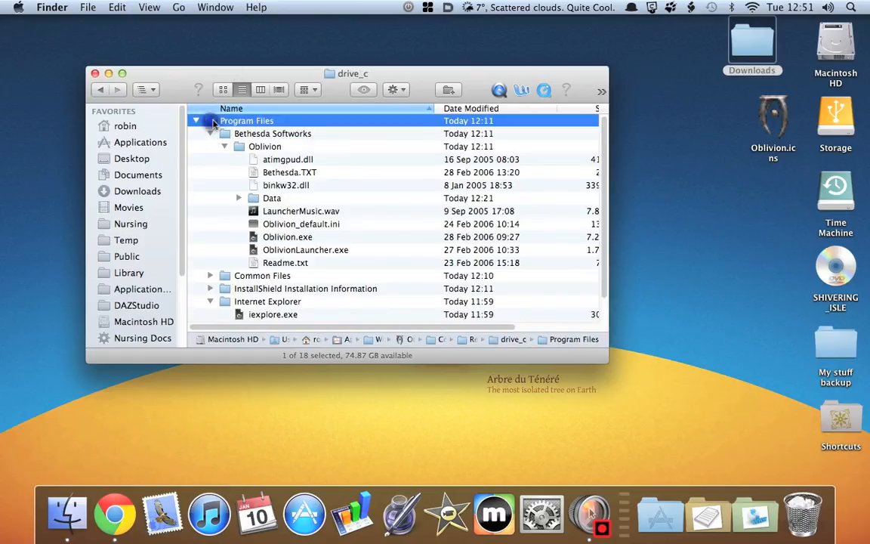
pyautogui.click(253, 136)
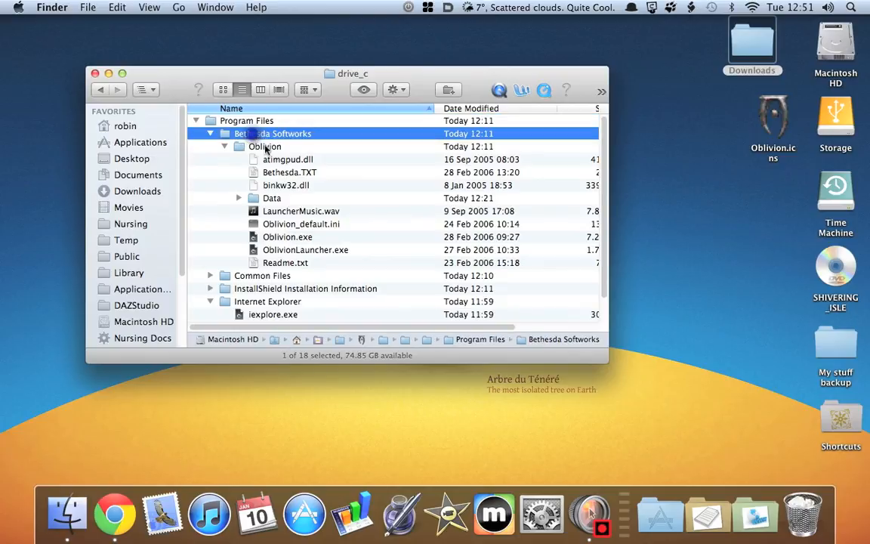
pyautogui.click(236, 149)
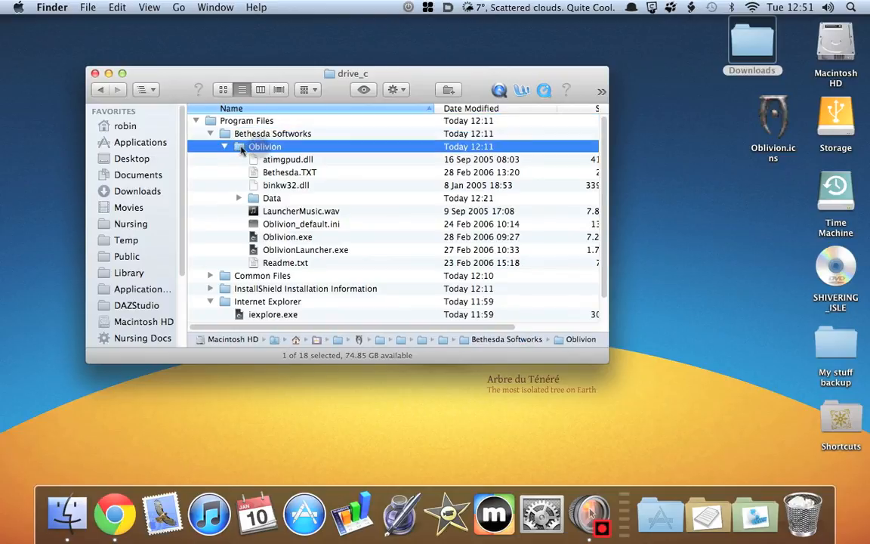
pyautogui.doubleClick(238, 148)
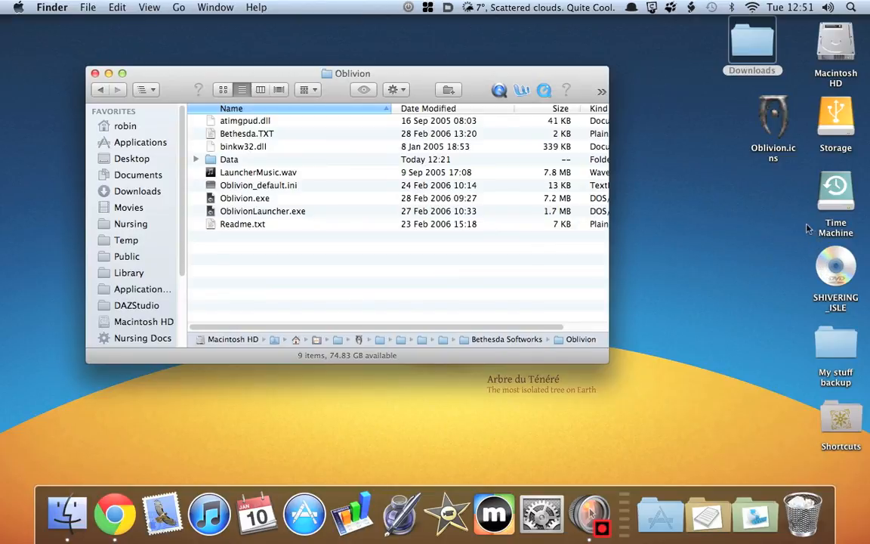
# - Open a second Finder window on the home folder and go into the si folder
pyautogui.rightClick(66, 513)
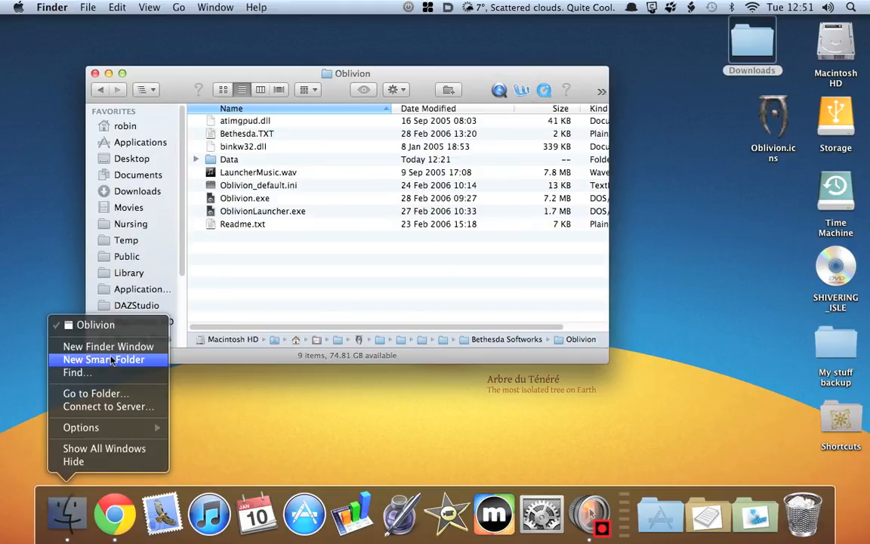
pyautogui.click(99, 312)
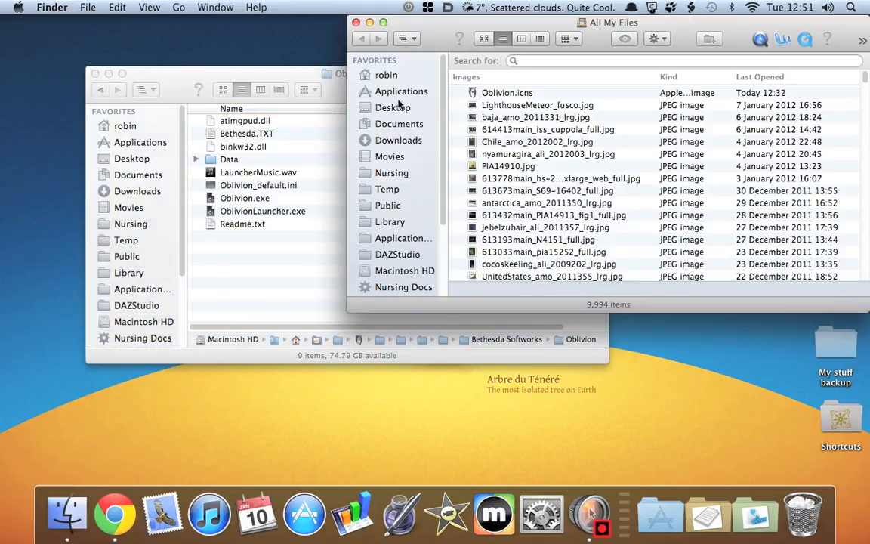
pyautogui.click(370, 76)
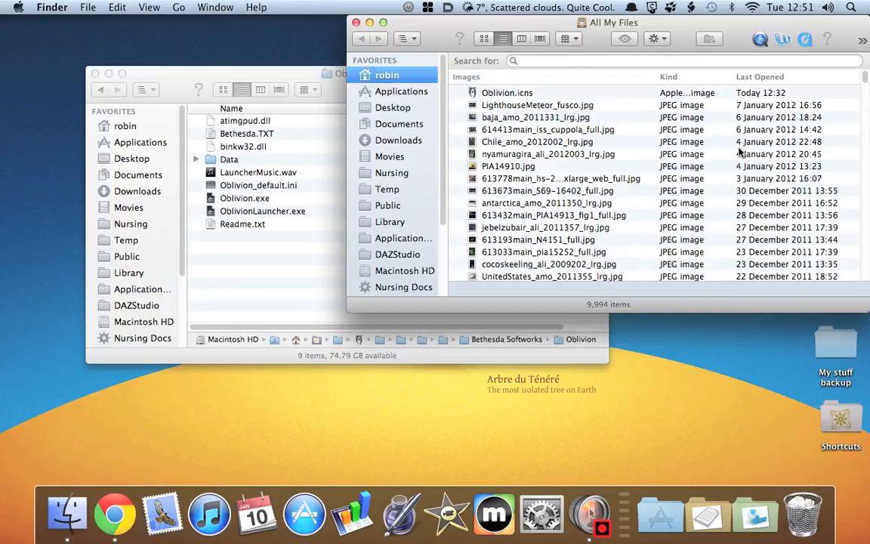
pyautogui.scroll(-2, 563, 121)
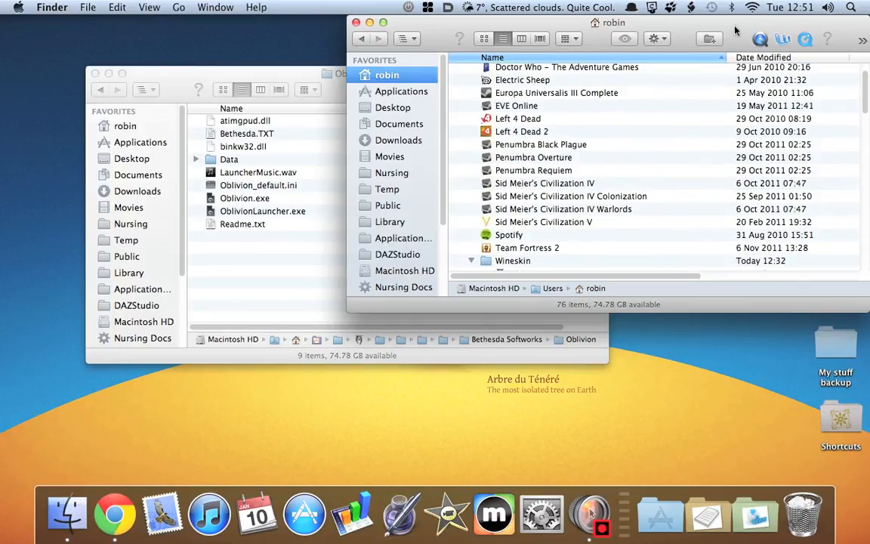
pyautogui.moveTo(735, 28); pyautogui.dragTo(621, 76)
pyautogui.moveTo(755, 140); pyautogui.dragTo(756, 291)
pyautogui.click(363, 239)
pyautogui.doubleClick(363, 239)
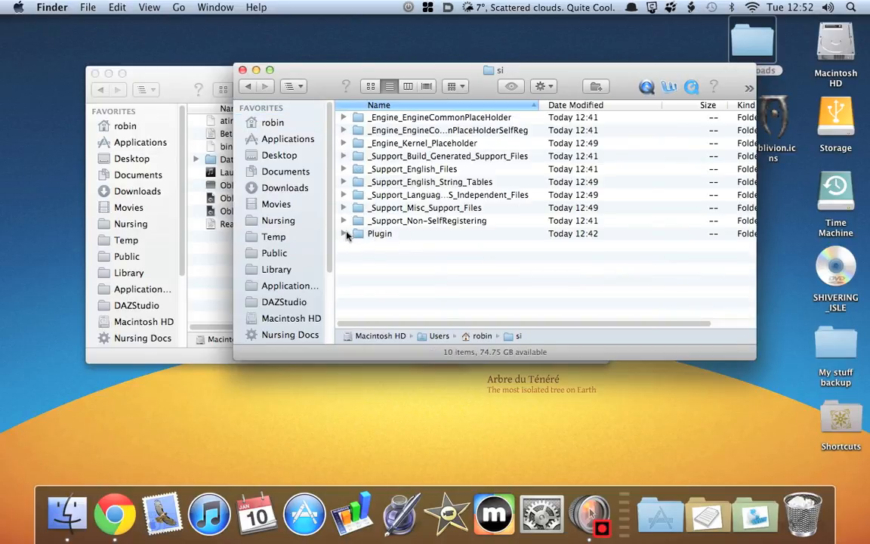
# - Open the extracted Plugin folder and move its window clear of the Oblivion folder's file list
pyautogui.click(344, 234)
pyautogui.click(361, 235)
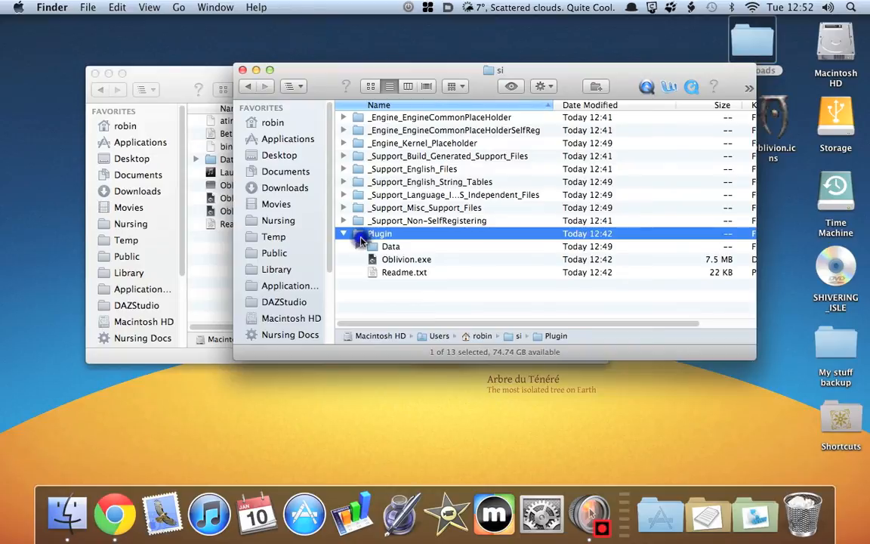
pyautogui.doubleClick(360, 237)
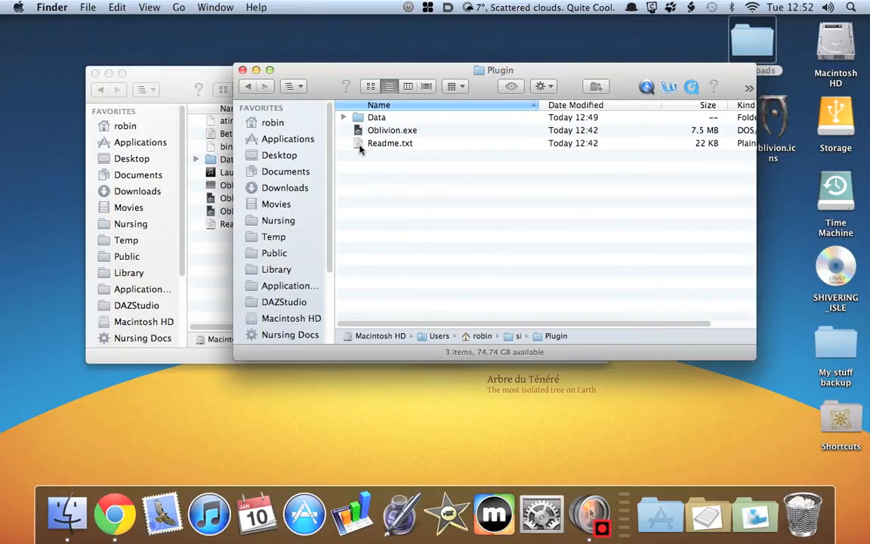
pyautogui.moveTo(393, 82); pyautogui.dragTo(526, 165)
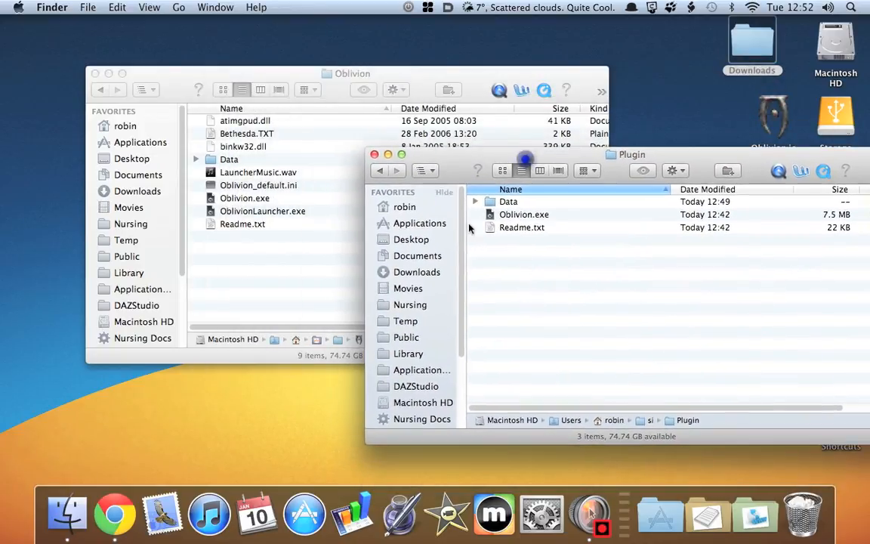
# - Open the Data folder inside the Oblivion folder and the Data folder inside the extracted Plugin folder
pyautogui.click(175, 81)
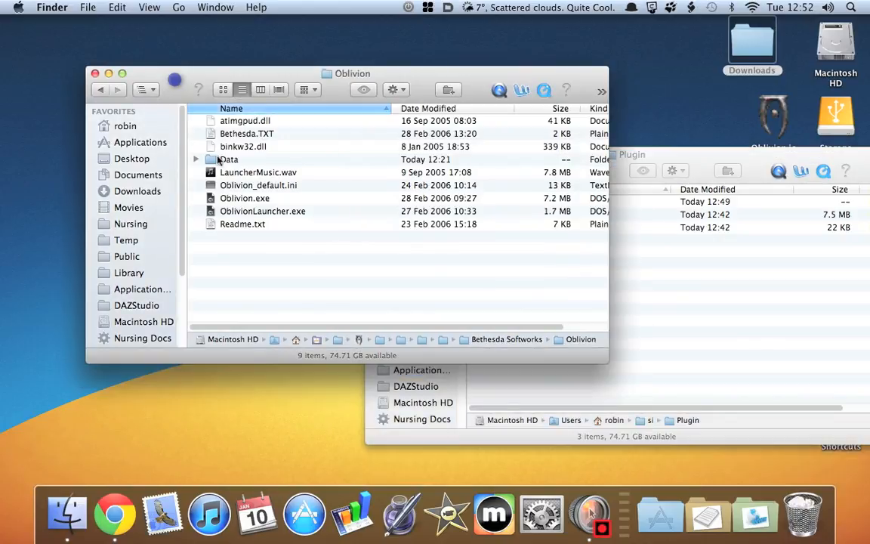
pyautogui.doubleClick(211, 160)
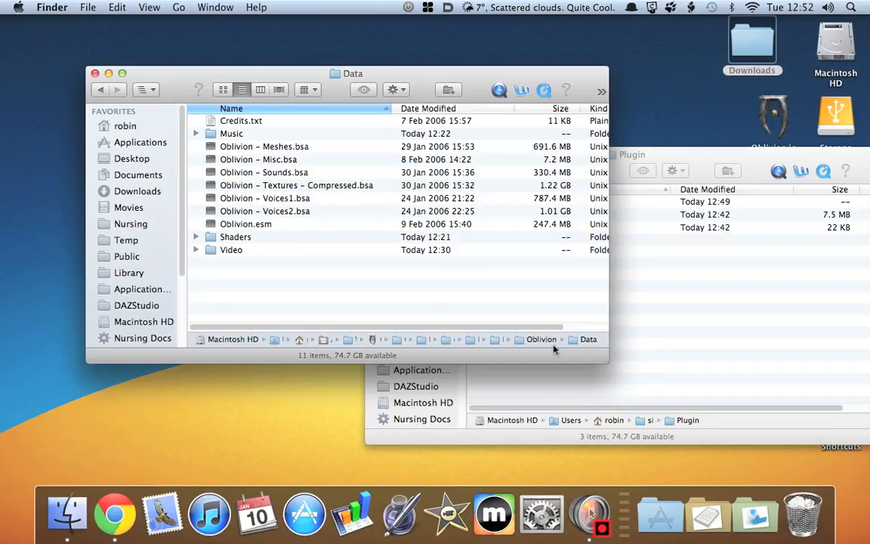
pyautogui.click(720, 156)
pyautogui.click(485, 201)
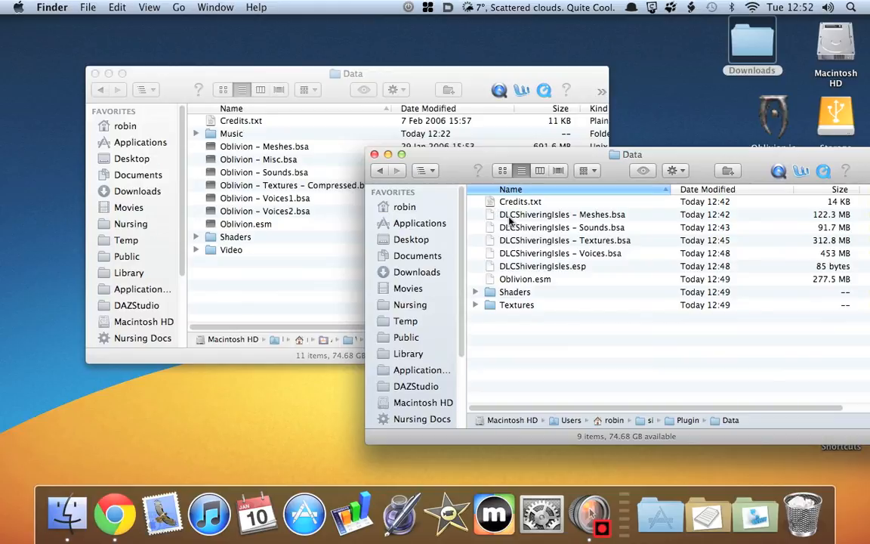
# - Copy the files from DLCShiveringIsles - Meshes.bsa through Oblivion.esm in the extracted Data folder and paste them into Oblivion's Data folder
pyautogui.click(491, 215)
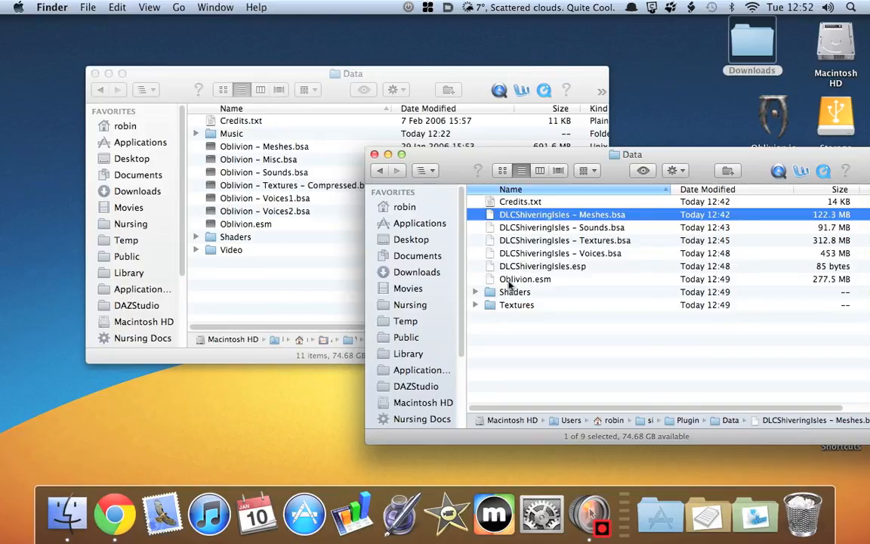
pyautogui.keyDown('shift'); pyautogui.click(506, 280); pyautogui.keyUp('shift')
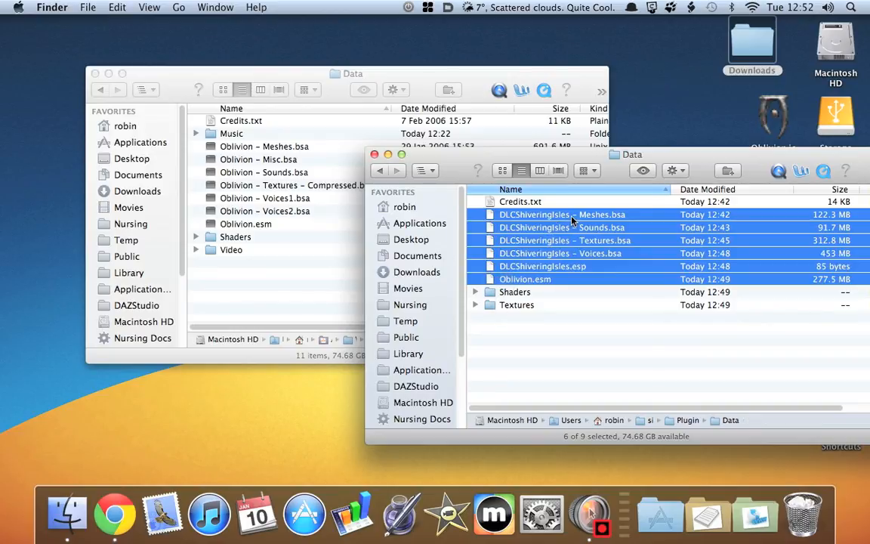
pyautogui.press('super+c')
pyautogui.rightClick(554, 218)
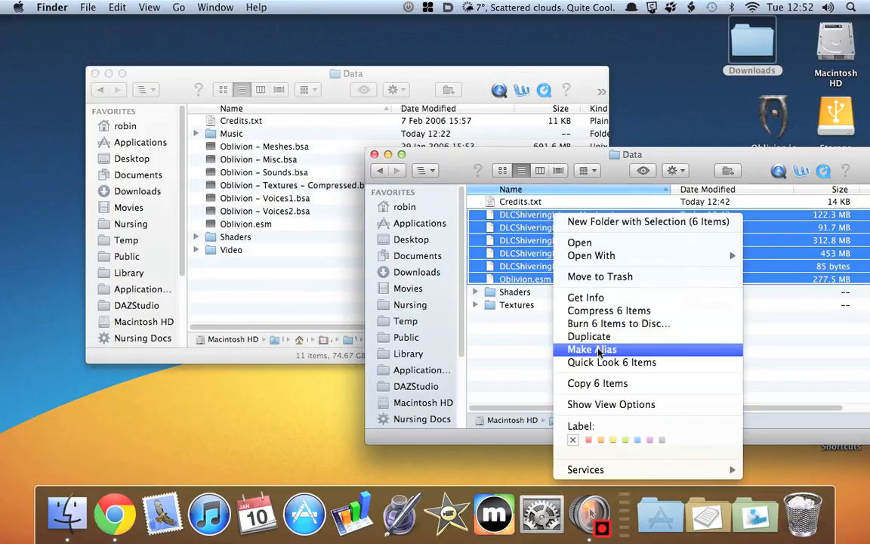
pyautogui.click(574, 383)
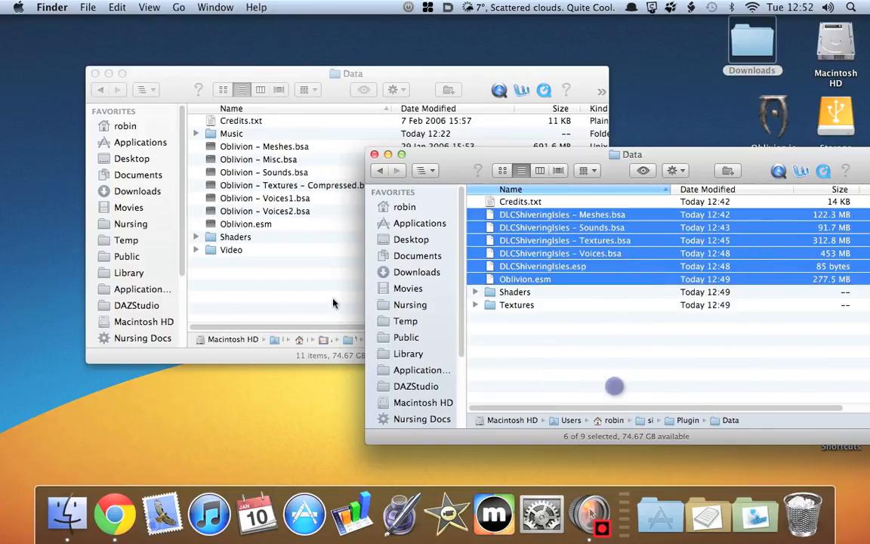
pyautogui.click(282, 294)
pyautogui.rightClick(285, 287)
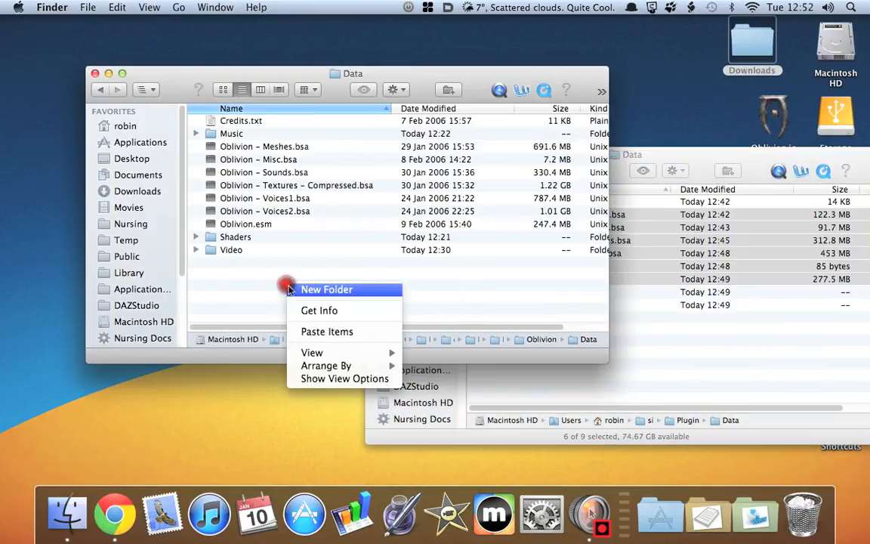
pyautogui.click(309, 333)
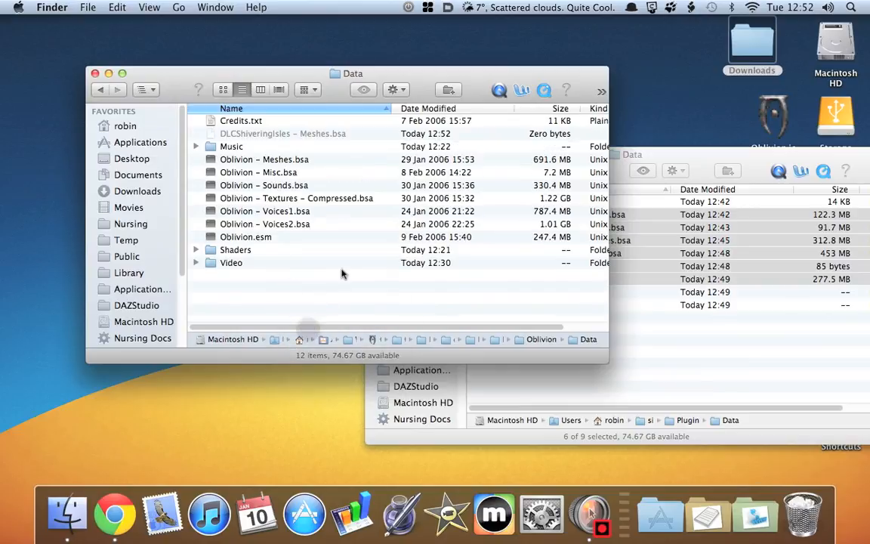
# - Replace the existing Oblivion.esm in Oblivion's Data folder with the expansion's version
pyautogui.moveTo(117, 383); pyautogui.dragTo(315, 242)
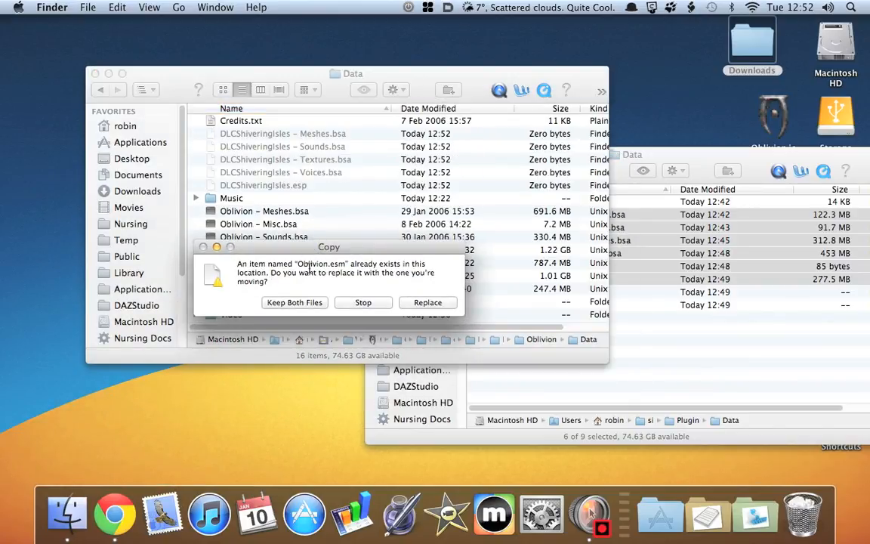
pyautogui.moveTo(296, 265); pyautogui.dragTo(347, 264)
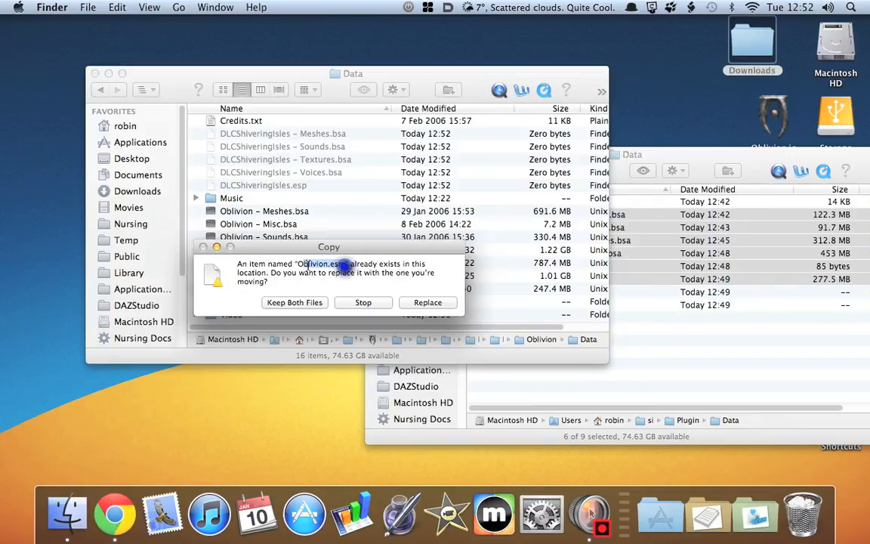
pyautogui.click(439, 305)
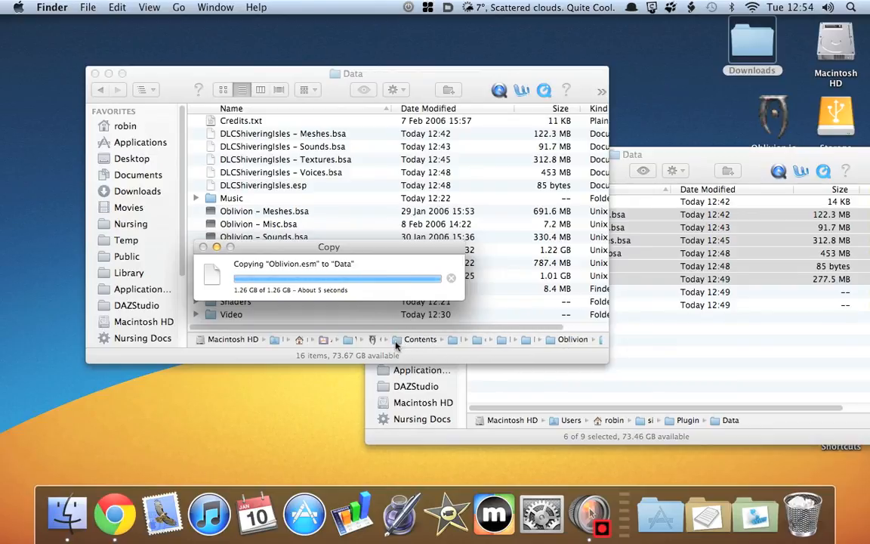
# - Open the Shaders folder in the extracted Data folder and copy all 19 shader package files
pyautogui.click(699, 171)
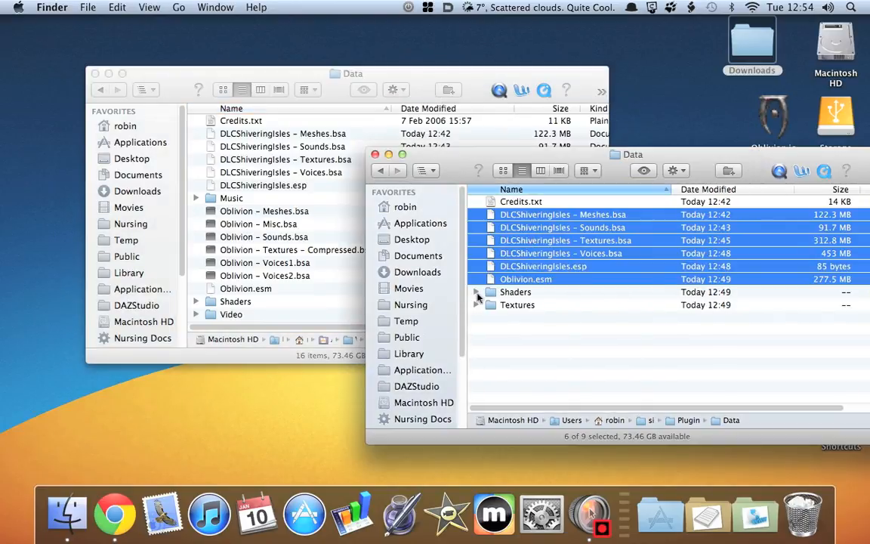
pyautogui.click(476, 293)
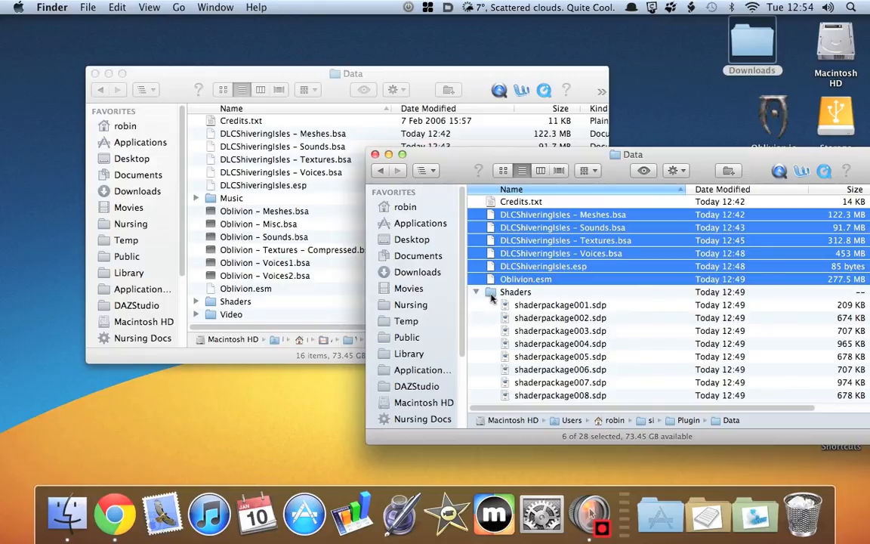
pyautogui.click(491, 295)
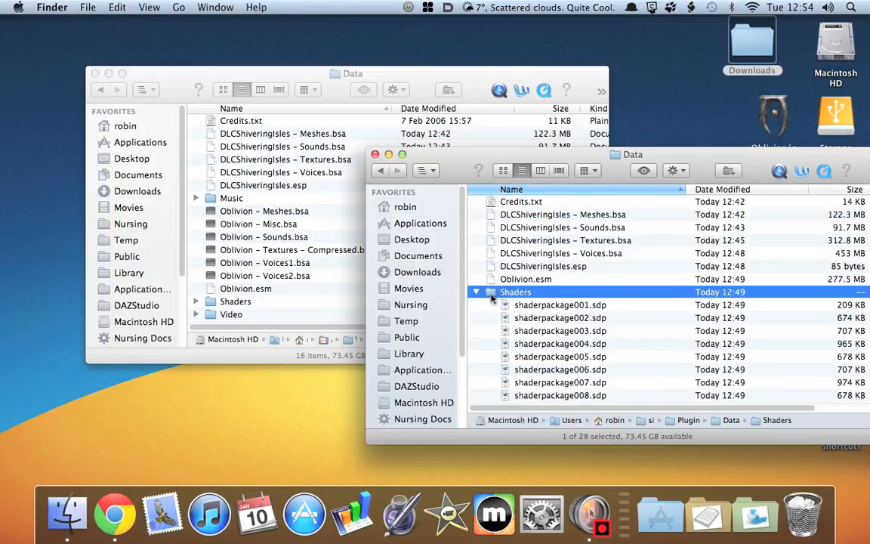
pyautogui.doubleClick(491, 294)
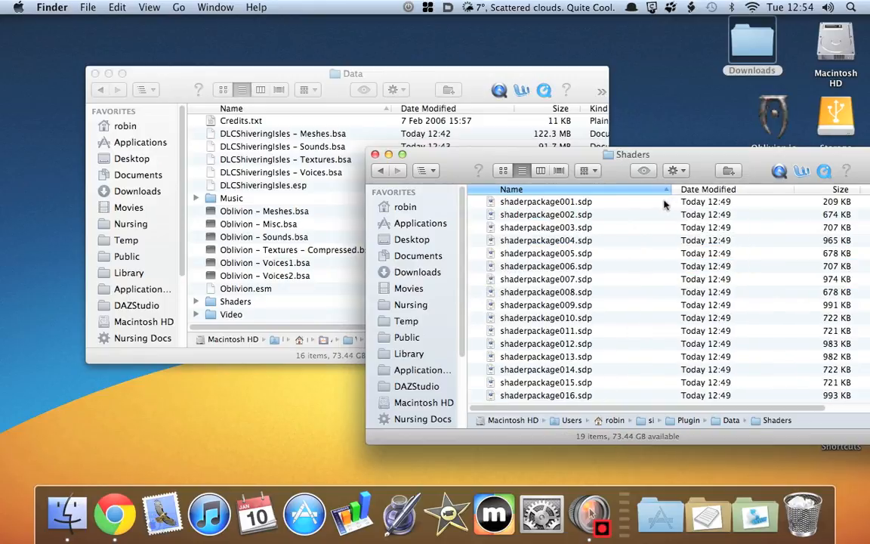
pyautogui.rightClick(636, 226)
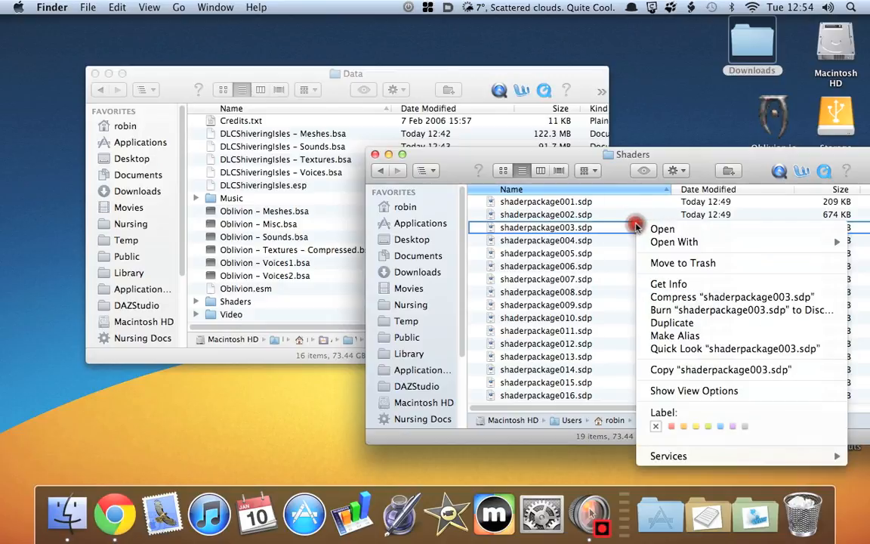
pyautogui.press('Escape')
pyautogui.press('super+a')
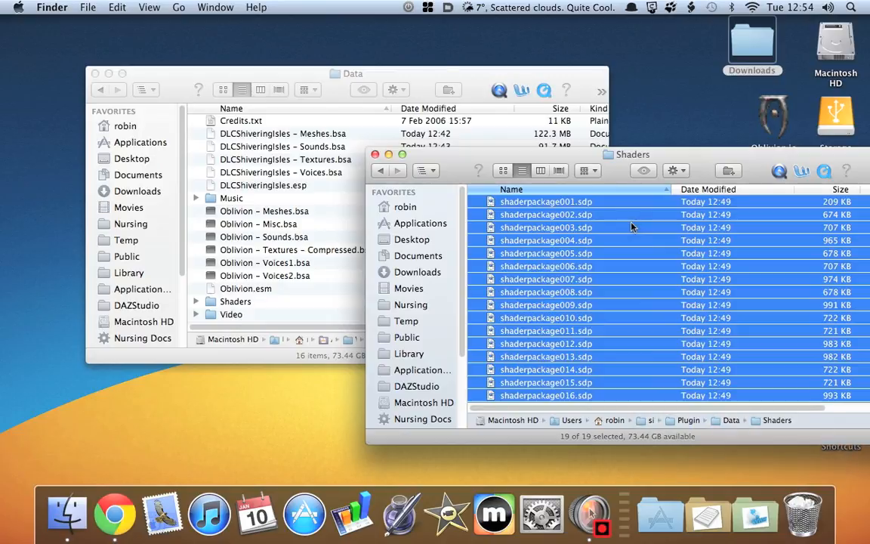
pyautogui.rightClick(633, 223)
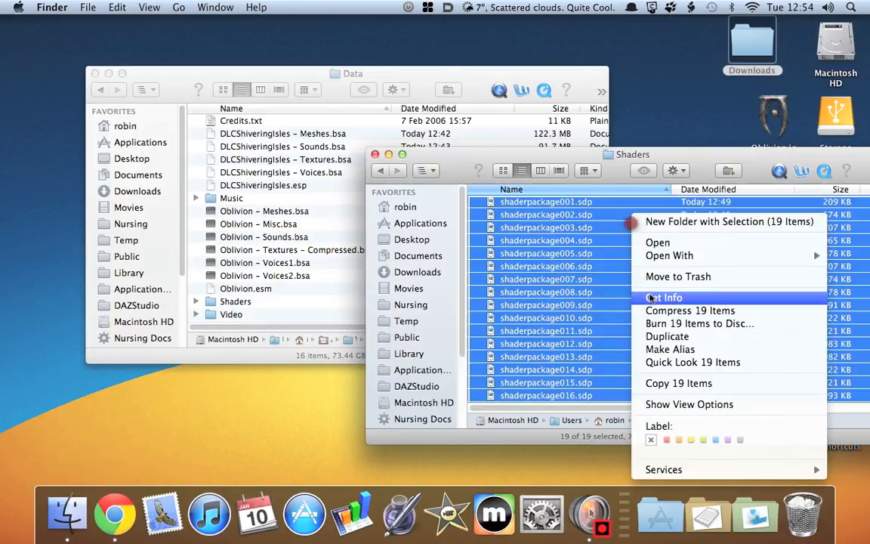
pyautogui.click(672, 383)
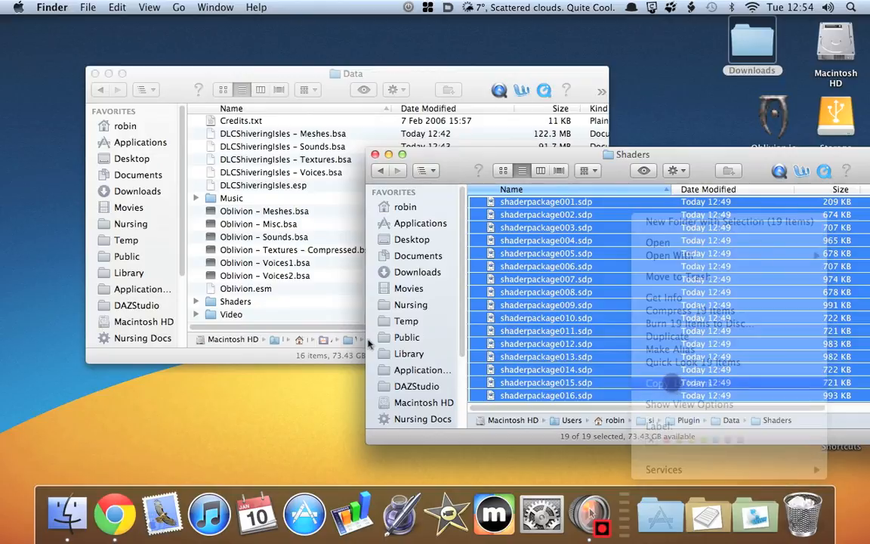
# - Open the Shaders folder in Oblivion's Data folder and paste the copied shader packages, replacing all existing files
pyautogui.click(210, 301)
pyautogui.doubleClick(210, 301)
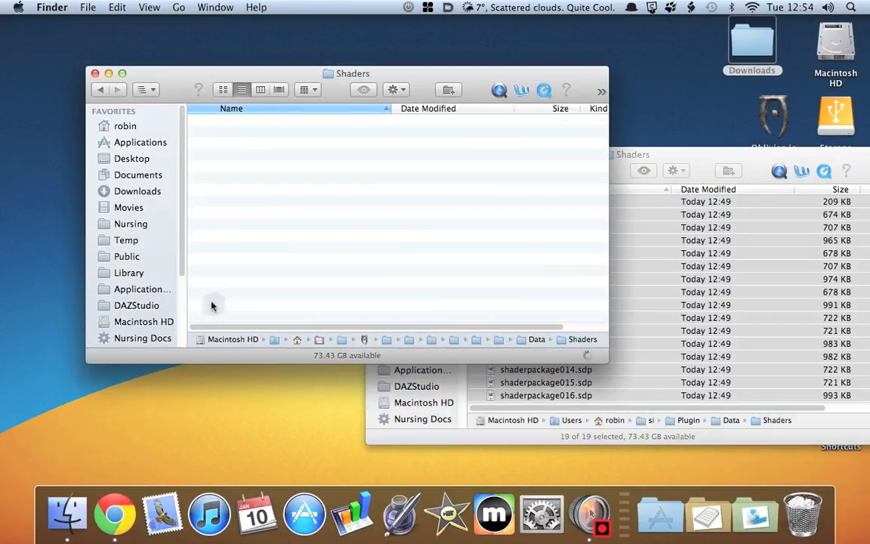
pyautogui.click(213, 305)
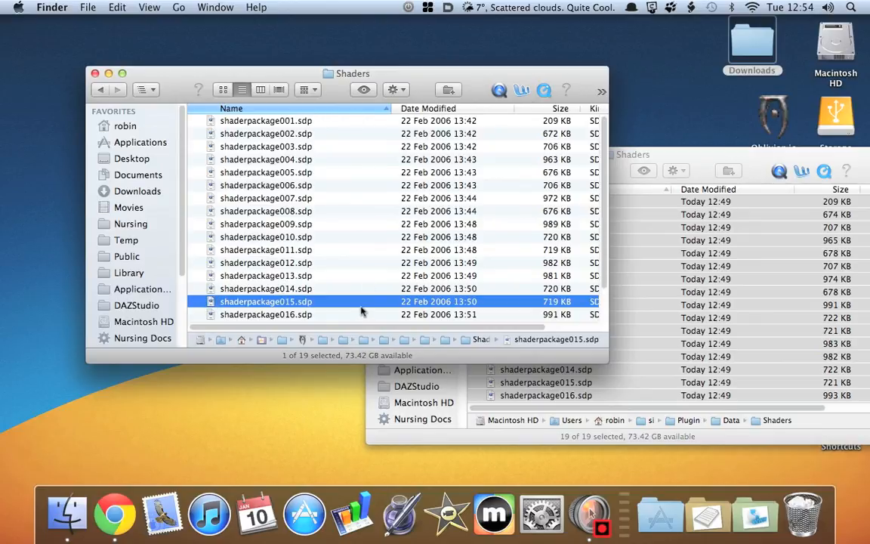
pyautogui.rightClick(355, 146)
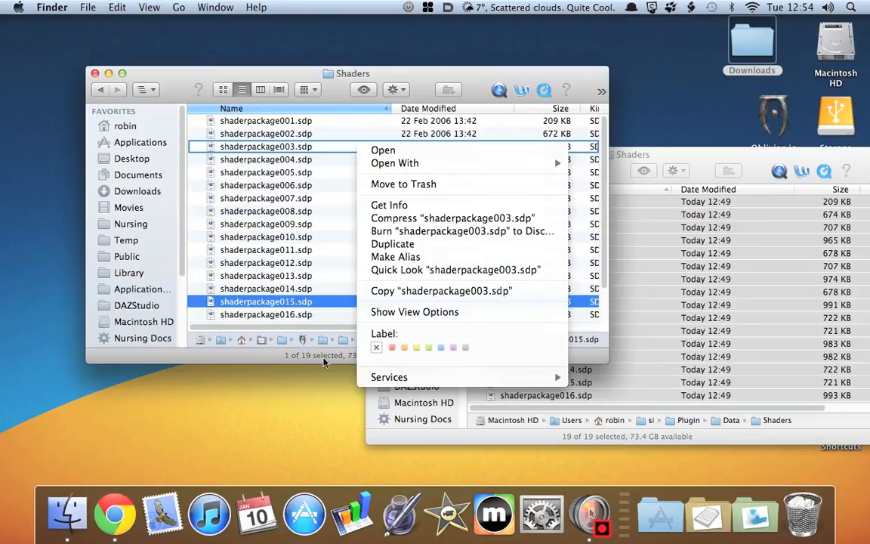
pyautogui.click(290, 321)
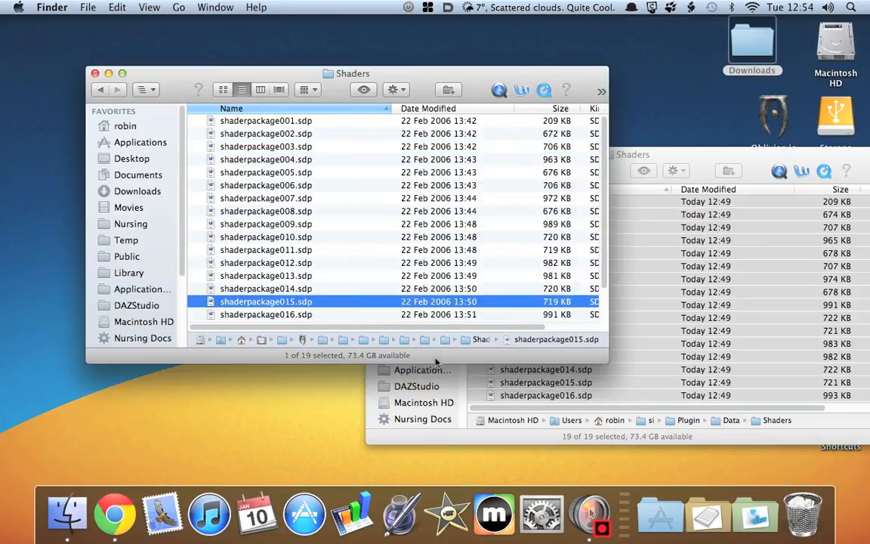
pyautogui.rightClick(395, 275)
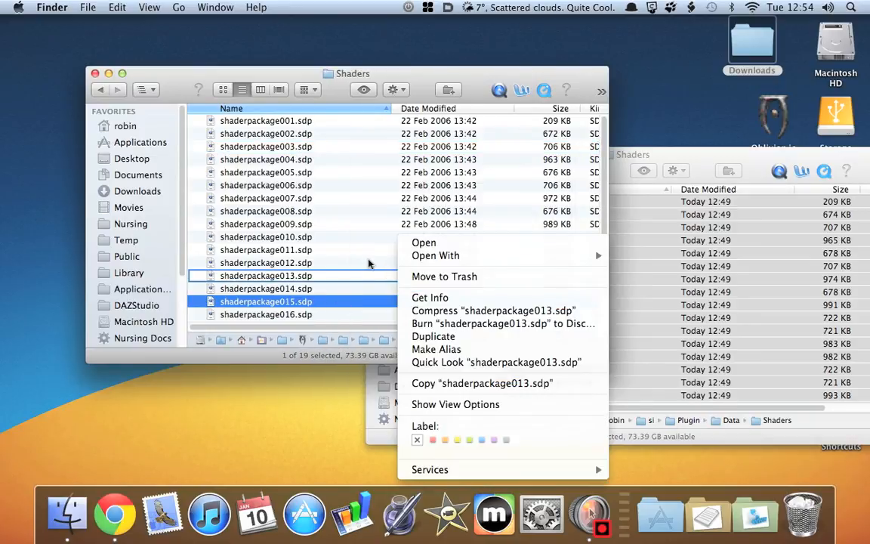
pyautogui.click(368, 263)
pyautogui.press('super+c')
pyautogui.press('super+alt+v')
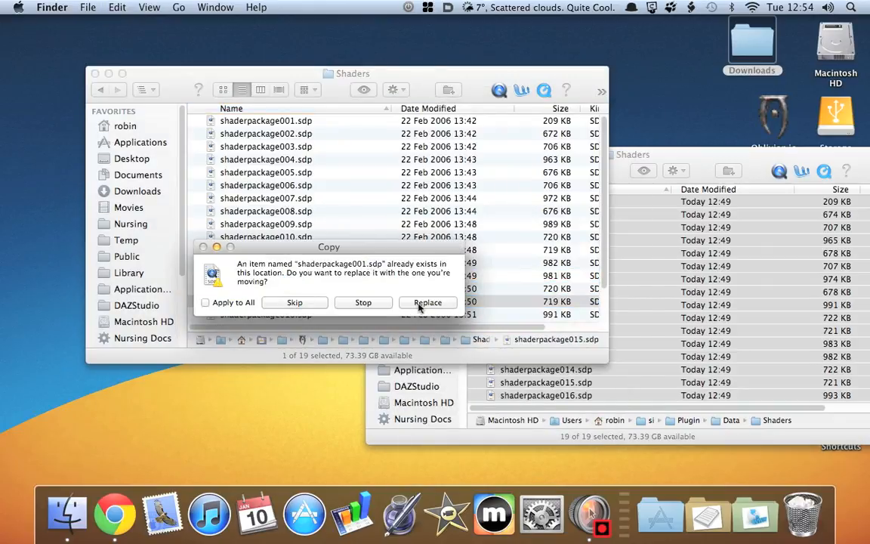
pyautogui.click(205, 302)
pyautogui.click(427, 302)
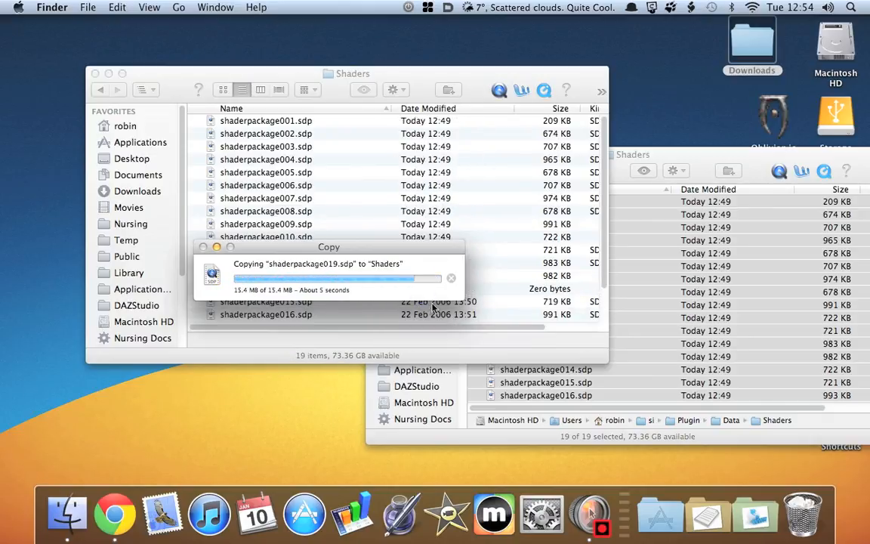
# - Return both Finder windows to their Data folders and copy the extracted Textures folder
pyautogui.click(100, 90)
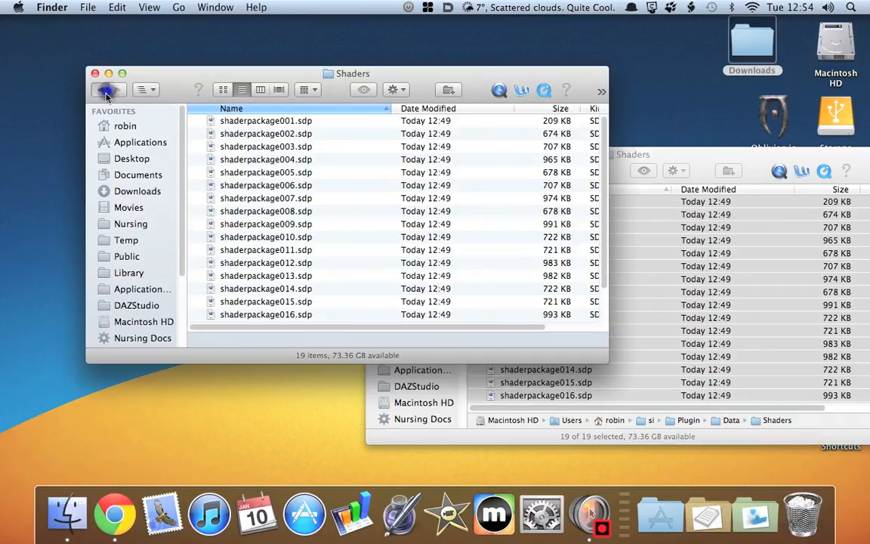
pyautogui.click(627, 154)
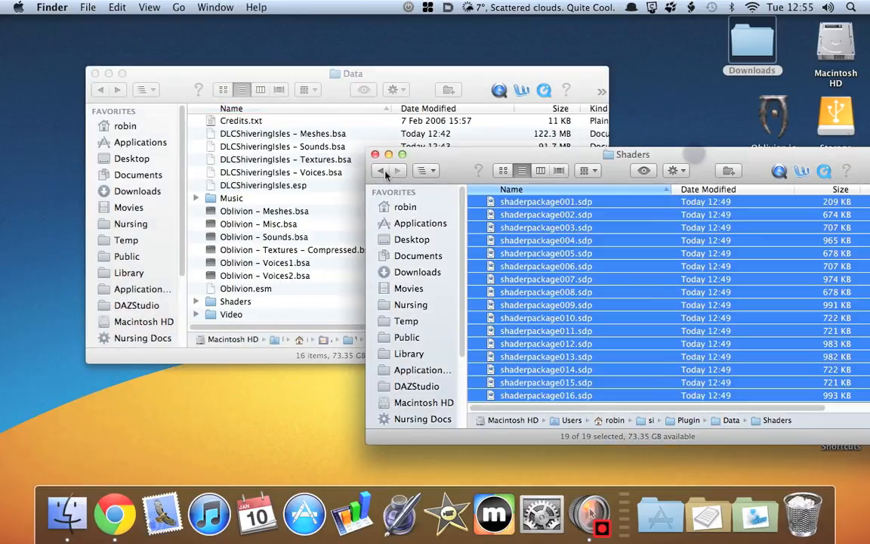
pyautogui.click(384, 170)
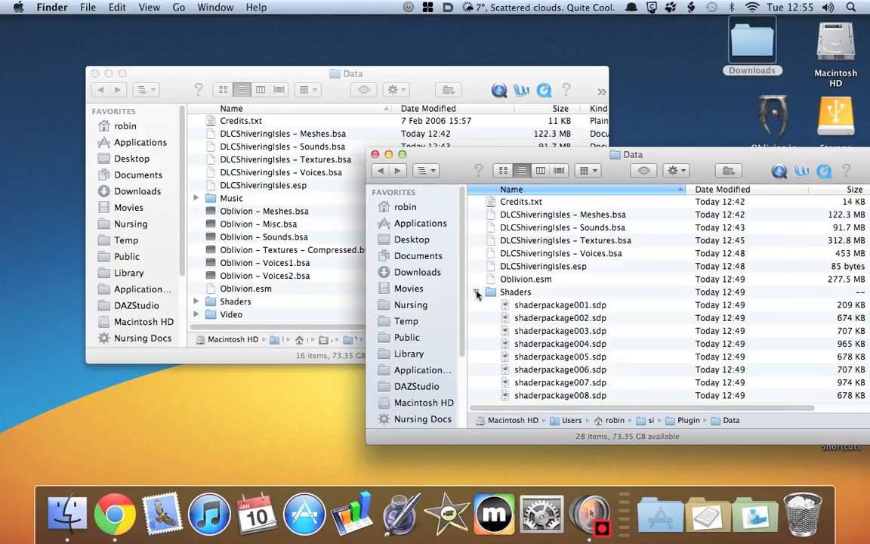
pyautogui.click(478, 293)
pyautogui.click(490, 307)
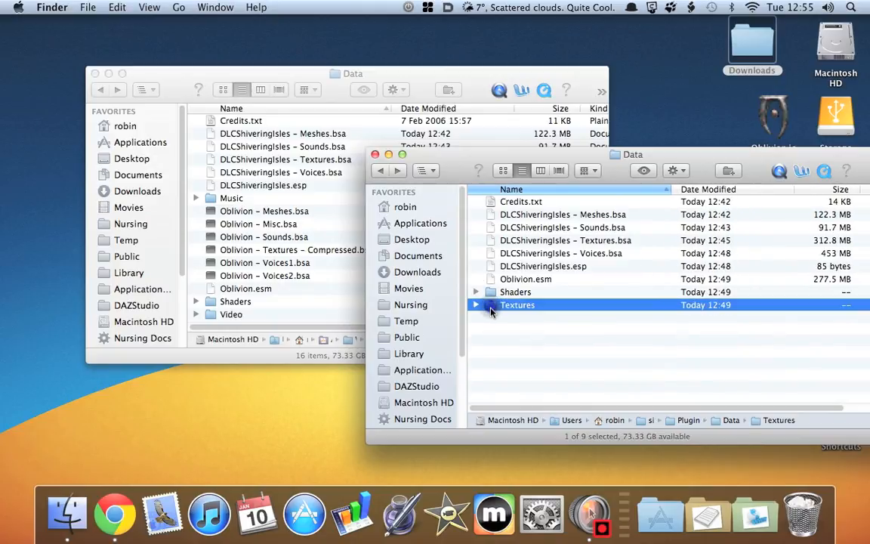
pyautogui.click(476, 305)
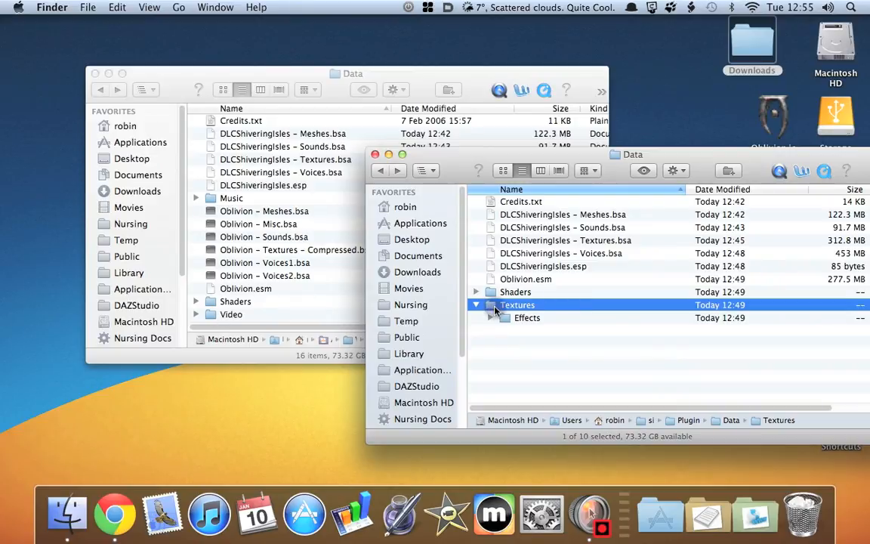
pyautogui.rightClick(496, 310)
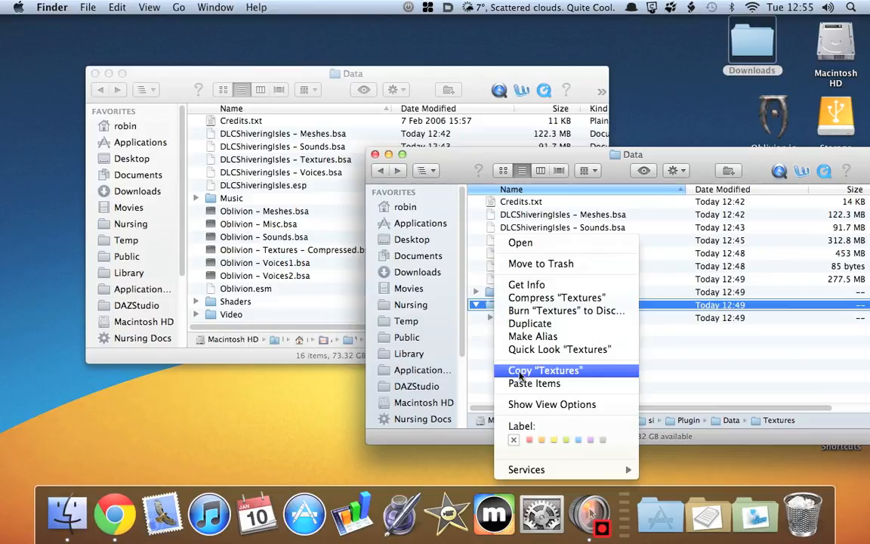
pyautogui.click(520, 372)
# - Paste the copied Textures folder into Oblivion's Data folder and check the folder list for it
pyautogui.click(287, 357)
pyautogui.rightClick(306, 312)
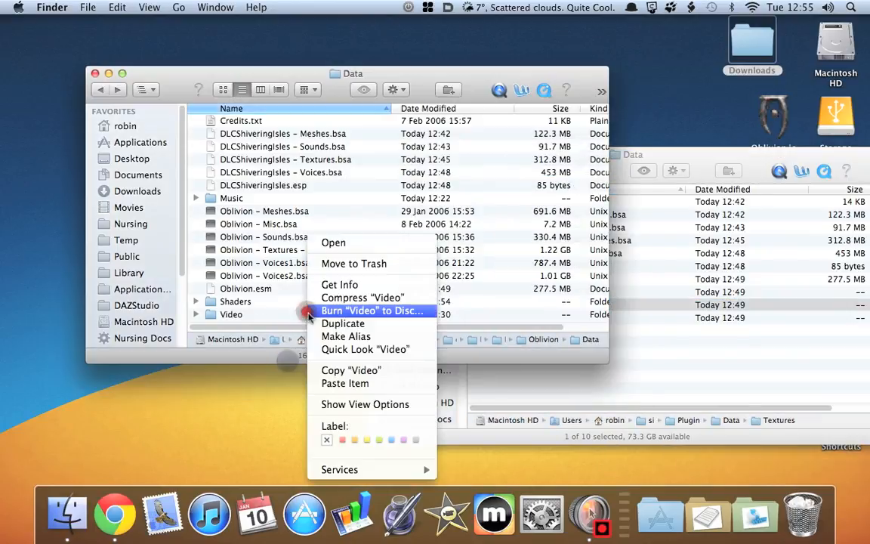
pyautogui.click(338, 384)
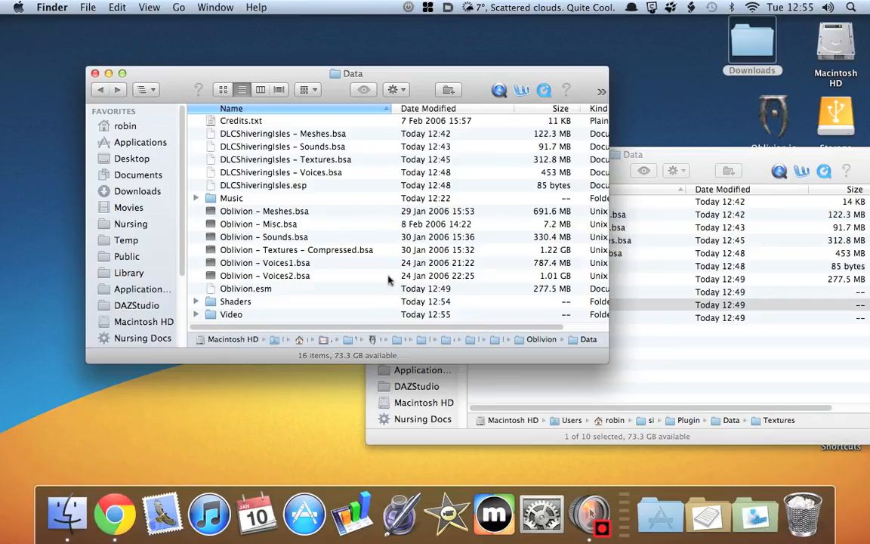
pyautogui.click(355, 328)
pyautogui.moveTo(181, 252); pyautogui.dragTo(193, 301)
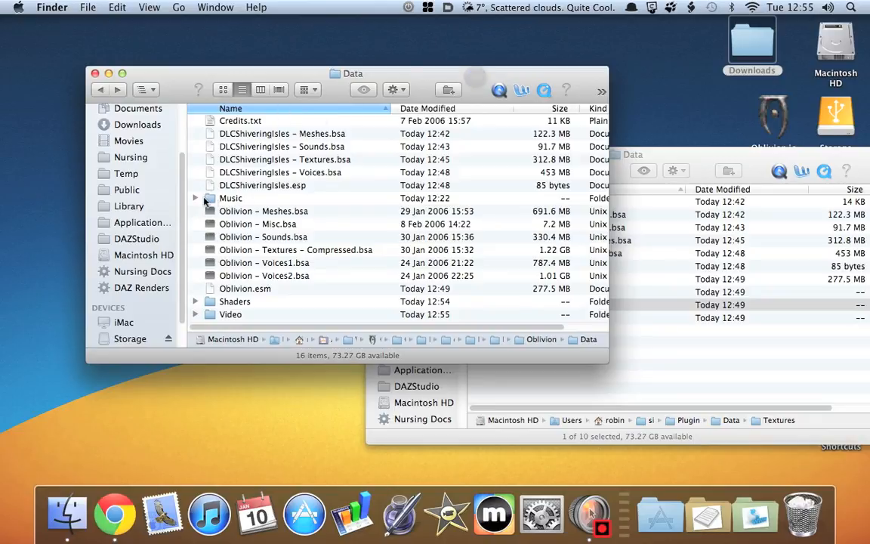
pyautogui.click(195, 302)
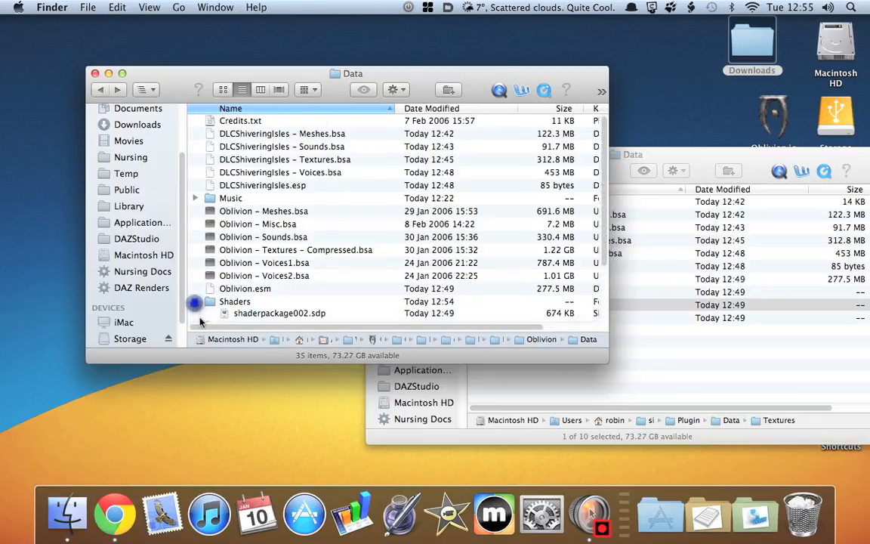
pyautogui.scroll(-3, 220, 257)
pyautogui.click(195, 224)
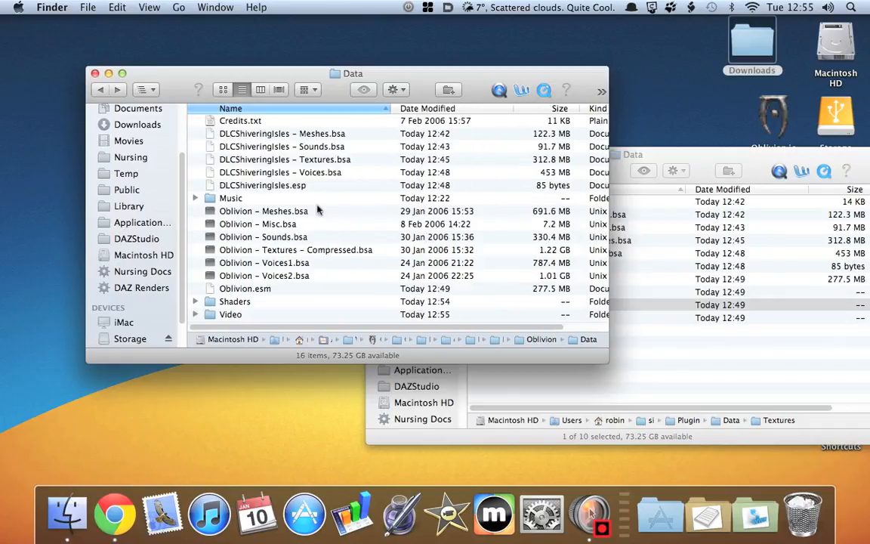
pyautogui.click(716, 152)
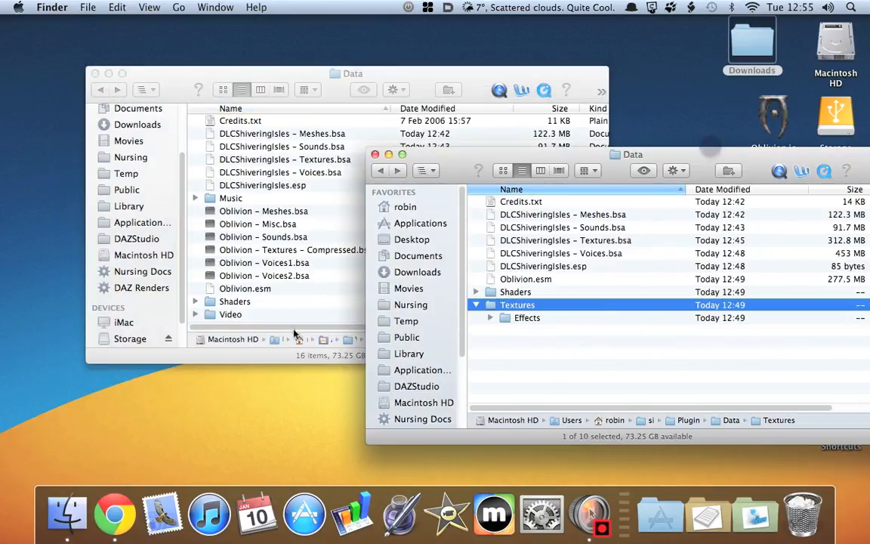
pyautogui.click(251, 361)
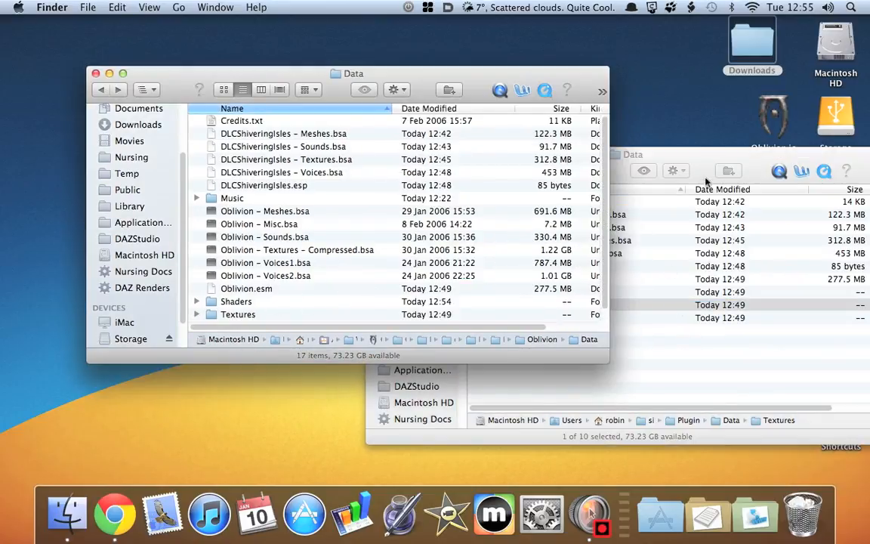
# - Go back to the extracted Plugin folder in one Finder window and to the game's Oblivion folder in the other
pyautogui.click(636, 162)
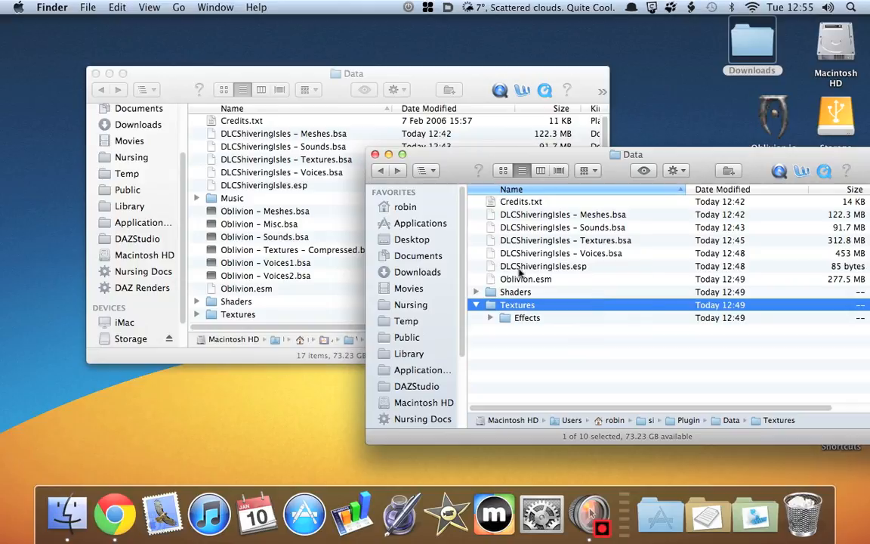
pyautogui.click(380, 171)
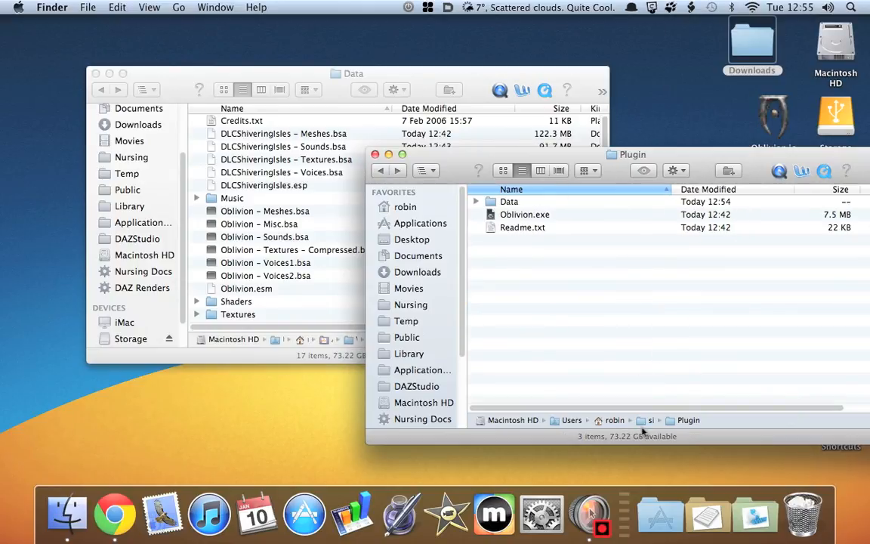
pyautogui.click(495, 216)
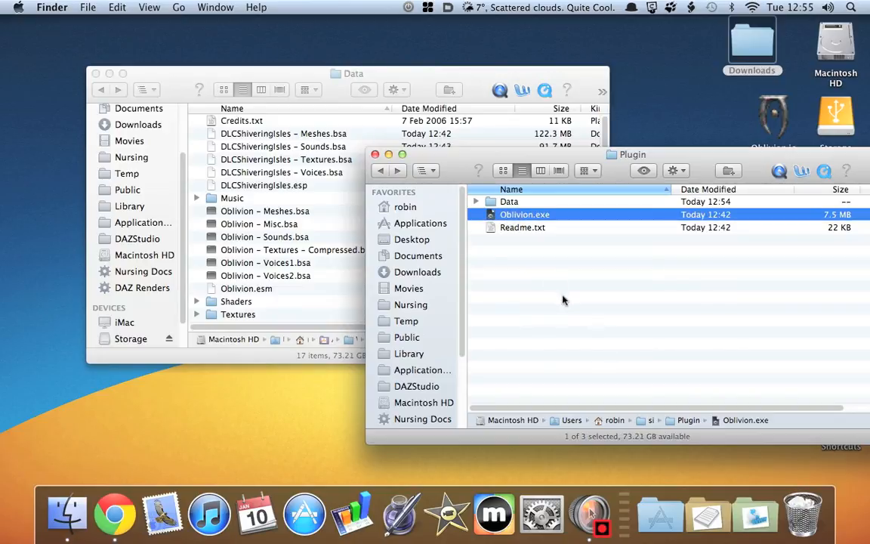
pyautogui.click(181, 77)
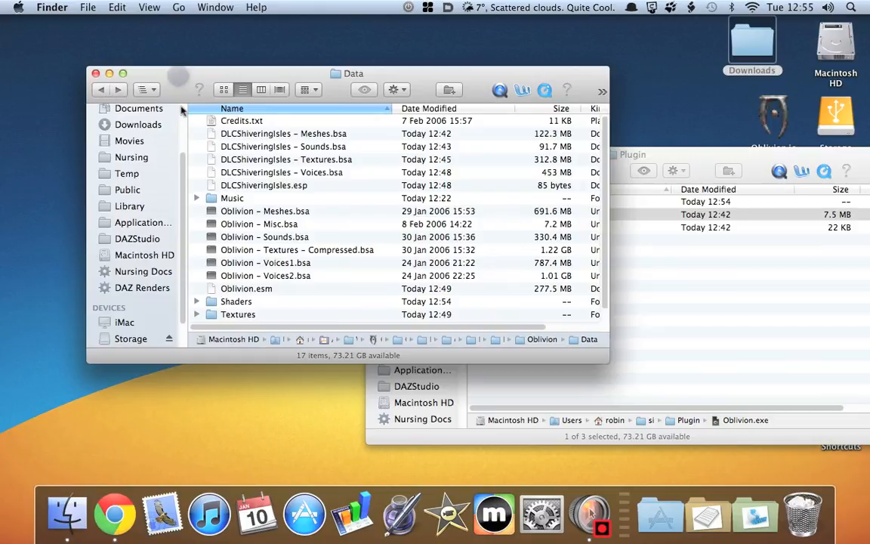
pyautogui.click(100, 89)
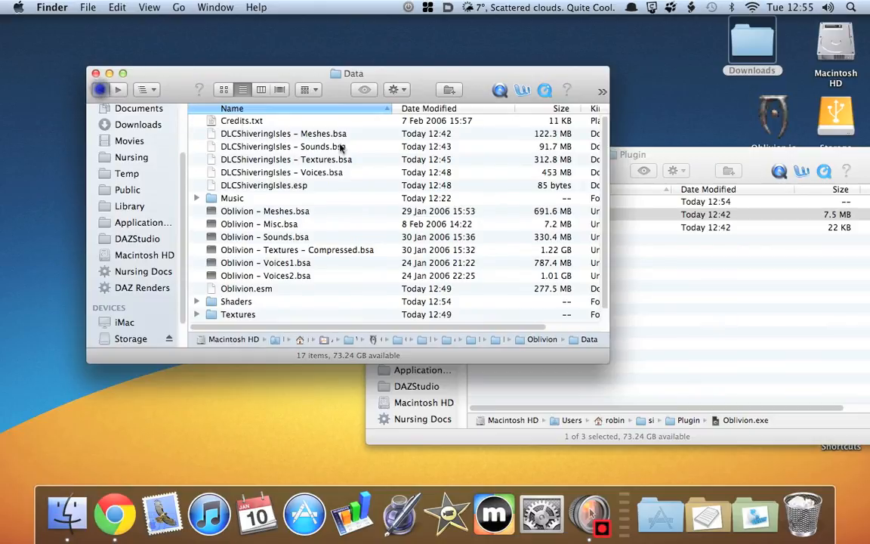
pyautogui.click(344, 77)
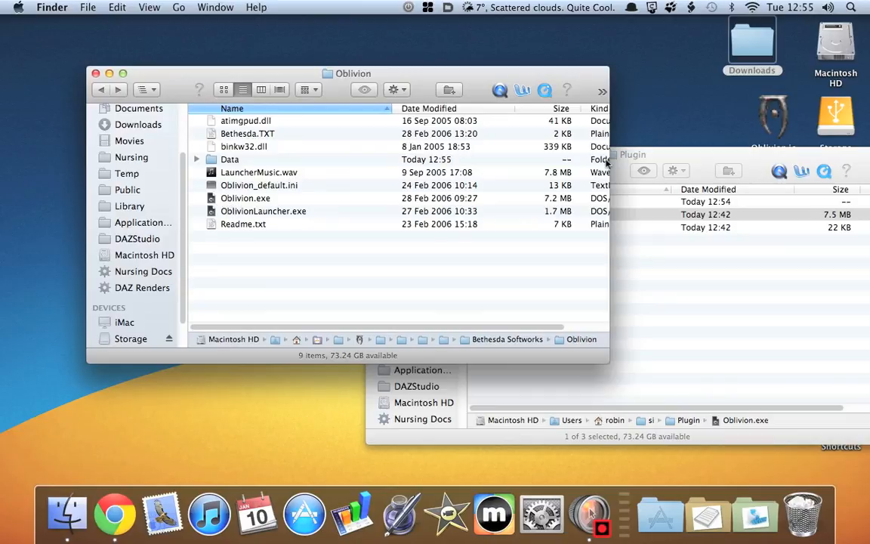
# - Copy Oblivion.exe from the extracted Plugin folder into the game's Oblivion folder, replacing the older file
pyautogui.click(642, 155)
pyautogui.click(542, 217)
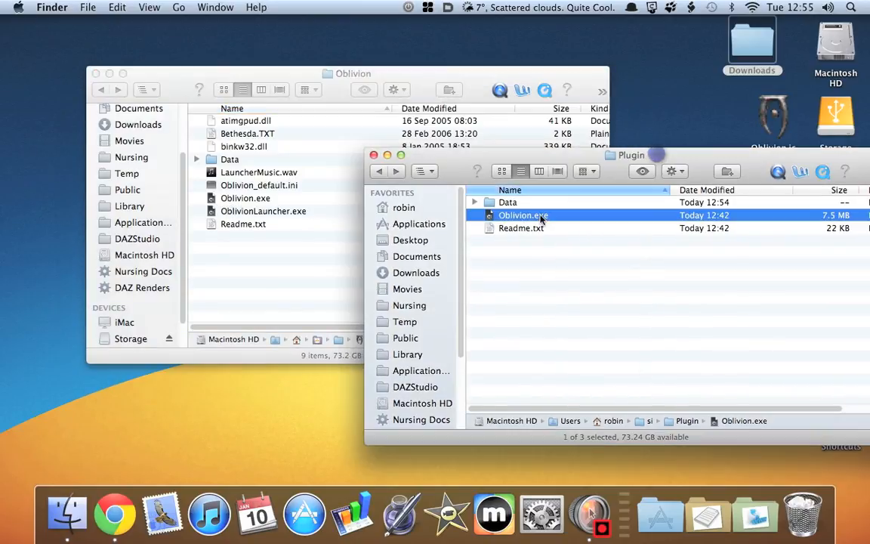
pyautogui.rightClick(542, 218)
pyautogui.click(565, 363)
pyautogui.click(283, 283)
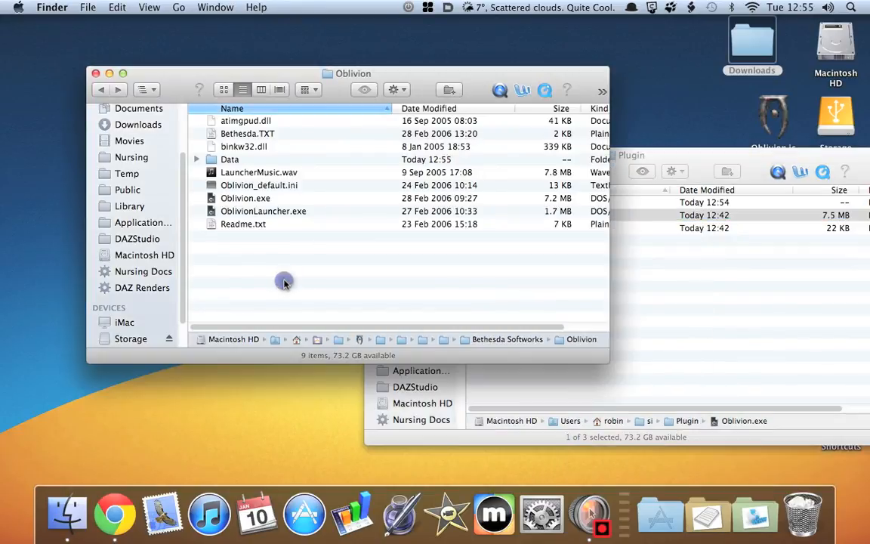
pyautogui.rightClick(293, 285)
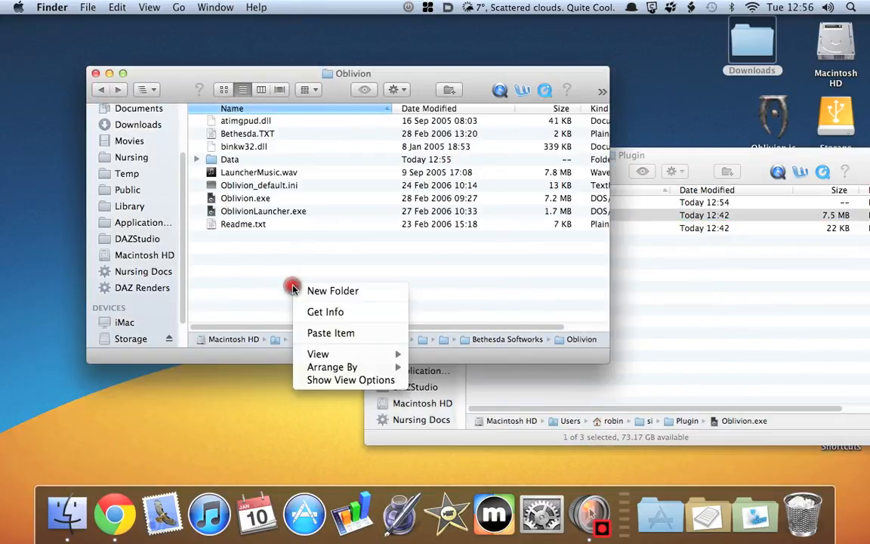
pyautogui.click(316, 338)
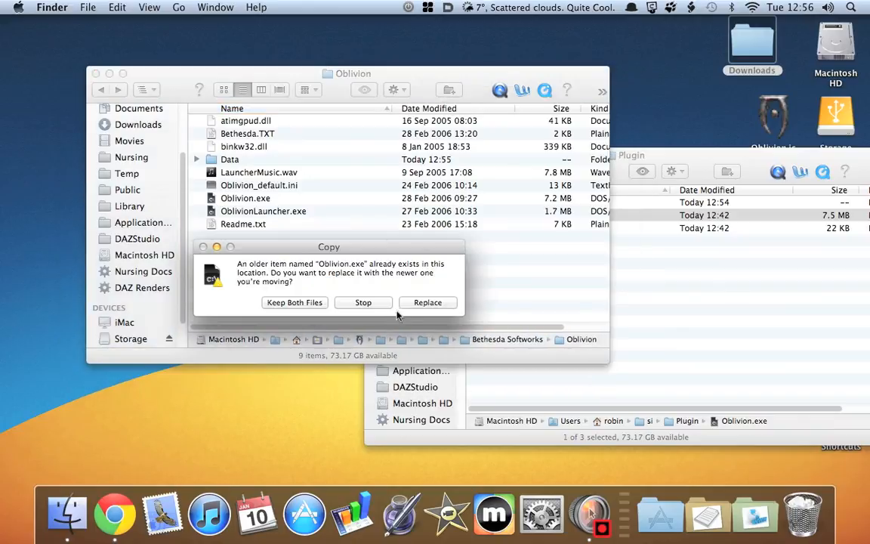
pyautogui.click(427, 303)
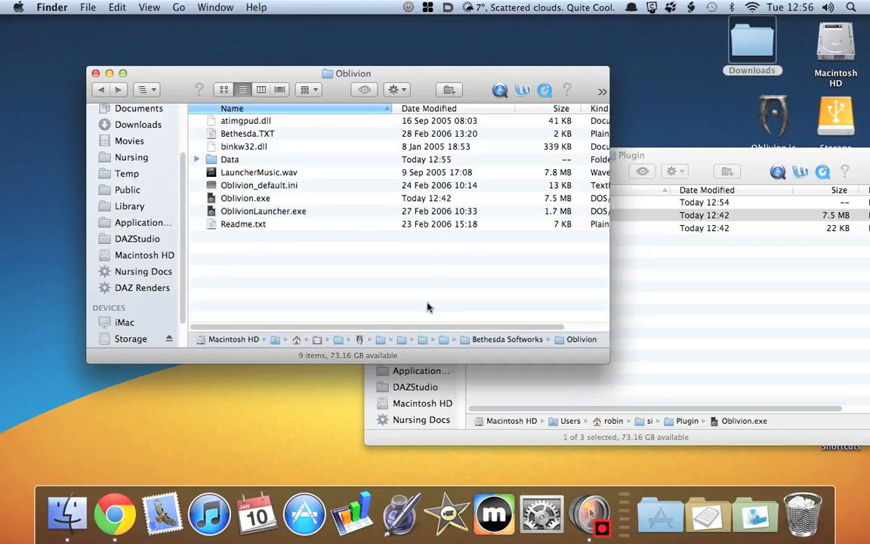
# - Return to the OblivionHowTo wrapper's top folder and launch OblivionLauncher
pyautogui.click(102, 90)
pyautogui.click(102, 90)
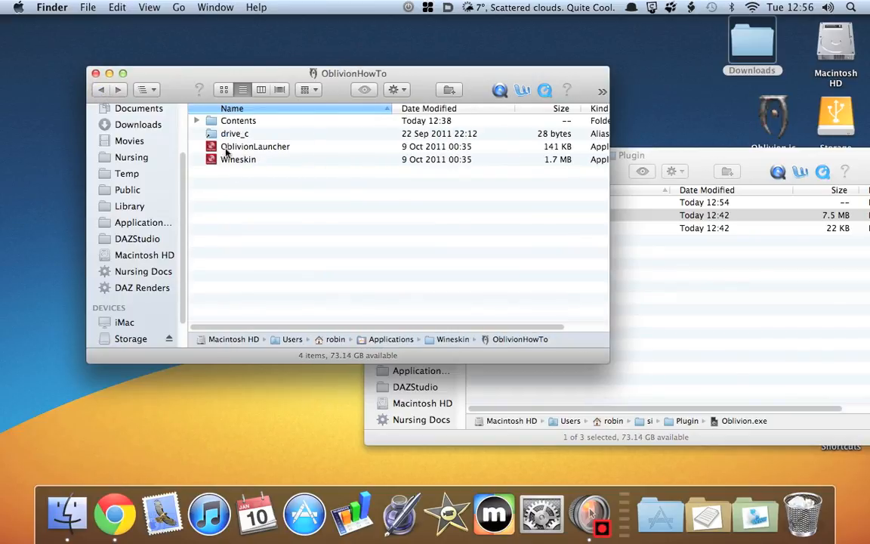
pyautogui.click(238, 146)
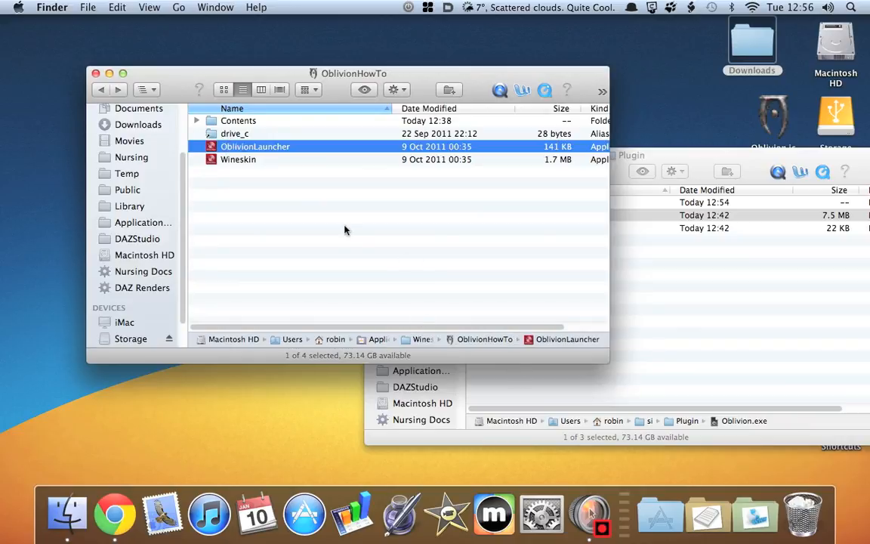
pyautogui.doubleClick(213, 150)
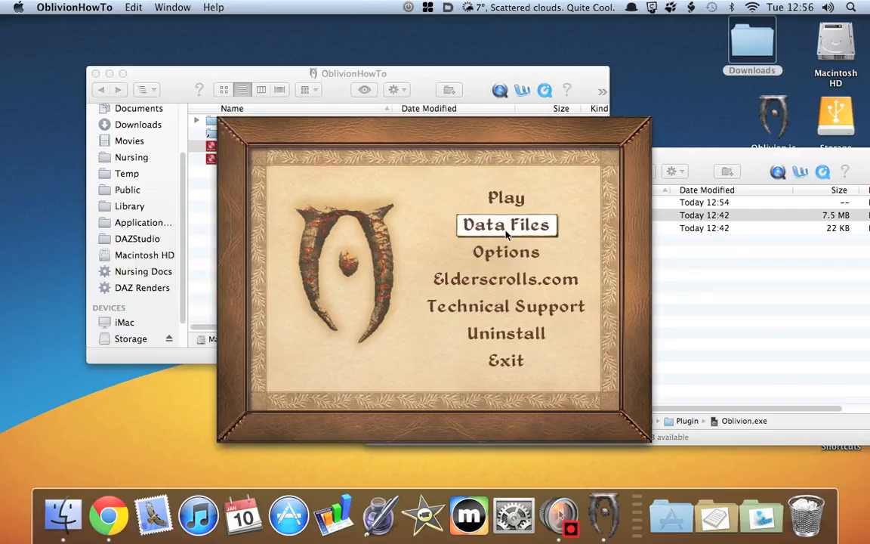
# - Enable DLCShiveringIsles.esp in the launcher's Data Files, closing the program error dialog, and exit the launcher
pyautogui.click(507, 230)
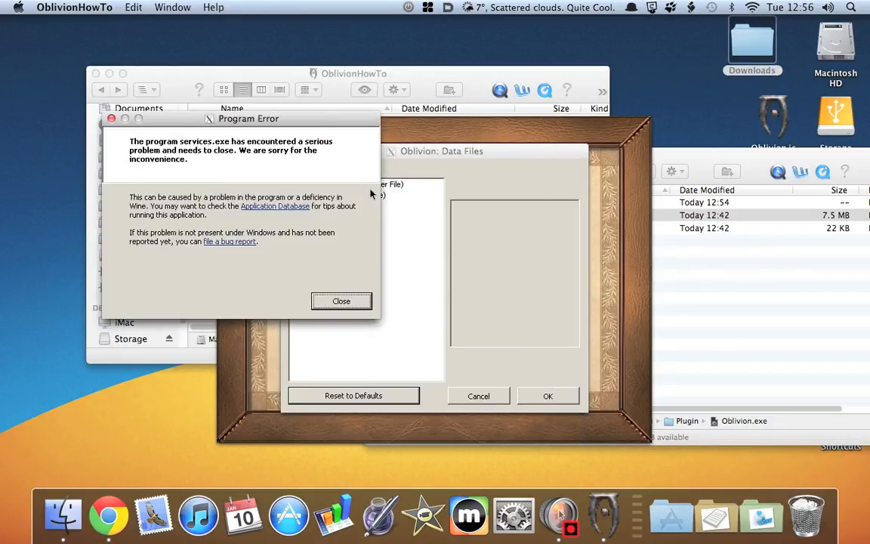
pyautogui.click(352, 305)
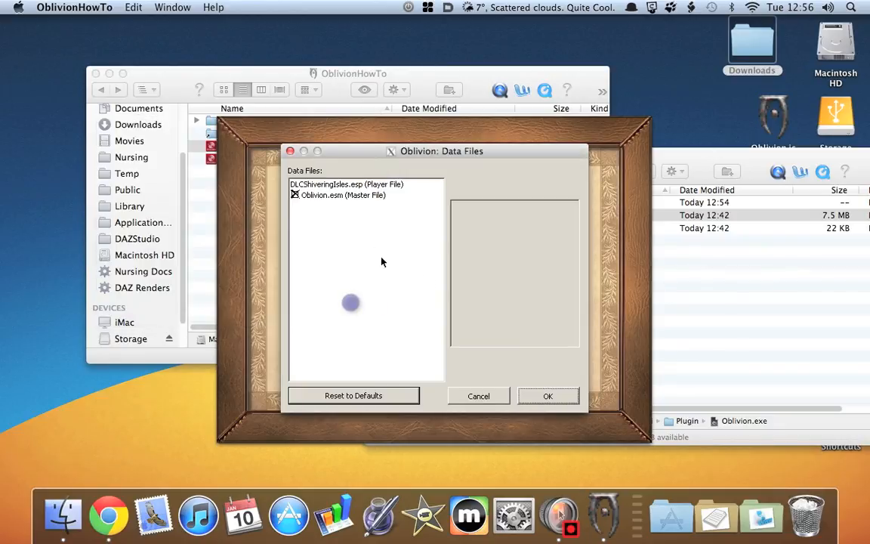
pyautogui.click(341, 186)
pyautogui.click(294, 184)
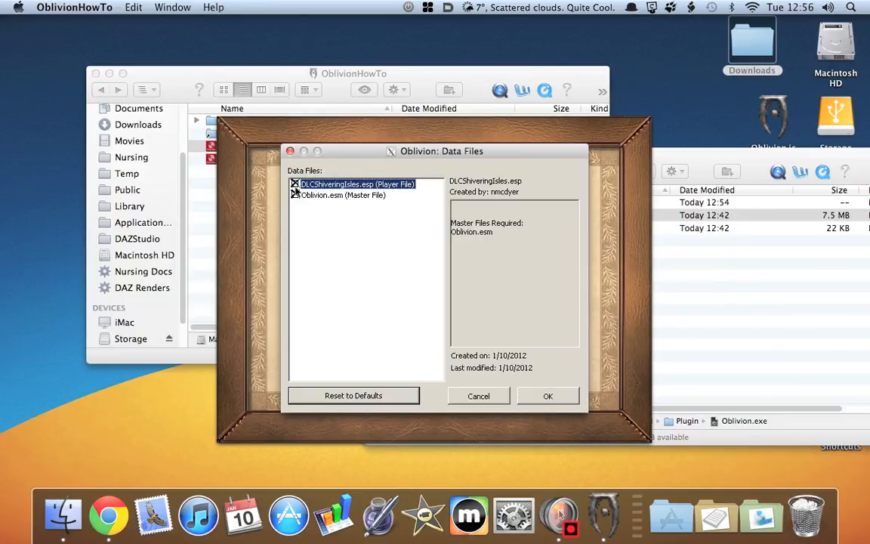
pyautogui.click(549, 395)
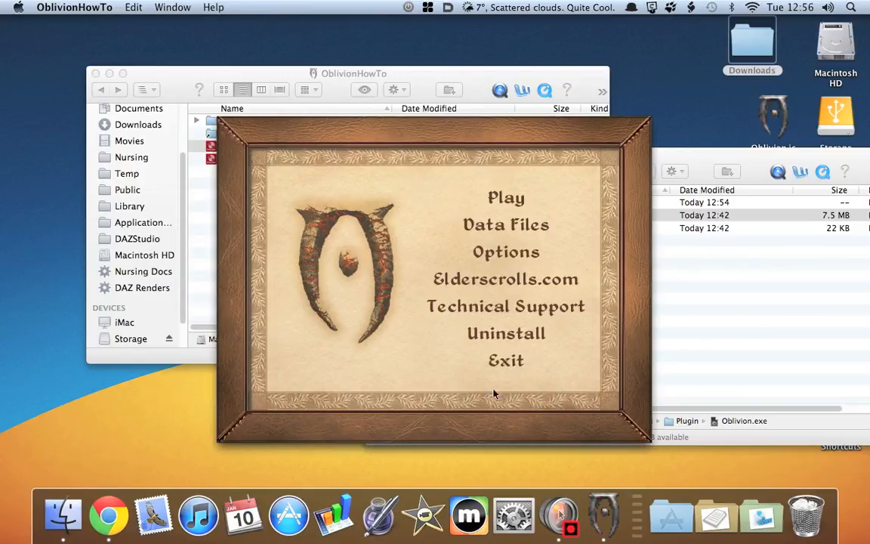
pyautogui.click(506, 361)
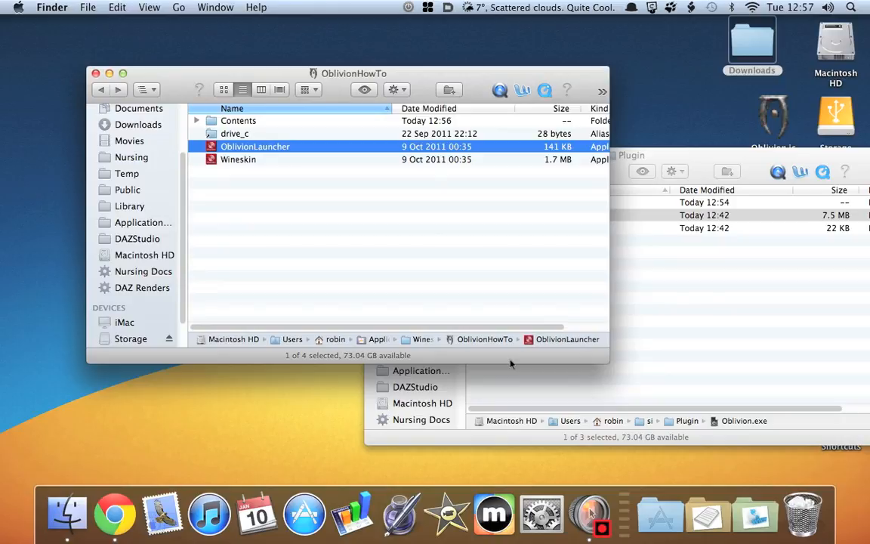
# - Dismiss the quest notice for A Door in Niben Bay and check the doorway's location on the game map
pyautogui.press('alt')
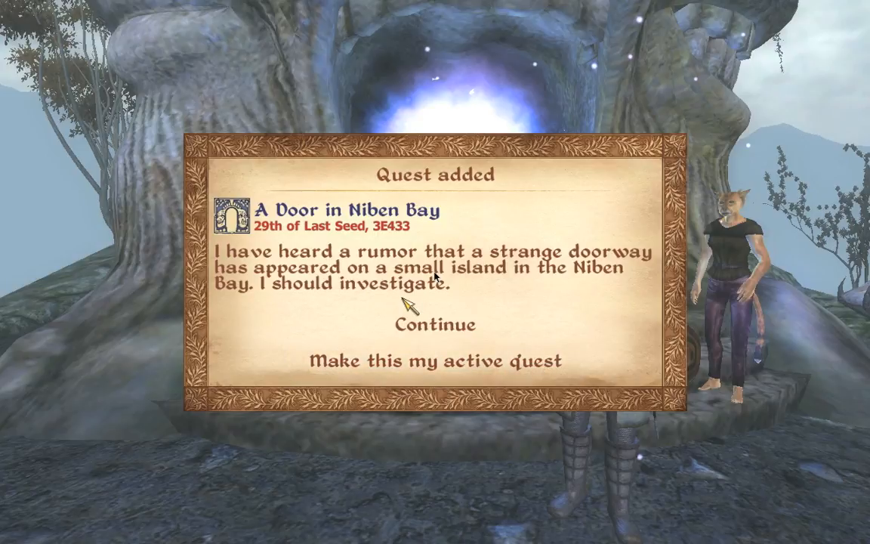
pyautogui.click(431, 331)
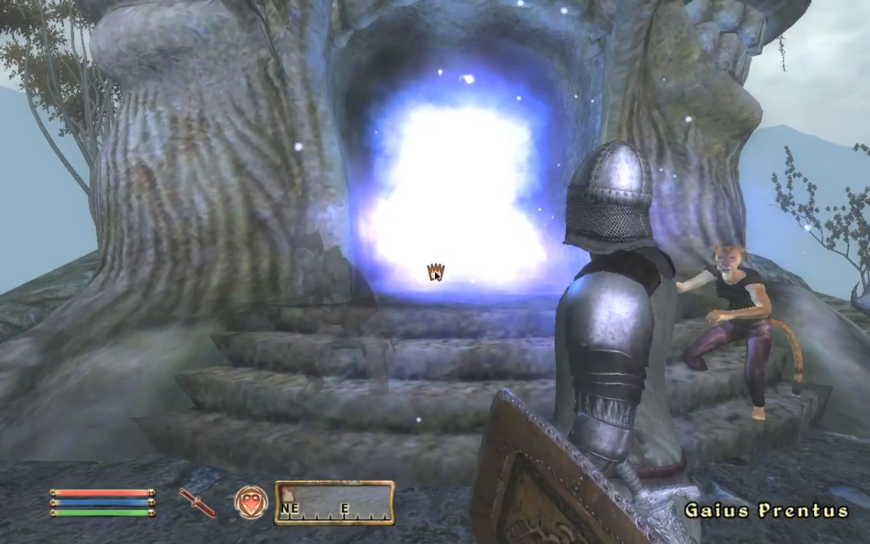
pyautogui.press('a')
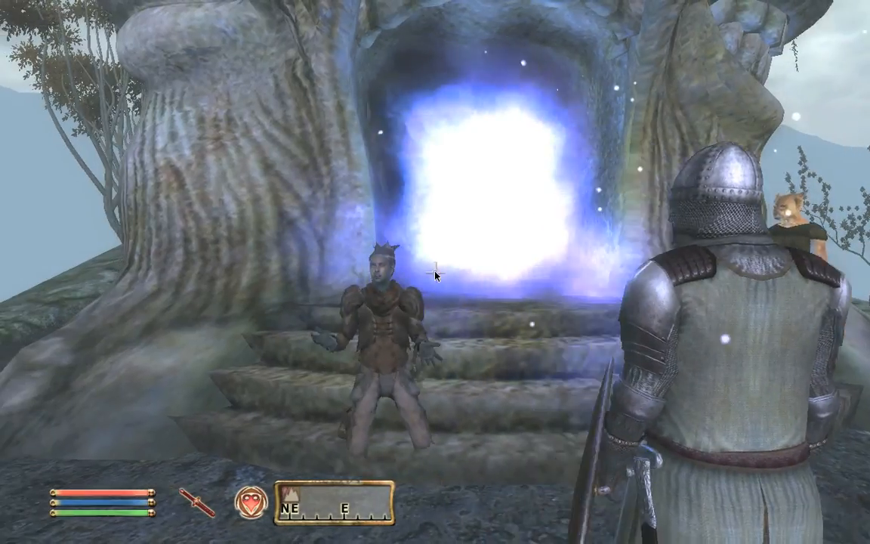
pyautogui.press('Tab')
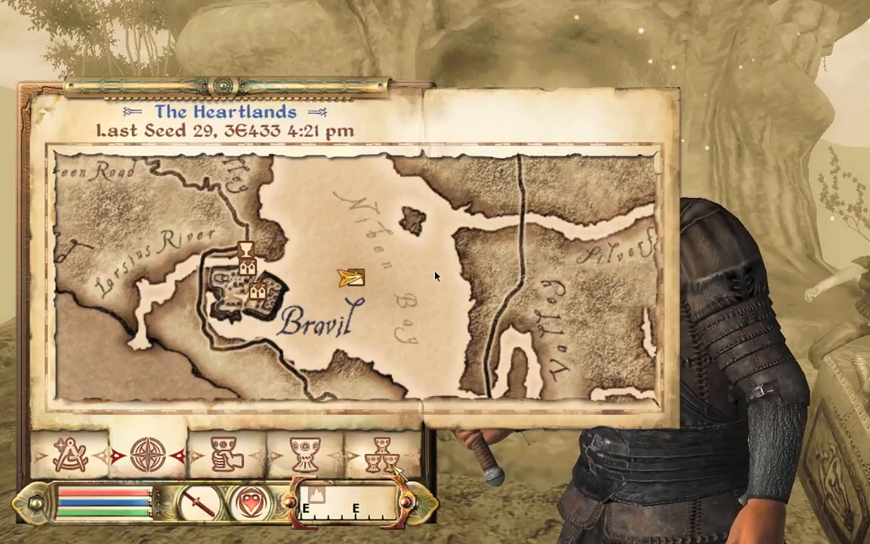
pyautogui.press('Tab')
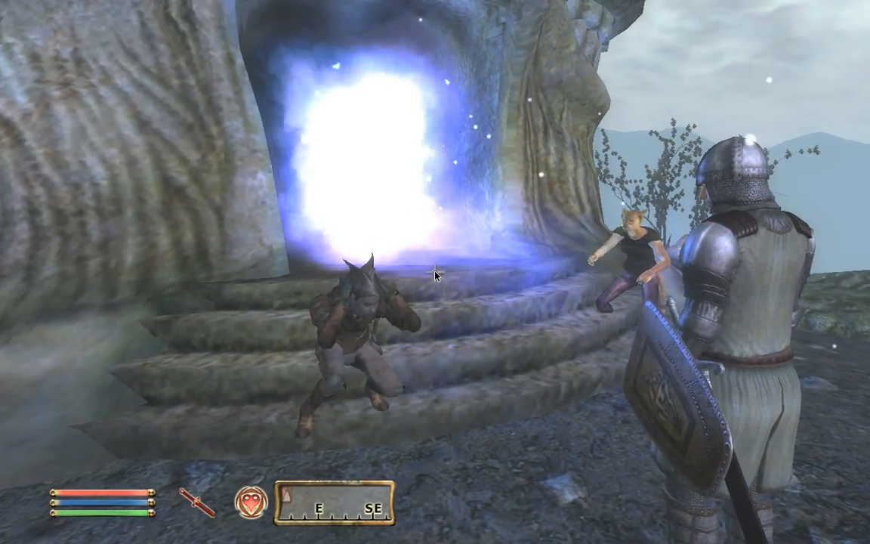
pyautogui.press('a')
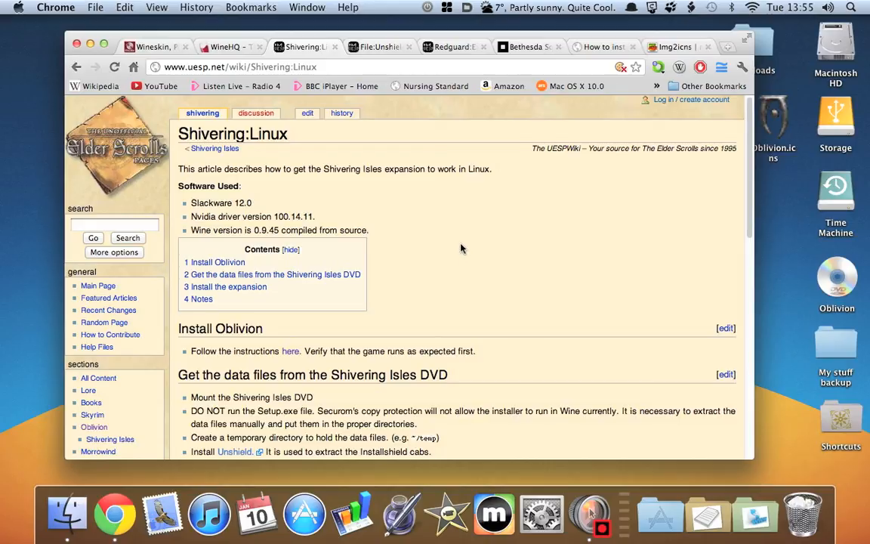
# - Switch to Chrome and review the UESP Shivering:Linux guide's sections on extracting the DVD data files and installing the expansion
pyautogui.scroll(-2, 466, 246)
pyautogui.scroll(-4, 467, 246)
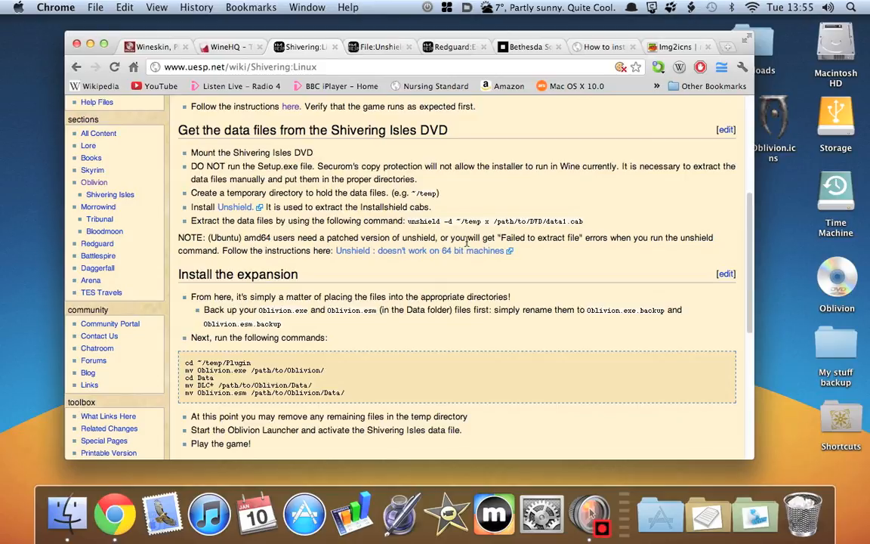
pyautogui.scroll(5, 466, 244)
pyautogui.click(294, 66)
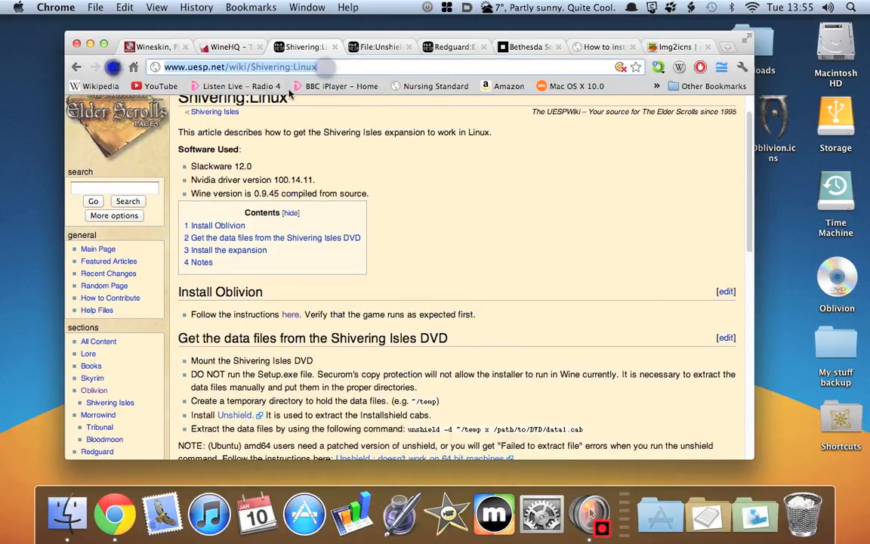
pyautogui.click(453, 238)
pyautogui.scroll(-6, 453, 231)
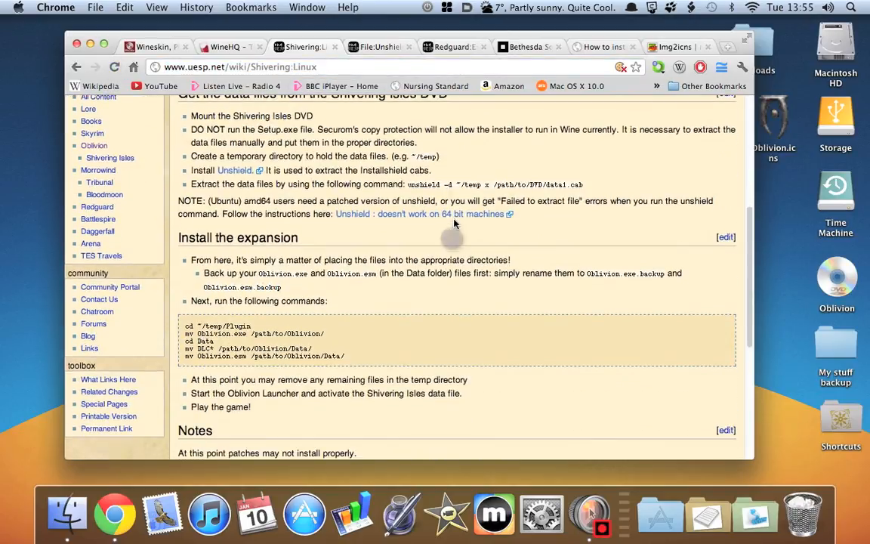
pyautogui.scroll(2, 453, 223)
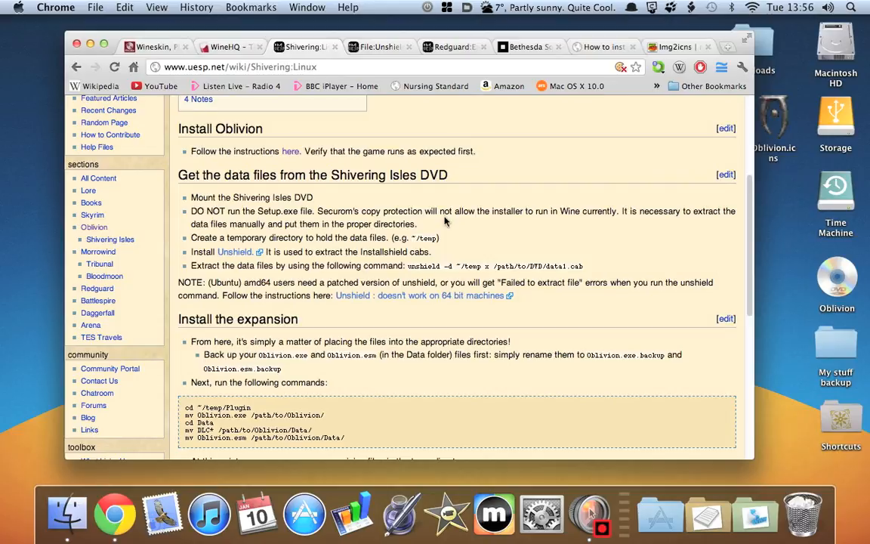
pyautogui.scroll(-4, 446, 223)
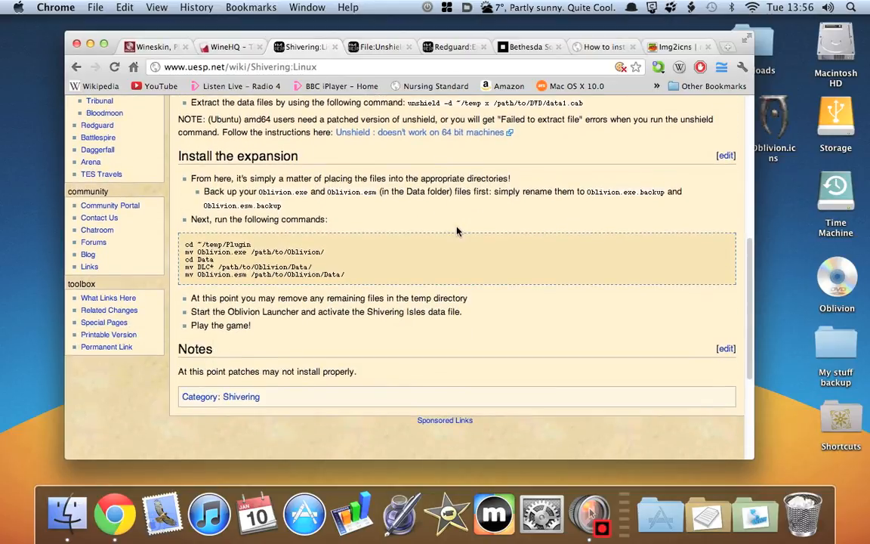
pyautogui.scroll(6, 456, 235)
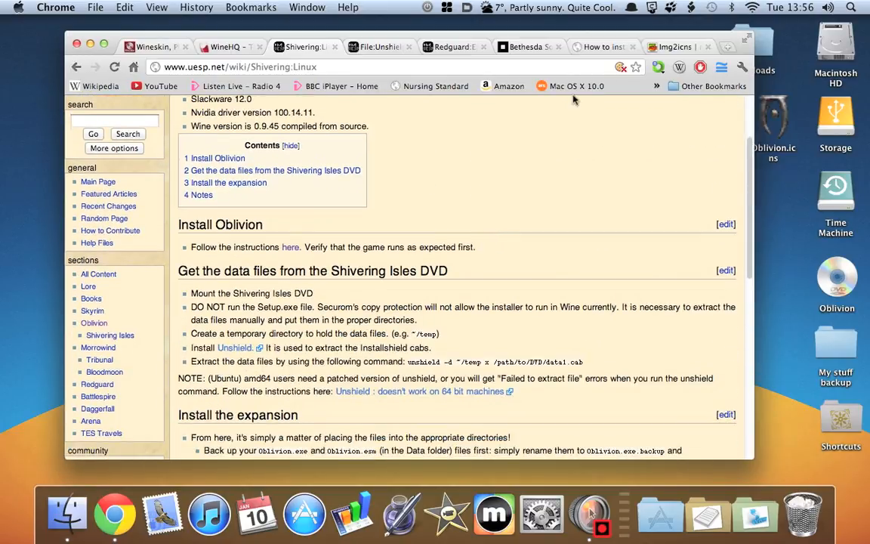
# - Review the TESNexus patching guide's install orders with and without Shivering Isles, highlighting the Oblivion 1.0 and 1.2.201 entries
pyautogui.click(604, 49)
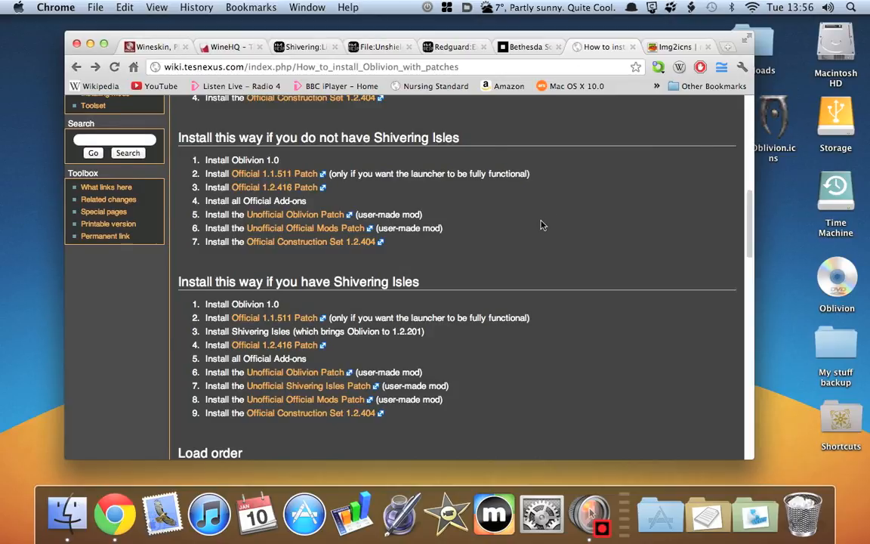
pyautogui.scroll(5, 550, 209)
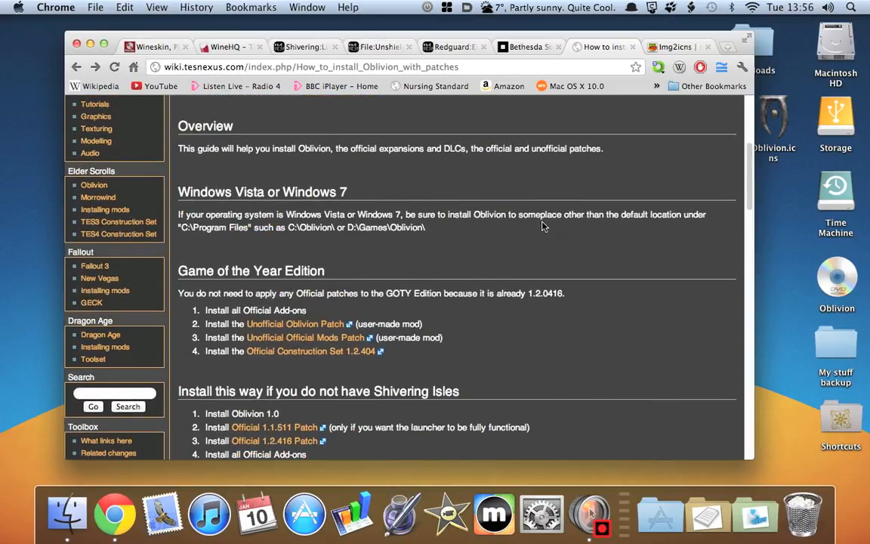
pyautogui.scroll(-3, 544, 225)
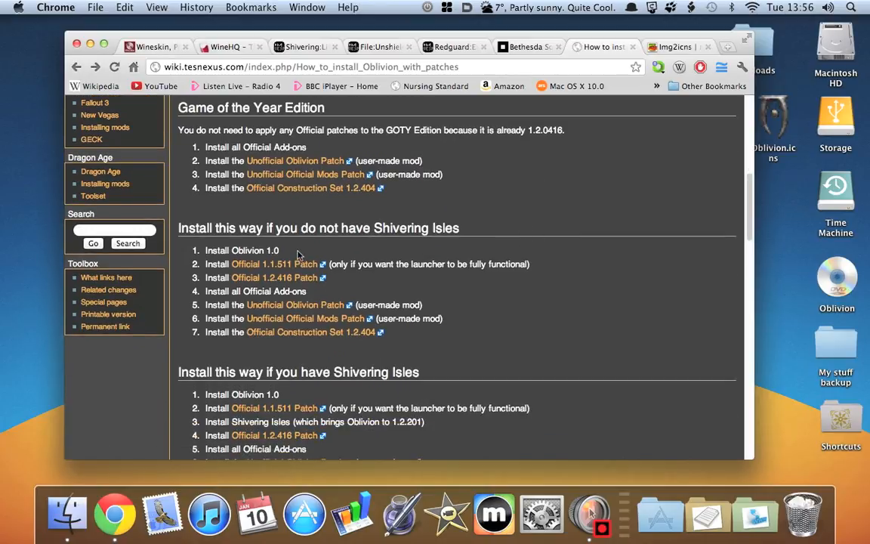
pyautogui.moveTo(280, 250); pyautogui.dragTo(245, 250)
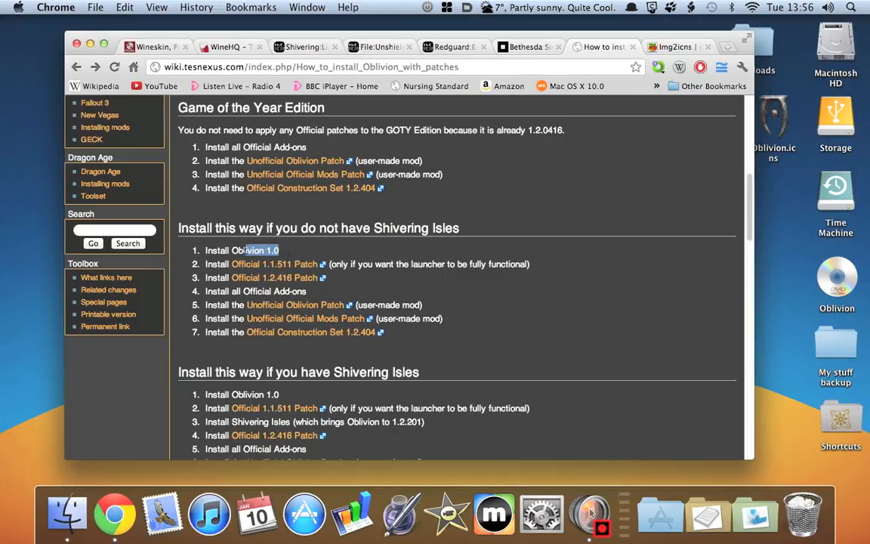
pyautogui.scroll(-3, 294, 255)
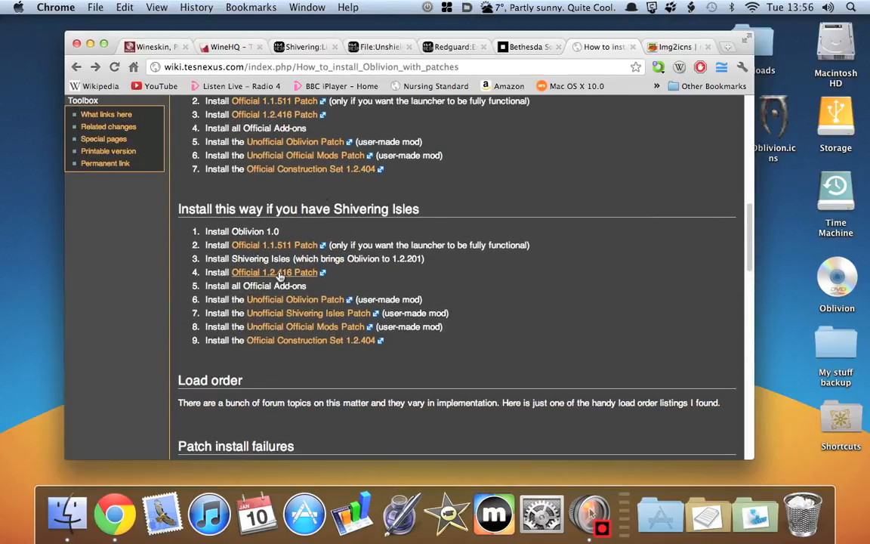
pyautogui.moveTo(434, 258); pyautogui.dragTo(385, 259)
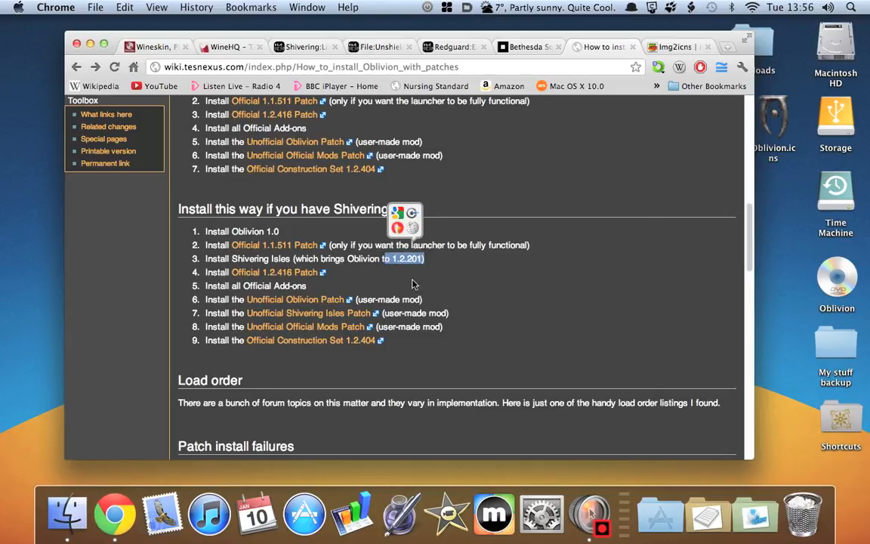
pyautogui.click(374, 259)
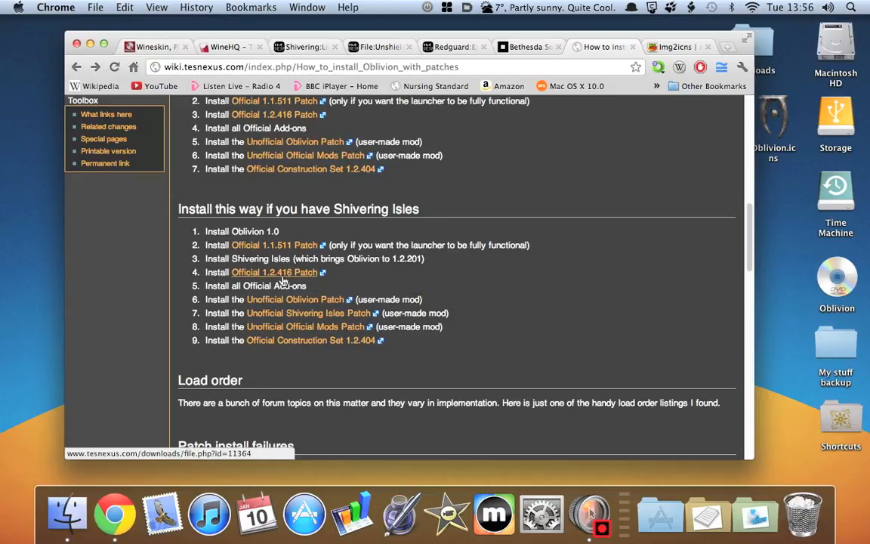
# - Reread the UESP Shivering:Linux guide's DVD extraction and expansion sections, highlighting the note about patches not installing properly
pyautogui.click(316, 49)
pyautogui.scroll(-5, 423, 227)
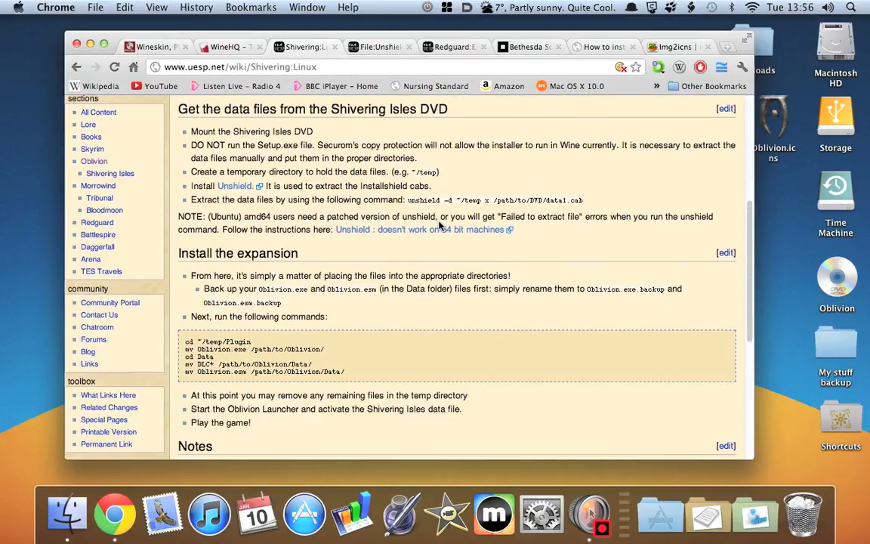
pyautogui.scroll(3, 436, 227)
pyautogui.scroll(-3, 432, 228)
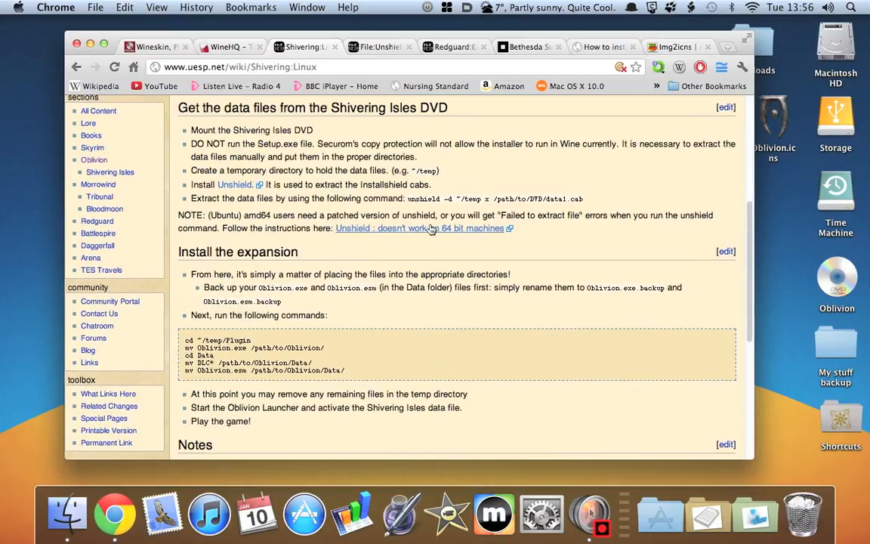
pyautogui.scroll(-3, 432, 229)
pyautogui.moveTo(361, 386); pyautogui.dragTo(161, 383)
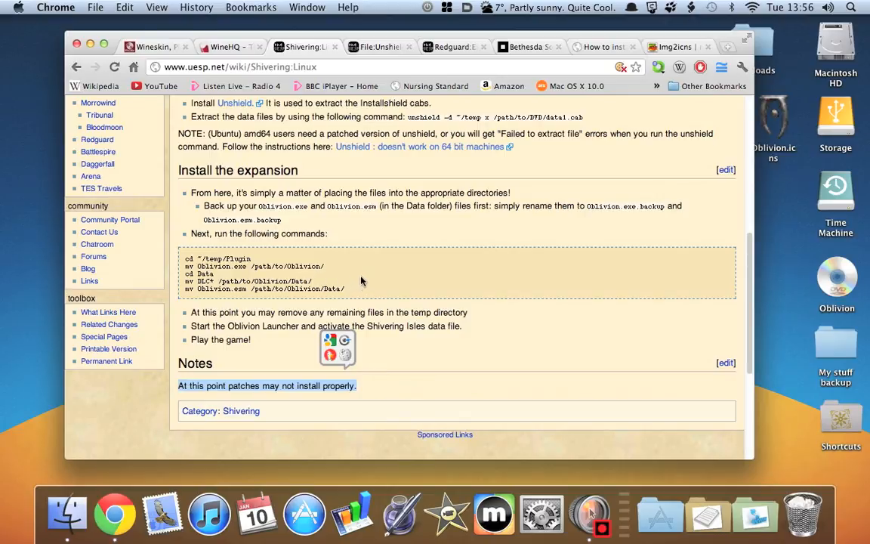
pyautogui.scroll(6, 425, 256)
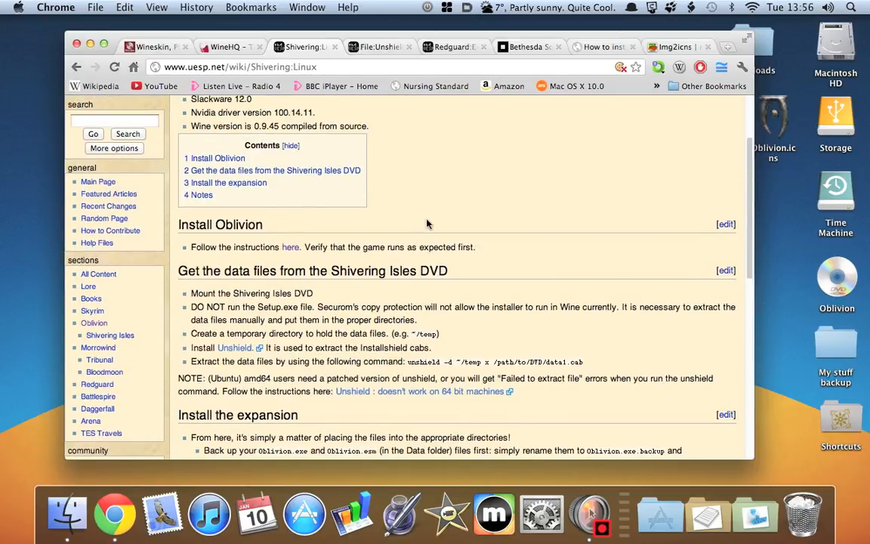
pyautogui.scroll(-2, 399, 231)
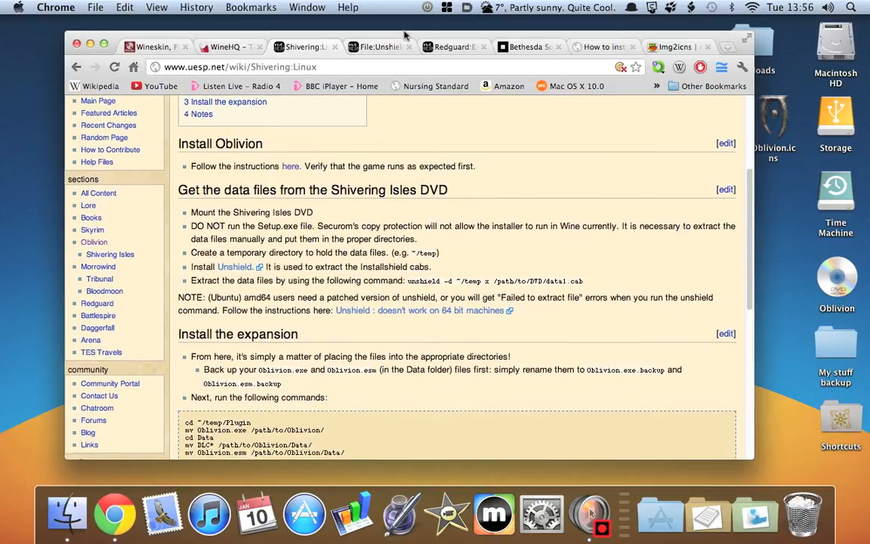
# - Recheck the Shivering Isles entry in the TESNexus patching guide, highlighting version 1.2.201
pyautogui.click(605, 47)
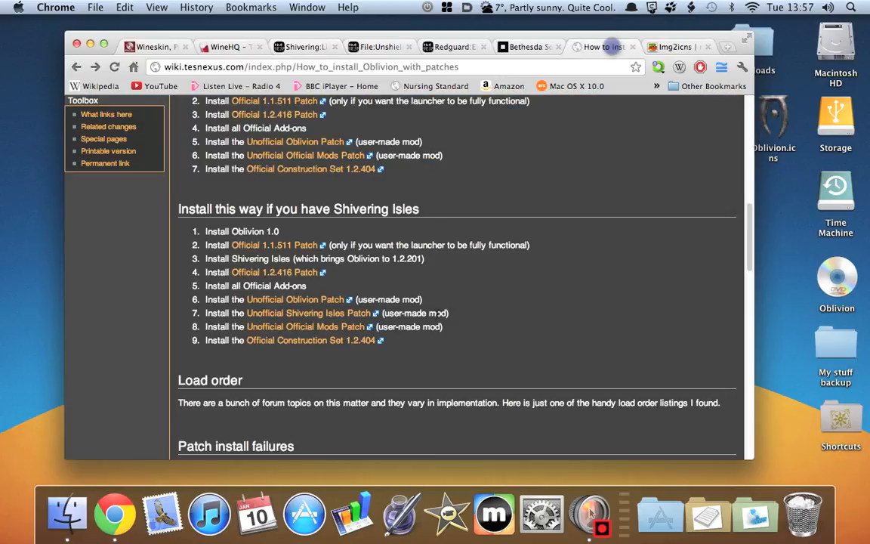
pyautogui.moveTo(392, 259); pyautogui.dragTo(424, 258)
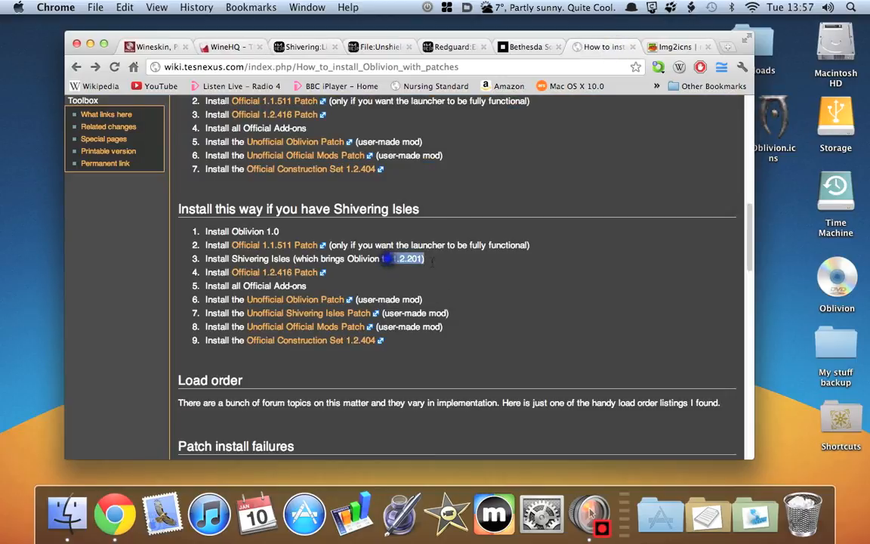
pyautogui.click(458, 301)
# - Eject the Oblivion disc from the desktop
pyautogui.rightClick(827, 253)
pyautogui.click(740, 277)
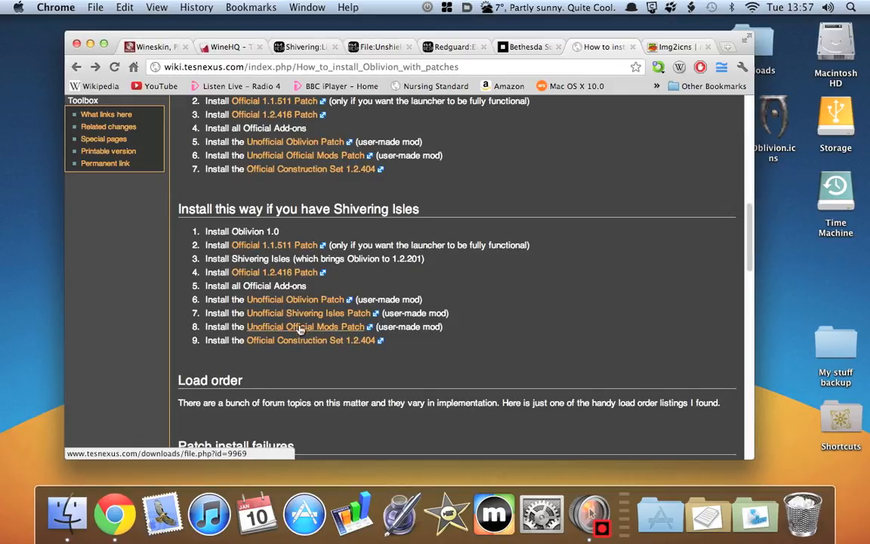
# - Show the package contents of the OblivionHowTo wrapper in the home folder's Wineskin folder and launch Wineskin
pyautogui.click(67, 514)
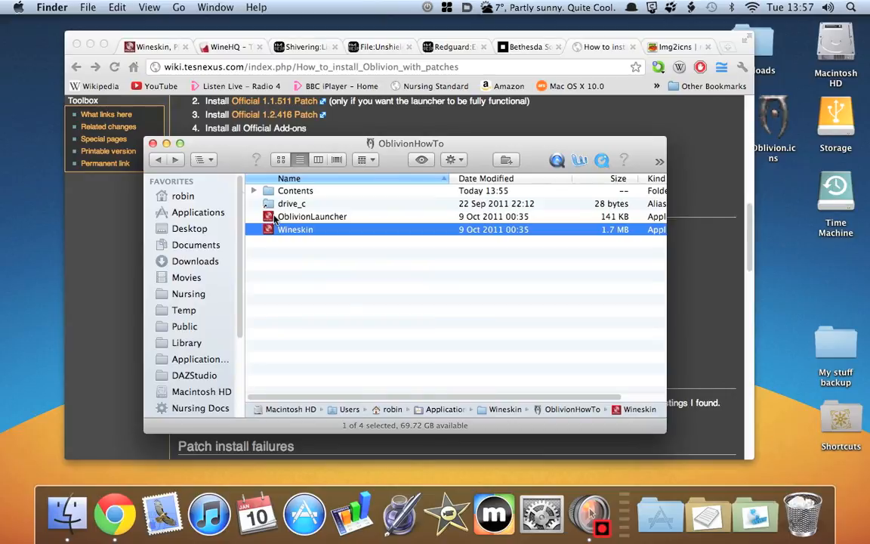
pyautogui.click(159, 161)
pyautogui.scroll(-5, 381, 302)
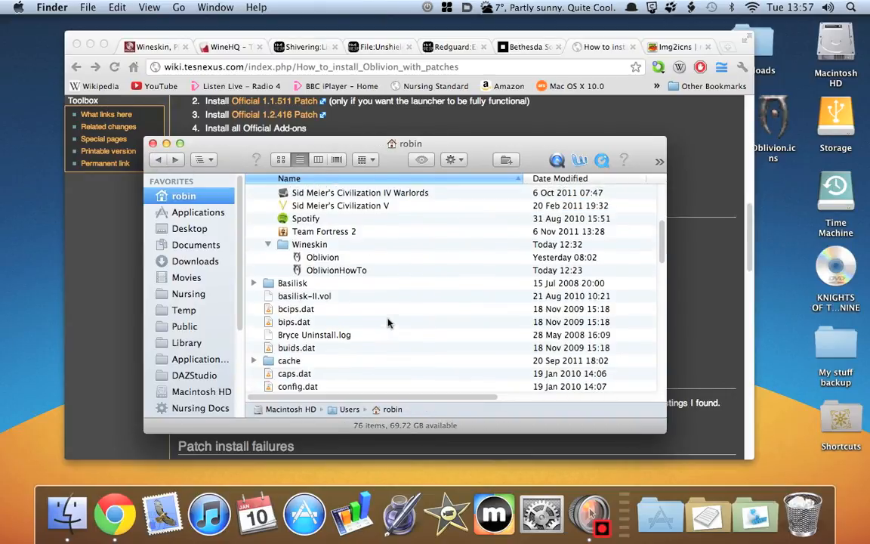
pyautogui.click(316, 253)
pyautogui.rightClick(338, 252)
pyautogui.click(357, 258)
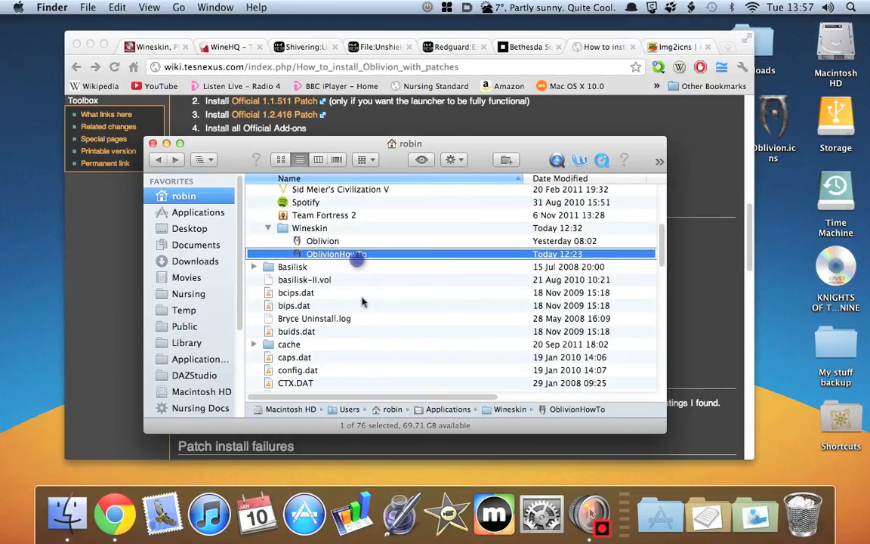
pyautogui.doubleClick(270, 233)
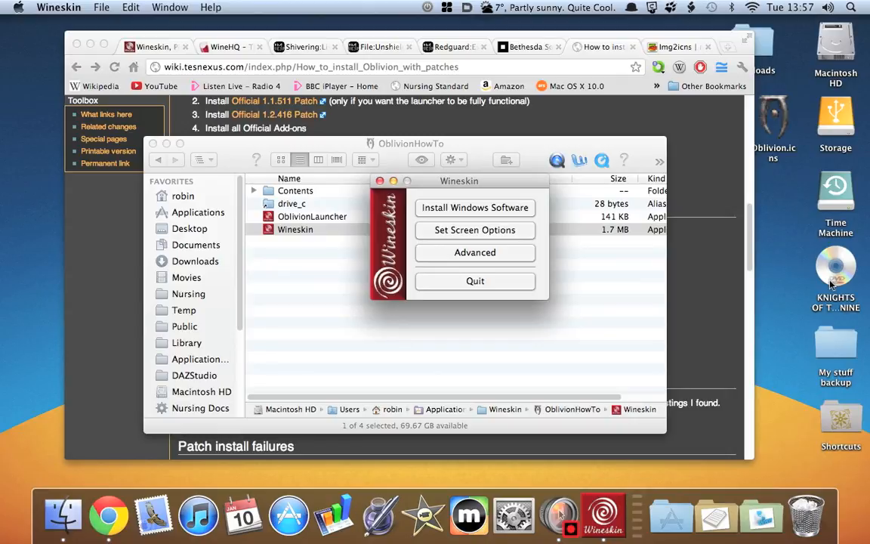
pyautogui.rightClick(831, 257)
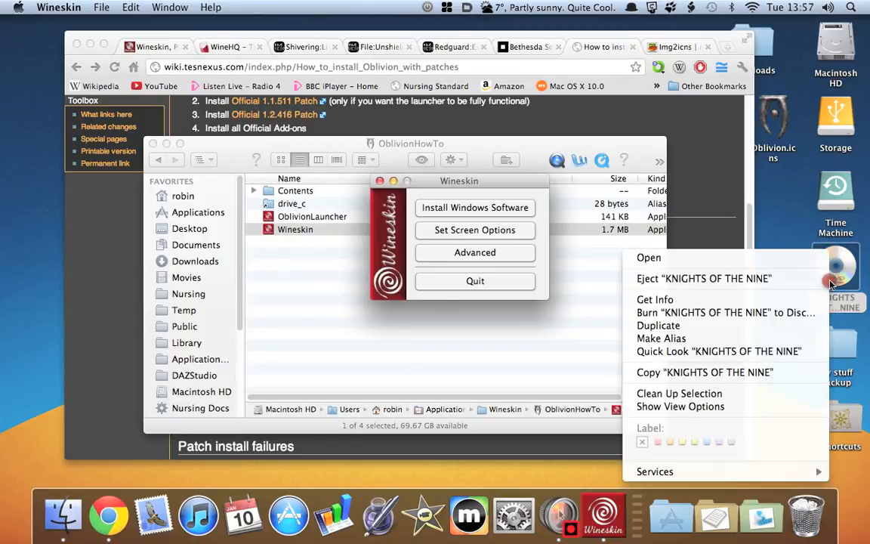
pyautogui.click(718, 279)
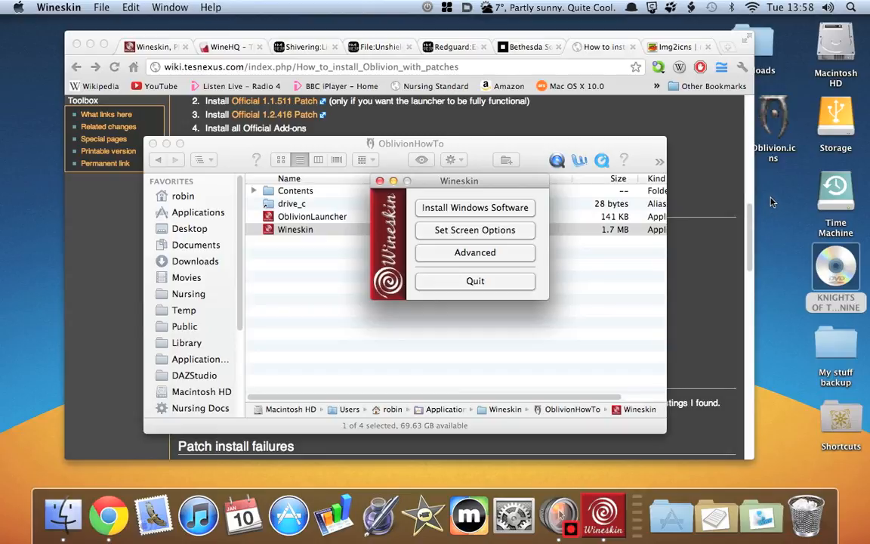
# - Examine the Oblivion add-on and patch installers in the Untitled drive's English folder, closing the window when done
pyautogui.doubleClick(770, 203)
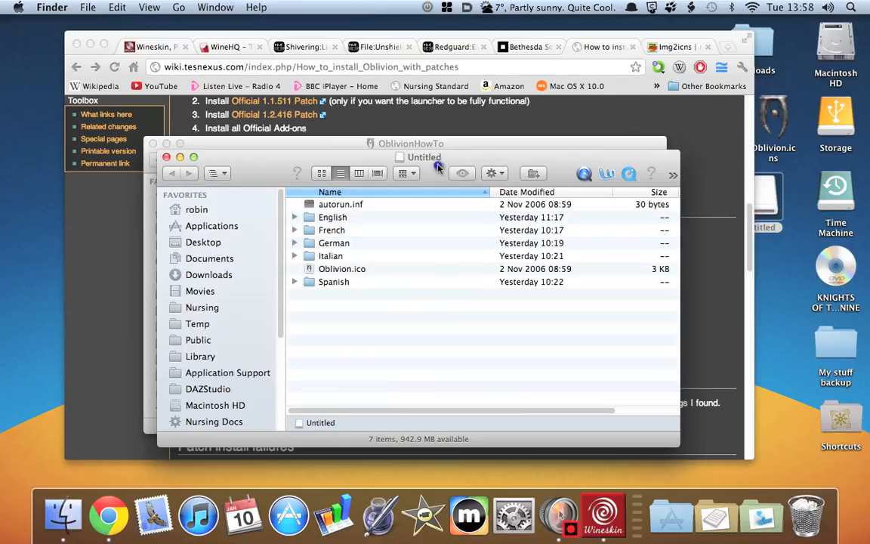
pyautogui.moveTo(418, 181); pyautogui.dragTo(602, 201)
pyautogui.click(456, 242)
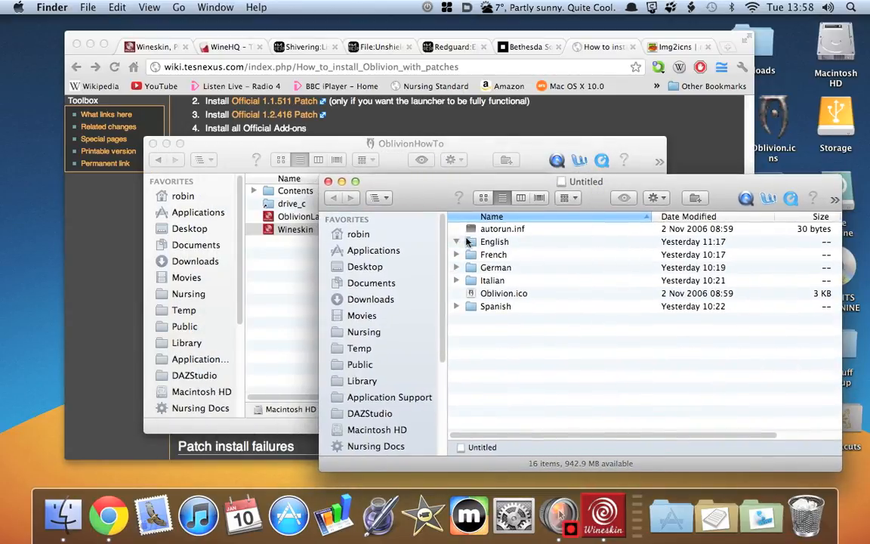
pyautogui.click(598, 256)
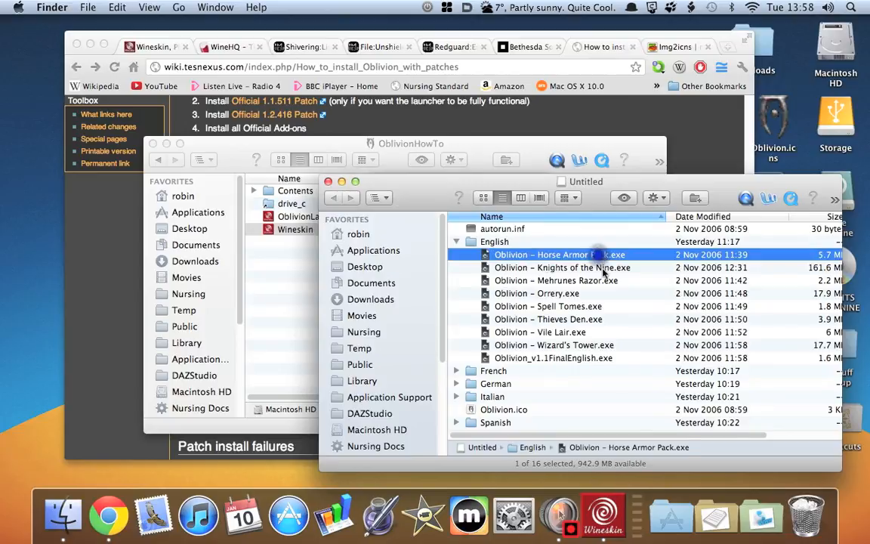
pyautogui.click(603, 269)
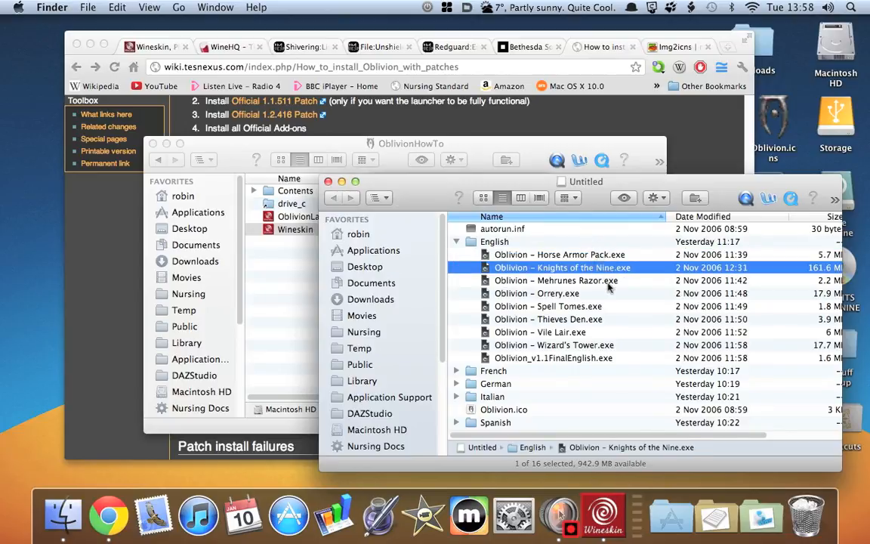
pyautogui.click(538, 359)
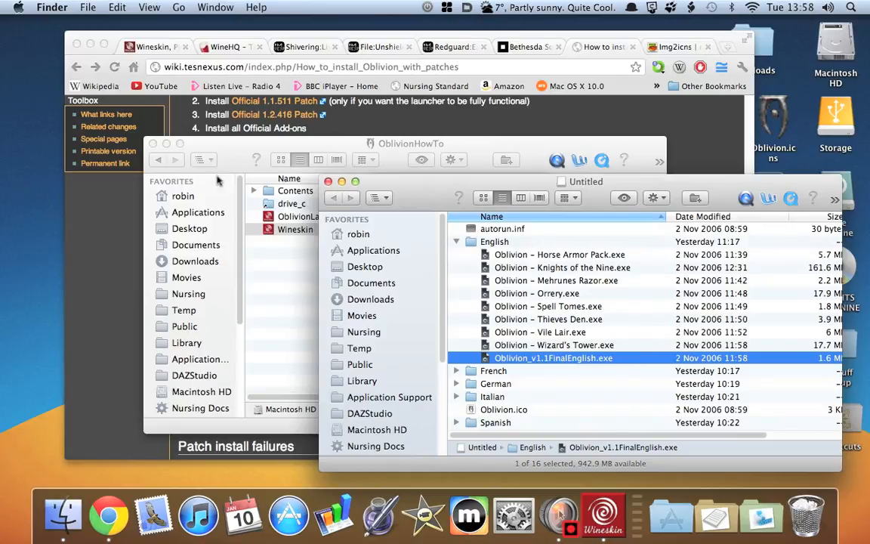
pyautogui.moveTo(423, 193); pyautogui.dragTo(386, 129)
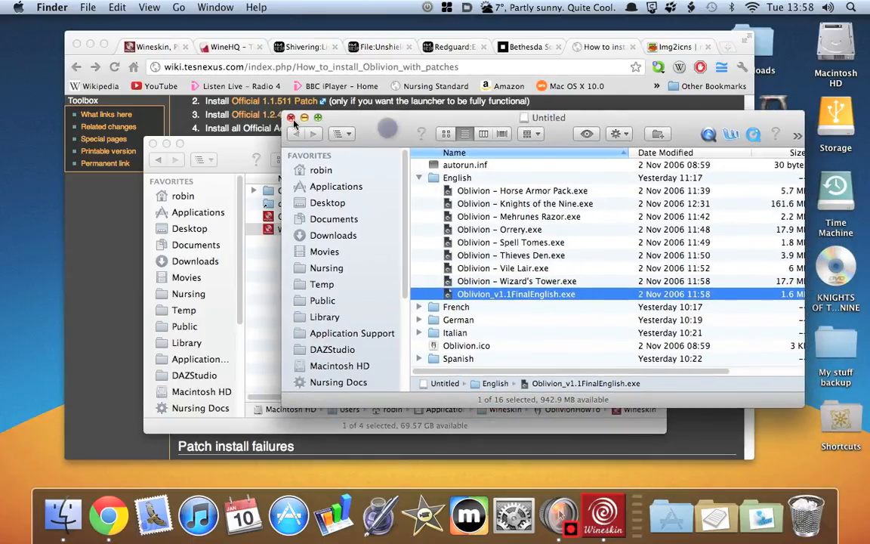
pyautogui.click(292, 119)
# - Install Windows software through Wineskin, choosing Oblivion - Knights of the Nine.exe from the Untitled drive's English folder
pyautogui.click(604, 518)
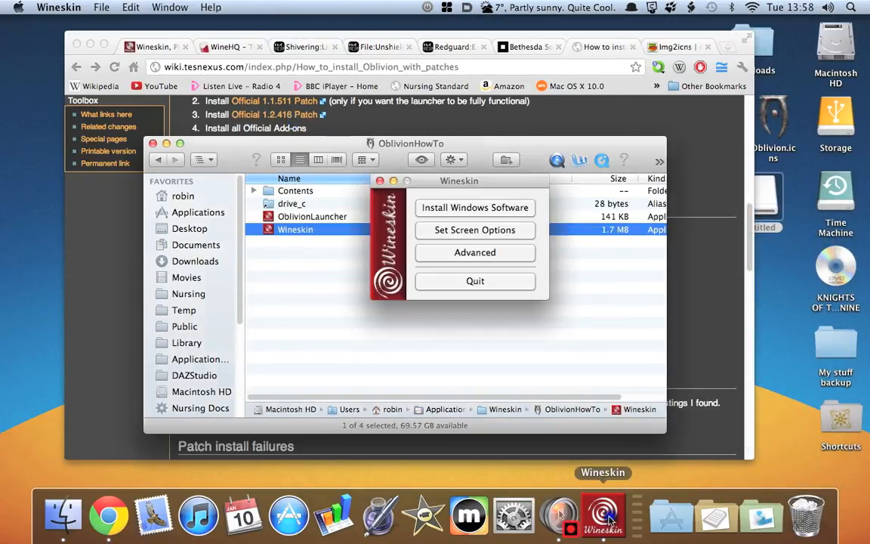
pyautogui.click(430, 215)
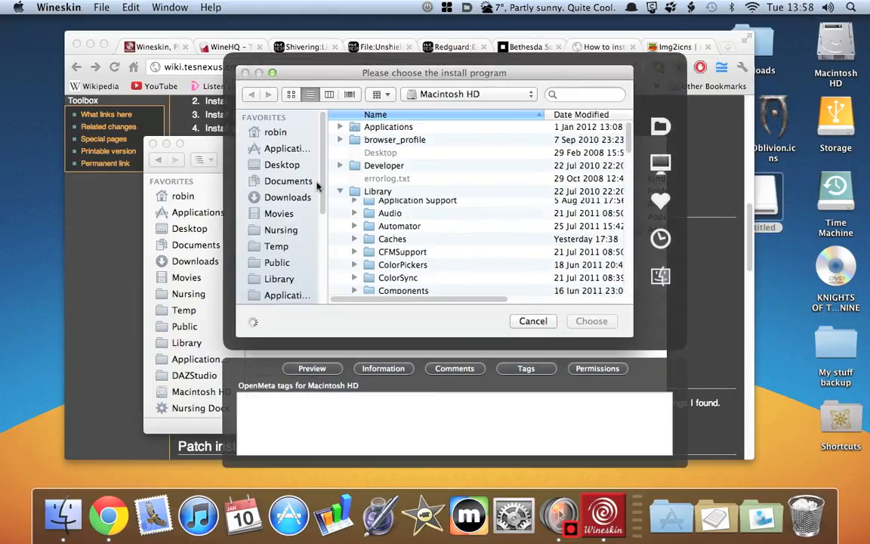
pyautogui.moveTo(324, 179); pyautogui.dragTo(328, 280)
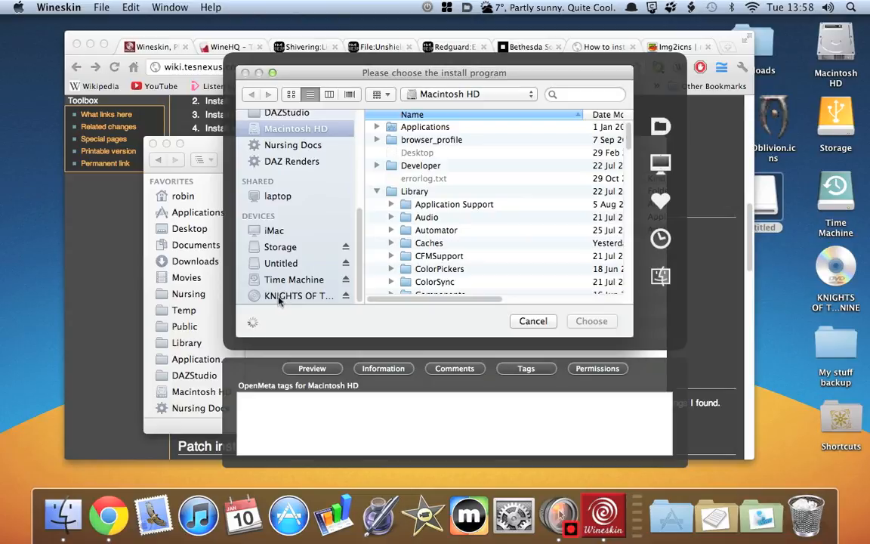
pyautogui.click(267, 263)
pyautogui.click(376, 140)
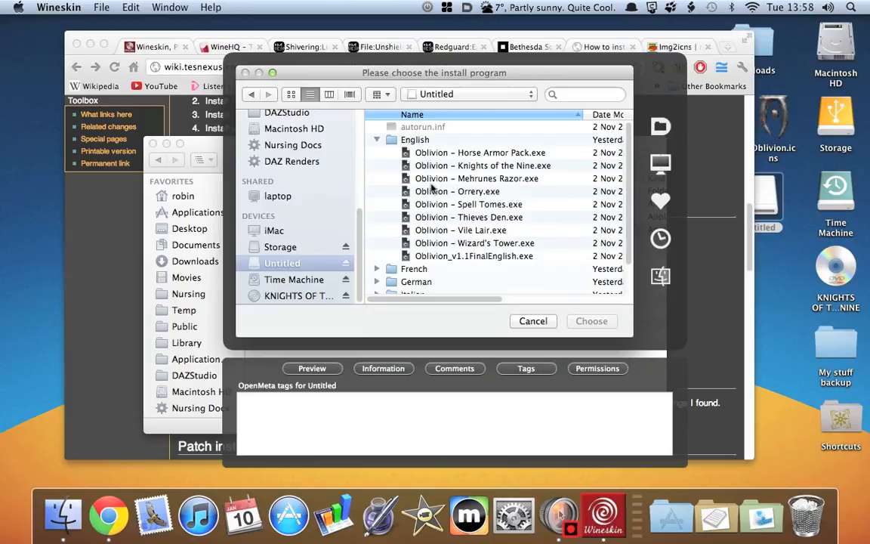
pyautogui.click(423, 165)
pyautogui.click(605, 325)
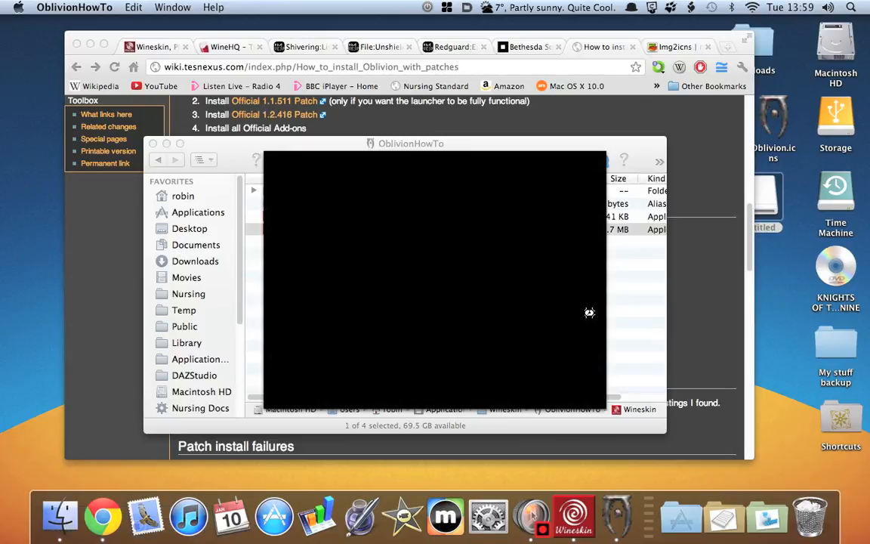
# - Accept the Knights of the Nine licence agreement and start the installation
pyautogui.click(521, 392)
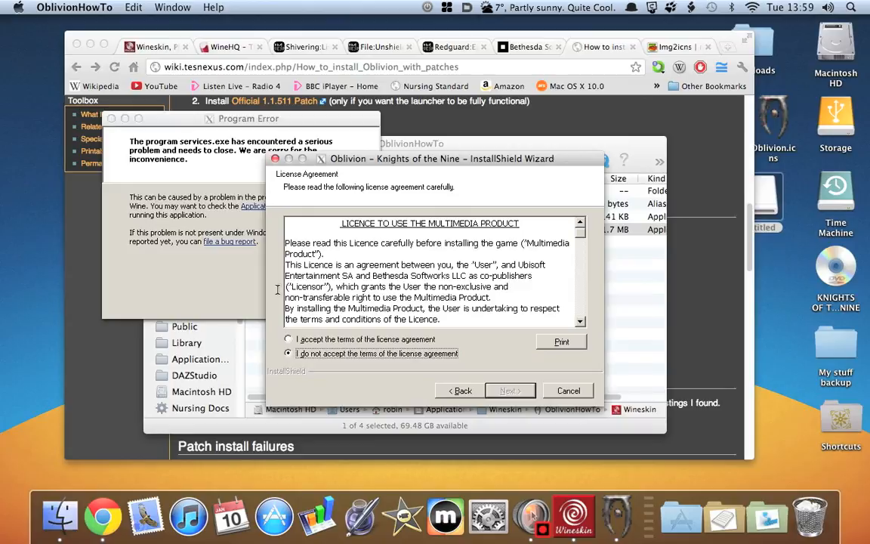
pyautogui.click(289, 339)
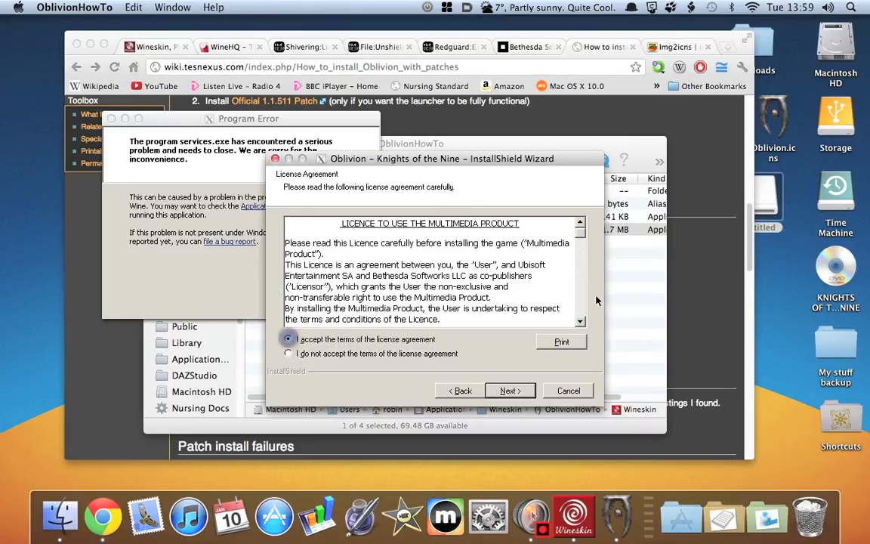
pyautogui.moveTo(580, 232); pyautogui.dragTo(580, 325)
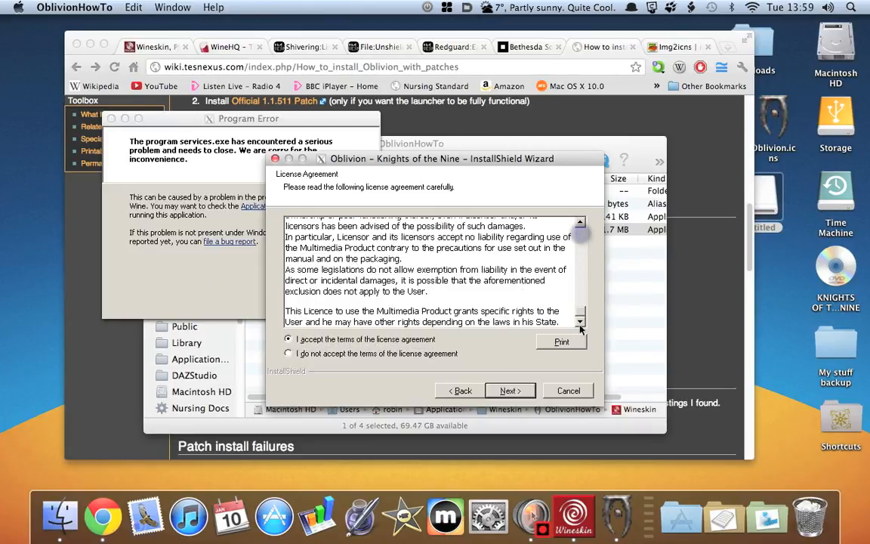
pyautogui.click(520, 390)
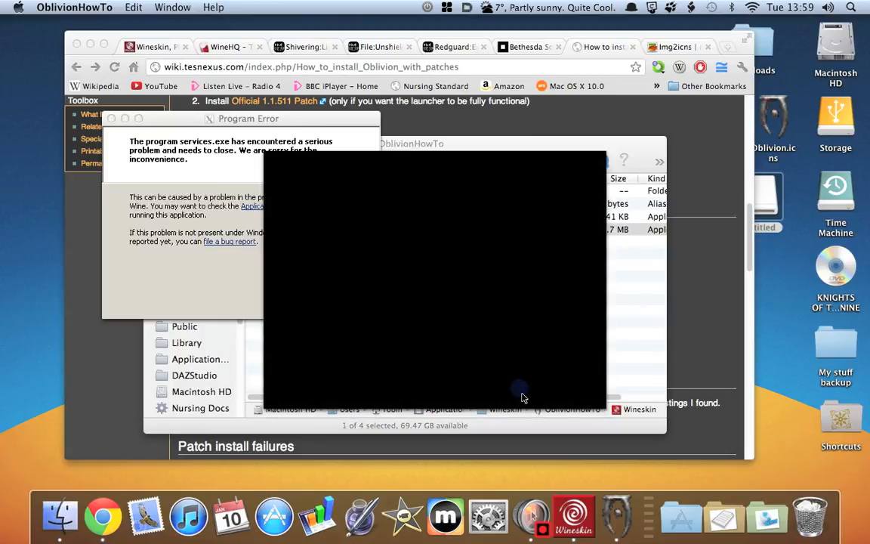
pyautogui.click(514, 390)
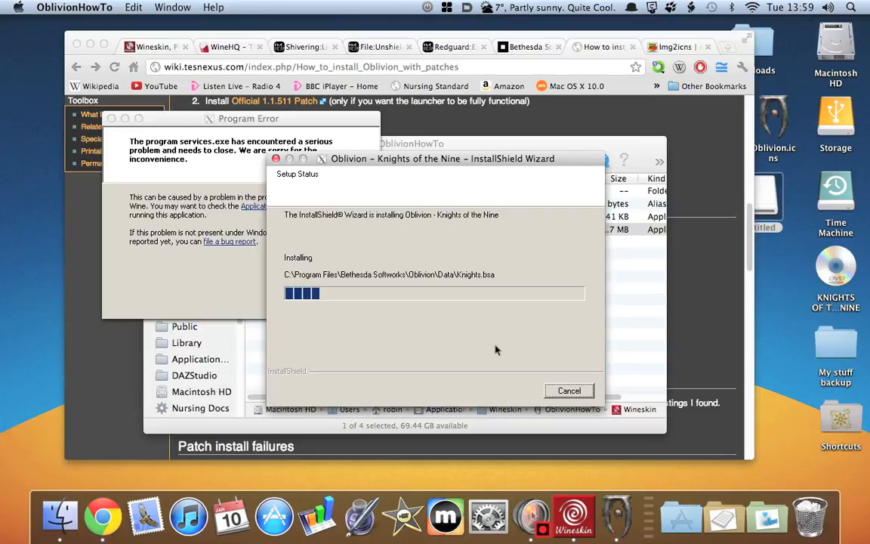
# - Dismiss the services.exe error and finish the Knights of the Nine setup, keeping /Program Files/Bethesda Softworks/Oblivion/Oblivion.exe as the main executable
pyautogui.click(153, 252)
pyautogui.click(340, 301)
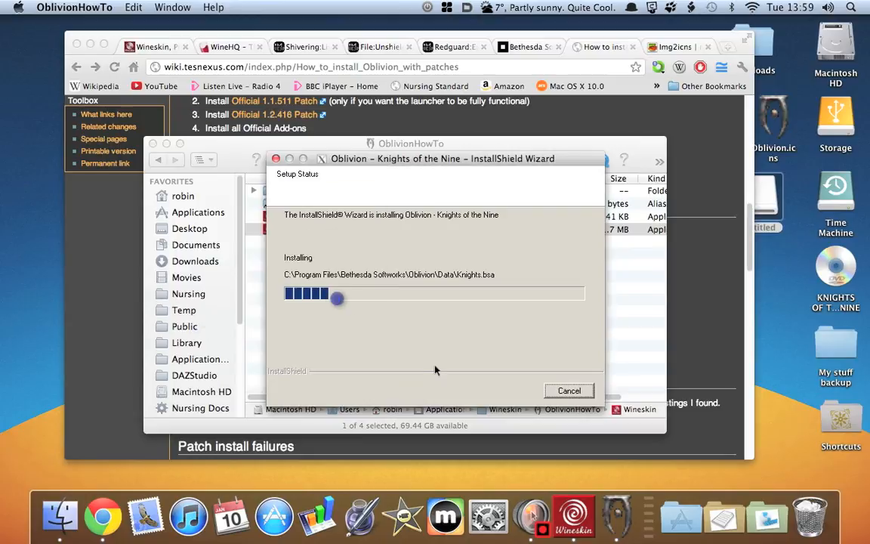
pyautogui.click(481, 357)
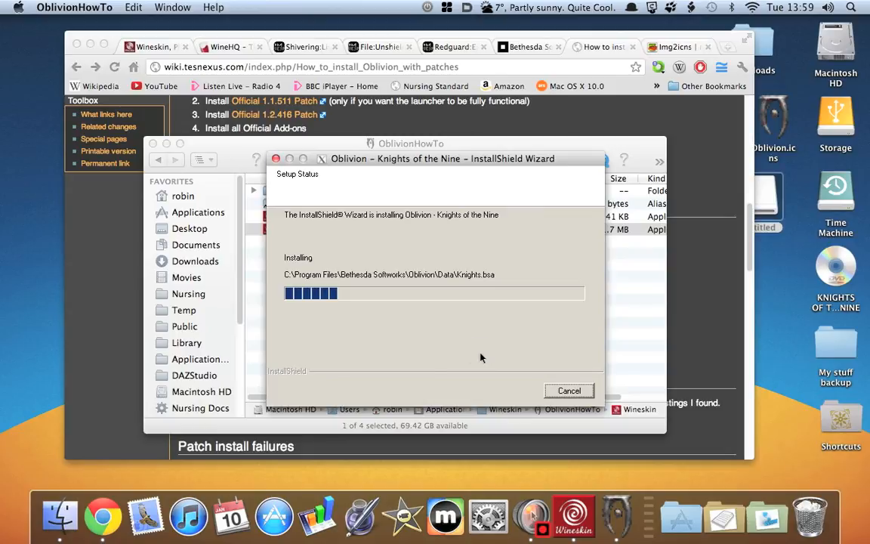
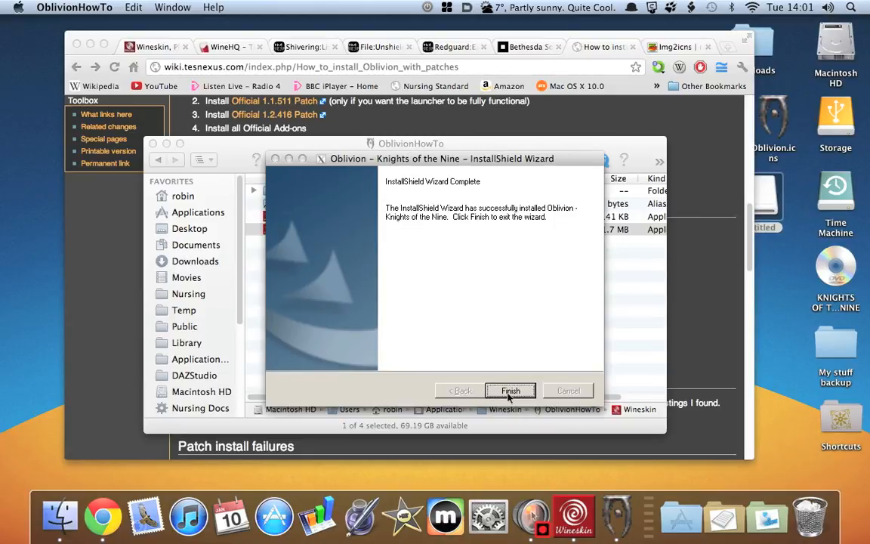
pyautogui.click(509, 392)
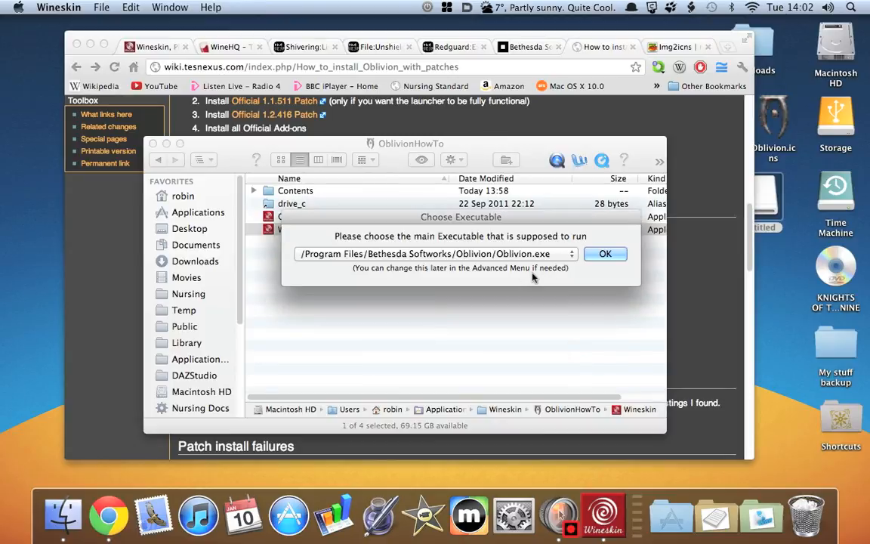
pyautogui.click(607, 256)
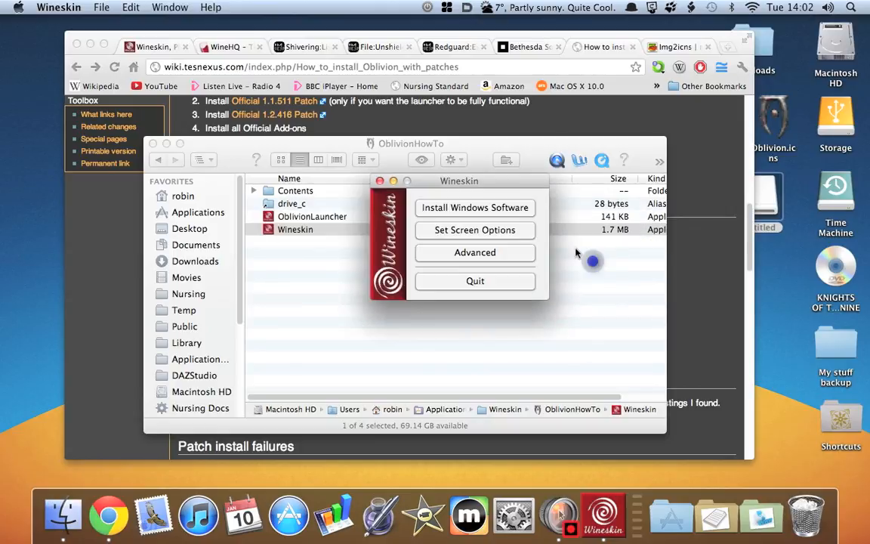
# - Install Windows software through Wineskin, choosing the Oblivion - Wizard's Tower installer from the Untitled drive
pyautogui.click(473, 212)
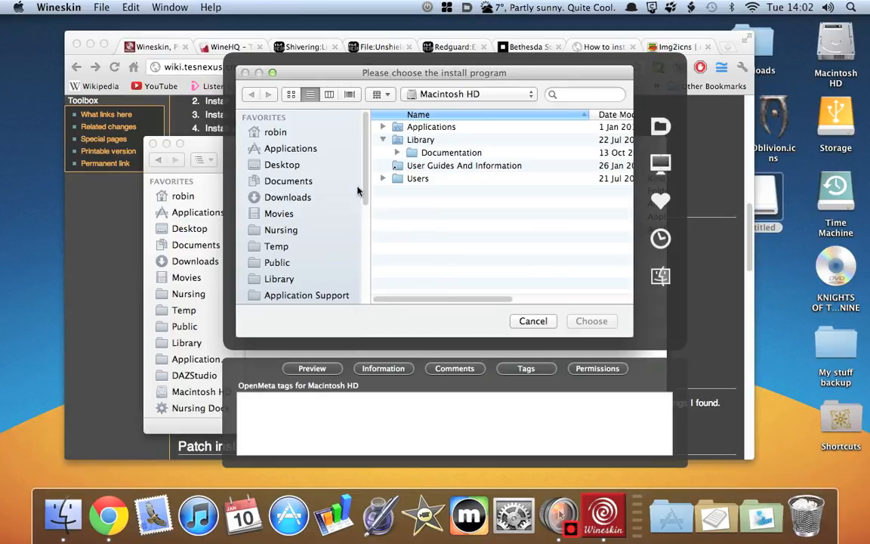
pyautogui.moveTo(366, 191); pyautogui.dragTo(354, 292)
pyautogui.click(260, 264)
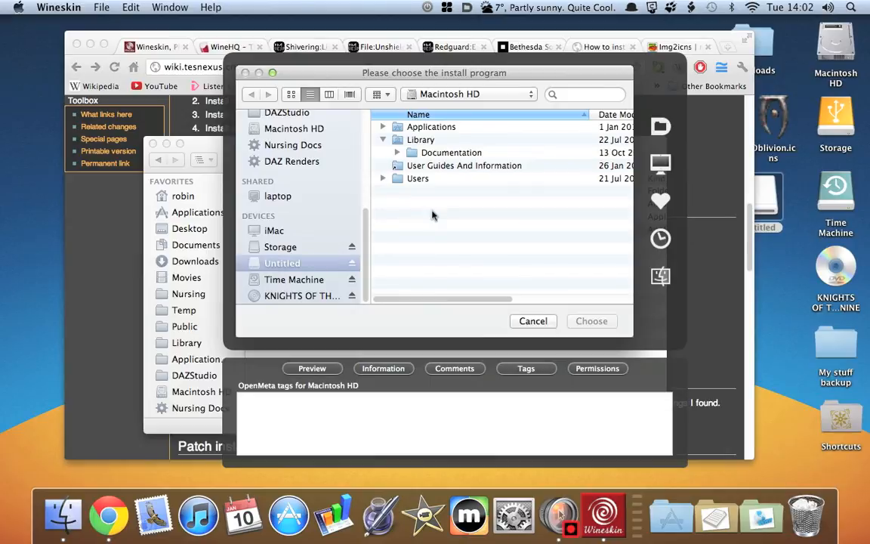
pyautogui.click(386, 243)
pyautogui.click(591, 321)
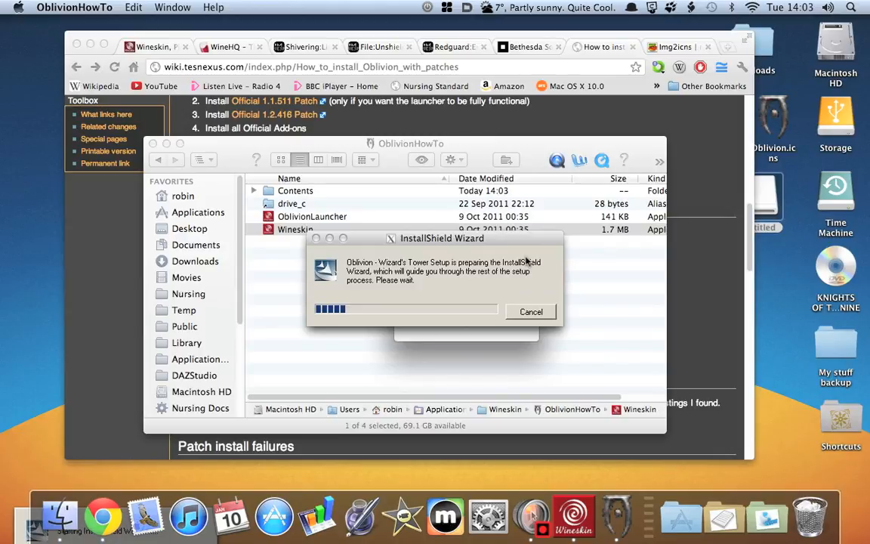
# - Accept the licence and complete the Wizard's Tower installation, dismissing the services.exe error
pyautogui.click(514, 387)
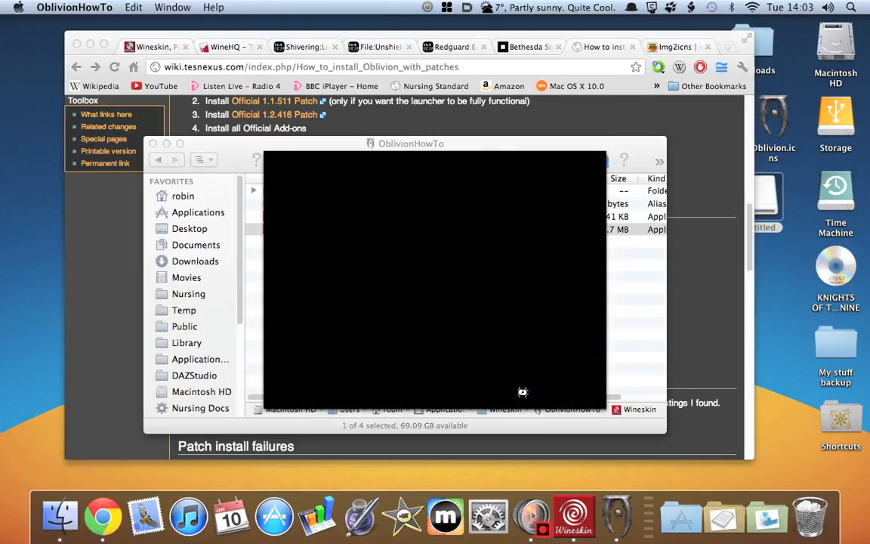
pyautogui.click(289, 339)
pyautogui.moveTo(580, 231); pyautogui.dragTo(588, 297)
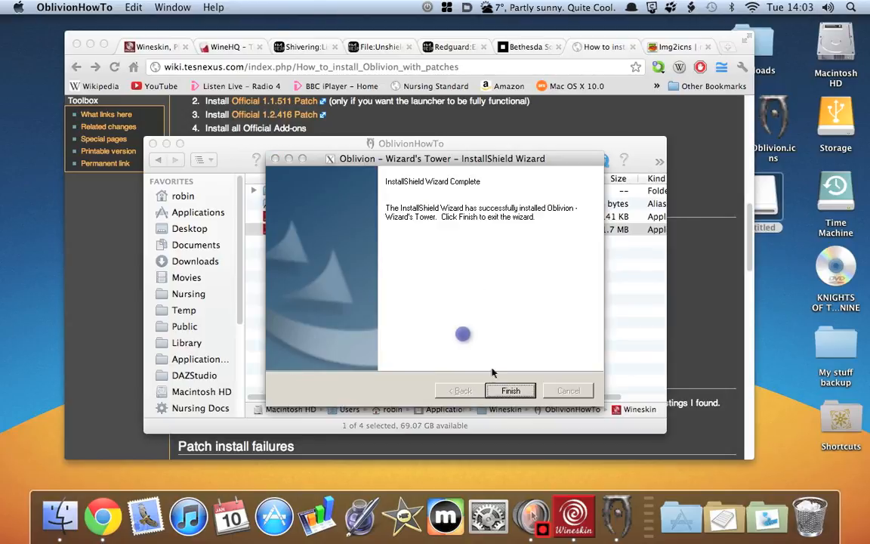
pyautogui.click(510, 389)
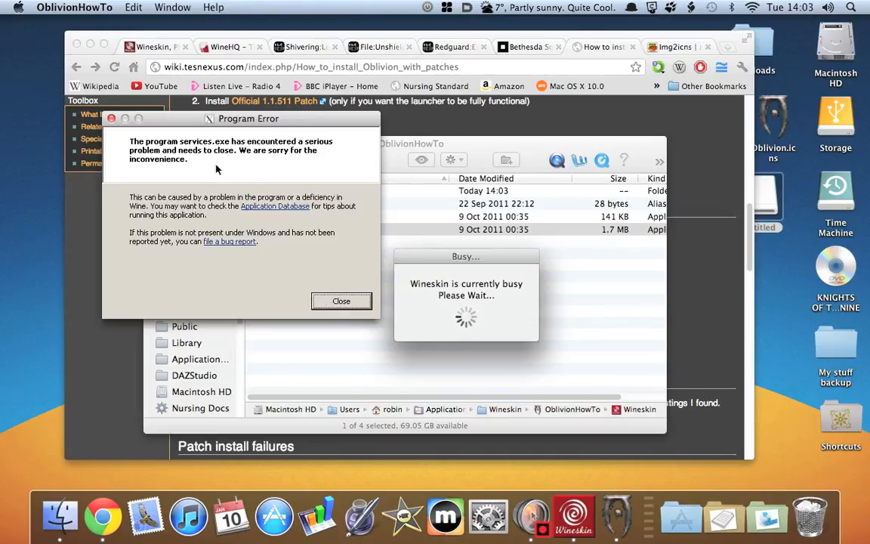
pyautogui.click(178, 140)
pyautogui.click(280, 149)
pyautogui.click(340, 301)
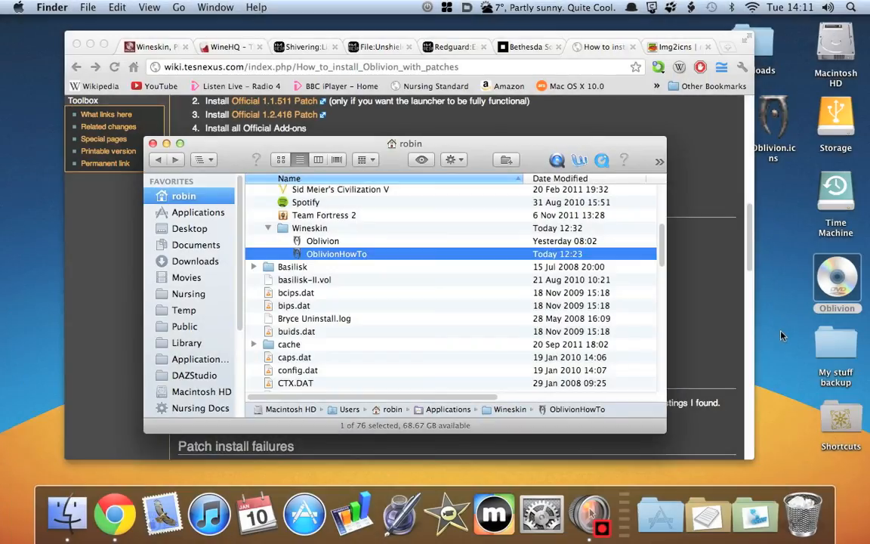
# - Launch Oblivion from the OblivionHowTo wrapper in the Wineskin folder and dismiss the services.exe error
pyautogui.click(844, 290)
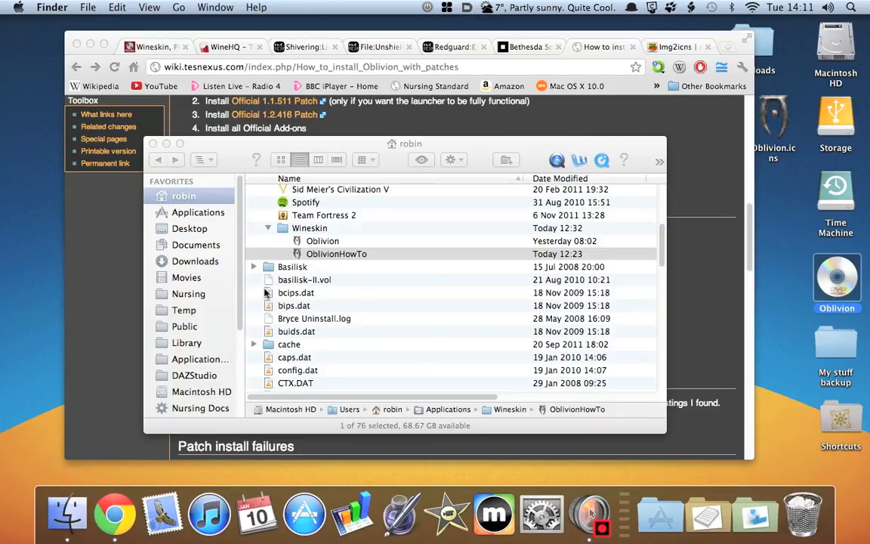
pyautogui.click(315, 257)
pyautogui.doubleClick(315, 257)
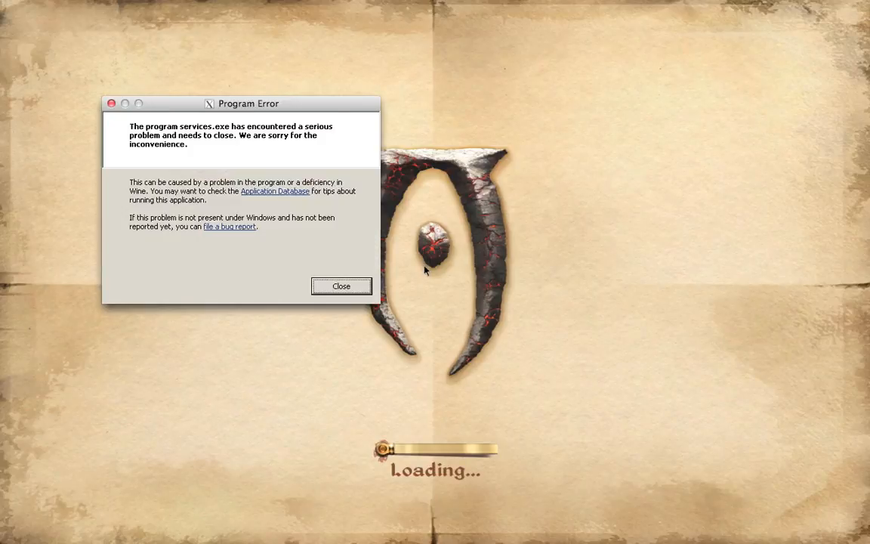
pyautogui.click(342, 289)
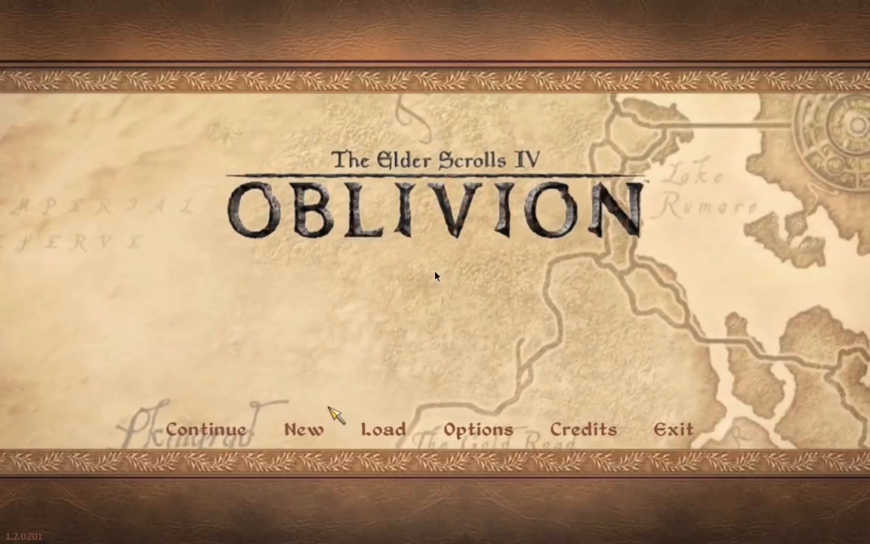
# - Start a new game and create an Imperial character, entering the character's name
pyautogui.click(435, 274)
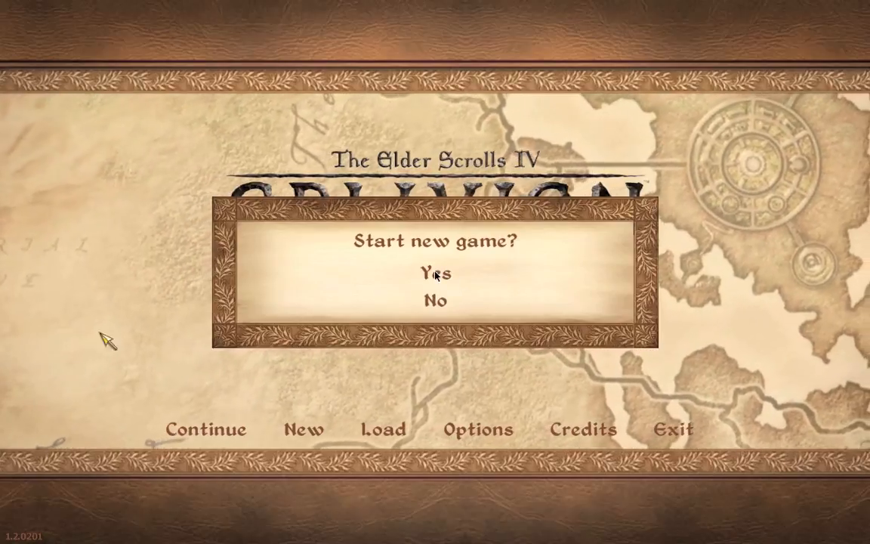
pyautogui.click(435, 274)
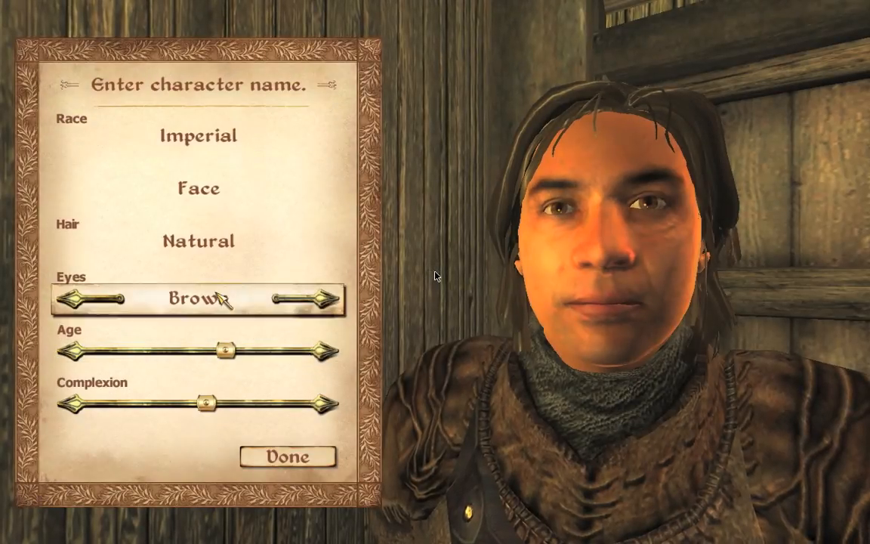
pyautogui.click(198, 86)
pyautogui.write('Beryl')
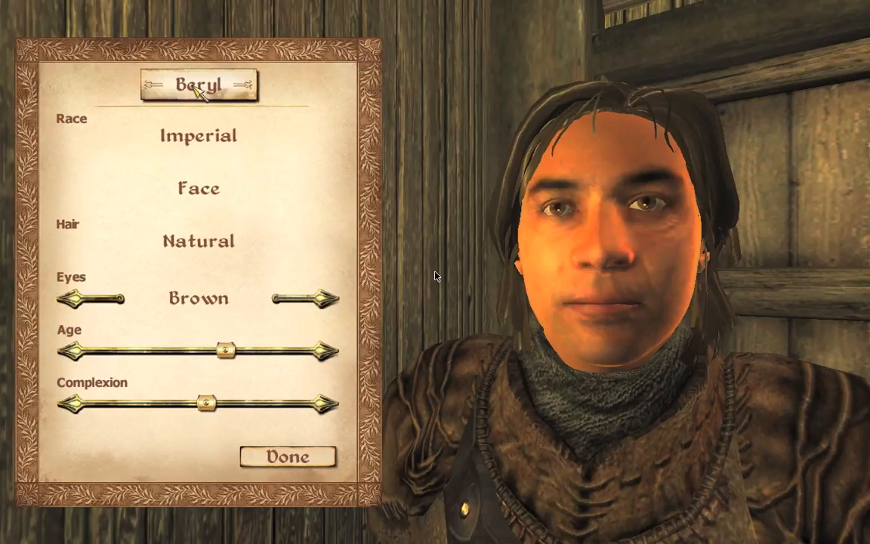
pyautogui.press('Return')
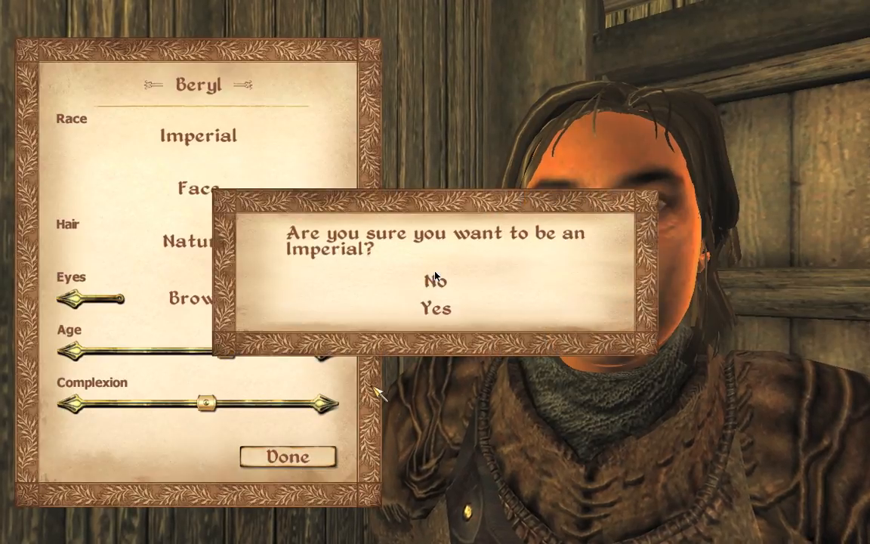
pyautogui.click(438, 316)
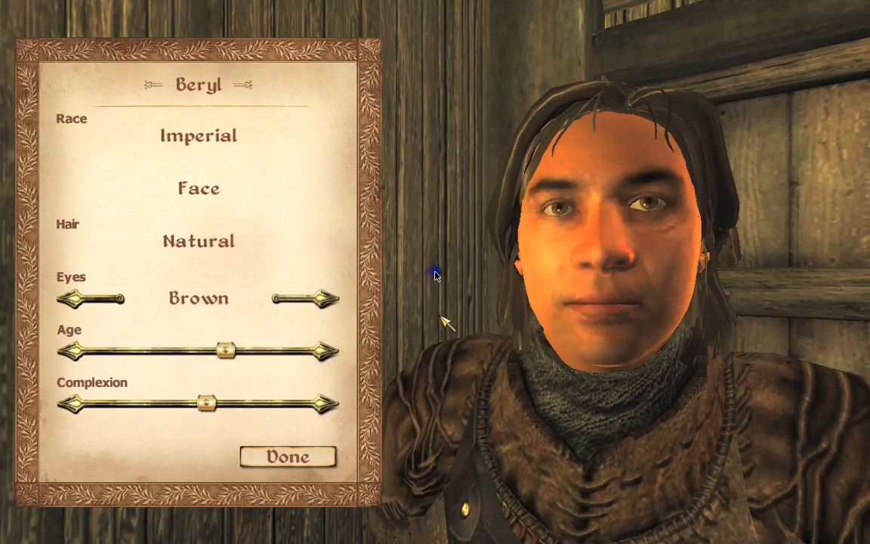
# - Open the Immigration Forms on the table and set the character's birthsign to The Atronach
pyautogui.press('w')
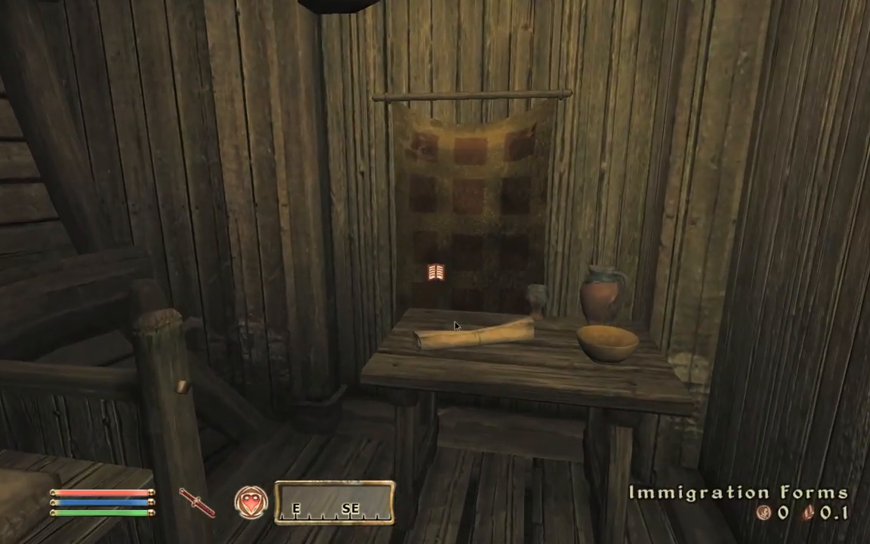
pyautogui.press('space')
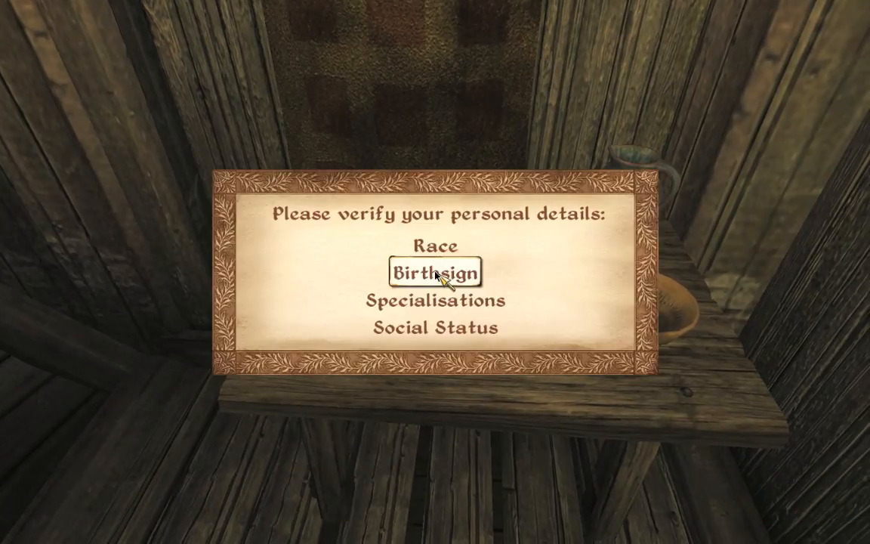
pyautogui.click(436, 275)
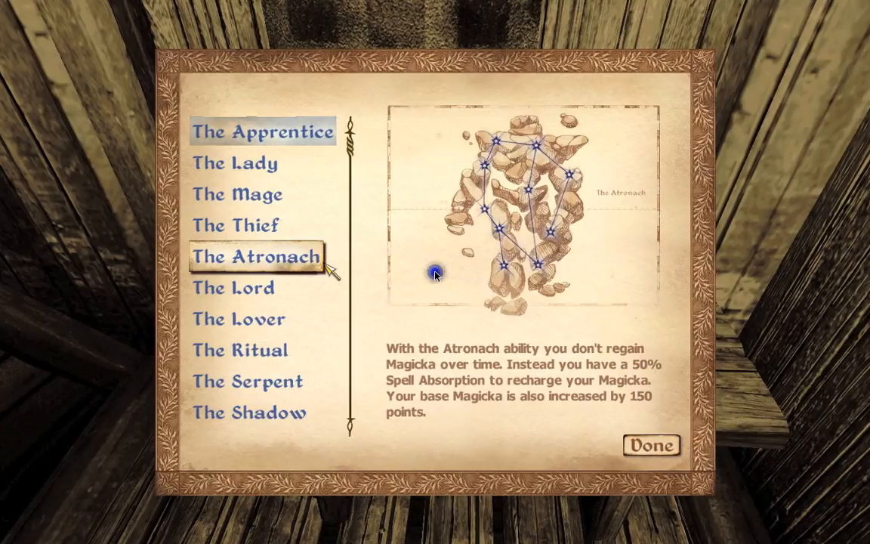
pyautogui.click(328, 266)
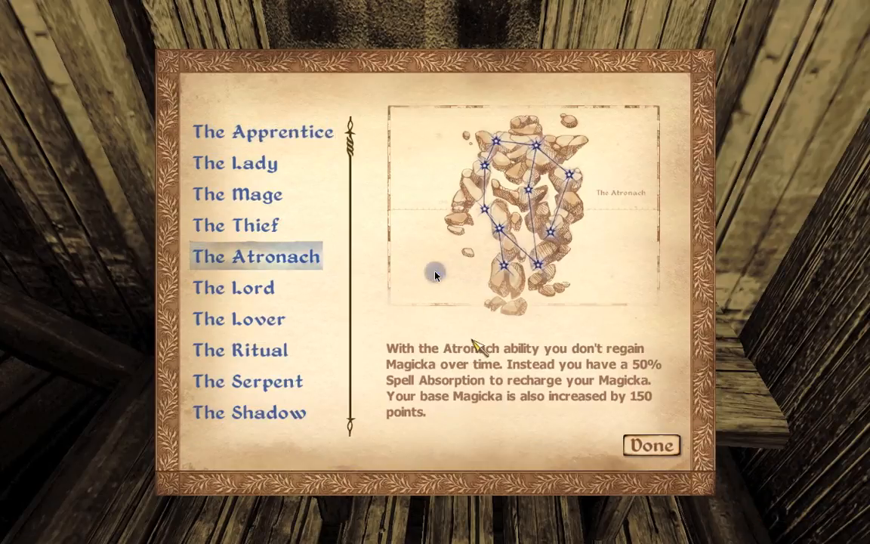
pyautogui.click(635, 445)
# - Set the character's class to Battlemage under Specialisations and confirm the choice
pyautogui.click(435, 308)
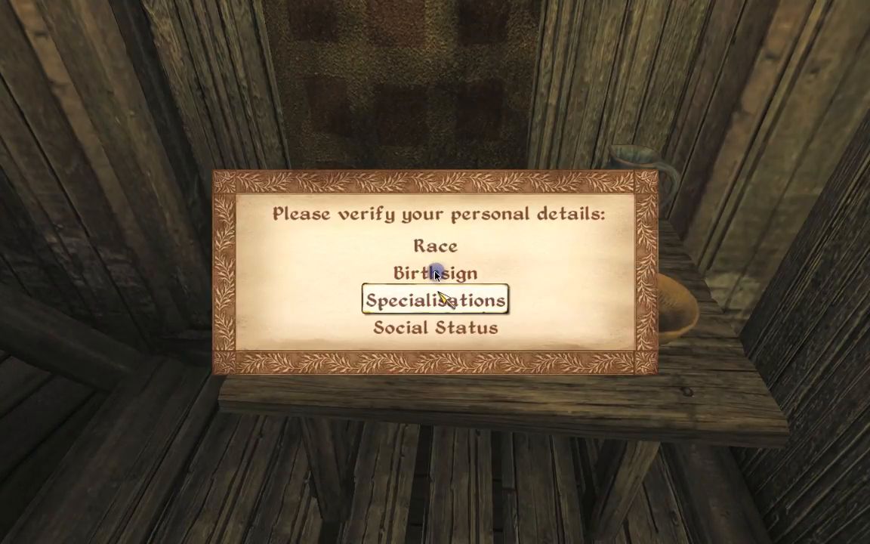
pyautogui.click(440, 299)
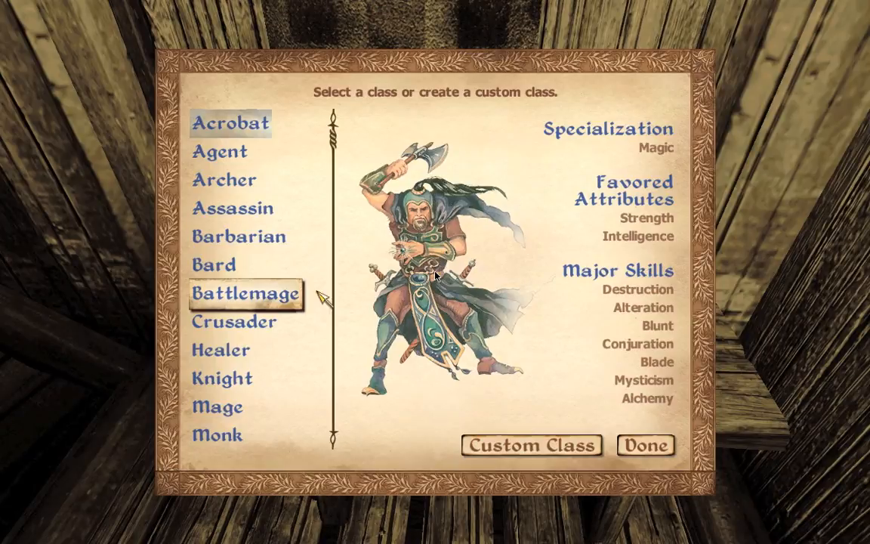
pyautogui.click(294, 295)
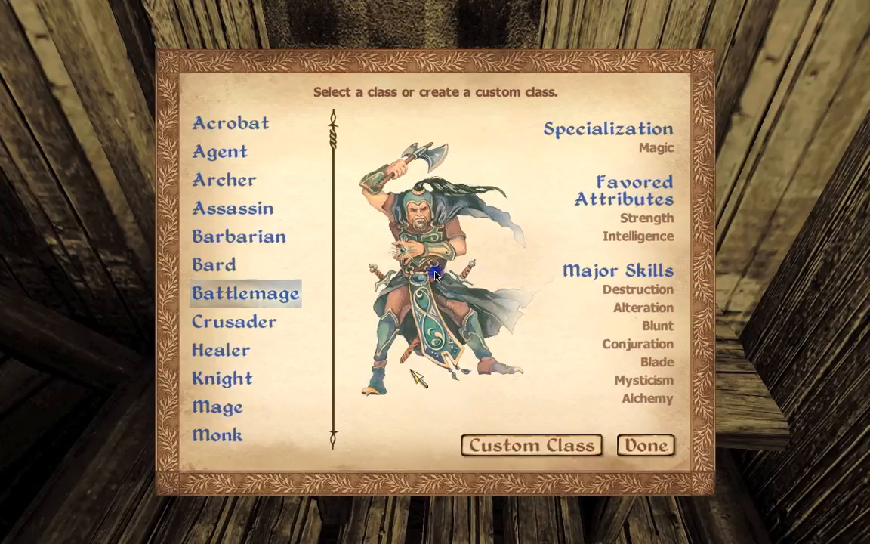
pyautogui.click(646, 449)
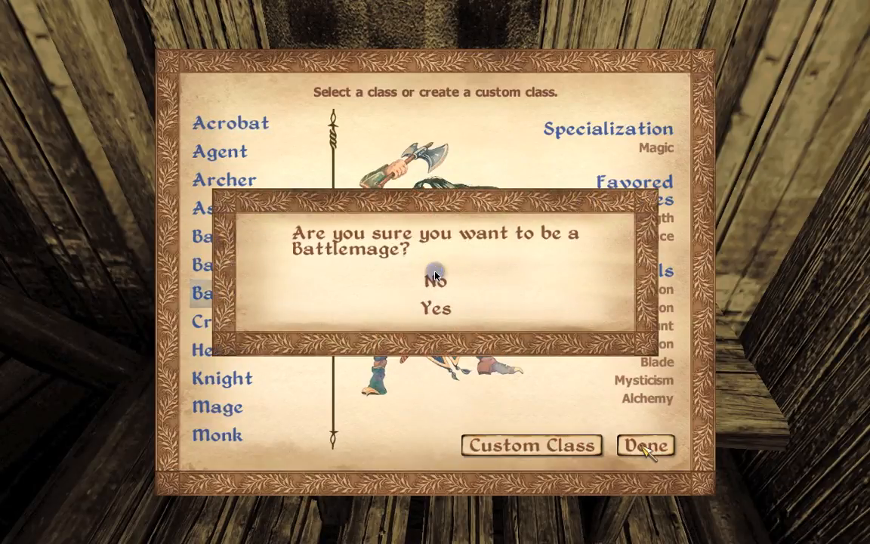
pyautogui.click(436, 309)
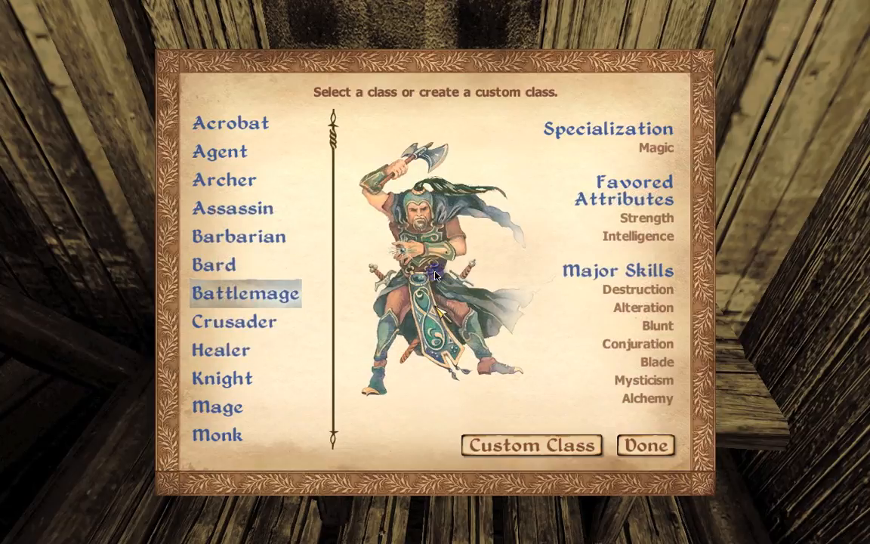
# - Complete the Immigration Forms with Merchant as social status, trade goods, financial situation, Anvil as point of entry and None for diseases
pyautogui.click(437, 333)
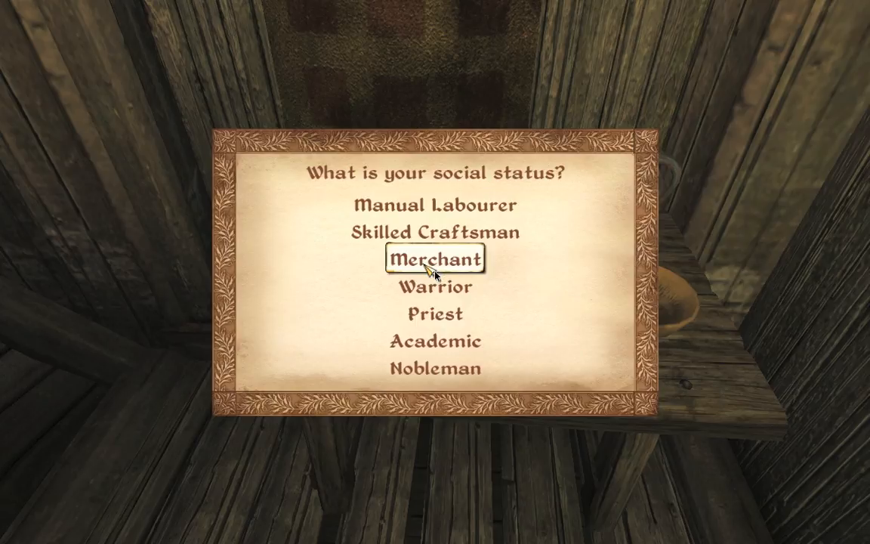
pyautogui.click(433, 272)
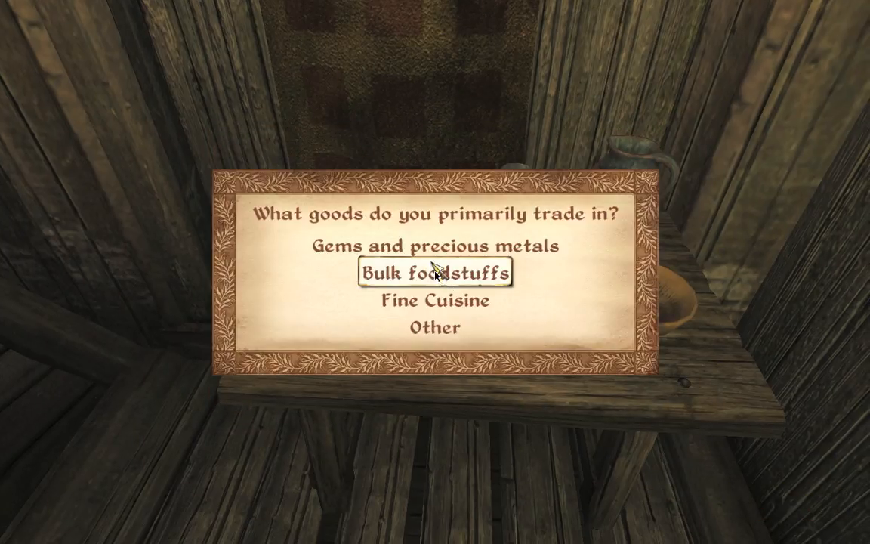
pyautogui.click(430, 257)
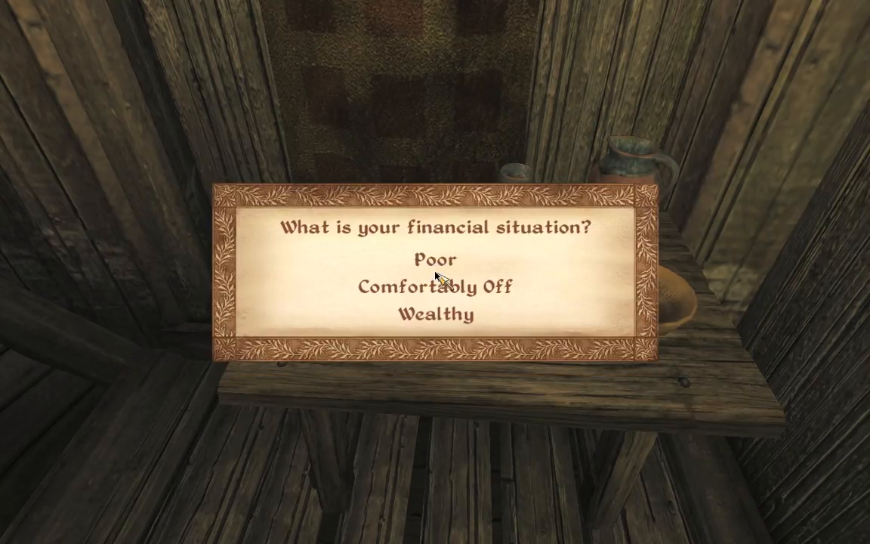
pyautogui.click(436, 276)
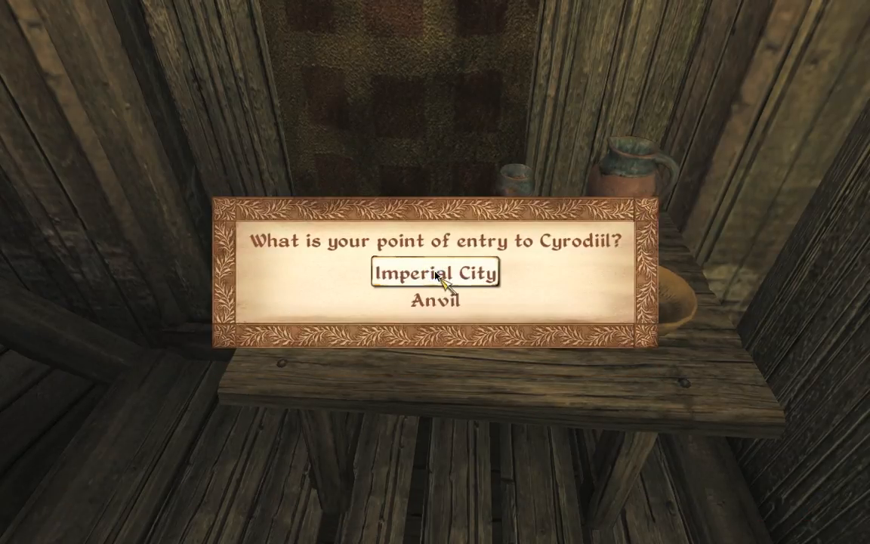
pyautogui.click(438, 298)
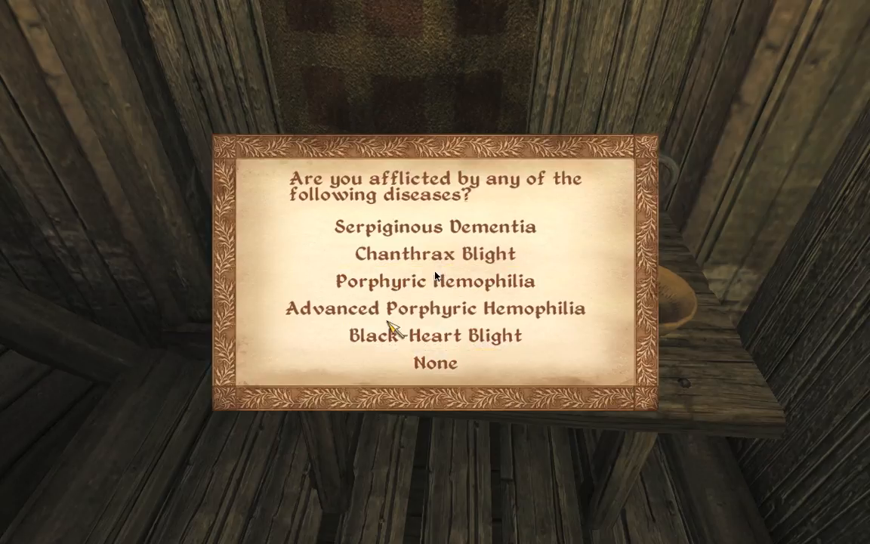
pyautogui.click(419, 363)
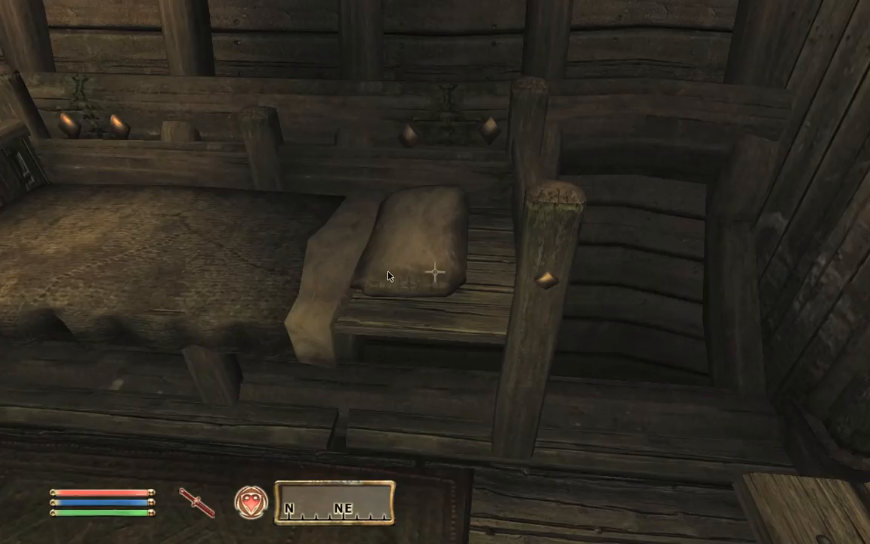
# - Sleep in the cabin bed to start the adventure on the docks, and dismiss the Deliver the Amulet and Frostcrag Spire quest notices
pyautogui.press('w')
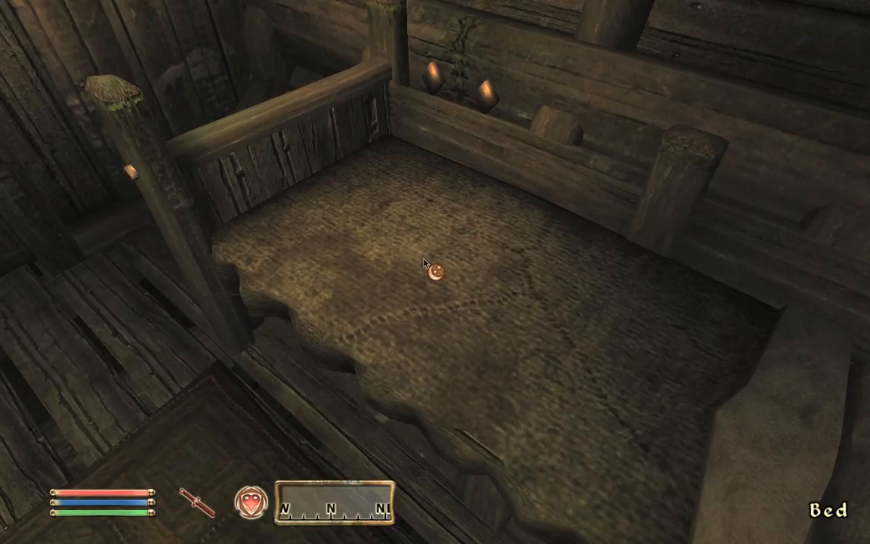
pyautogui.press('space')
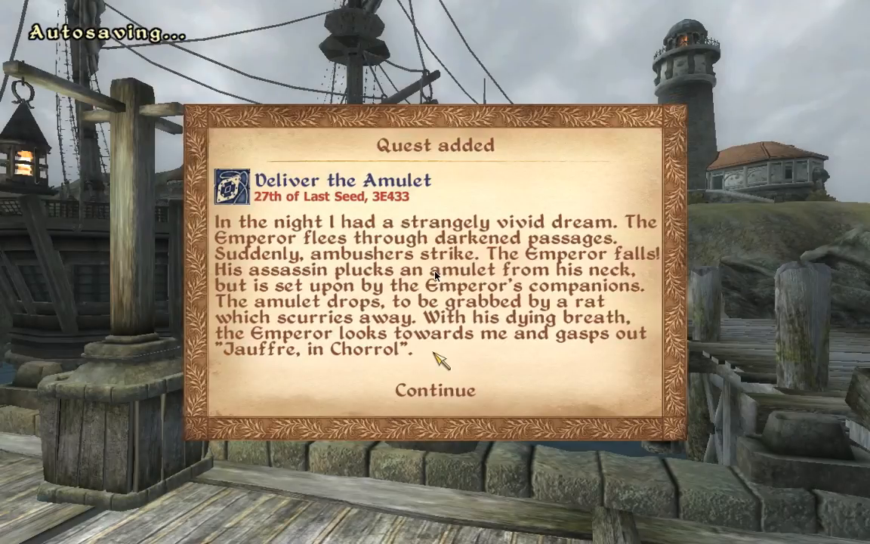
pyautogui.click(464, 394)
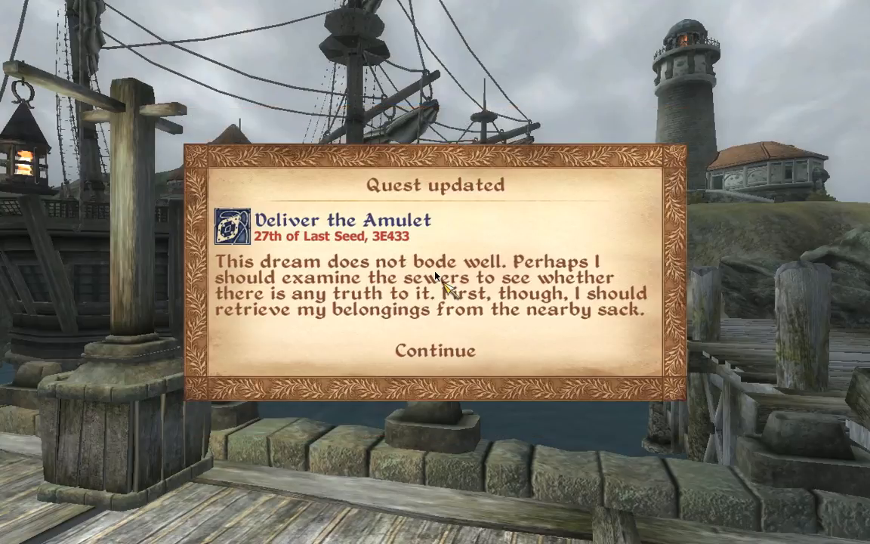
pyautogui.click(434, 353)
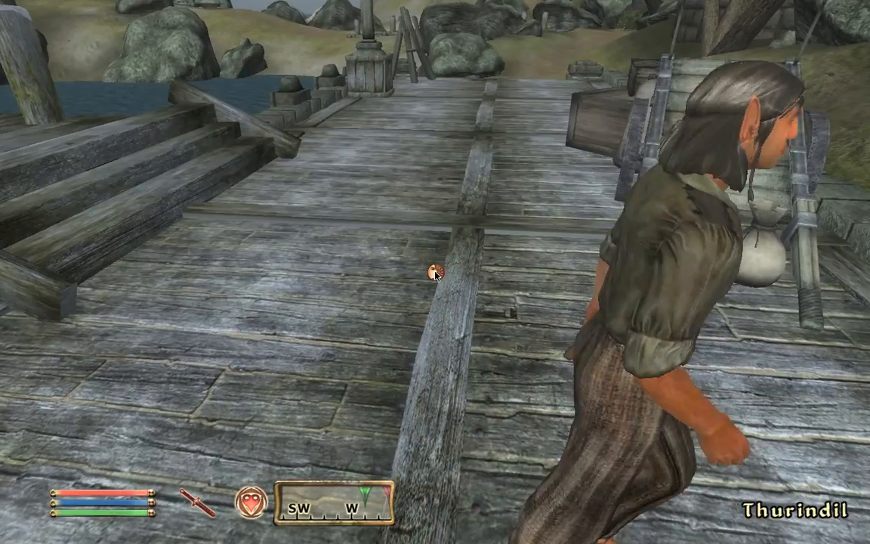
pyautogui.press('a')
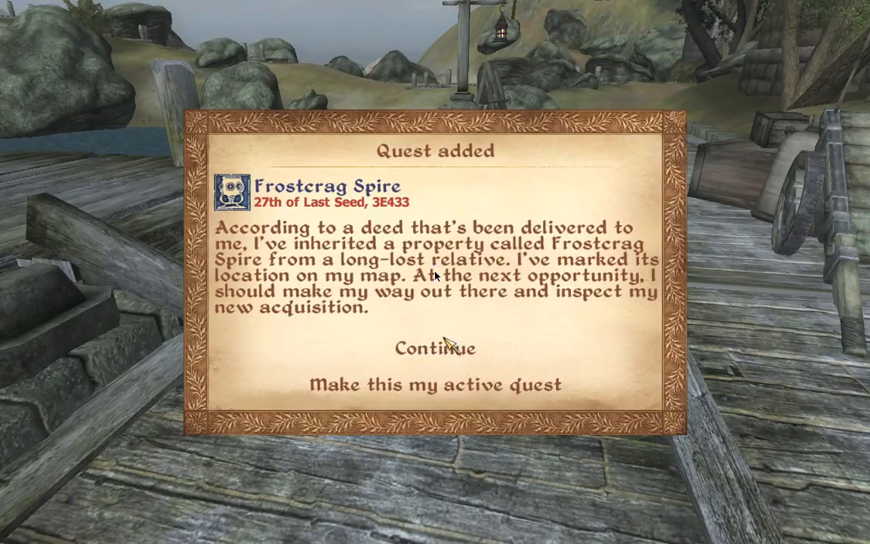
pyautogui.click(444, 344)
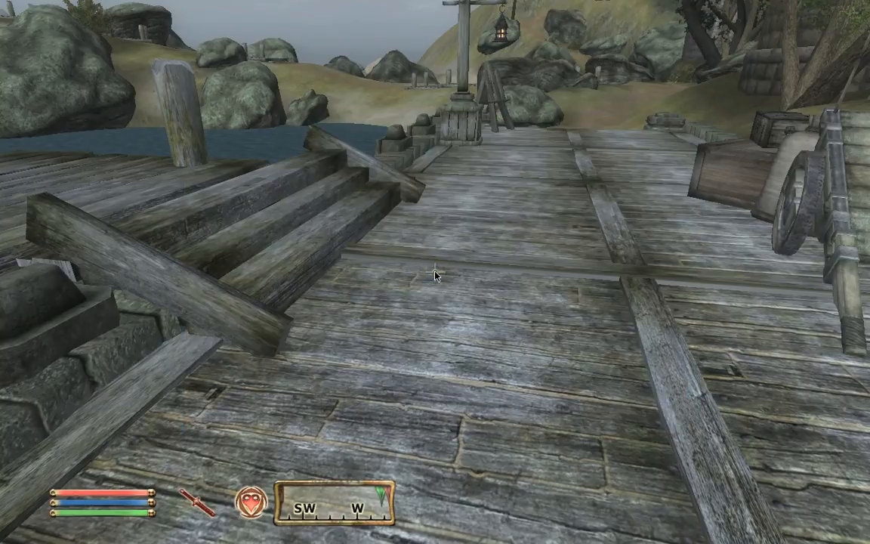